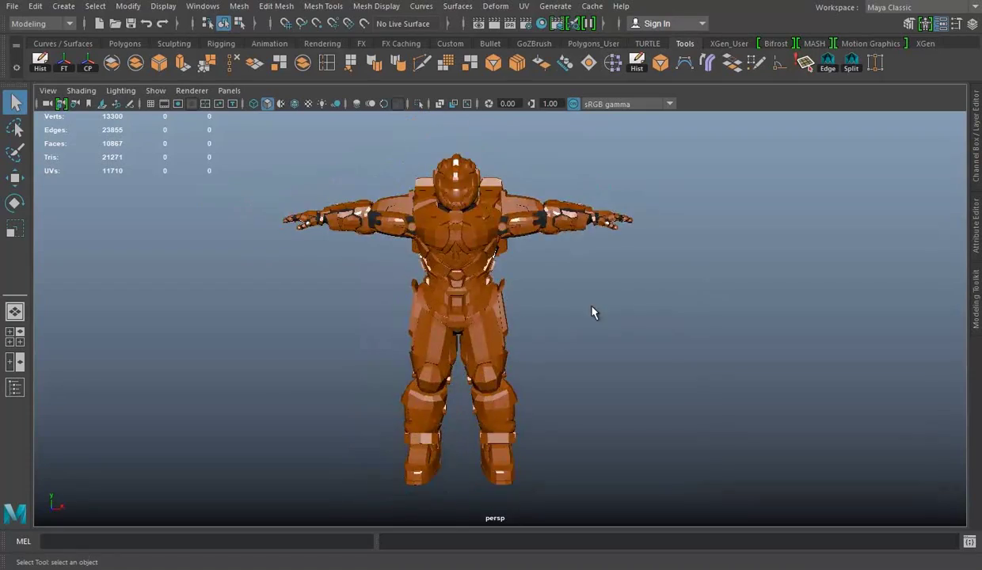
# - Select the right arm and leg group, frame and isolate it, then restore the full character
pyautogui.keyDown('alt'); pyautogui.moveTo(468, 353); pyautogui.dragTo(626, 380); pyautogui.keyUp('alt')
pyautogui.click(629, 384)
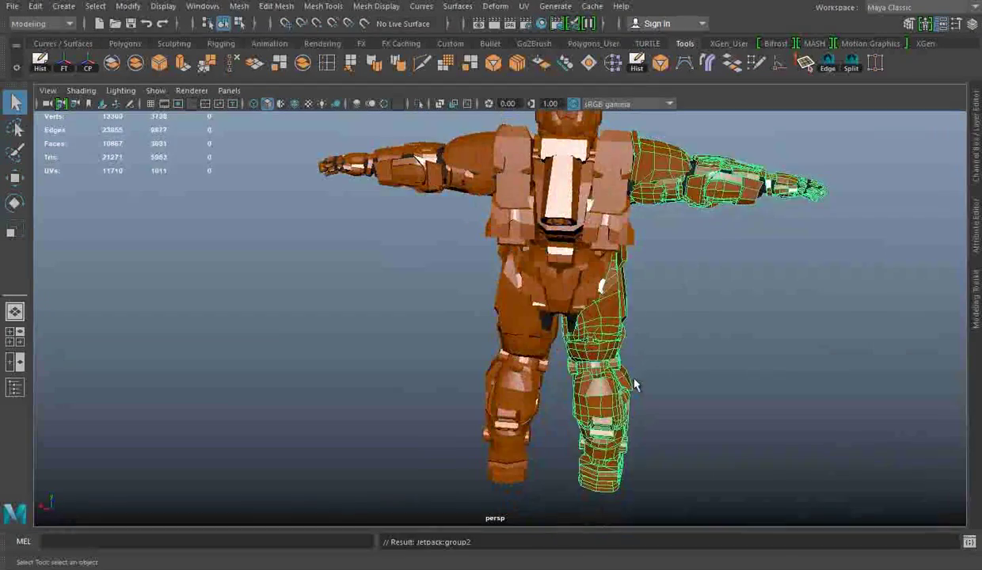
pyautogui.press('f')
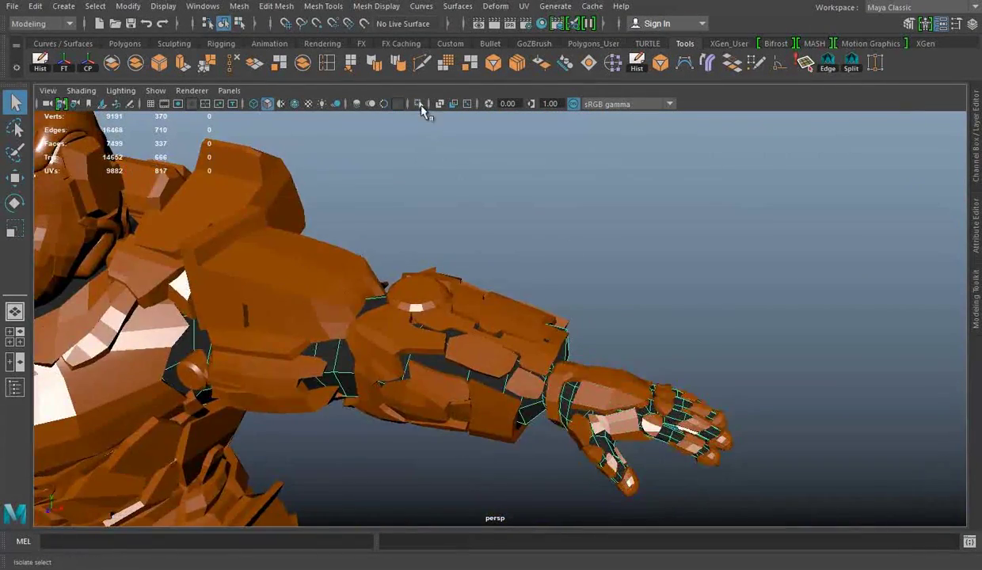
pyautogui.click(419, 104)
pyautogui.keyDown('alt'); pyautogui.moveTo(596, 308); pyautogui.dragTo(521, 190); pyautogui.keyUp('alt')
pyautogui.keyDown('alt'); pyautogui.moveTo(543, 258); pyautogui.dragTo(420, 109, button='right'); pyautogui.keyUp('alt')
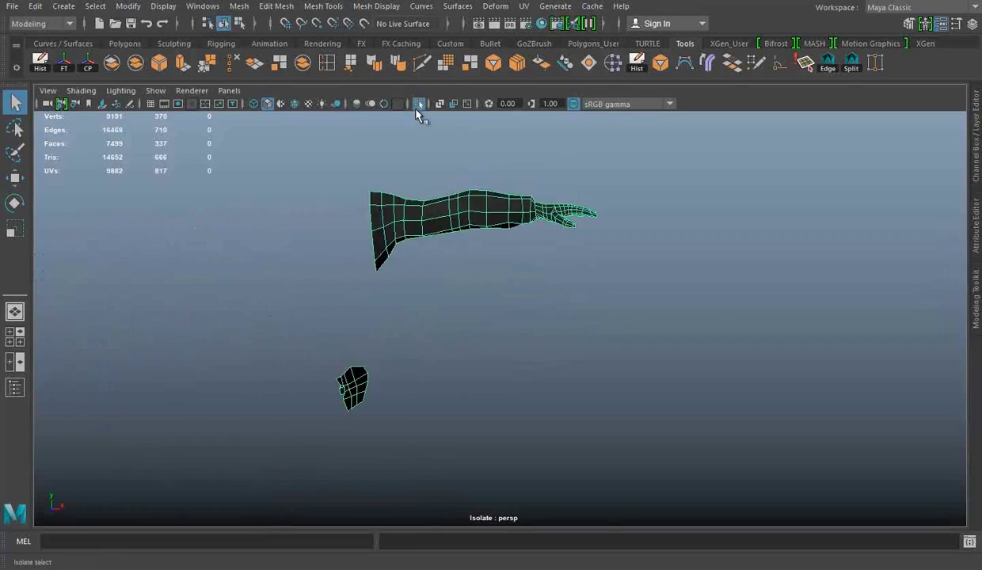
pyautogui.click(419, 103)
# - In wireframe, extrude an edge across the torso's waist gap and move it into place
pyautogui.keyDown('alt'); pyautogui.moveTo(811, 274); pyautogui.dragTo(441, 119, button='right'); pyautogui.keyUp('alt')
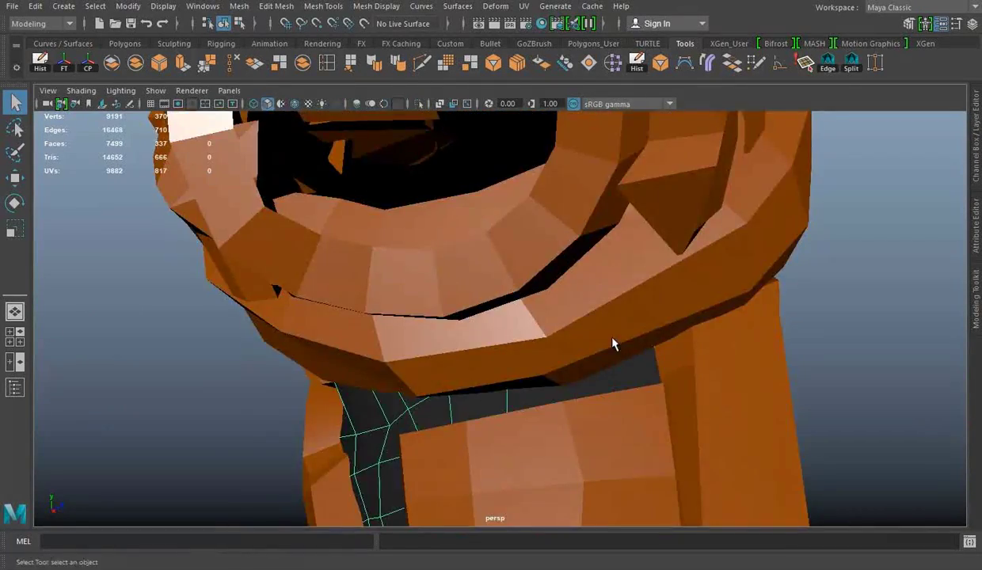
pyautogui.keyDown('alt'); pyautogui.moveTo(613, 344); pyautogui.dragTo(832, 284); pyautogui.keyUp('alt')
pyautogui.keyDown('alt'); pyautogui.moveTo(649, 200); pyautogui.dragTo(643, 246); pyautogui.keyUp('alt')
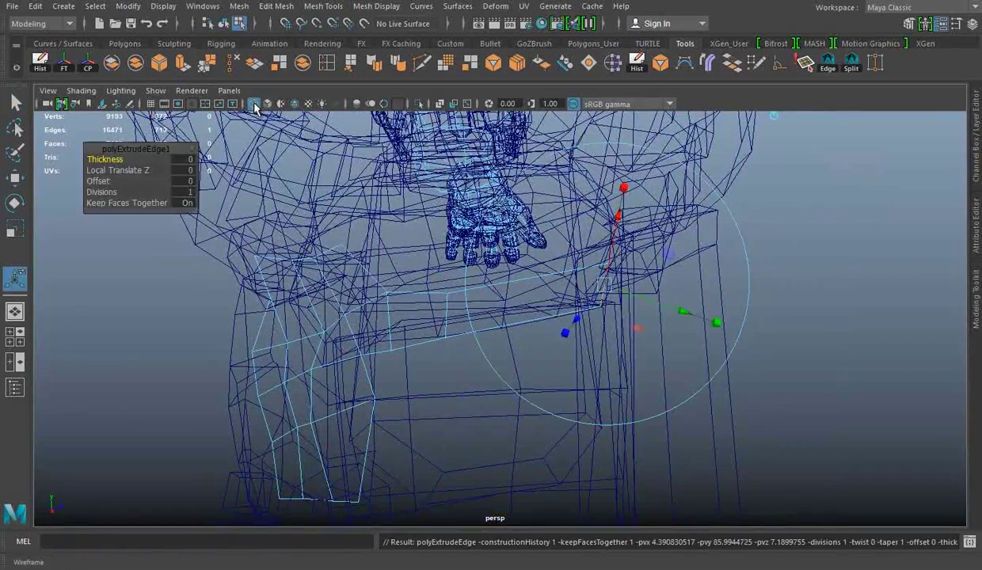
pyautogui.click(267, 104)
pyautogui.press('w')
pyautogui.moveTo(544, 291)
pyautogui.keyDown('alt'); pyautogui.mouseDown()
pyautogui.moveTo(560, 329)
pyautogui.moveTo(533, 319)
pyautogui.moveTo(459, 331)
pyautogui.moveTo(638, 324)
pyautogui.moveTo(373, 368)
pyautogui.mouseUp(); pyautogui.keyUp('alt')
pyautogui.press('4')
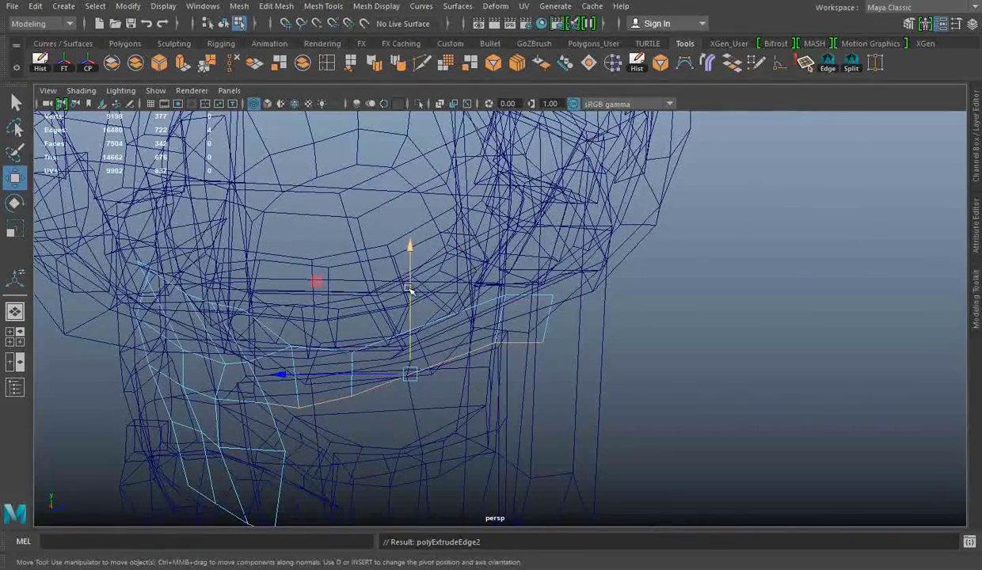
# - Append faces to close the patched waist and check it shaded (7504 faces)
pyautogui.keyDown('alt'); pyautogui.moveTo(396, 422); pyautogui.dragTo(490, 323); pyautogui.keyUp('alt')
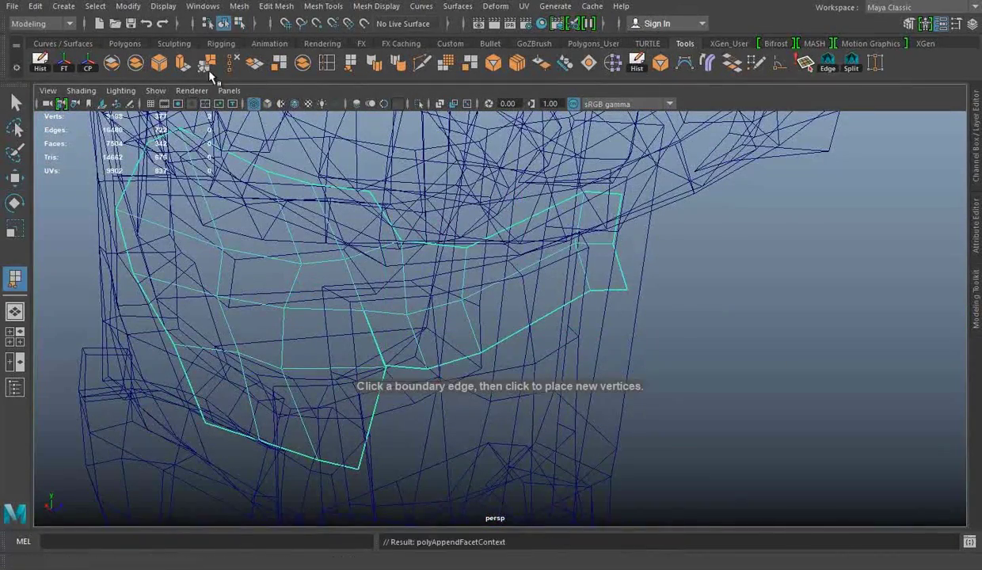
pyautogui.press('5')
pyautogui.rightClick(776, 194)
pyautogui.press('w')
pyautogui.press('4')
pyautogui.press('5')
pyautogui.keyDown('alt'); pyautogui.moveTo(577, 313); pyautogui.dragTo(563, 263); pyautogui.keyUp('alt')
pyautogui.keyDown('alt'); pyautogui.moveTo(563, 263); pyautogui.dragTo(565, 296, button='right'); pyautogui.keyUp('alt')
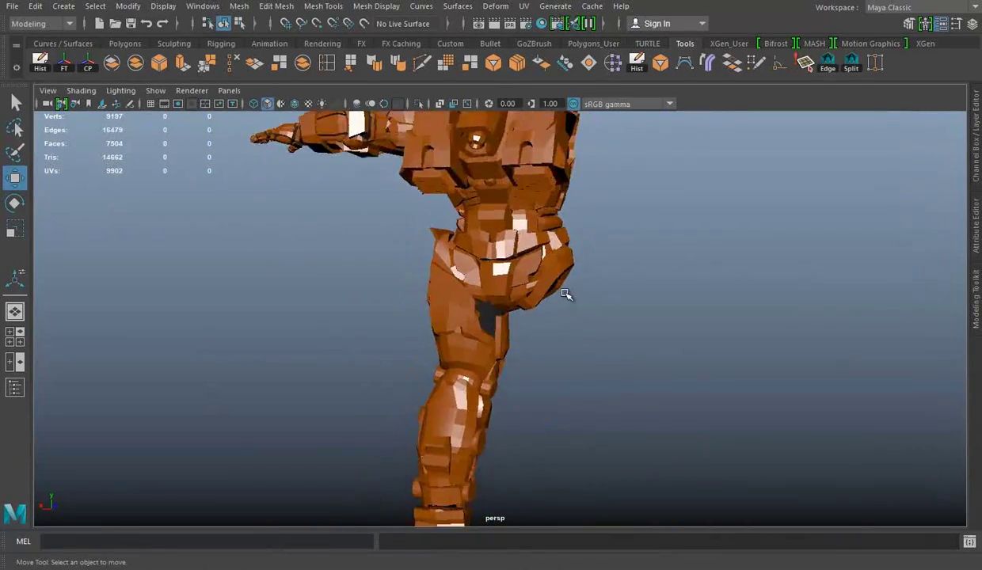
# - Orbit around the figure to inspect the separated leg armor plates
pyautogui.keyDown('alt'); pyautogui.moveTo(465, 224); pyautogui.dragTo(713, 259); pyautogui.keyUp('alt')
pyautogui.keyDown('alt'); pyautogui.moveTo(713, 259); pyautogui.dragTo(447, 272, button='right'); pyautogui.keyUp('alt')
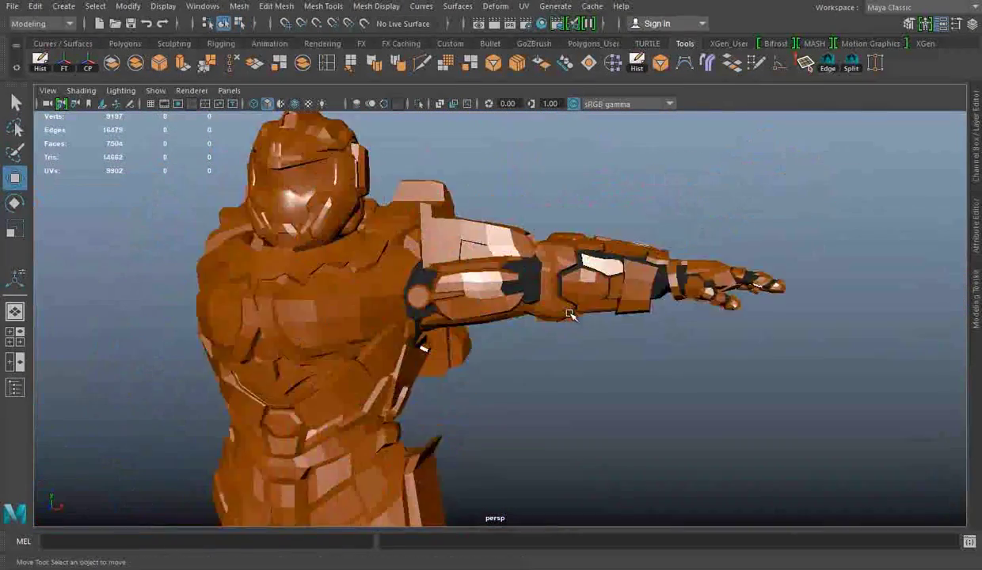
pyautogui.keyDown('alt'); pyautogui.moveTo(447, 271); pyautogui.dragTo(519, 254); pyautogui.keyUp('alt')
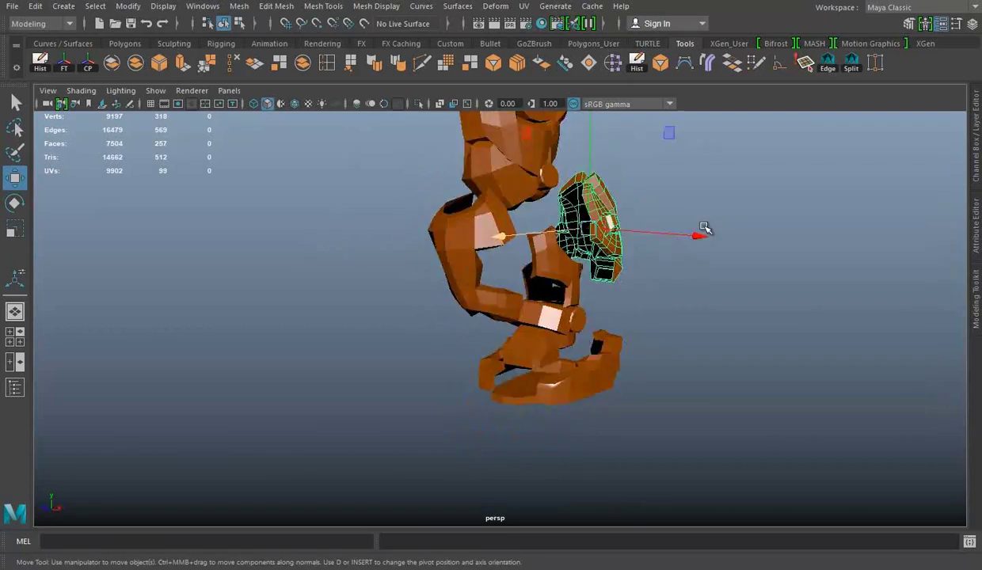
pyautogui.moveTo(554, 236)
pyautogui.keyDown('alt'); pyautogui.mouseDown()
pyautogui.moveTo(596, 233)
pyautogui.moveTo(613, 248)
pyautogui.mouseUp(); pyautogui.keyUp('alt')
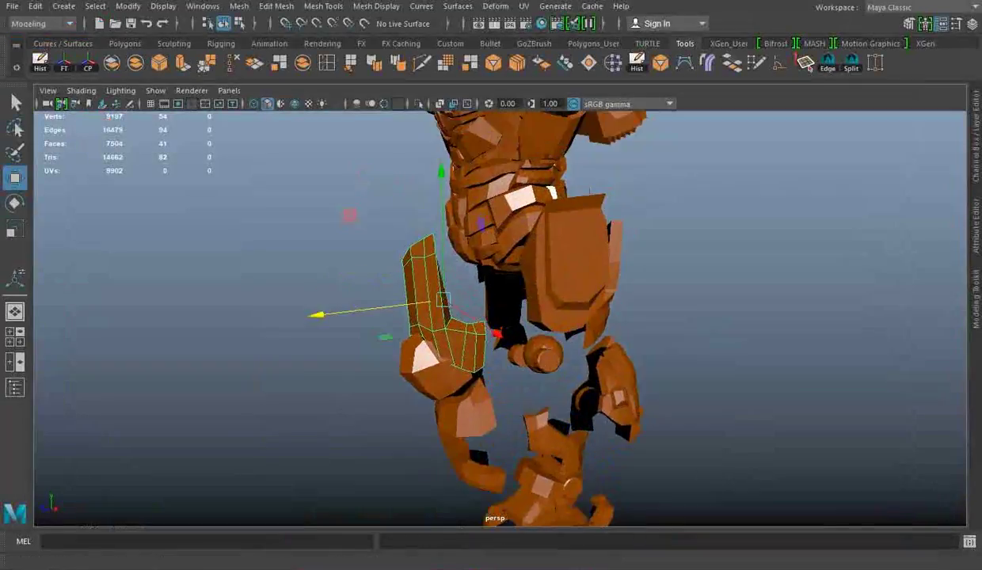
pyautogui.keyDown('alt'); pyautogui.moveTo(681, 358); pyautogui.dragTo(714, 360); pyautogui.keyUp('alt')
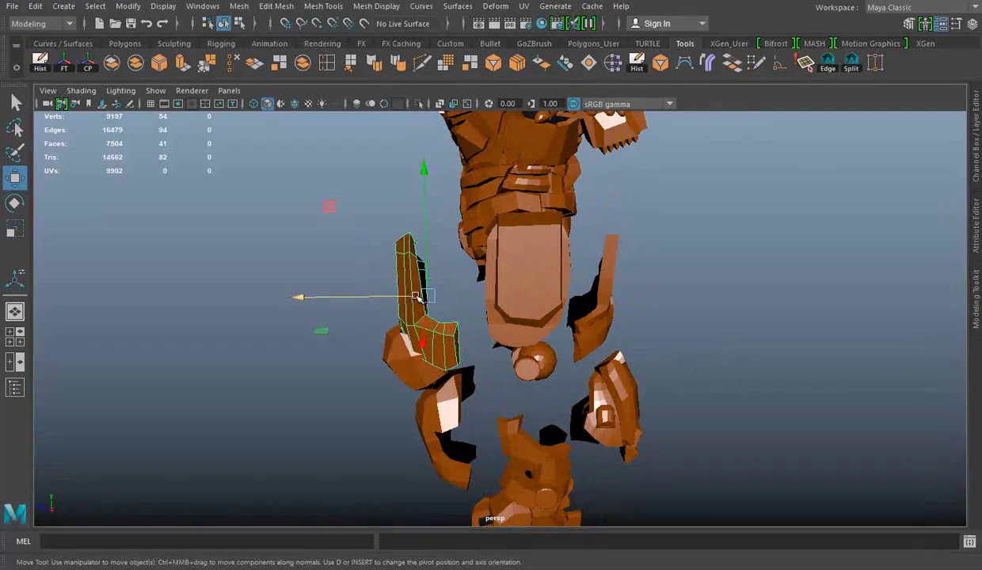
# - Move the selected armor piece out along X and save the scene as a new file
pyautogui.moveTo(354, 296); pyautogui.dragTo(388, 296)
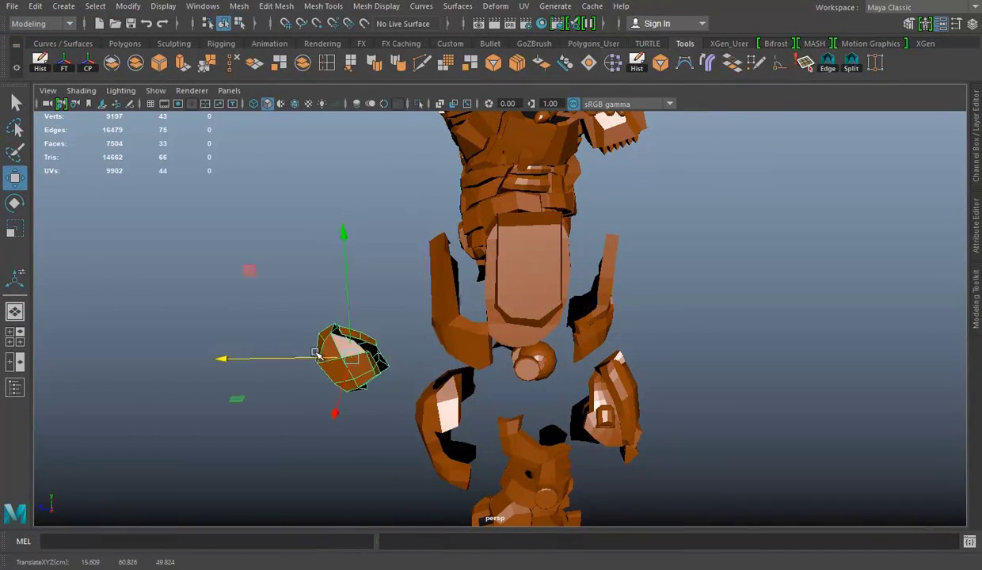
pyautogui.keyDown('alt'); pyautogui.moveTo(484, 292); pyautogui.dragTo(409, 305); pyautogui.keyUp('alt')
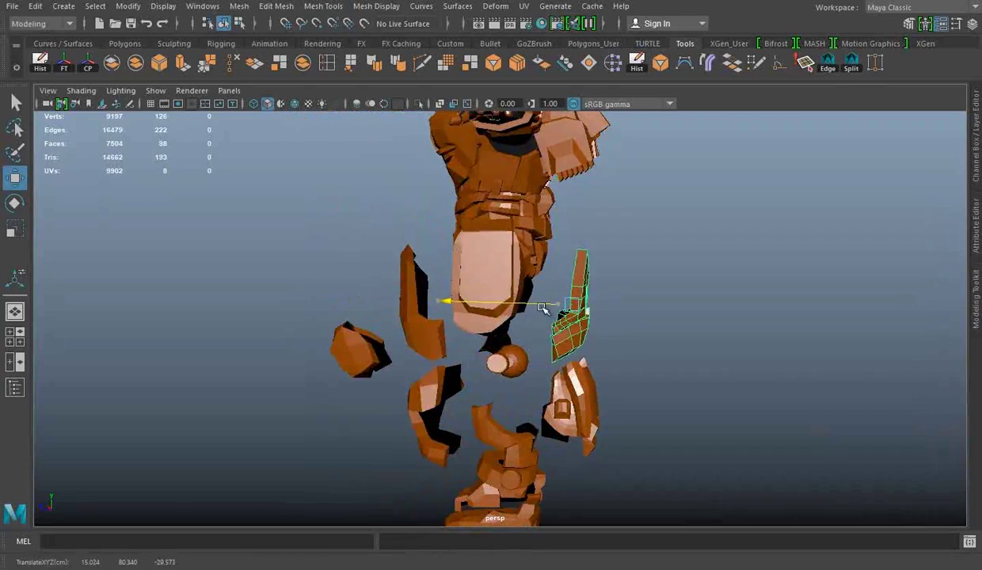
pyautogui.click(12, 6)
pyautogui.click(35, 72)
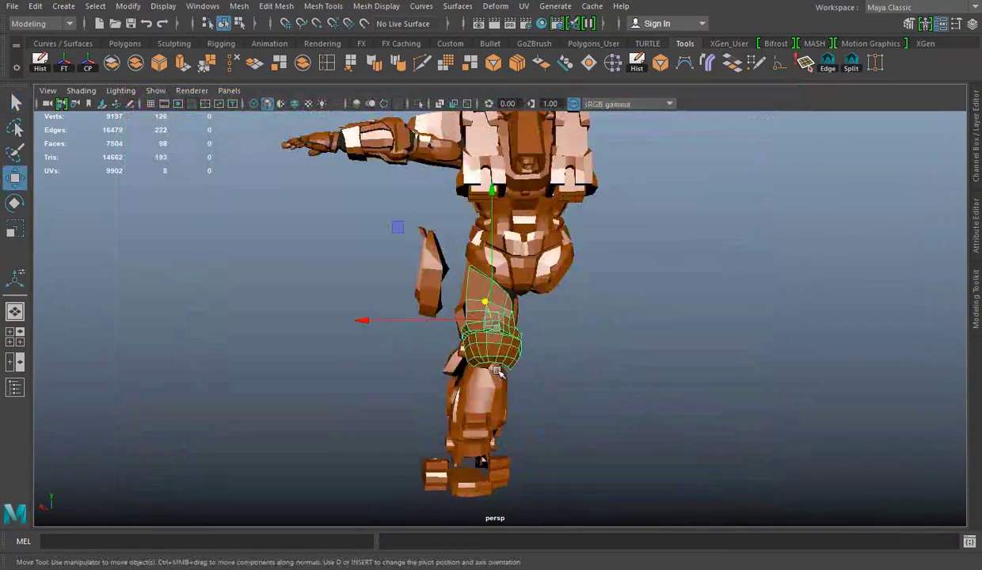
# - Separate the helmet, move the cheek plate away, and mirror the helmet into a symmetric shell
pyautogui.click(239, 6)
pyautogui.click(254, 49)
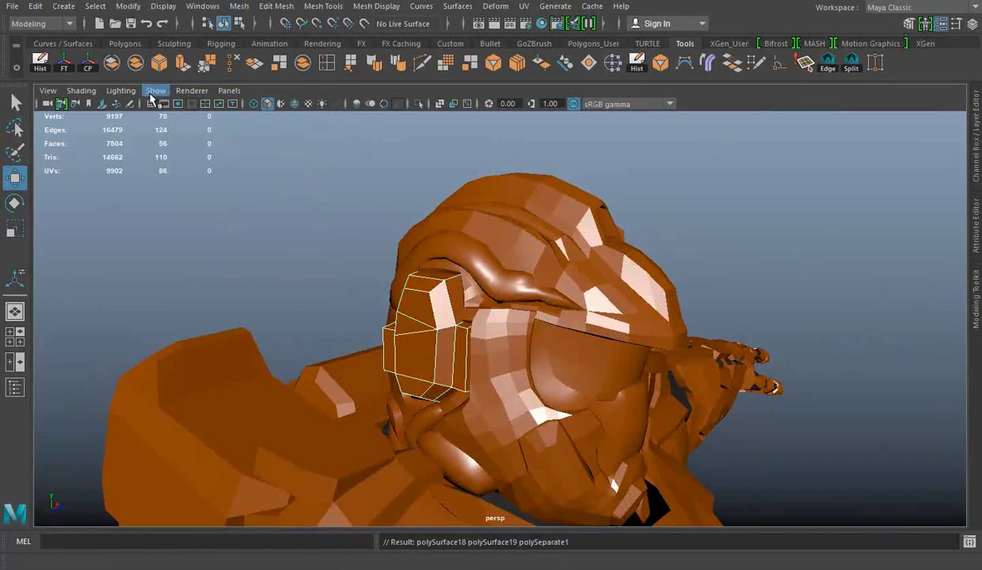
pyautogui.press('w')
pyautogui.keyDown('alt'); pyautogui.moveTo(443, 316); pyautogui.dragTo(554, 331); pyautogui.keyUp('alt')
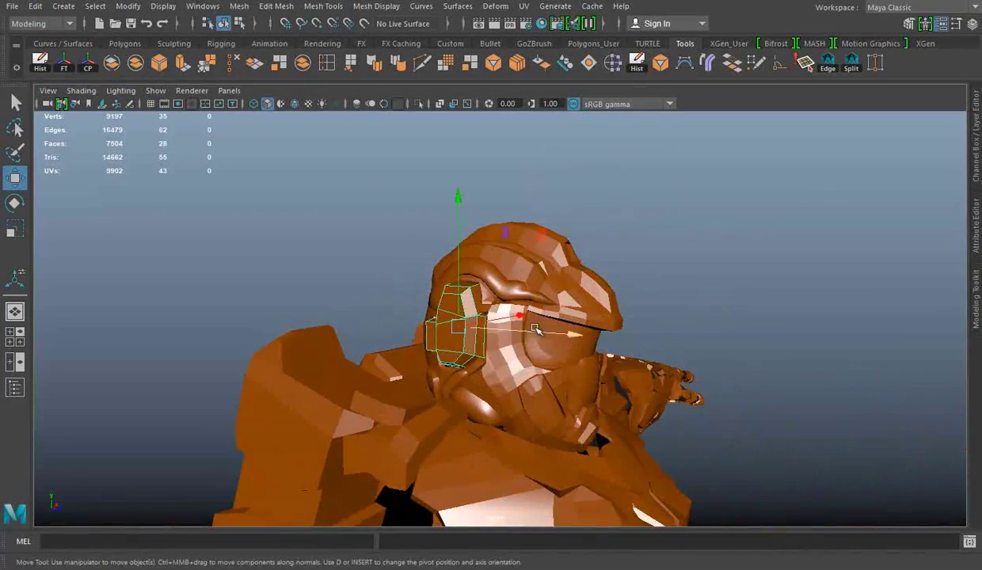
pyautogui.keyDown('alt'); pyautogui.moveTo(536, 330); pyautogui.dragTo(525, 326); pyautogui.keyUp('alt')
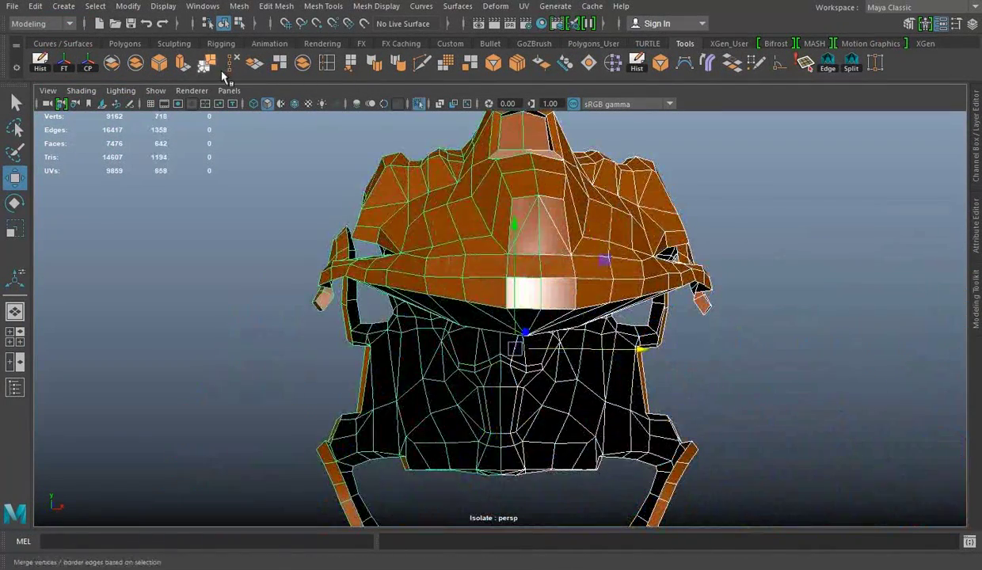
pyautogui.click(236, 7)
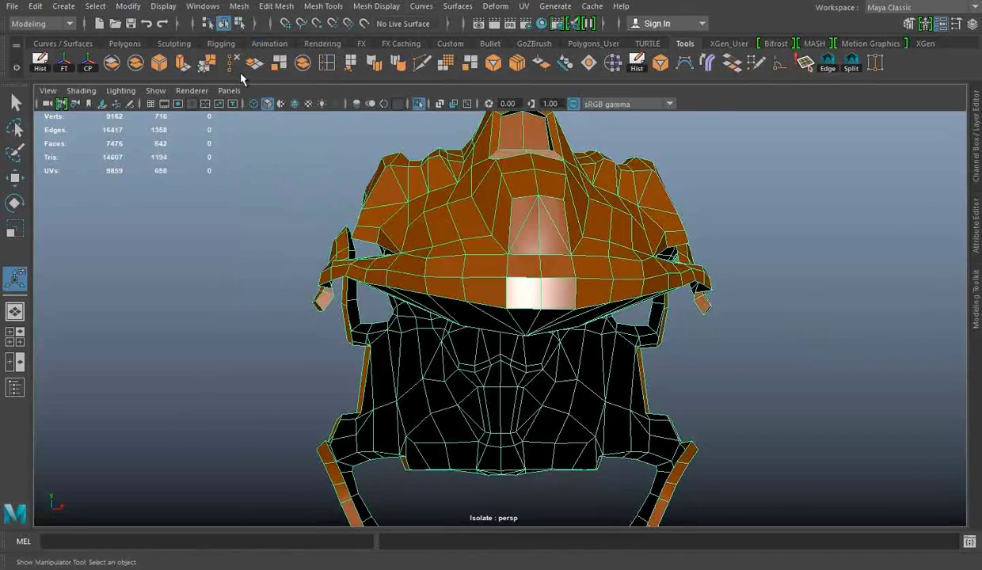
pyautogui.keyDown('alt'); pyautogui.moveTo(559, 196); pyautogui.dragTo(224, 82); pyautogui.keyUp('alt')
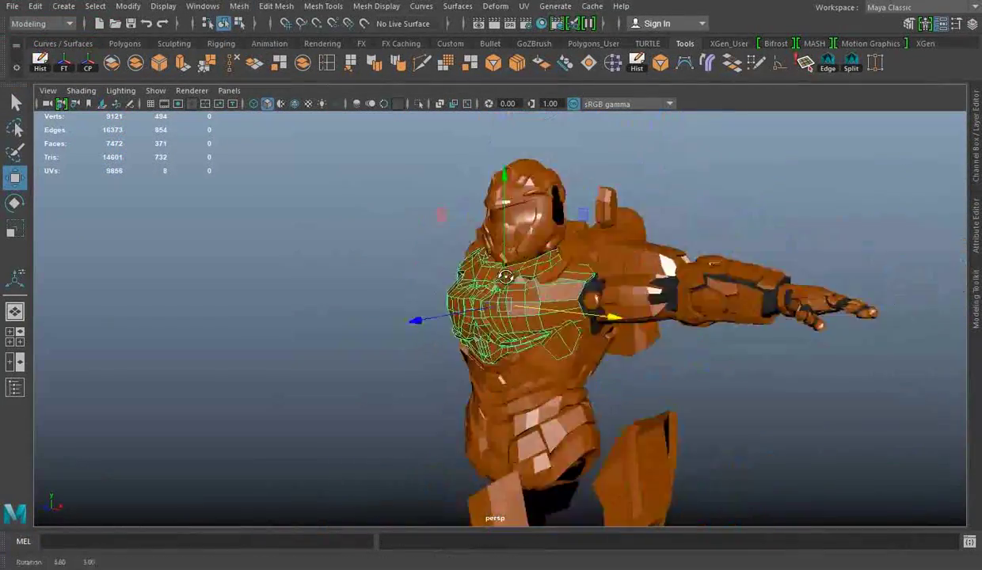
pyautogui.keyDown('alt'); pyautogui.moveTo(507, 317); pyautogui.dragTo(618, 325); pyautogui.keyUp('alt')
pyautogui.keyDown('alt'); pyautogui.moveTo(383, 289); pyautogui.dragTo(575, 275); pyautogui.keyUp('alt')
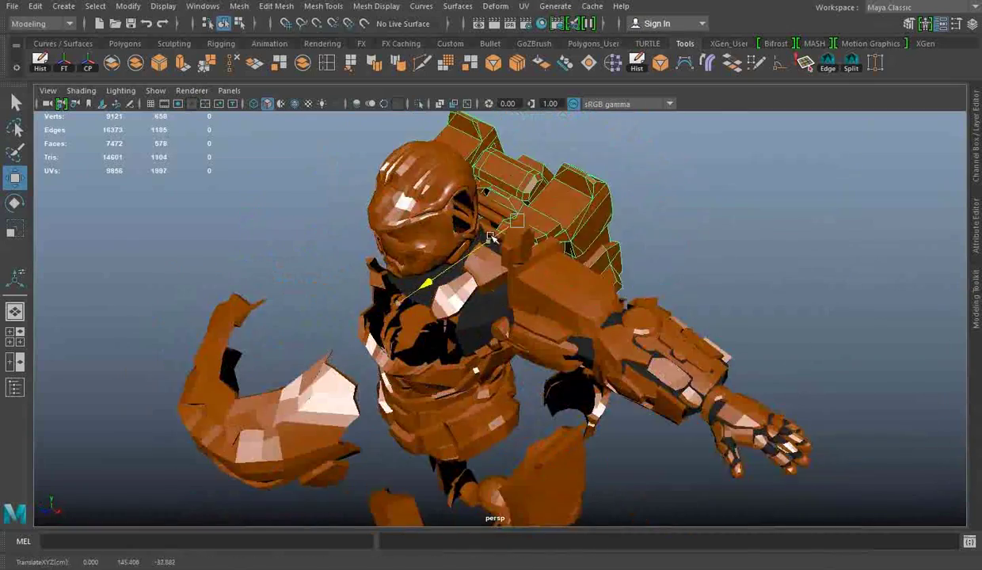
# - Separate the forearm faces into their own piece and export the selection as OBJ to Ready for game
pyautogui.moveTo(493, 237)
pyautogui.keyDown('alt'); pyautogui.mouseDown()
pyautogui.moveTo(588, 263)
pyautogui.moveTo(500, 259)
pyautogui.moveTo(580, 215)
pyautogui.mouseUp(); pyautogui.keyUp('alt')
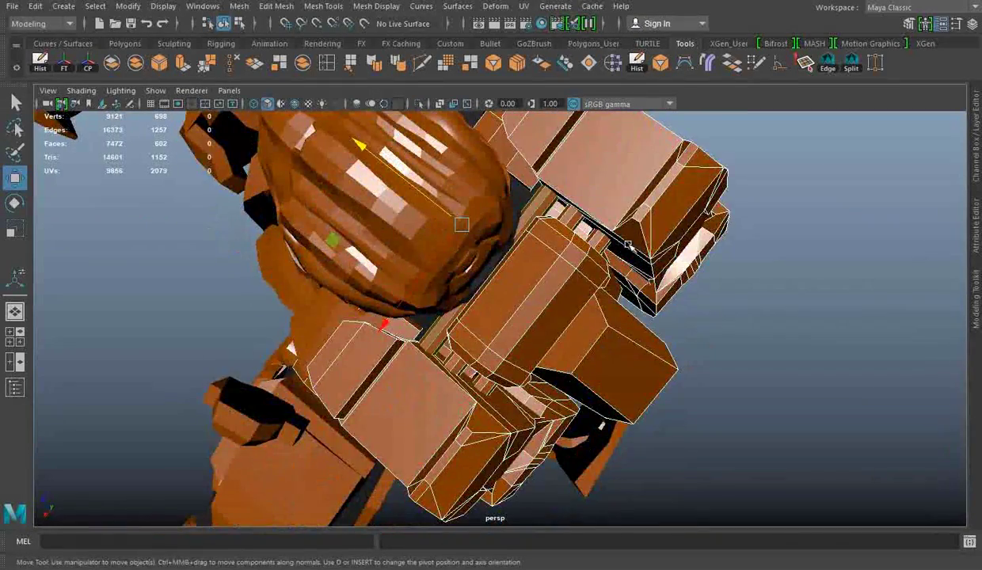
pyautogui.keyDown('alt'); pyautogui.moveTo(628, 245); pyautogui.dragTo(488, 249); pyautogui.keyUp('alt')
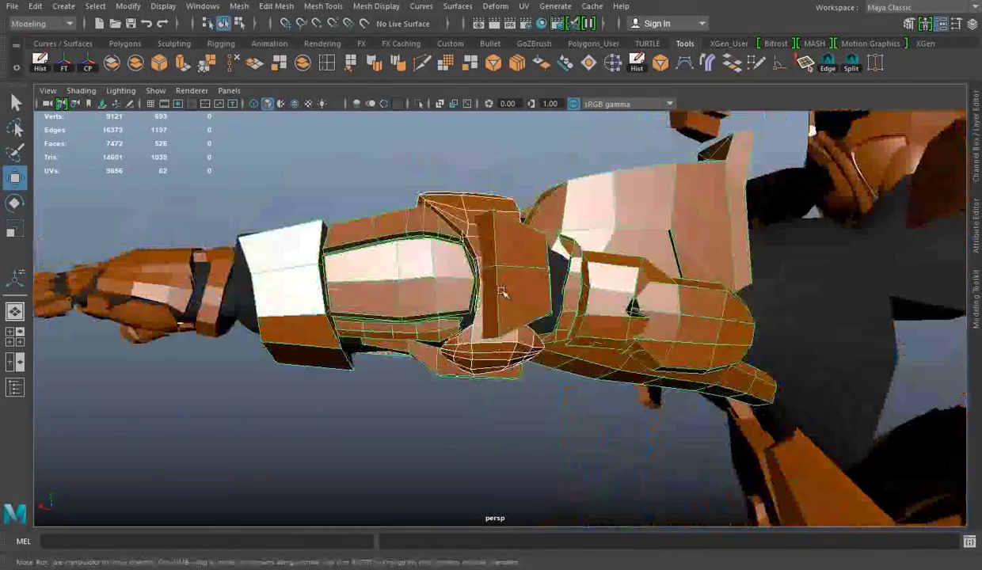
pyautogui.click(240, 6)
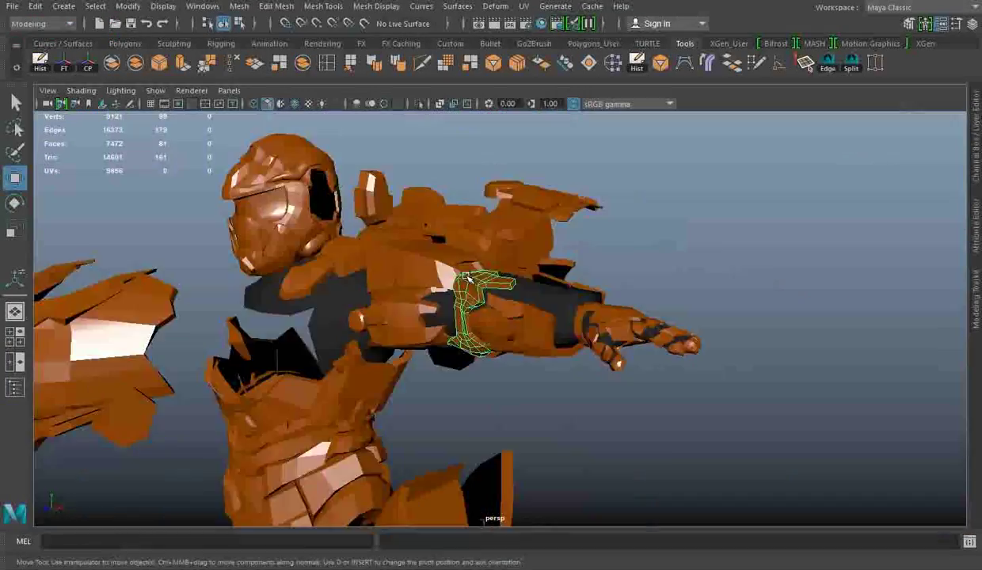
pyautogui.moveTo(477, 191); pyautogui.dragTo(479, 251, button='right')
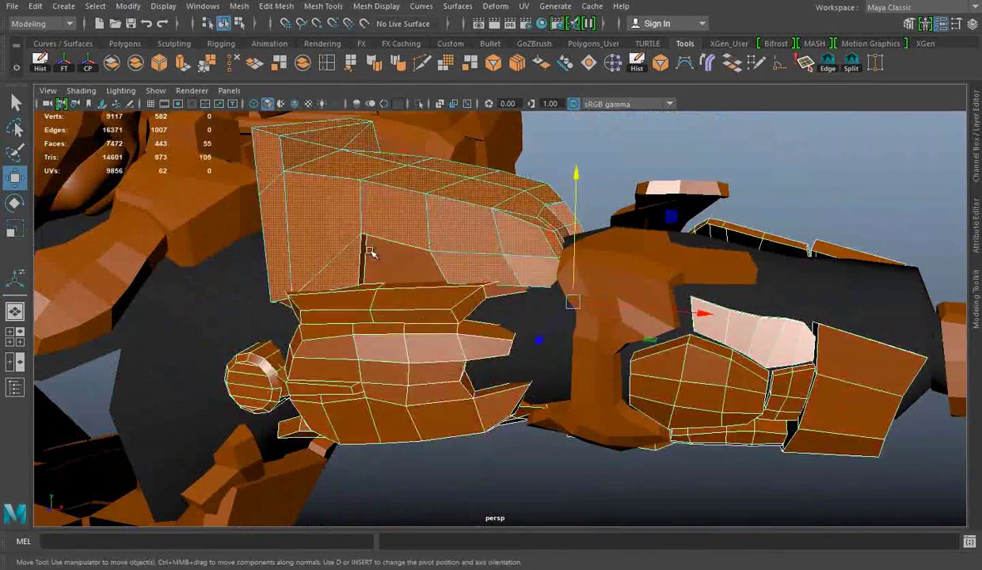
pyautogui.click(239, 6)
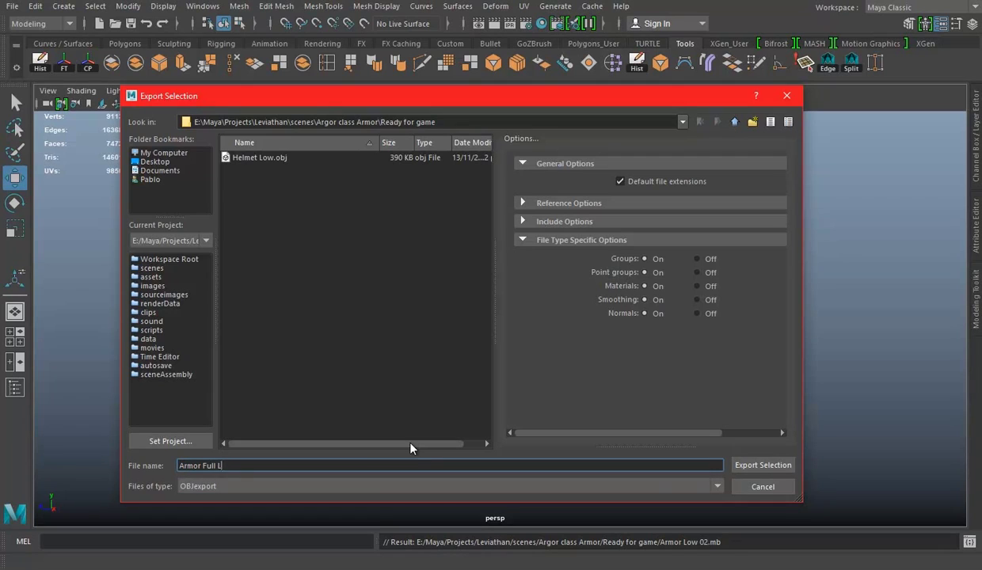
pyautogui.click(756, 465)
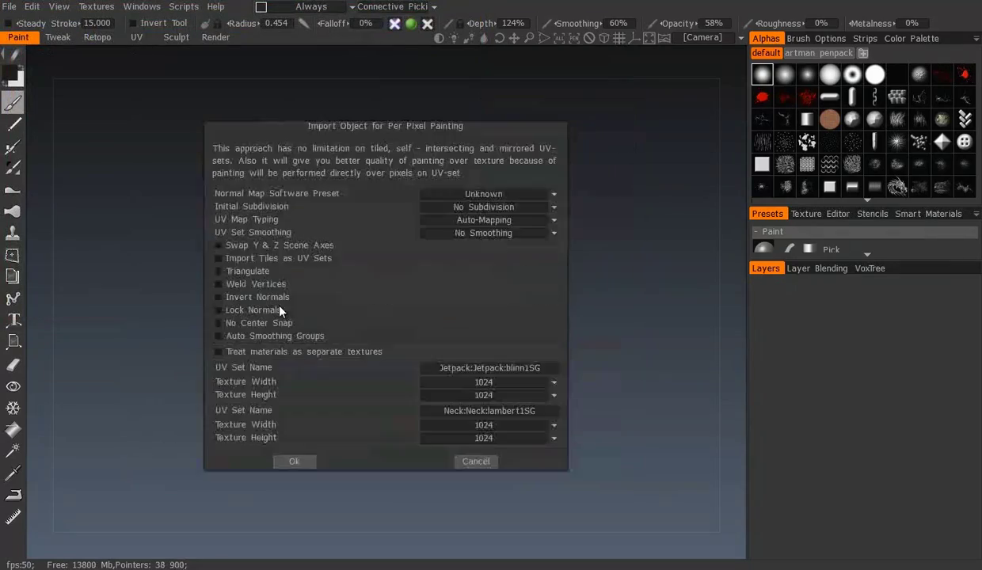
# - Import the armor OBJ and hide every paint object except Pelvis_High Group33620
pyautogui.click(312, 461)
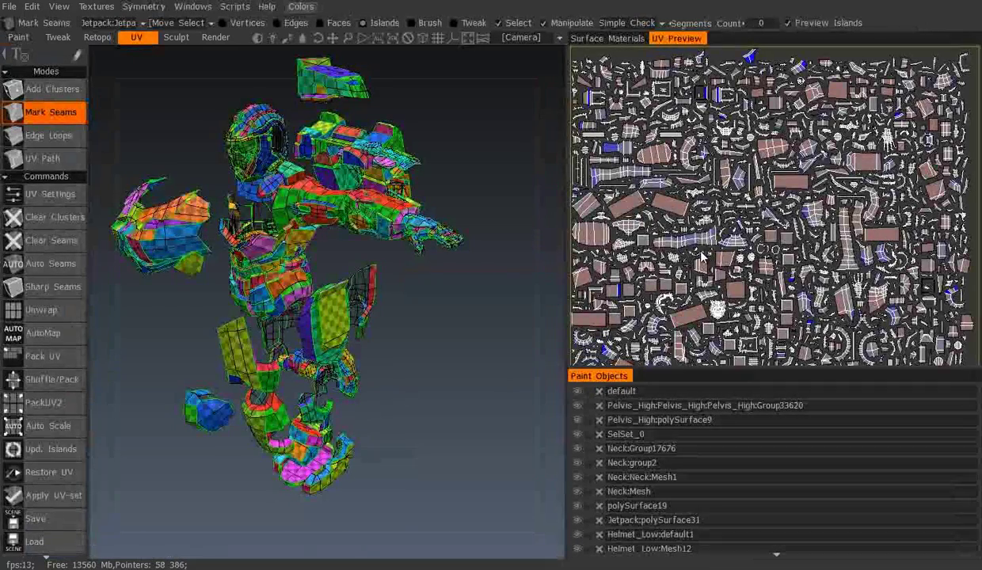
pyautogui.moveTo(577, 391); pyautogui.dragTo(578, 513)
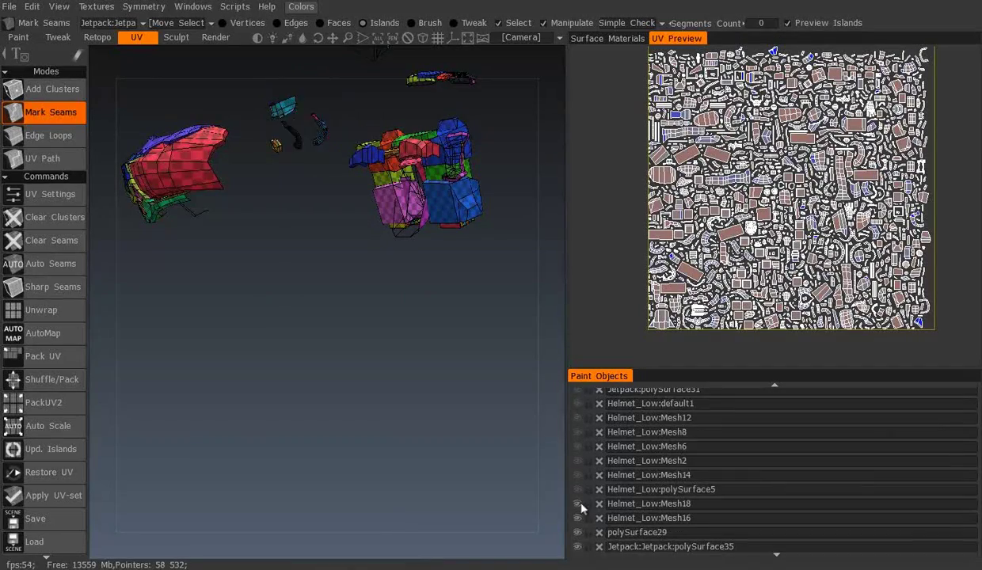
pyautogui.moveTo(580, 535); pyautogui.dragTo(581, 530)
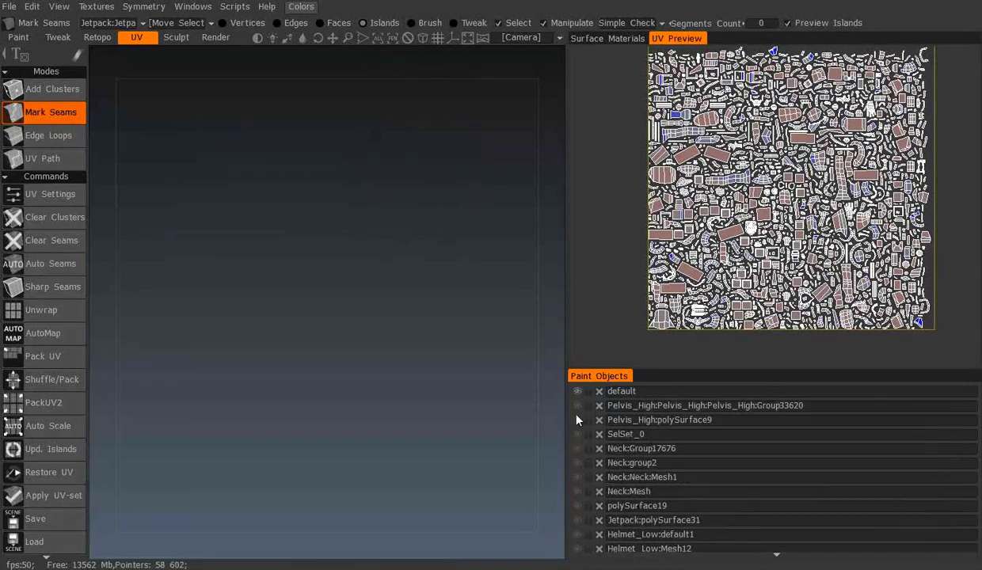
pyautogui.click(577, 406)
pyautogui.scroll(5, 251, 272)
# - Orbit around the pelvis mesh checking its seams and islands from the front and sides
pyautogui.moveTo(250, 272)
pyautogui.mouseDown(button='middle')
pyautogui.moveTo(292, 263)
pyautogui.moveTo(214, 265)
pyautogui.moveTo(237, 346)
pyautogui.moveTo(234, 281)
pyautogui.moveTo(383, 294)
pyautogui.moveTo(487, 321)
pyautogui.moveTo(411, 235)
pyautogui.moveTo(399, 325)
pyautogui.moveTo(449, 194)
pyautogui.moveTo(388, 377)
pyautogui.moveTo(390, 342)
pyautogui.moveTo(460, 329)
pyautogui.moveTo(390, 250)
pyautogui.mouseUp(button='middle')
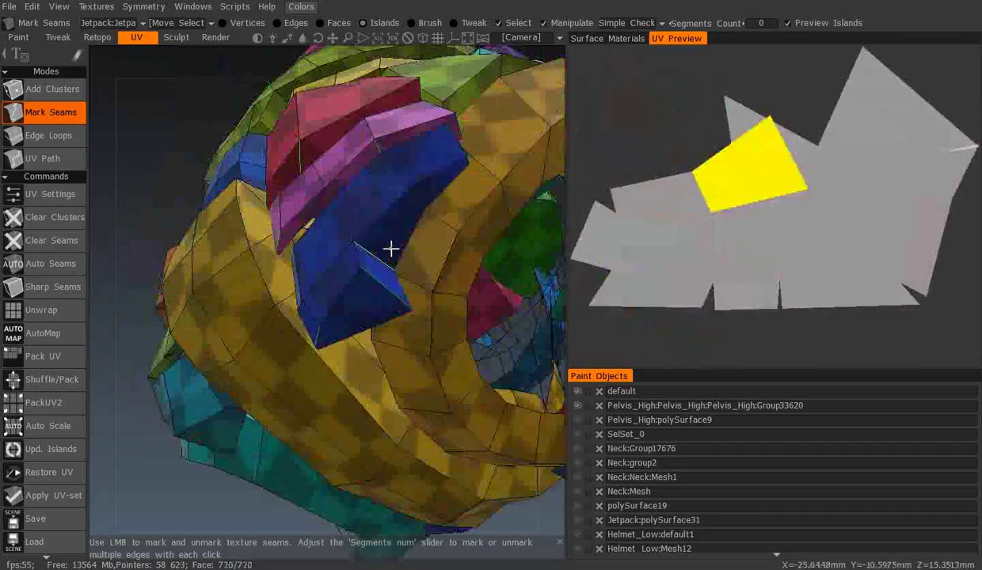
pyautogui.moveTo(403, 205); pyautogui.dragTo(379, 190, button='middle')
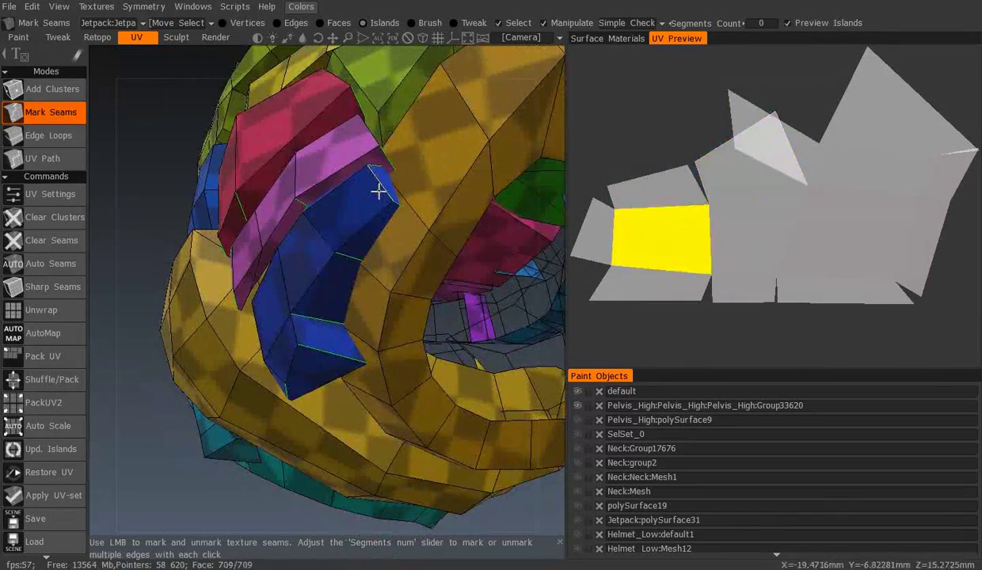
pyautogui.moveTo(293, 333)
pyautogui.mouseDown(button='middle')
pyautogui.moveTo(296, 276)
pyautogui.moveTo(386, 338)
pyautogui.mouseUp(button='middle')
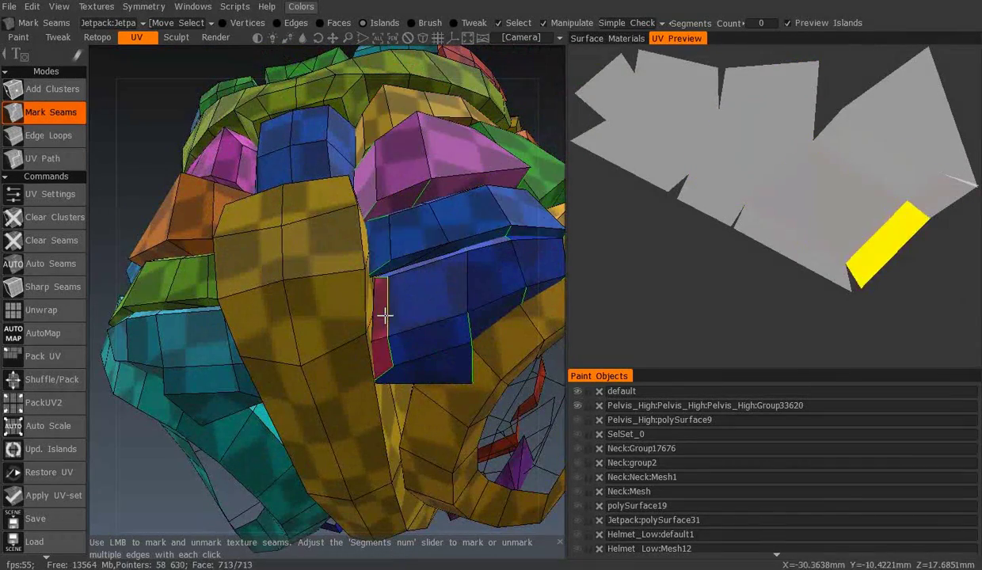
pyautogui.moveTo(435, 291)
pyautogui.mouseDown(button='middle')
pyautogui.moveTo(396, 278)
pyautogui.moveTo(382, 226)
pyautogui.moveTo(316, 200)
pyautogui.moveTo(335, 278)
pyautogui.moveTo(404, 333)
pyautogui.moveTo(313, 352)
pyautogui.moveTo(366, 277)
pyautogui.moveTo(460, 370)
pyautogui.moveTo(301, 342)
pyautogui.moveTo(377, 336)
pyautogui.mouseUp(button='middle')
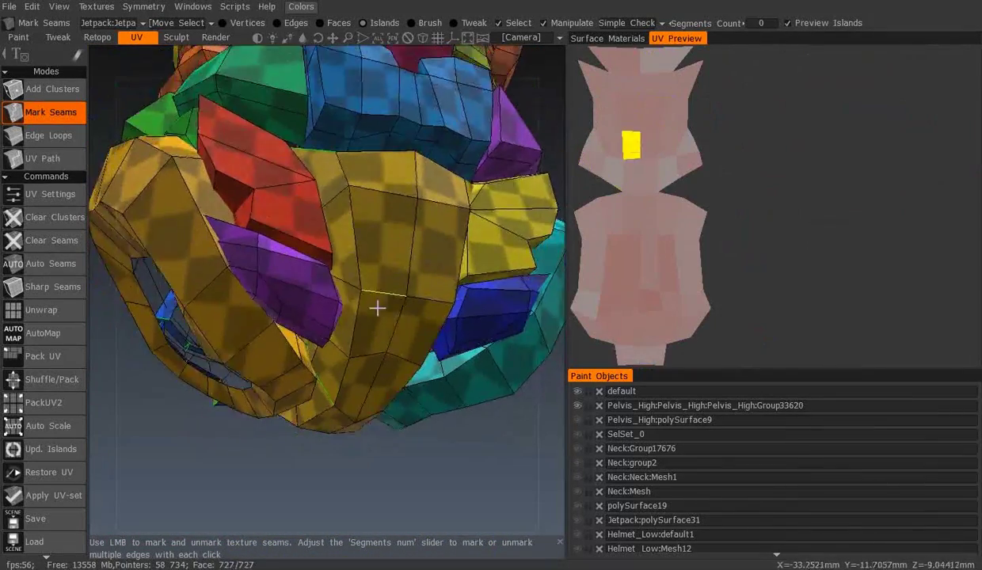
pyautogui.moveTo(290, 310)
pyautogui.mouseDown(button='middle')
pyautogui.moveTo(288, 351)
pyautogui.moveTo(263, 294)
pyautogui.mouseUp(button='middle')
pyautogui.scroll(3, 263, 294)
pyautogui.scroll(-5, 339, 224)
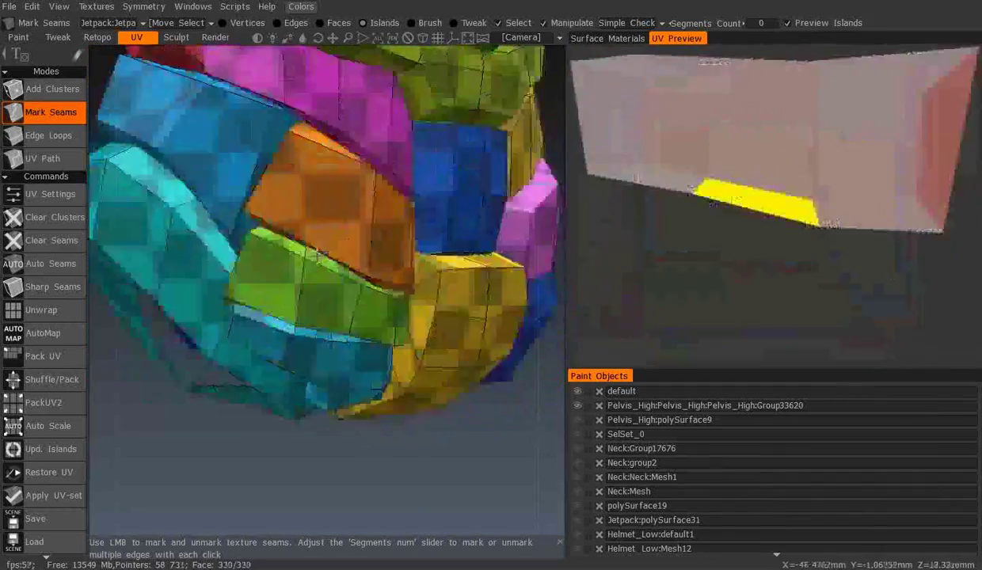
pyautogui.moveTo(339, 224); pyautogui.dragTo(300, 221, button='middle')
pyautogui.scroll(5, 400, 364)
pyautogui.moveTo(400, 364)
pyautogui.mouseDown(button='middle')
pyautogui.moveTo(197, 345)
pyautogui.moveTo(258, 283)
pyautogui.moveTo(254, 268)
pyautogui.moveTo(297, 272)
pyautogui.moveTo(340, 329)
pyautogui.moveTo(259, 319)
pyautogui.moveTo(248, 353)
pyautogui.moveTo(307, 318)
pyautogui.moveTo(308, 340)
pyautogui.moveTo(379, 340)
pyautogui.mouseUp(button='middle')
pyautogui.moveTo(249, 248); pyautogui.dragTo(283, 354, button='middle')
pyautogui.moveTo(345, 388)
pyautogui.mouseDown(button='middle')
pyautogui.moveTo(245, 381)
pyautogui.moveTo(295, 344)
pyautogui.mouseUp(button='middle')
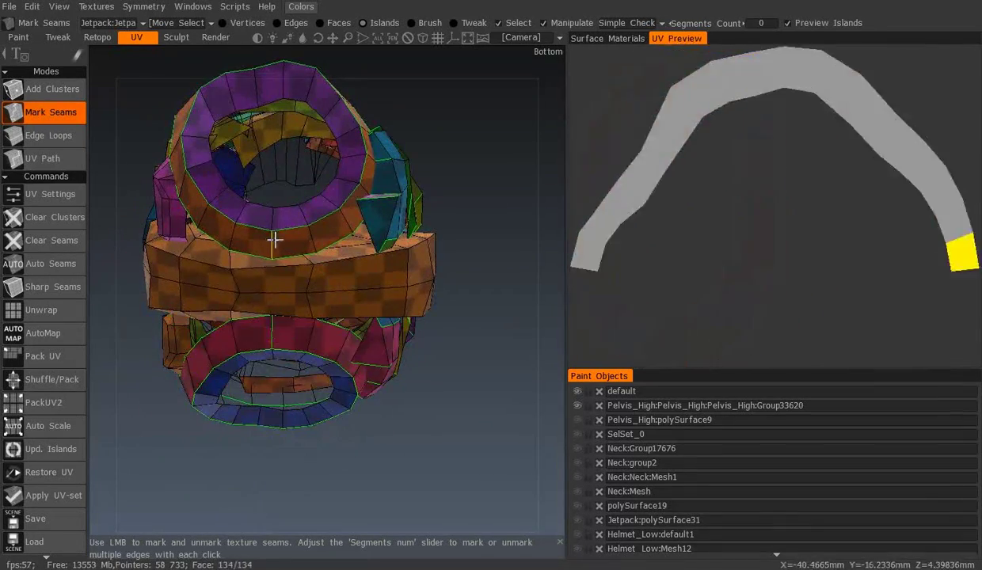
pyautogui.moveTo(354, 209); pyautogui.dragTo(270, 285, button='middle')
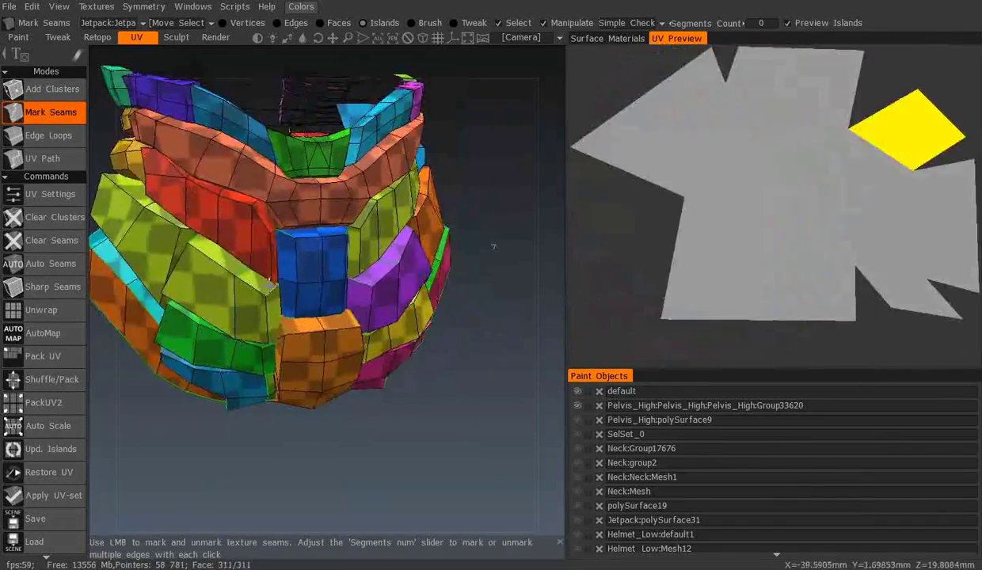
pyautogui.moveTo(349, 316)
pyautogui.mouseDown(button='middle')
pyautogui.moveTo(319, 278)
pyautogui.moveTo(351, 314)
pyautogui.moveTo(215, 230)
pyautogui.mouseUp(button='middle')
pyautogui.moveTo(307, 215)
pyautogui.mouseDown(button='middle')
pyautogui.moveTo(220, 269)
pyautogui.moveTo(332, 276)
pyautogui.mouseUp(button='middle')
pyautogui.moveTo(297, 249); pyautogui.dragTo(270, 327, button='middle')
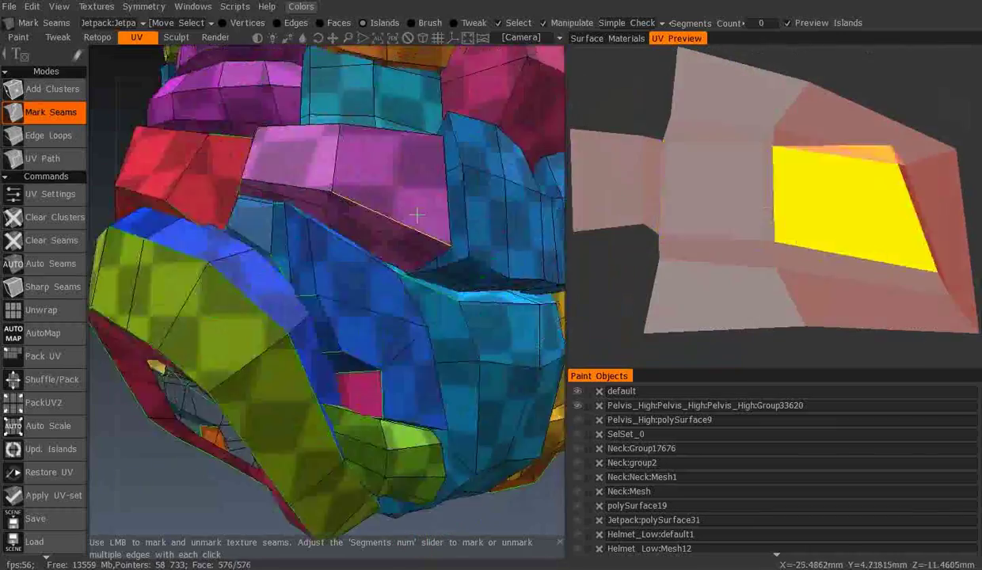
# - Inspect the pink, blue and green blocks from every angle to check the remaining islands
pyautogui.moveTo(416, 214); pyautogui.dragTo(287, 220, button='middle')
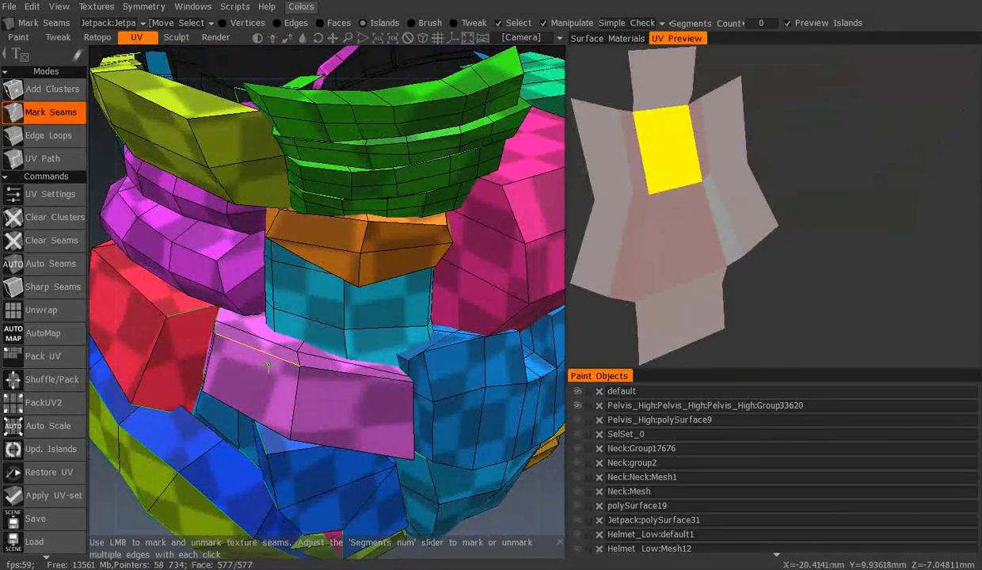
pyautogui.scroll(5, 285, 337)
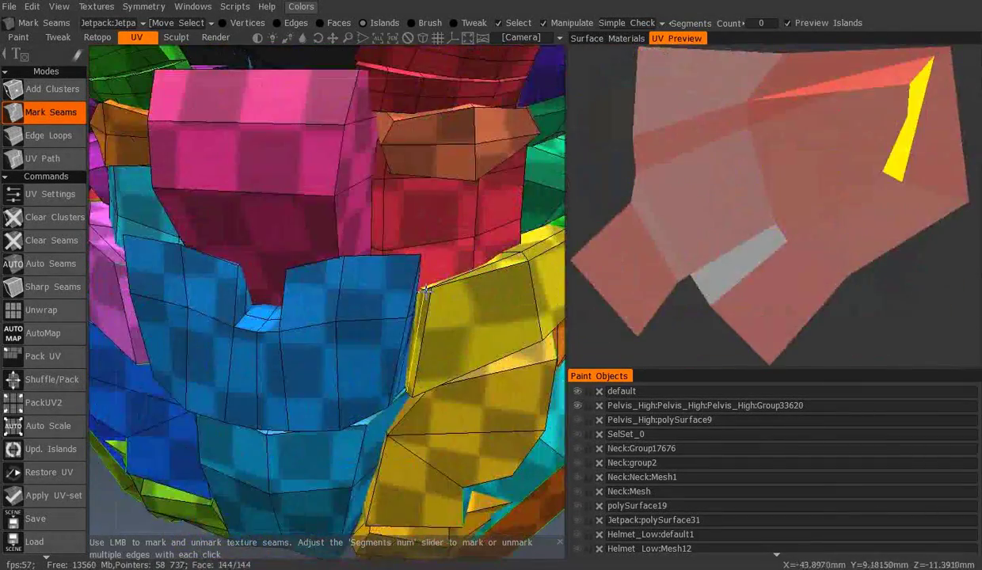
pyautogui.moveTo(426, 290); pyautogui.dragTo(408, 257, button='middle')
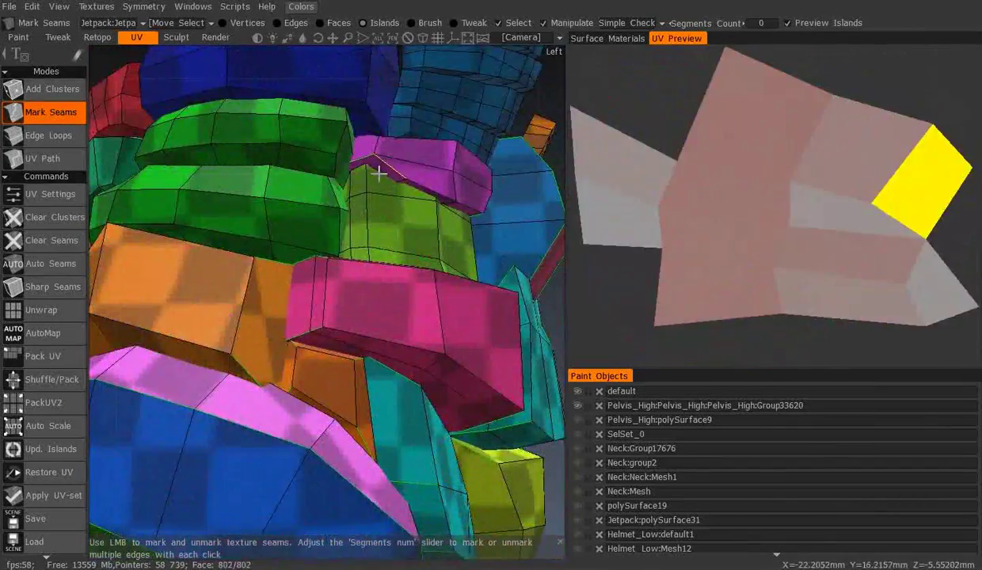
pyautogui.scroll(-3, 304, 231)
pyautogui.scroll(-2, 324, 208)
pyautogui.scroll(-3, 228, 263)
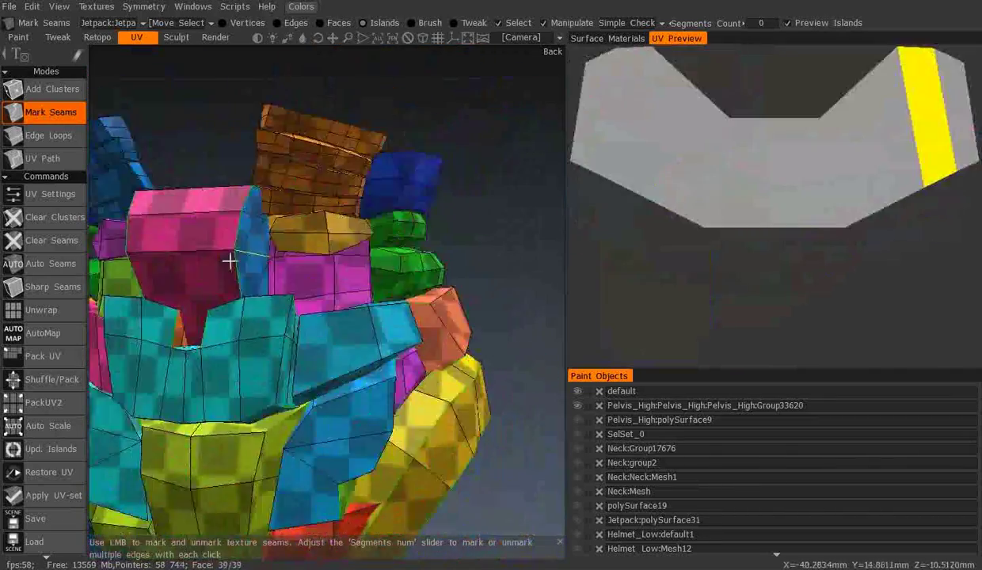
pyautogui.scroll(-3, 269, 255)
pyautogui.scroll(5, 269, 256)
pyautogui.scroll(-2, 296, 297)
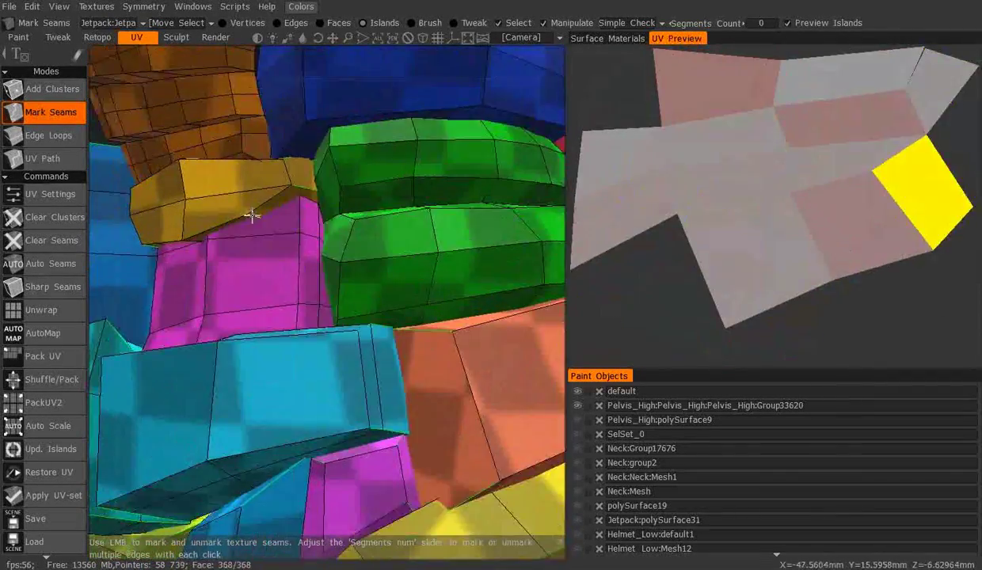
pyautogui.scroll(3, 256, 215)
pyautogui.keyDown('alt'); pyautogui.moveTo(359, 302); pyautogui.dragTo(475, 282); pyautogui.keyUp('alt')
pyautogui.moveTo(420, 299)
pyautogui.keyDown('alt'); pyautogui.mouseDown()
pyautogui.moveTo(336, 344)
pyautogui.moveTo(372, 336)
pyautogui.moveTo(332, 325)
pyautogui.moveTo(377, 340)
pyautogui.moveTo(526, 314)
pyautogui.moveTo(508, 307)
pyautogui.moveTo(381, 381)
pyautogui.moveTo(497, 372)
pyautogui.moveTo(254, 204)
pyautogui.moveTo(296, 346)
pyautogui.moveTo(239, 361)
pyautogui.moveTo(502, 316)
pyautogui.moveTo(361, 378)
pyautogui.moveTo(401, 333)
pyautogui.mouseUp(); pyautogui.keyUp('alt')
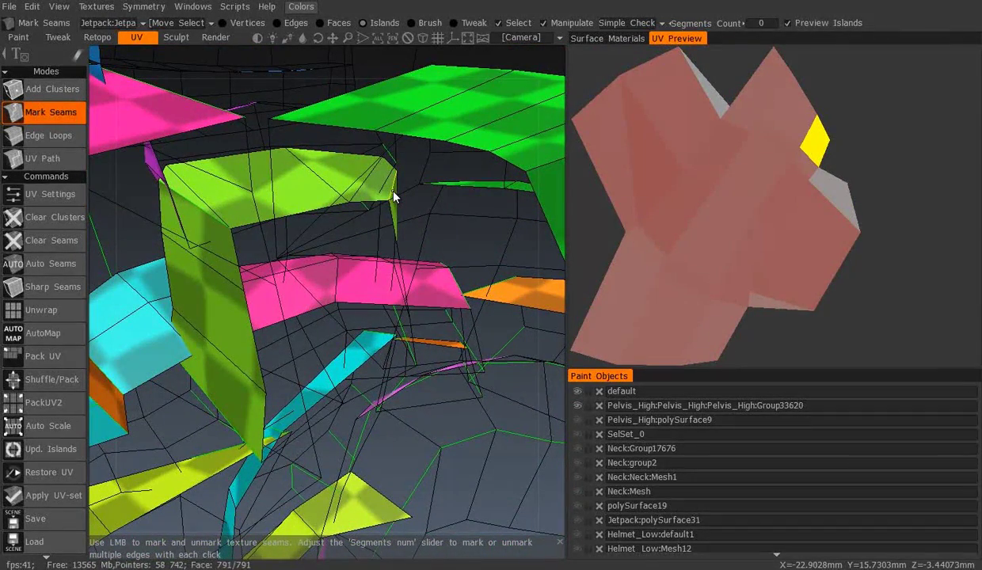
pyautogui.moveTo(394, 195)
pyautogui.keyDown('alt'); pyautogui.mouseDown()
pyautogui.moveTo(324, 171)
pyautogui.moveTo(340, 334)
pyautogui.moveTo(373, 230)
pyautogui.moveTo(376, 459)
pyautogui.moveTo(259, 268)
pyautogui.moveTo(395, 307)
pyautogui.moveTo(439, 346)
pyautogui.moveTo(359, 304)
pyautogui.moveTo(394, 278)
pyautogui.moveTo(373, 320)
pyautogui.moveTo(369, 220)
pyautogui.moveTo(500, 458)
pyautogui.moveTo(285, 329)
pyautogui.moveTo(383, 356)
pyautogui.moveTo(456, 259)
pyautogui.moveTo(349, 349)
pyautogui.moveTo(412, 265)
pyautogui.moveTo(282, 270)
pyautogui.moveTo(222, 285)
pyautogui.moveTo(336, 366)
pyautogui.moveTo(292, 294)
pyautogui.mouseUp(); pyautogui.keyUp('alt')
pyautogui.scroll(5, 412, 265)
pyautogui.scroll(3, 292, 295)
pyautogui.moveTo(275, 352)
pyautogui.keyDown('alt'); pyautogui.mouseDown()
pyautogui.moveTo(357, 351)
pyautogui.moveTo(339, 322)
pyautogui.moveTo(384, 260)
pyautogui.mouseUp(); pyautogui.keyUp('alt')
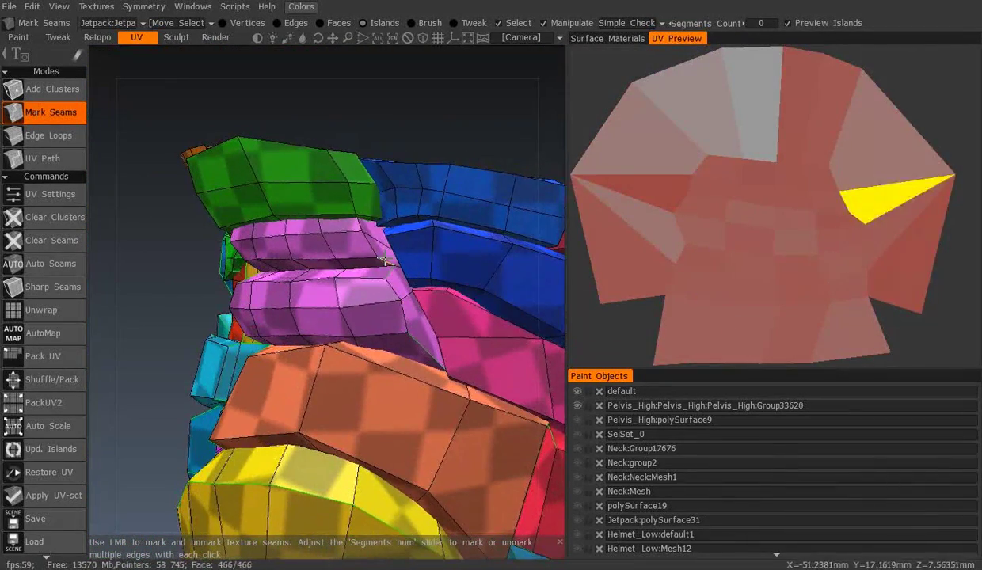
pyautogui.moveTo(360, 214)
pyautogui.keyDown('alt'); pyautogui.mouseDown()
pyautogui.moveTo(257, 263)
pyautogui.moveTo(296, 311)
pyautogui.moveTo(309, 276)
pyautogui.moveTo(271, 235)
pyautogui.moveTo(307, 257)
pyautogui.moveTo(201, 288)
pyautogui.moveTo(415, 298)
pyautogui.moveTo(337, 316)
pyautogui.moveTo(320, 378)
pyautogui.mouseUp(); pyautogui.keyUp('alt')
pyautogui.moveTo(355, 268)
pyautogui.keyDown('alt'); pyautogui.mouseDown()
pyautogui.moveTo(305, 397)
pyautogui.moveTo(287, 203)
pyautogui.moveTo(331, 396)
pyautogui.moveTo(328, 351)
pyautogui.moveTo(312, 450)
pyautogui.mouseUp(); pyautogui.keyUp('alt')
pyautogui.moveTo(267, 354)
pyautogui.keyDown('alt'); pyautogui.mouseDown()
pyautogui.moveTo(357, 382)
pyautogui.moveTo(356, 366)
pyautogui.moveTo(367, 407)
pyautogui.mouseUp(); pyautogui.keyUp('alt')
# - Unwrap the mesh along its seams and inspect the result from the left, right and front
pyautogui.click(70, 314)
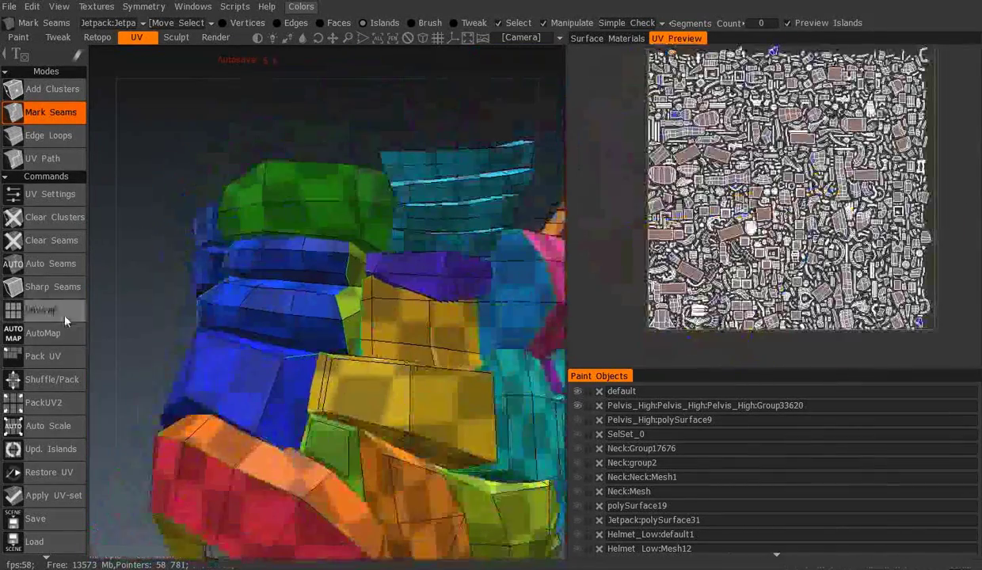
pyautogui.moveTo(295, 358)
pyautogui.keyDown('alt'); pyautogui.mouseDown()
pyautogui.moveTo(428, 340)
pyautogui.moveTo(350, 351)
pyautogui.mouseUp(); pyautogui.keyUp('alt')
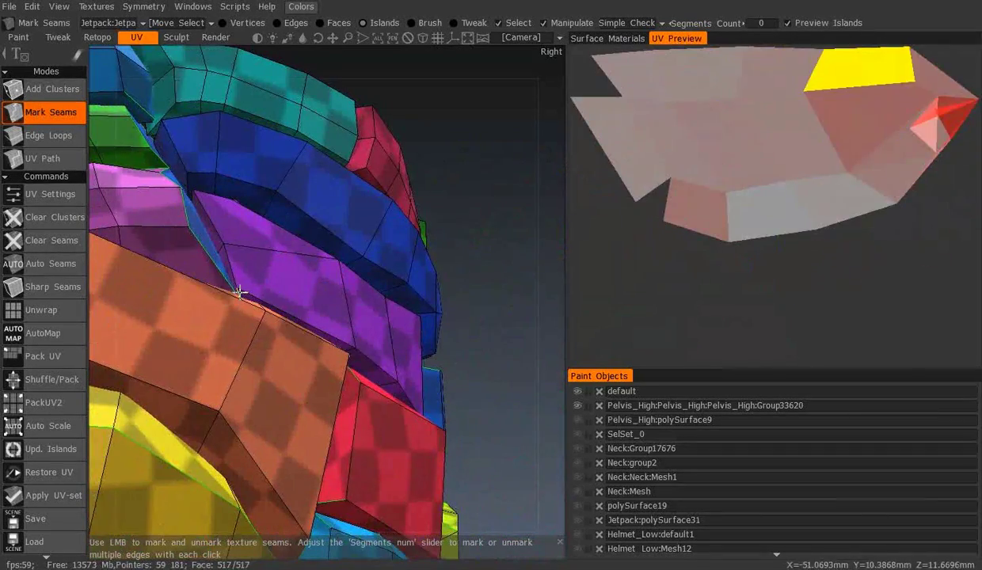
pyautogui.scroll(2, 277, 285)
pyautogui.moveTo(277, 285)
pyautogui.keyDown('alt'); pyautogui.mouseDown()
pyautogui.moveTo(263, 280)
pyautogui.moveTo(408, 229)
pyautogui.moveTo(372, 319)
pyautogui.moveTo(382, 274)
pyautogui.moveTo(257, 305)
pyautogui.moveTo(345, 262)
pyautogui.mouseUp(); pyautogui.keyUp('alt')
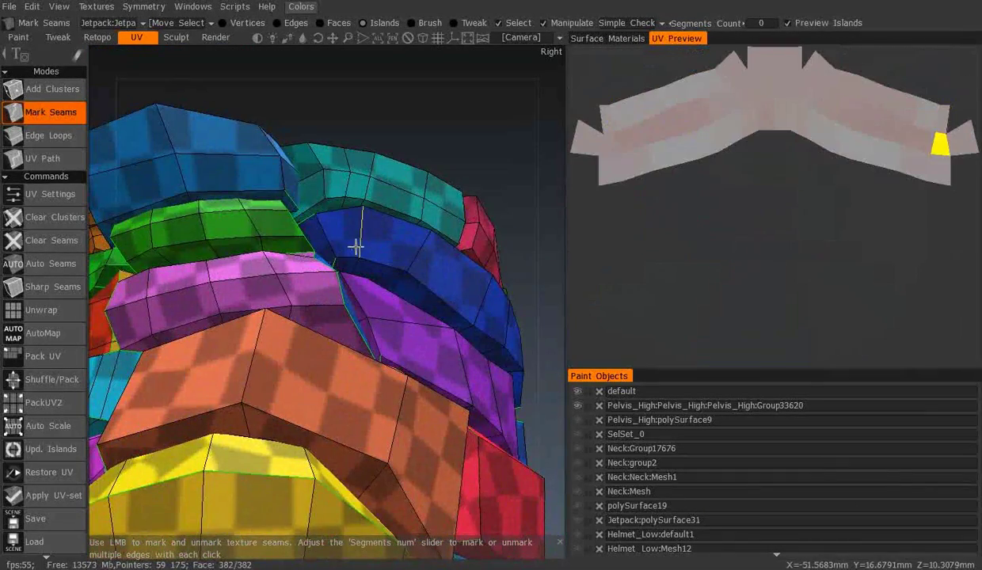
pyautogui.moveTo(417, 250)
pyautogui.keyDown('alt'); pyautogui.mouseDown()
pyautogui.moveTo(390, 368)
pyautogui.moveTo(403, 362)
pyautogui.moveTo(368, 366)
pyautogui.moveTo(327, 348)
pyautogui.moveTo(351, 355)
pyautogui.mouseUp(); pyautogui.keyUp('alt')
pyautogui.moveTo(204, 305)
pyautogui.keyDown('alt'); pyautogui.mouseDown()
pyautogui.moveTo(226, 309)
pyautogui.moveTo(215, 294)
pyautogui.mouseUp(); pyautogui.keyUp('alt')
pyautogui.scroll(3, 220, 249)
pyautogui.scroll(2, 314, 320)
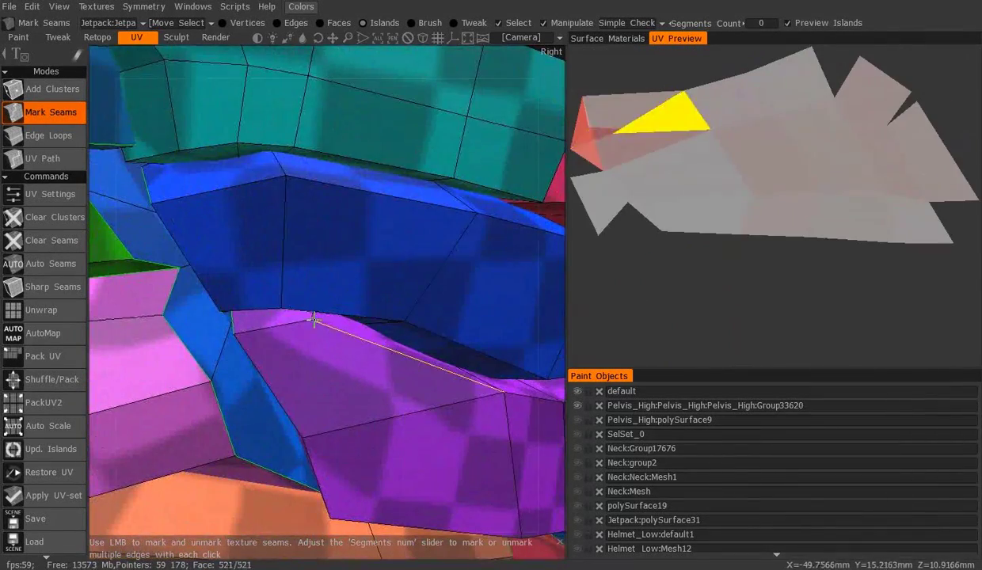
# - Check the seams on the purple band and the purple-and-blue column
pyautogui.moveTo(312, 316)
pyautogui.keyDown('alt'); pyautogui.mouseDown()
pyautogui.moveTo(324, 329)
pyautogui.moveTo(507, 333)
pyautogui.moveTo(449, 314)
pyautogui.moveTo(414, 264)
pyautogui.moveTo(323, 250)
pyautogui.moveTo(438, 261)
pyautogui.moveTo(427, 239)
pyautogui.mouseUp(); pyautogui.keyUp('alt')
pyautogui.scroll(5, 413, 264)
pyautogui.scroll(-5, 410, 263)
pyautogui.scroll(3, 197, 319)
pyautogui.moveTo(454, 357)
pyautogui.keyDown('alt'); pyautogui.mouseDown()
pyautogui.moveTo(397, 447)
pyautogui.moveTo(261, 223)
pyautogui.mouseUp(); pyautogui.keyUp('alt')
pyautogui.scroll(-3, 293, 232)
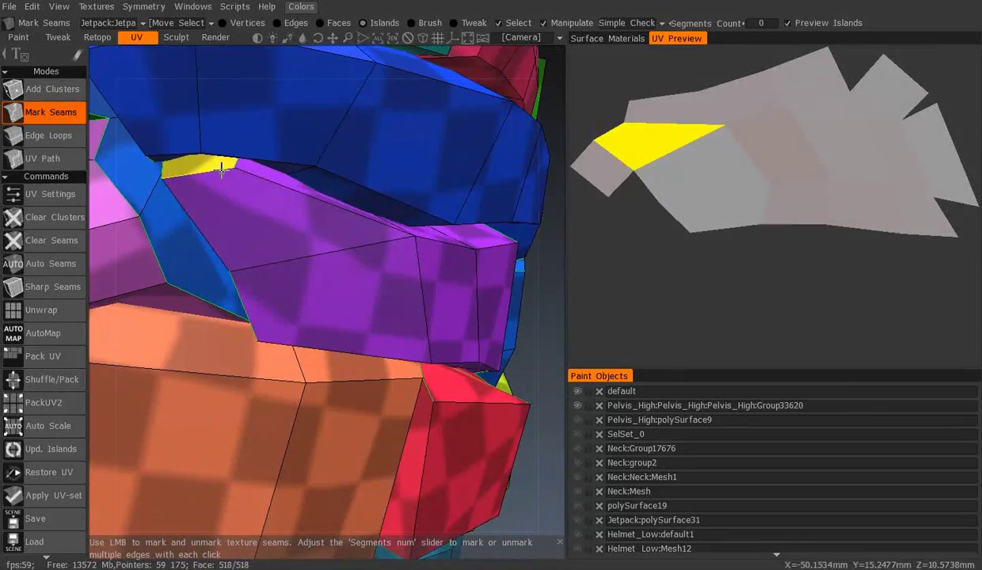
pyautogui.scroll(-5, 303, 311)
pyautogui.keyDown('alt'); pyautogui.moveTo(303, 311); pyautogui.dragTo(406, 372); pyautogui.keyUp('alt')
pyautogui.scroll(5, 475, 325)
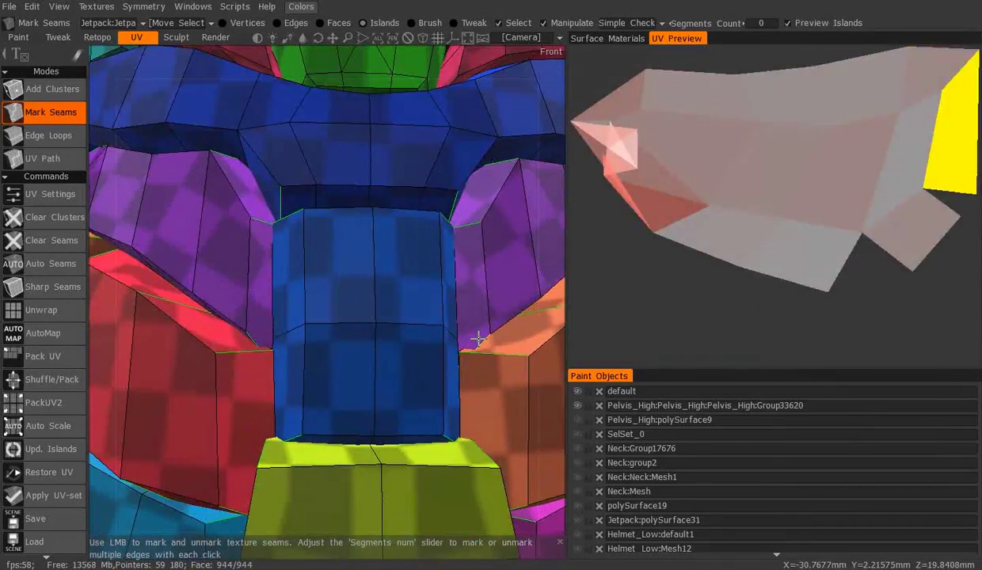
pyautogui.moveTo(478, 339)
pyautogui.keyDown('alt'); pyautogui.mouseDown()
pyautogui.moveTo(333, 317)
pyautogui.moveTo(270, 290)
pyautogui.mouseUp(); pyautogui.keyUp('alt')
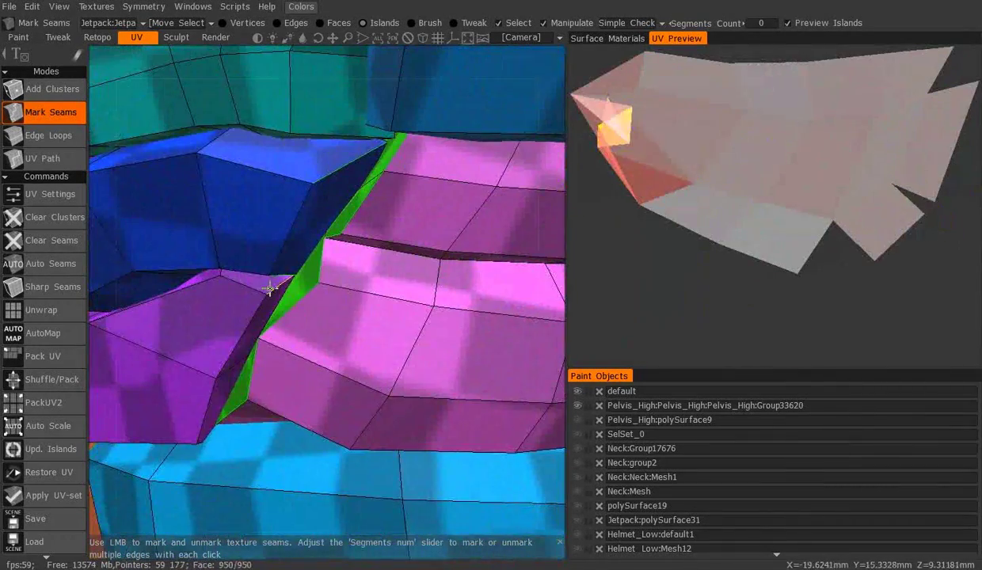
pyautogui.scroll(3, 333, 333)
pyautogui.moveTo(345, 345)
pyautogui.keyDown('alt'); pyautogui.mouseDown()
pyautogui.moveTo(246, 206)
pyautogui.moveTo(195, 208)
pyautogui.moveTo(445, 263)
pyautogui.moveTo(374, 314)
pyautogui.moveTo(355, 287)
pyautogui.moveTo(295, 360)
pyautogui.mouseUp(); pyautogui.keyUp('alt')
pyautogui.scroll(-3, 196, 208)
pyautogui.moveTo(381, 315)
pyautogui.keyDown('alt'); pyautogui.mouseDown()
pyautogui.moveTo(311, 338)
pyautogui.moveTo(296, 281)
pyautogui.moveTo(403, 218)
pyautogui.mouseUp(); pyautogui.keyUp('alt')
pyautogui.keyDown('alt'); pyautogui.moveTo(478, 254); pyautogui.dragTo(399, 286); pyautogui.keyUp('alt')
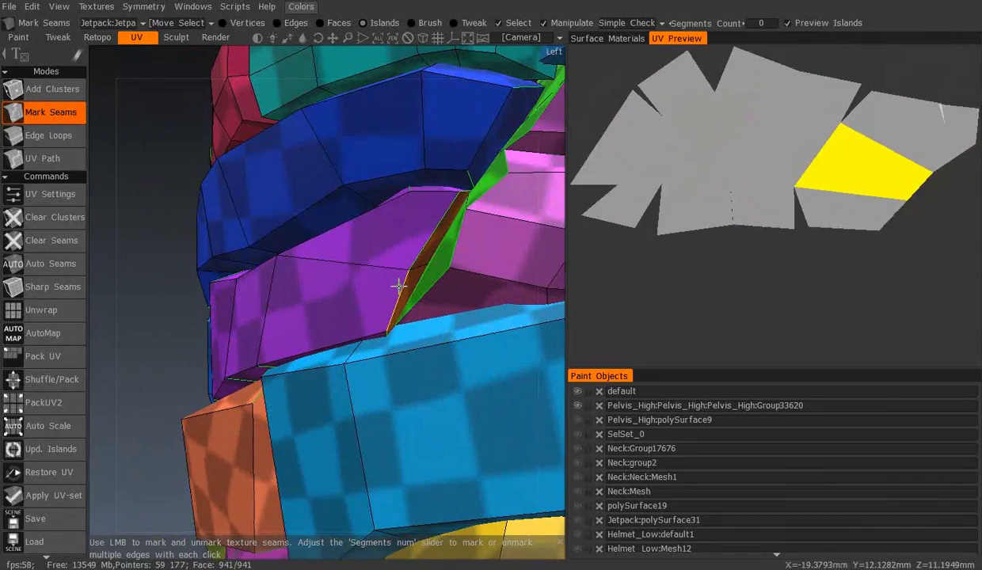
pyautogui.moveTo(402, 203)
pyautogui.keyDown('alt'); pyautogui.mouseDown()
pyautogui.moveTo(403, 252)
pyautogui.moveTo(450, 357)
pyautogui.moveTo(392, 270)
pyautogui.moveTo(481, 244)
pyautogui.moveTo(292, 235)
pyautogui.moveTo(345, 271)
pyautogui.moveTo(408, 234)
pyautogui.moveTo(417, 256)
pyautogui.moveTo(311, 294)
pyautogui.mouseUp(); pyautogui.keyUp('alt')
pyautogui.scroll(-5, 449, 358)
pyautogui.scroll(5, 451, 254)
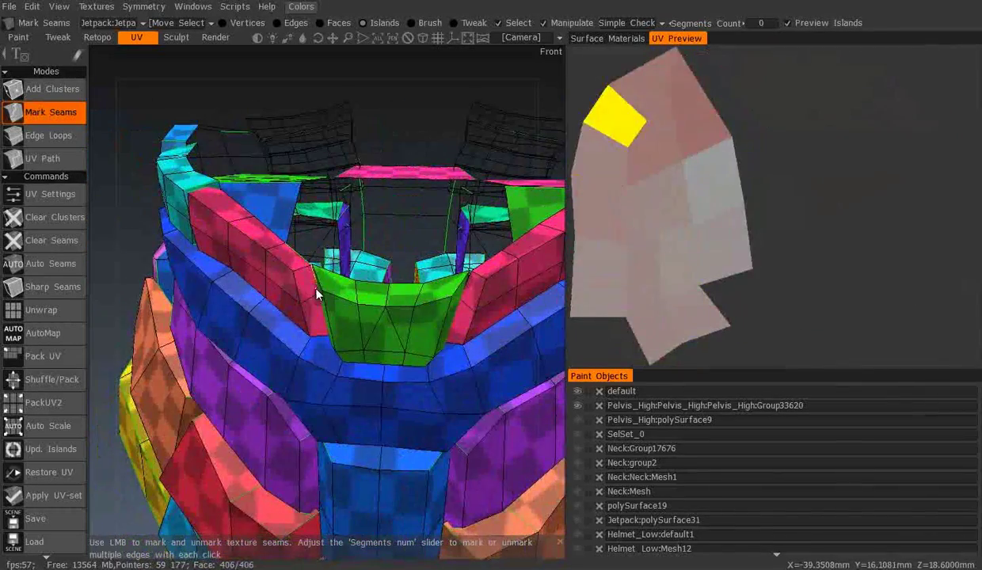
# - Review the stacked green, red, purple, yellow and blue bands from the side, front and below
pyautogui.moveTo(319, 332)
pyautogui.keyDown('alt'); pyautogui.mouseDown()
pyautogui.moveTo(213, 261)
pyautogui.moveTo(462, 241)
pyautogui.mouseUp(); pyautogui.keyUp('alt')
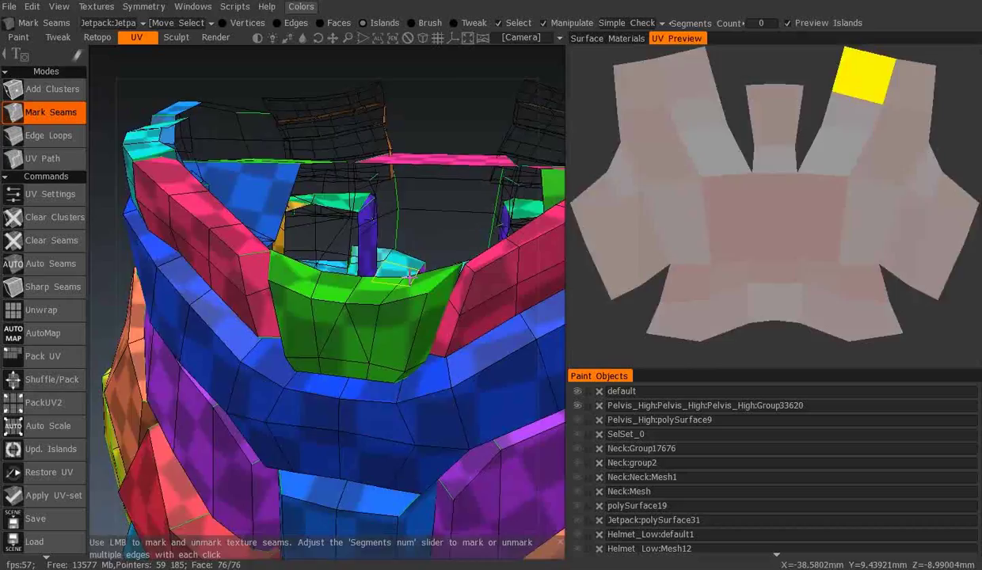
pyautogui.keyDown('alt'); pyautogui.moveTo(410, 275); pyautogui.dragTo(379, 326); pyautogui.keyUp('alt')
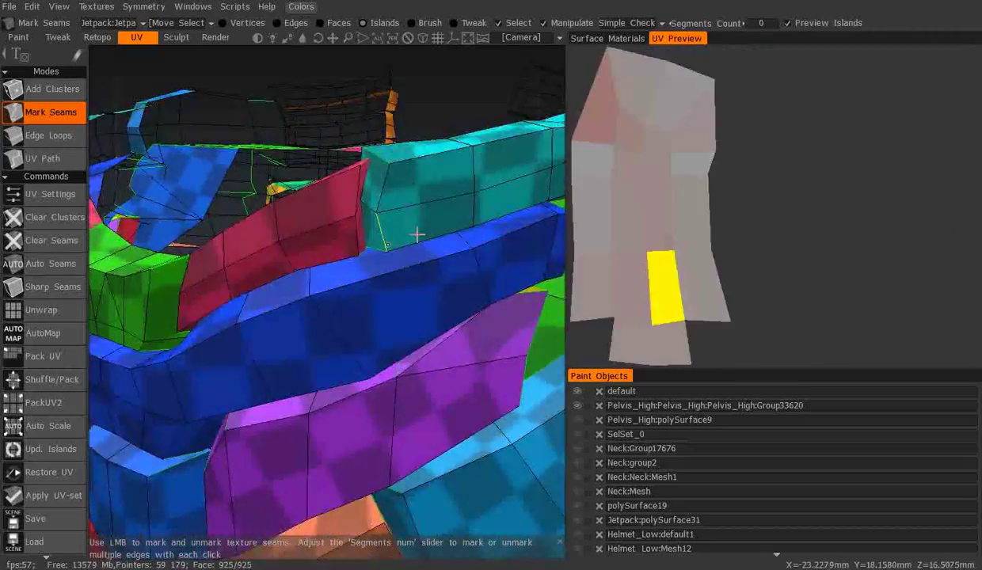
pyautogui.keyDown('alt'); pyautogui.moveTo(417, 234); pyautogui.dragTo(241, 247); pyautogui.keyUp('alt')
pyautogui.keyDown('alt'); pyautogui.moveTo(217, 307); pyautogui.dragTo(278, 255); pyautogui.keyUp('alt')
pyautogui.scroll(-5, 237, 285)
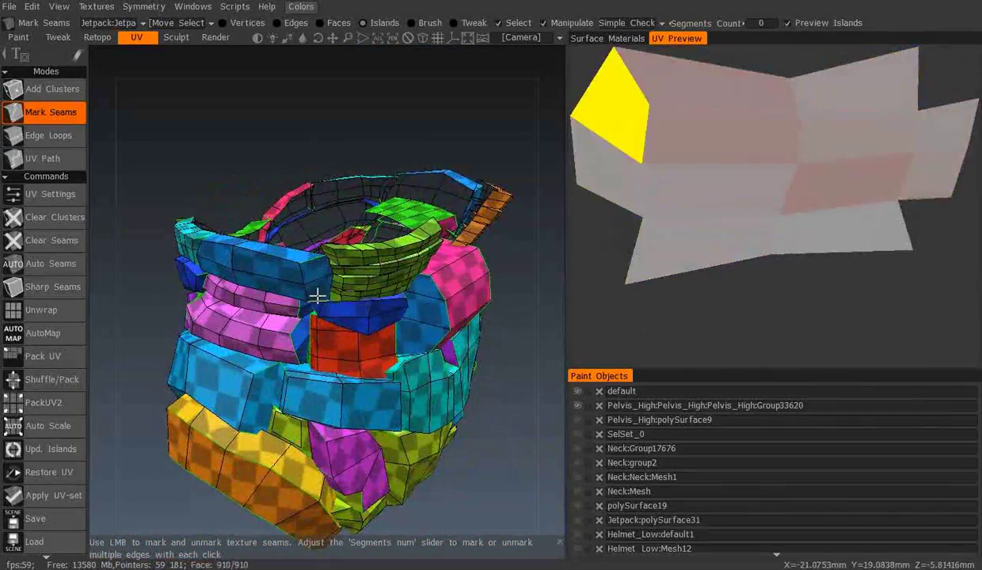
pyautogui.keyDown('alt'); pyautogui.moveTo(317, 296); pyautogui.dragTo(318, 292); pyautogui.keyUp('alt')
pyautogui.scroll(3, 372, 257)
pyautogui.scroll(3, 369, 198)
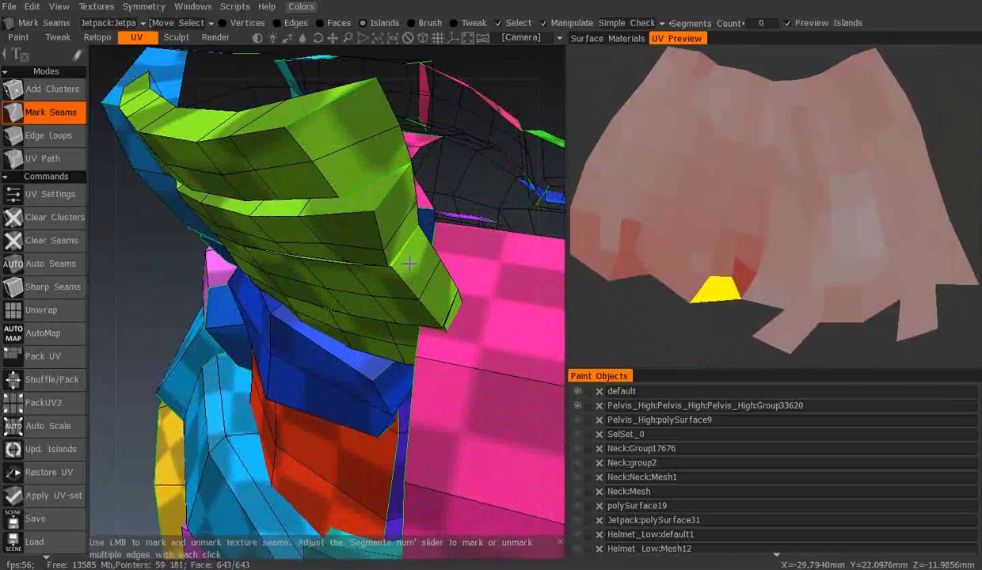
pyautogui.moveTo(390, 290)
pyautogui.keyDown('alt'); pyautogui.mouseDown()
pyautogui.moveTo(311, 328)
pyautogui.moveTo(390, 200)
pyautogui.mouseUp(); pyautogui.keyUp('alt')
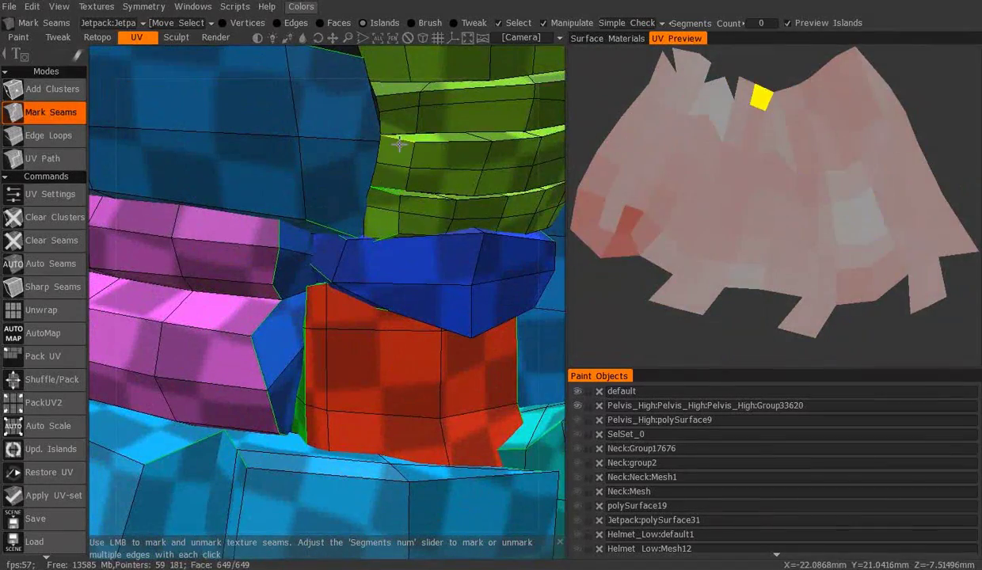
pyautogui.keyDown('alt'); pyautogui.moveTo(397, 148); pyautogui.dragTo(380, 236); pyautogui.keyUp('alt')
pyautogui.moveTo(423, 163)
pyautogui.keyDown('alt'); pyautogui.mouseDown()
pyautogui.moveTo(390, 77)
pyautogui.moveTo(324, 247)
pyautogui.moveTo(357, 202)
pyautogui.moveTo(355, 165)
pyautogui.moveTo(263, 263)
pyautogui.moveTo(292, 289)
pyautogui.mouseUp(); pyautogui.keyUp('alt')
pyautogui.moveTo(371, 143)
pyautogui.keyDown('alt'); pyautogui.mouseDown()
pyautogui.moveTo(317, 296)
pyautogui.moveTo(146, 323)
pyautogui.moveTo(231, 334)
pyautogui.moveTo(317, 321)
pyautogui.moveTo(255, 239)
pyautogui.moveTo(353, 244)
pyautogui.moveTo(369, 215)
pyautogui.mouseUp(); pyautogui.keyUp('alt')
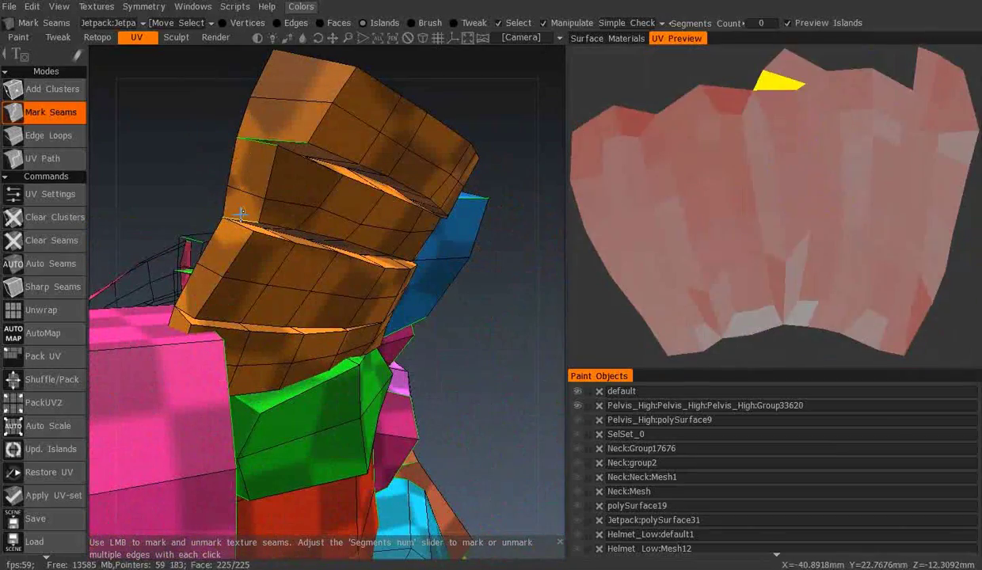
pyautogui.moveTo(146, 352)
pyautogui.keyDown('alt'); pyautogui.mouseDown()
pyautogui.moveTo(412, 356)
pyautogui.moveTo(486, 335)
pyautogui.moveTo(482, 220)
pyautogui.mouseUp(); pyautogui.keyUp('alt')
pyautogui.moveTo(500, 174)
pyautogui.keyDown('alt'); pyautogui.mouseDown()
pyautogui.moveTo(401, 228)
pyautogui.moveTo(437, 235)
pyautogui.moveTo(325, 269)
pyautogui.moveTo(317, 328)
pyautogui.moveTo(351, 329)
pyautogui.moveTo(292, 302)
pyautogui.moveTo(401, 310)
pyautogui.moveTo(408, 372)
pyautogui.moveTo(400, 356)
pyautogui.mouseUp(); pyautogui.keyUp('alt')
# - Unwrap all pieces into packed UV islands and export the mesh as an OBJ
pyautogui.click(36, 318)
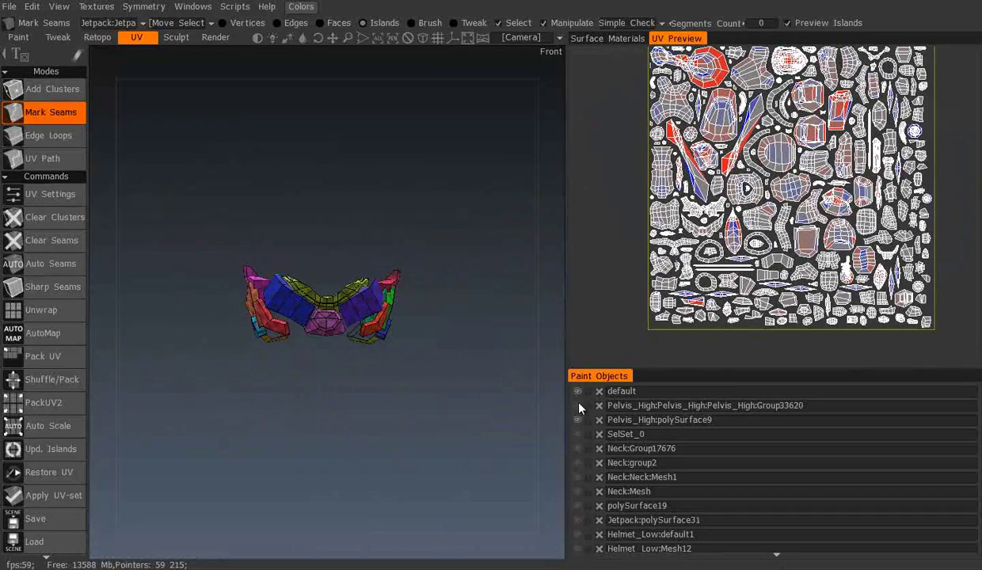
pyautogui.scroll(-2, 580, 524)
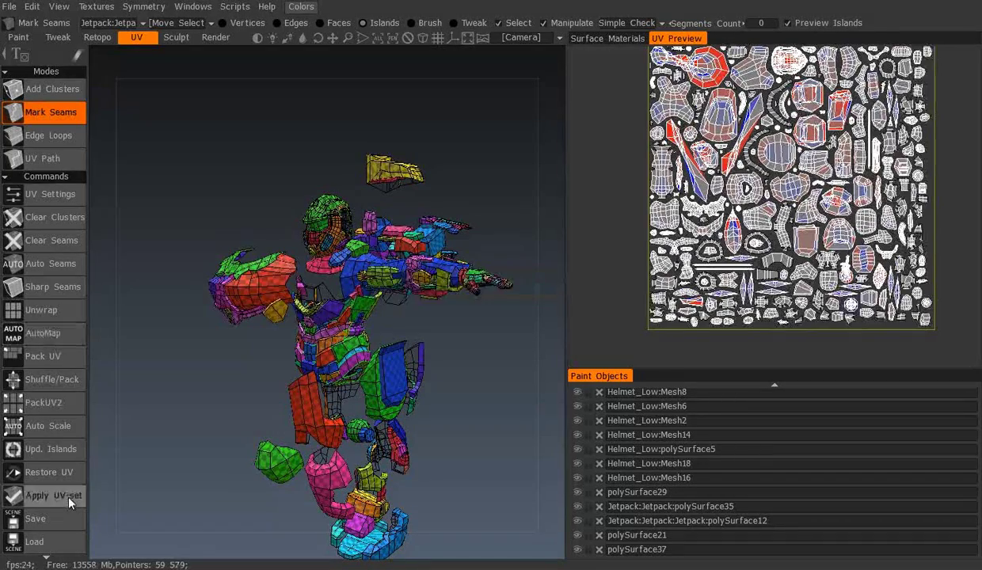
pyautogui.click(11, 10)
pyautogui.click(26, 193)
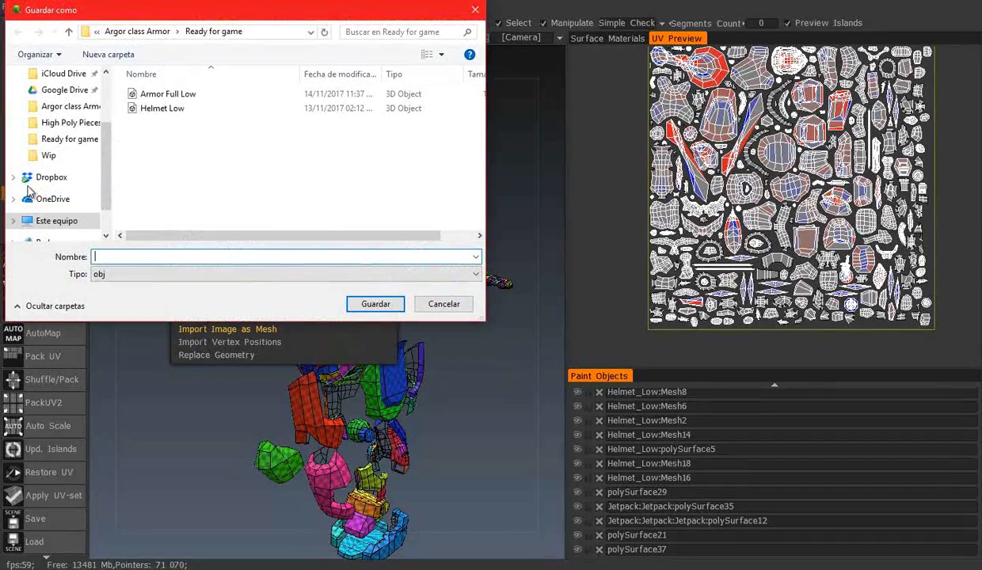
pyautogui.click(375, 304)
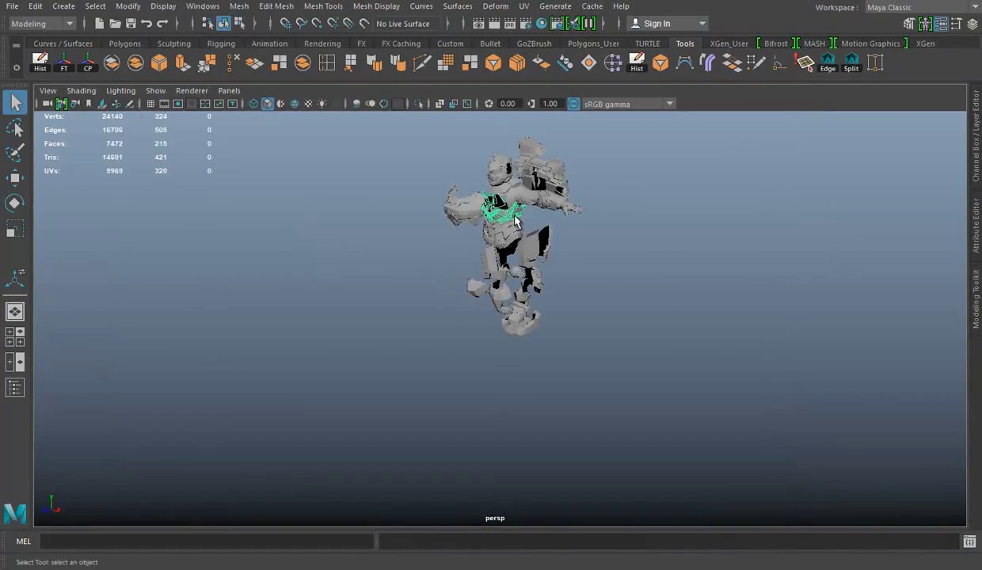
# - In Maya, frame and isolate the chest armor piece and switch to face selection
pyautogui.press('f')
pyautogui.hotkey('ctrl', '1')
pyautogui.moveTo(580, 186); pyautogui.dragTo(614, 207, button='right')
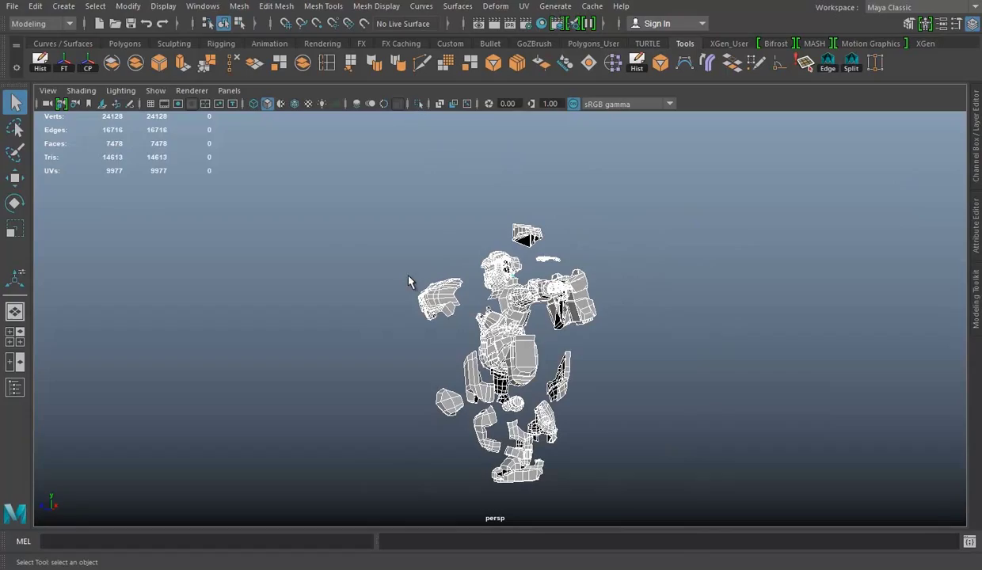
pyautogui.click(12, 6)
# - Re-export the selection over Armor Full Low and load it into 3D-Coat's UV workspace
pyautogui.click(48, 177)
pyautogui.doubleClick(264, 158)
pyautogui.click(445, 320)
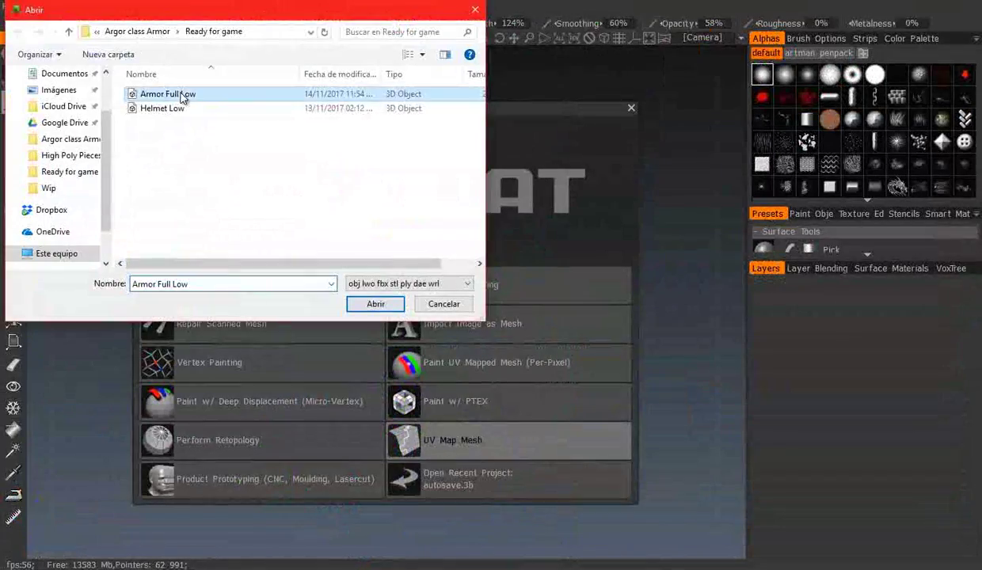
pyautogui.click(379, 311)
pyautogui.click(287, 438)
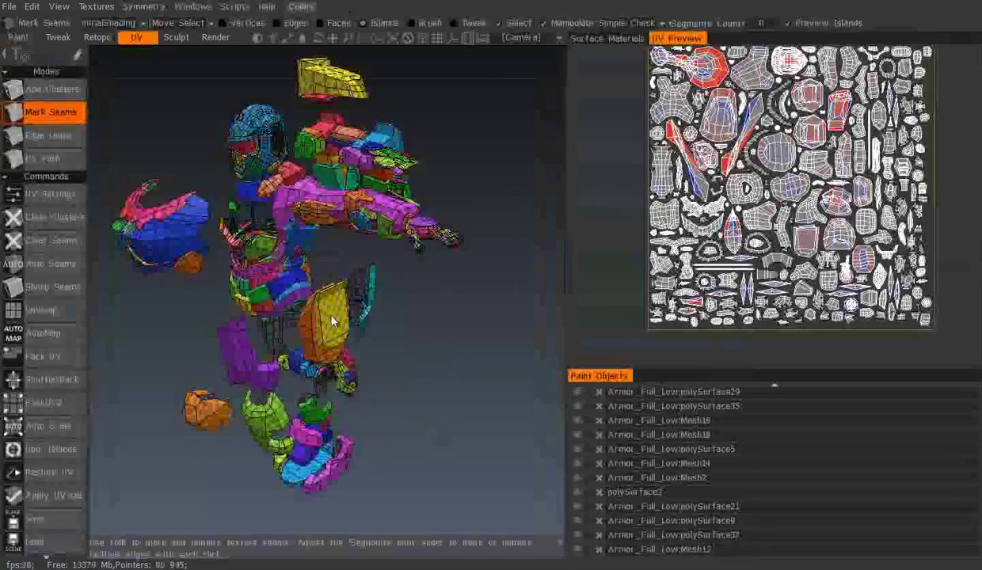
# - Hide the legs, lower body and arm parts, orbit the helmet and add another helmet piece
pyautogui.moveTo(577, 437); pyautogui.dragTo(578, 492)
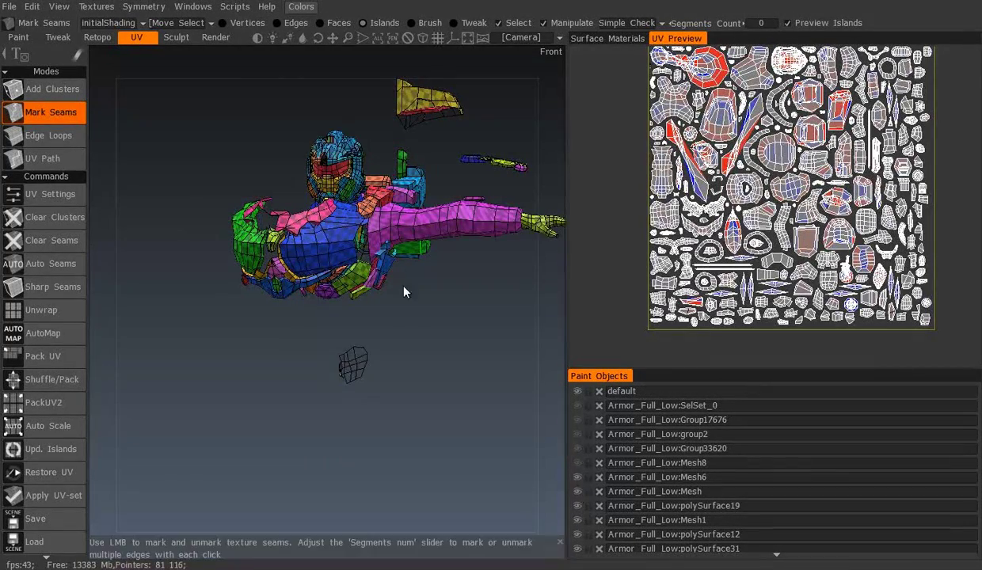
pyautogui.scroll(5, 369, 372)
pyautogui.moveTo(369, 372); pyautogui.dragTo(412, 332, button='middle')
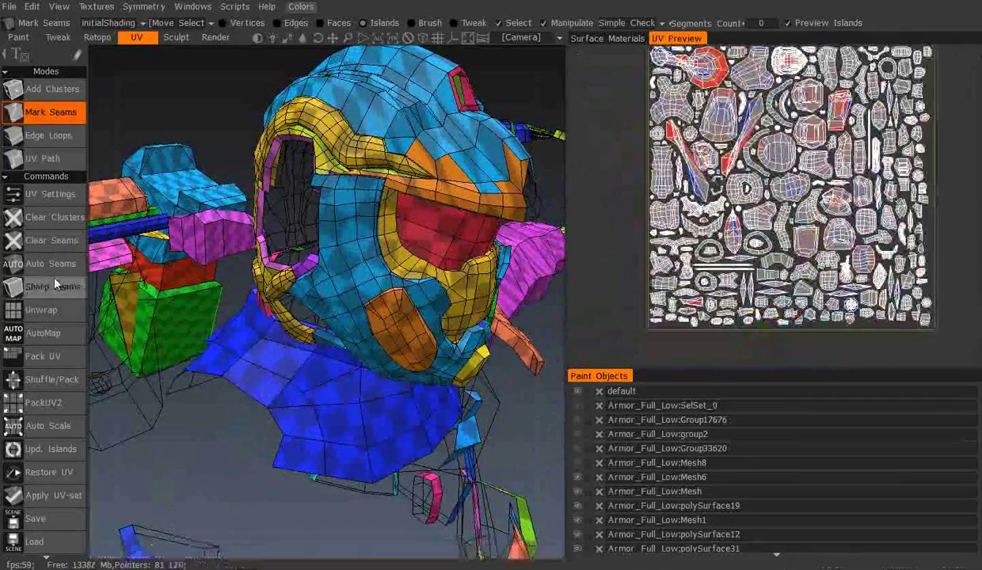
pyautogui.moveTo(332, 340); pyautogui.dragTo(552, 551, button='middle')
pyautogui.moveTo(531, 281)
pyautogui.keyDown('alt'); pyautogui.mouseDown()
pyautogui.moveTo(489, 267)
pyautogui.moveTo(579, 345)
pyautogui.moveTo(443, 317)
pyautogui.mouseUp(); pyautogui.keyUp('alt')
pyautogui.keyDown('shift'); pyautogui.click(488, 268); pyautogui.keyUp('shift')
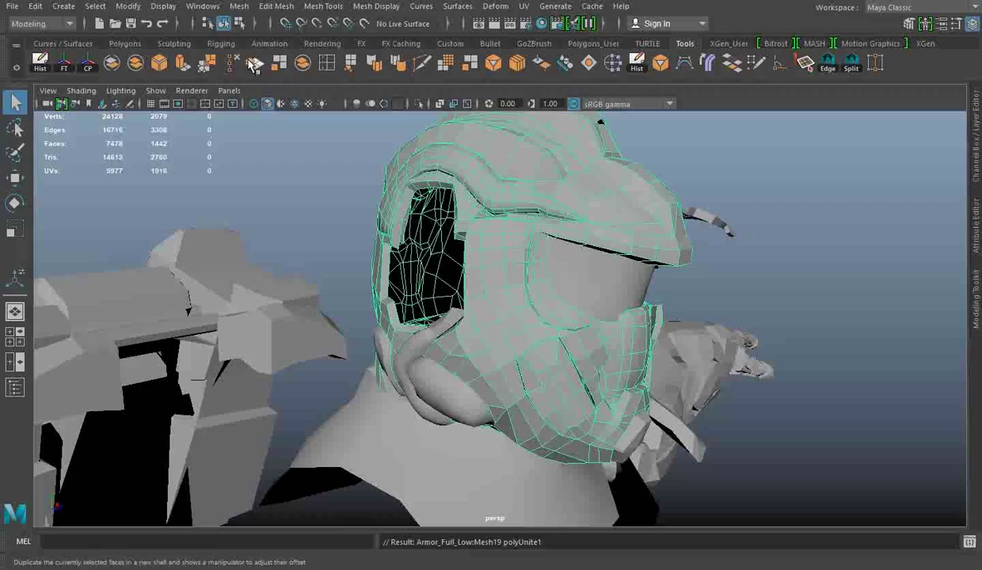
# - Undo the accidental extrude, select the helmet parts and combine them into one mesh
pyautogui.click(247, 65)
pyautogui.hotkey('ctrl', 'z')
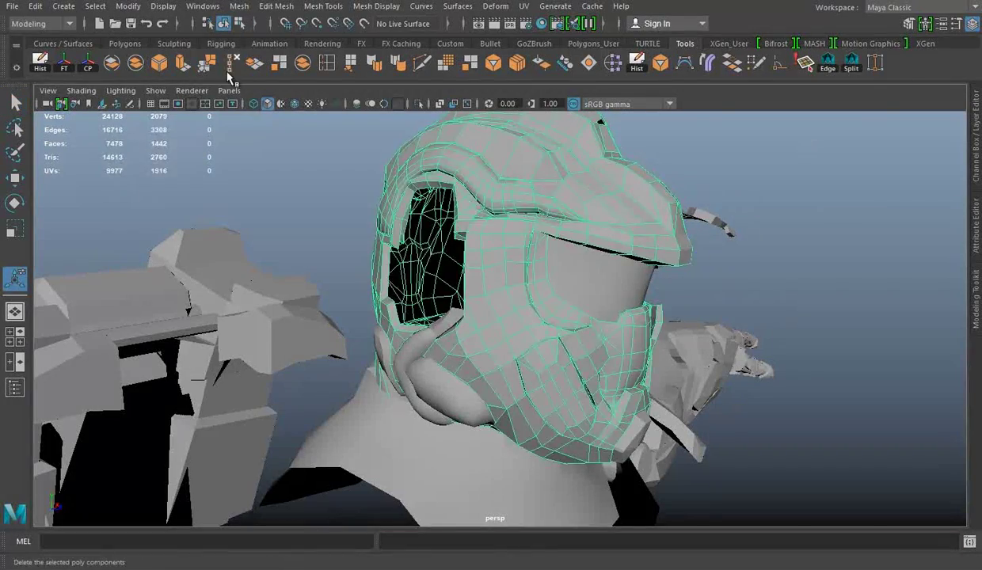
pyautogui.keyDown('alt'); pyautogui.moveTo(634, 199); pyautogui.dragTo(91, 72); pyautogui.keyUp('alt')
pyautogui.keyDown('alt'); pyautogui.moveTo(293, 255); pyautogui.dragTo(434, 69); pyautogui.keyUp('alt')
pyautogui.press('1')
pyautogui.moveTo(379, 269)
pyautogui.keyDown('alt'); pyautogui.mouseDown()
pyautogui.moveTo(441, 269)
pyautogui.moveTo(463, 199)
pyautogui.moveTo(540, 327)
pyautogui.moveTo(524, 277)
pyautogui.mouseUp(); pyautogui.keyUp('alt')
pyautogui.press('w')
pyautogui.click(463, 200)
pyautogui.click(524, 278)
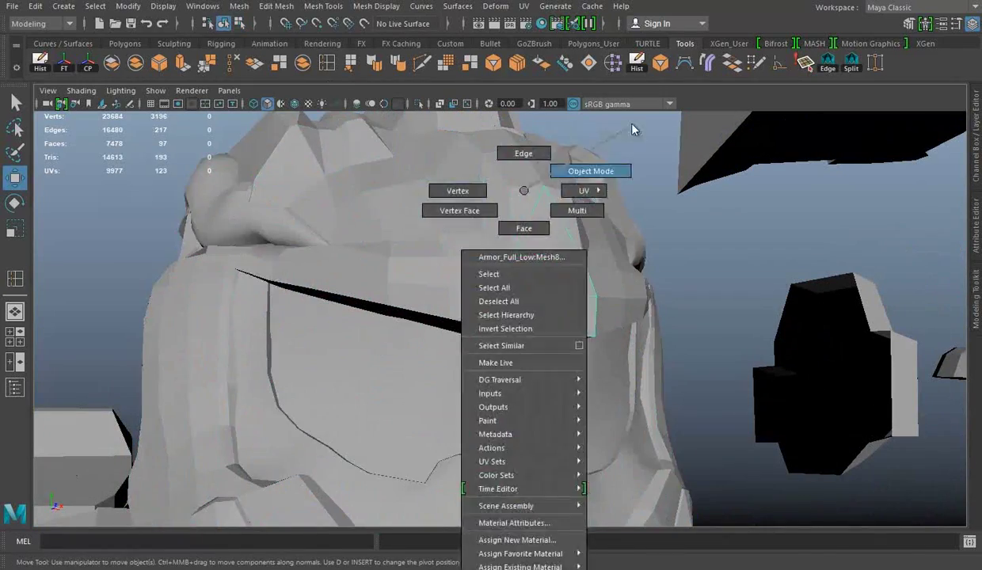
pyautogui.click(239, 6)
pyautogui.click(245, 48)
# - Re-export the selected geometry, replacing the existing Armor Full Low file
pyautogui.keyDown('alt'); pyautogui.moveTo(700, 250); pyautogui.dragTo(475, 237); pyautogui.keyUp('alt')
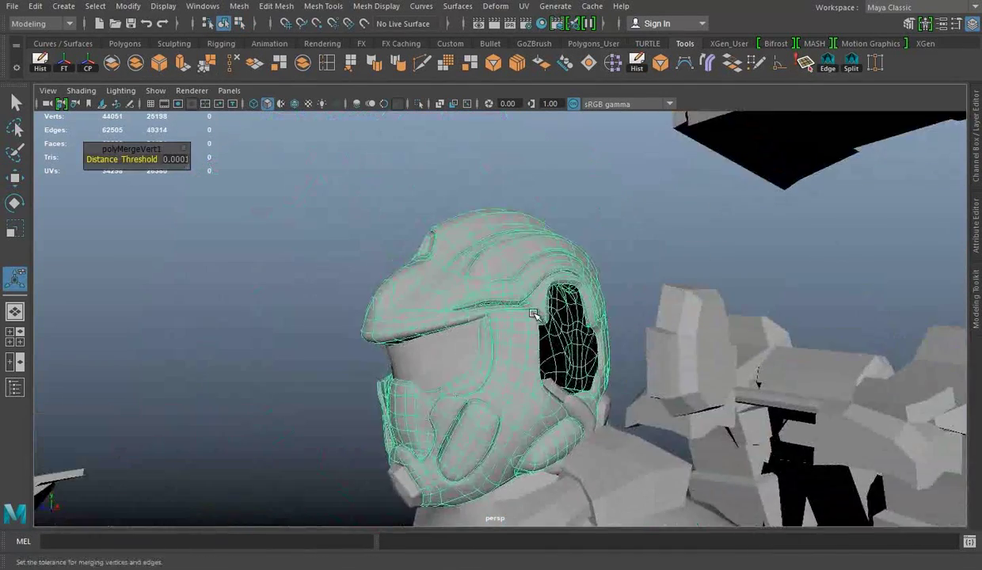
pyautogui.scroll(-5, 340, 231)
pyautogui.click(340, 231)
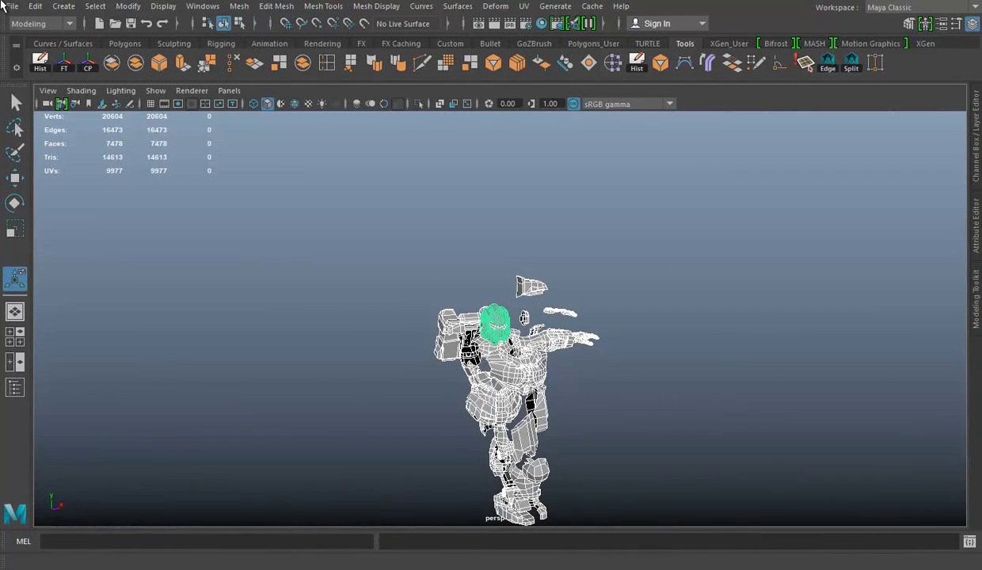
pyautogui.click(12, 5)
pyautogui.click(47, 201)
pyautogui.click(432, 319)
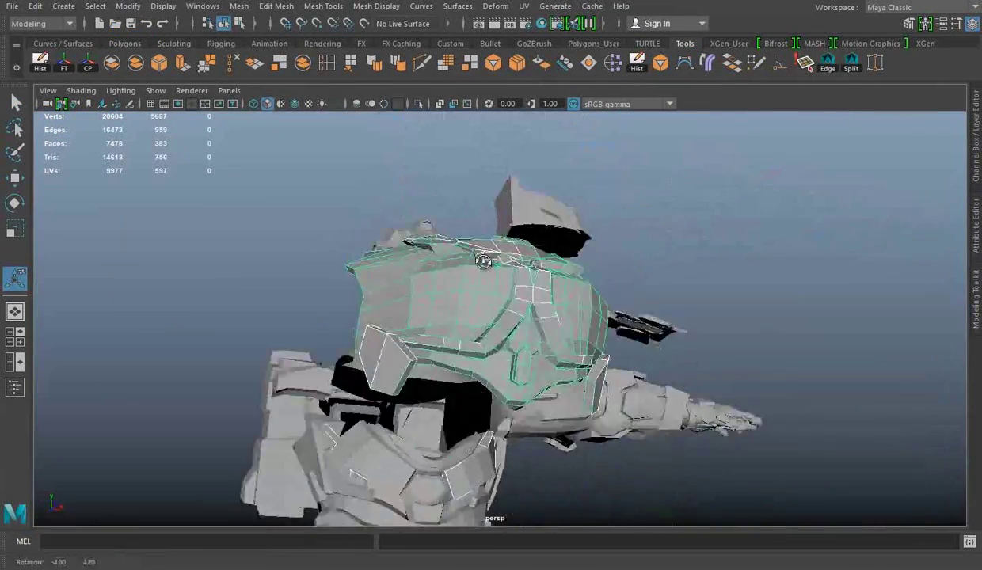
# - Merge overlapping vertices, then select the chest armour piece and move closer to it
pyautogui.click(206, 64)
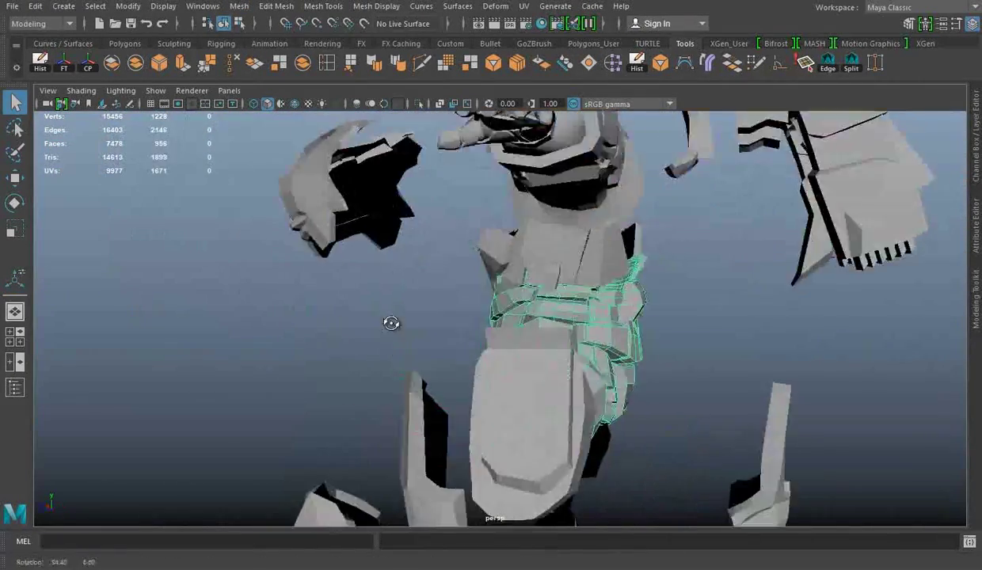
pyautogui.moveTo(380, 193); pyautogui.dragTo(522, 287)
pyautogui.keyDown('alt'); pyautogui.moveTo(744, 452); pyautogui.dragTo(458, 293); pyautogui.keyUp('alt')
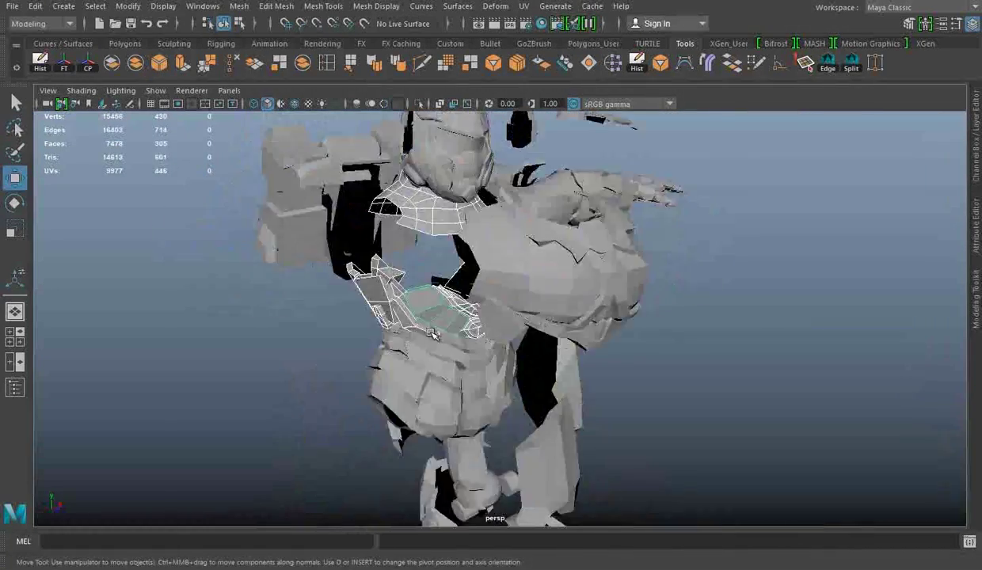
pyautogui.click(458, 293)
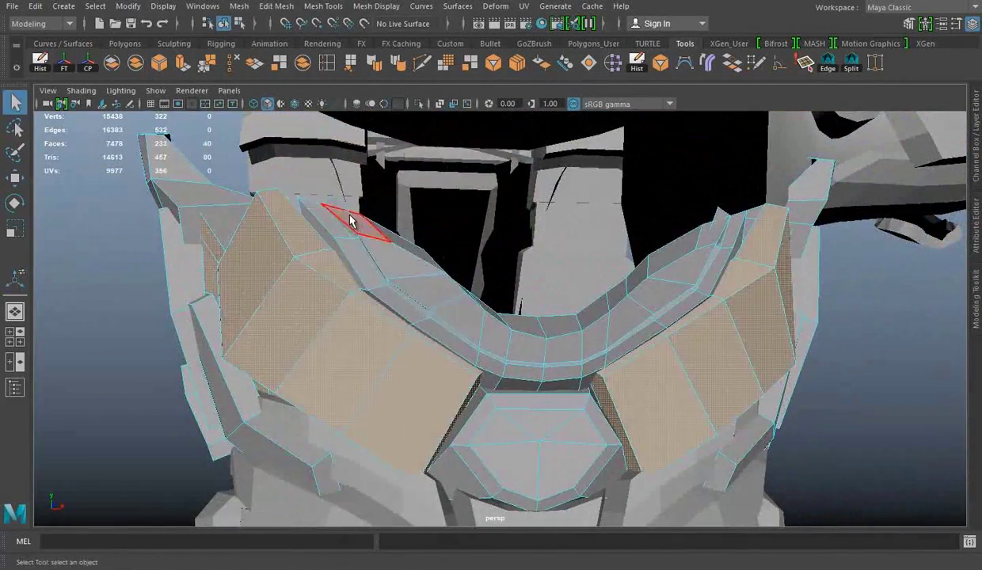
pyautogui.keyDown('alt'); pyautogui.moveTo(352, 221); pyautogui.dragTo(713, 322); pyautogui.keyUp('alt')
pyautogui.keyDown('alt'); pyautogui.moveTo(713, 322); pyautogui.dragTo(789, 300, button='right'); pyautogui.keyUp('alt')
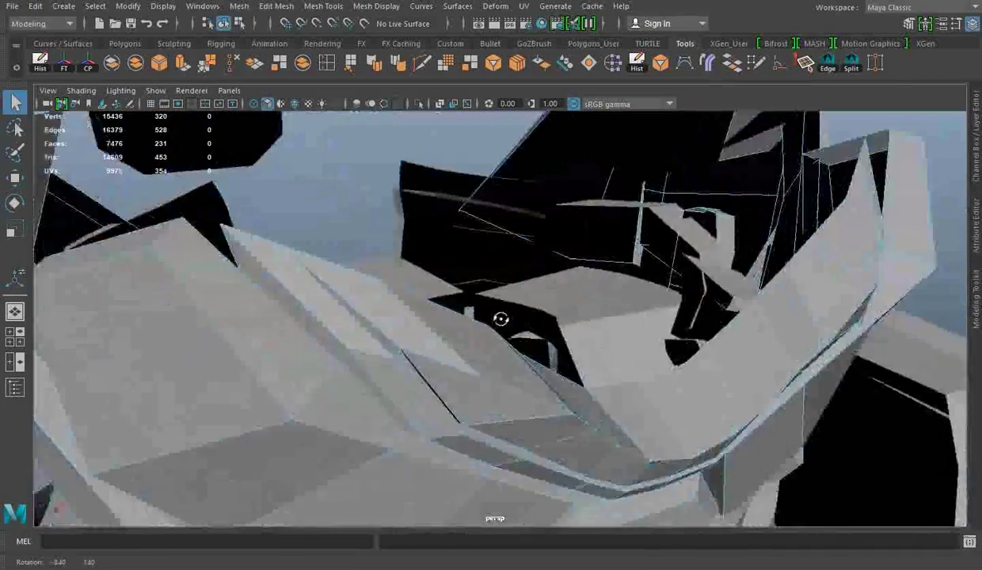
# - Return to object selection, select the chest and abdomen armour and frame it
pyautogui.keyDown('alt'); pyautogui.moveTo(846, 331); pyautogui.dragTo(697, 237); pyautogui.keyUp('alt')
pyautogui.moveTo(415, 191); pyautogui.dragTo(507, 173, button='right')
pyautogui.moveTo(507, 173)
pyautogui.keyDown('alt'); pyautogui.mouseDown()
pyautogui.moveTo(609, 281)
pyautogui.moveTo(705, 290)
pyautogui.moveTo(398, 234)
pyautogui.moveTo(345, 346)
pyautogui.mouseUp(); pyautogui.keyUp('alt')
pyautogui.press('w')
pyautogui.click(346, 346)
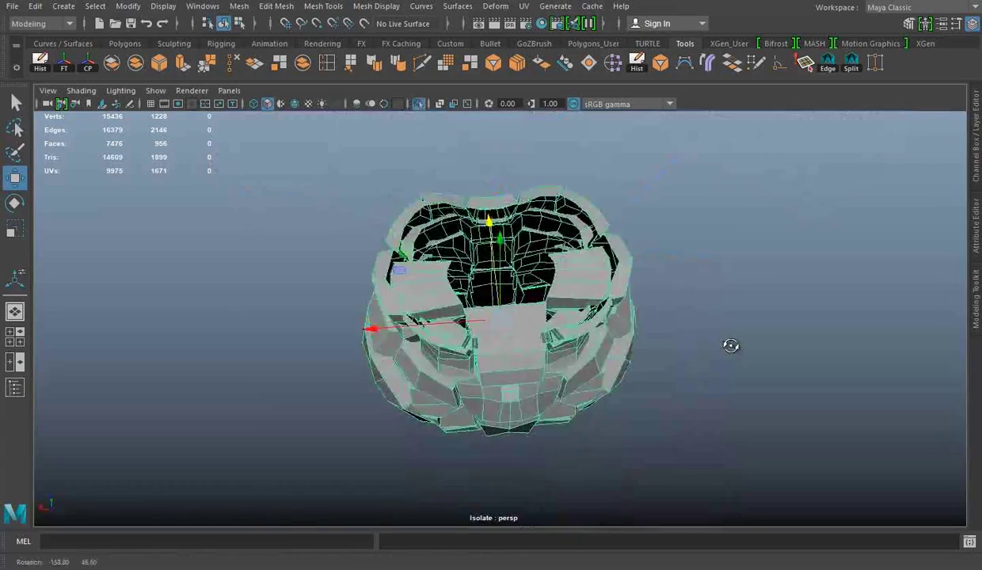
pyautogui.keyDown('alt'); pyautogui.moveTo(728, 308); pyautogui.dragTo(161, 178); pyautogui.keyUp('alt')
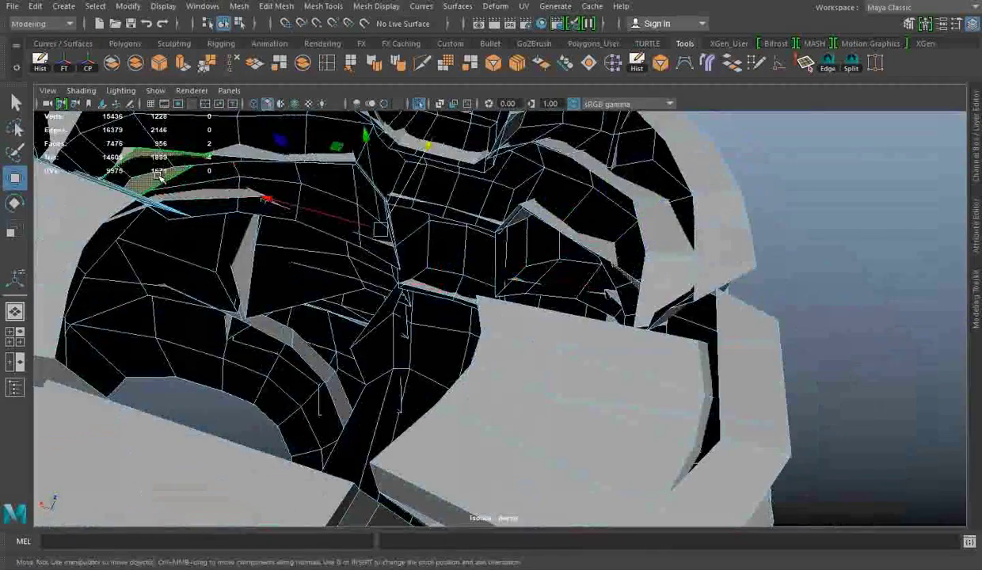
pyautogui.press('f')
# - Select and frame the collar piece, switch to vertex mode and delete a collar edge
pyautogui.click(441, 271)
pyautogui.click(630, 213)
pyautogui.press('f')
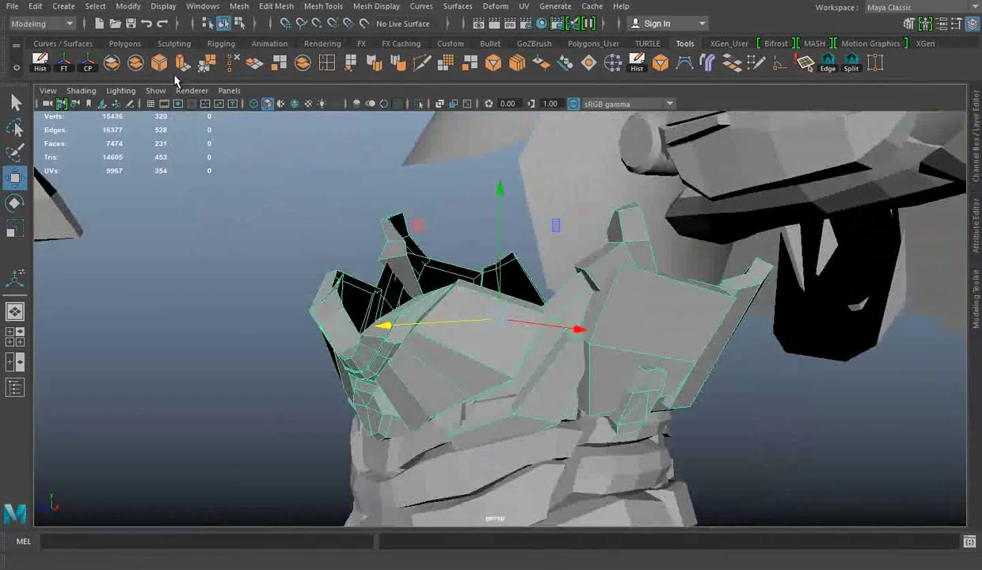
pyautogui.keyDown('alt'); pyautogui.moveTo(339, 305); pyautogui.dragTo(416, 329); pyautogui.keyUp('alt')
pyautogui.rightClick(408, 188)
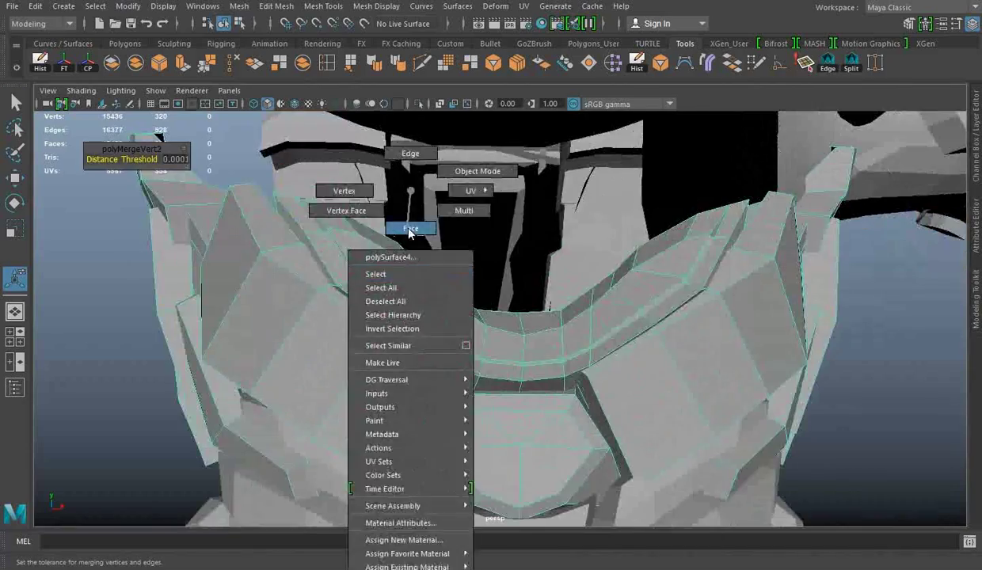
pyautogui.rightClick(866, 192)
pyautogui.moveTo(861, 243); pyautogui.dragTo(606, 236, button='right')
pyautogui.moveTo(456, 153)
pyautogui.keyDown('alt'); pyautogui.mouseDown()
pyautogui.moveTo(305, 288)
pyautogui.moveTo(397, 335)
pyautogui.moveTo(591, 312)
pyautogui.moveTo(487, 364)
pyautogui.moveTo(513, 403)
pyautogui.moveTo(466, 419)
pyautogui.moveTo(554, 410)
pyautogui.moveTo(643, 333)
pyautogui.moveTo(524, 261)
pyautogui.moveTo(397, 309)
pyautogui.moveTo(456, 324)
pyautogui.mouseUp(); pyautogui.keyUp('alt')
pyautogui.click(487, 365)
pyautogui.press('Delete')
# - Select three collar edges, undo the edge deletion and show the model as wireframe
pyautogui.rightClick(384, 218)
pyautogui.keyDown('alt'); pyautogui.moveTo(384, 217); pyautogui.dragTo(534, 315); pyautogui.keyUp('alt')
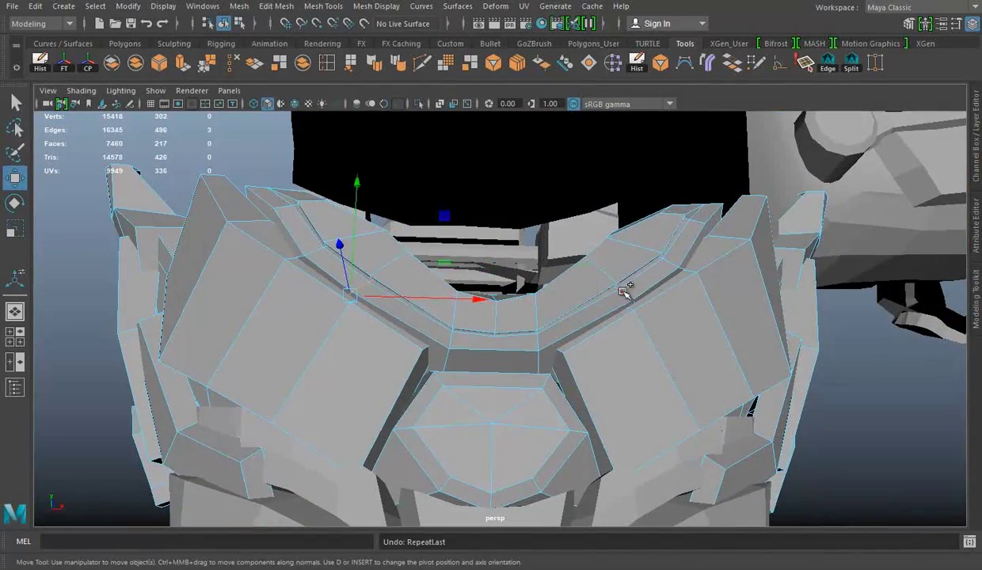
pyautogui.moveTo(586, 282)
pyautogui.keyDown('alt'); pyautogui.mouseDown()
pyautogui.moveTo(614, 257)
pyautogui.moveTo(636, 303)
pyautogui.moveTo(828, 300)
pyautogui.moveTo(551, 309)
pyautogui.mouseUp(); pyautogui.keyUp('alt')
pyautogui.hotkey('ctrl', 'z')
pyautogui.hotkey('ctrl', 'z')
pyautogui.press('4')
# - Export the selected armour over Armor Full Low.obj
pyautogui.click(11, 6)
pyautogui.click(47, 179)
pyautogui.doubleClick(242, 164)
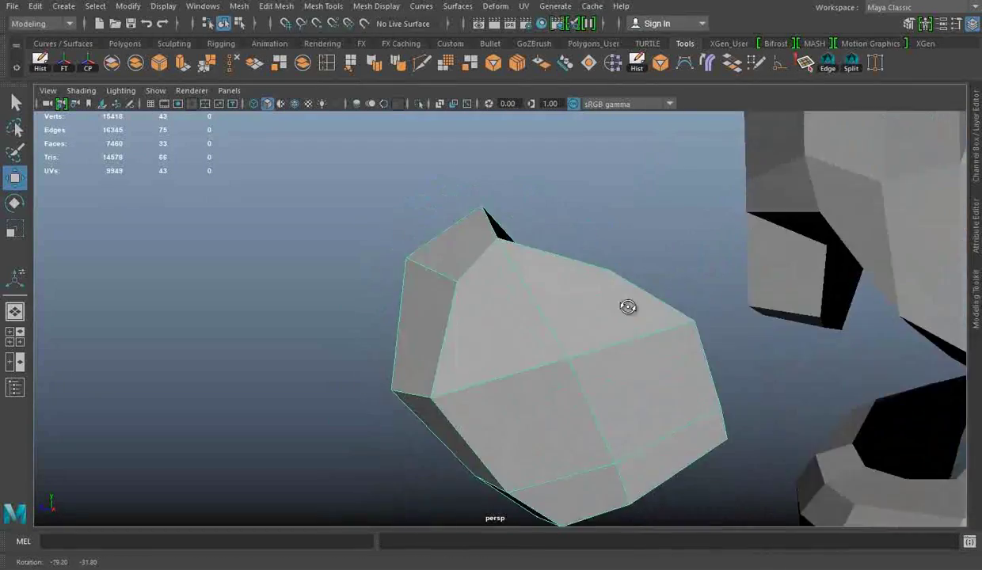
# - Inspect a selected mesh edge, then switch back to whole-object selection
pyautogui.keyDown('alt'); pyautogui.moveTo(628, 307); pyautogui.dragTo(432, 263); pyautogui.keyUp('alt')
pyautogui.click(456, 307)
pyautogui.moveTo(456, 307)
pyautogui.keyDown('alt'); pyautogui.mouseDown()
pyautogui.moveTo(500, 268)
pyautogui.moveTo(426, 292)
pyautogui.moveTo(439, 186)
pyautogui.mouseUp(); pyautogui.keyUp('alt')
pyautogui.rightClick(450, 190)
pyautogui.click(517, 171)
pyautogui.keyDown('alt'); pyautogui.moveTo(517, 171); pyautogui.dragTo(442, 336); pyautogui.keyUp('alt')
pyautogui.rightClick(497, 190)
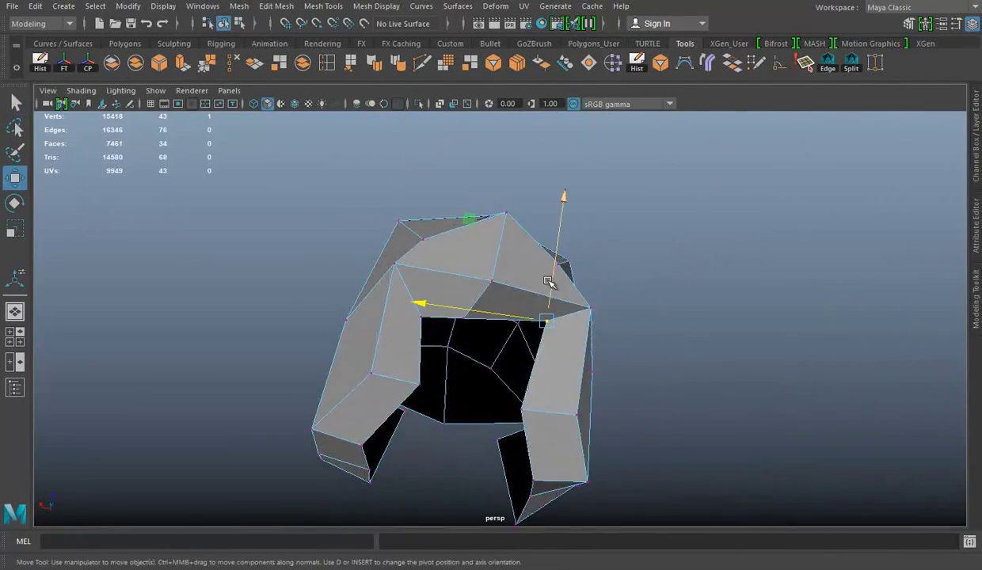
pyautogui.click(669, 90)
pyautogui.keyDown('alt'); pyautogui.moveTo(669, 89); pyautogui.dragTo(403, 88); pyautogui.keyUp('alt')
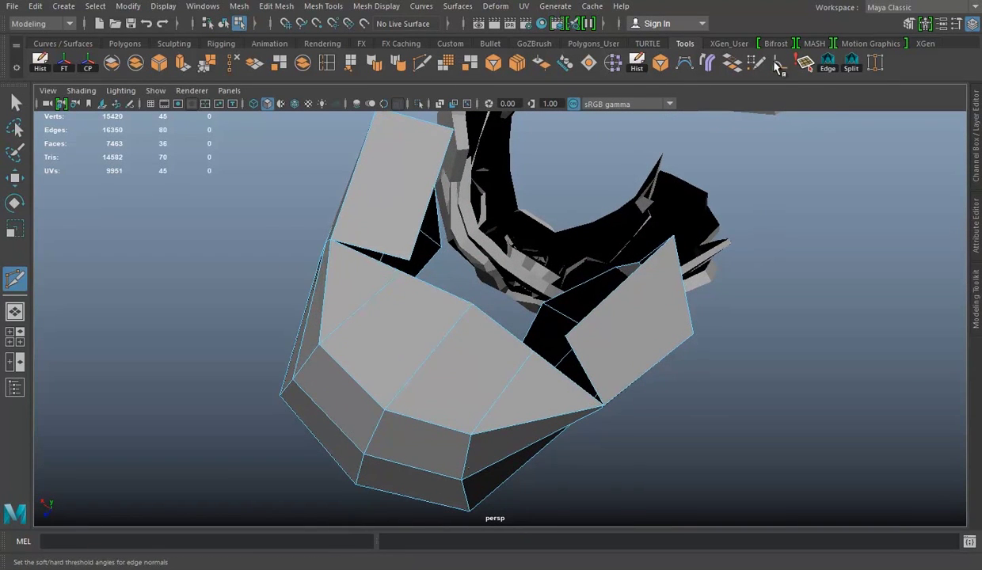
# - Zoom out to the whole character and select all of it
pyautogui.keyDown('alt'); pyautogui.moveTo(400, 274); pyautogui.dragTo(636, 399); pyautogui.keyUp('alt')
pyautogui.rightClick(501, 318)
pyautogui.press('w')
pyautogui.scroll(-5, 538, 197)
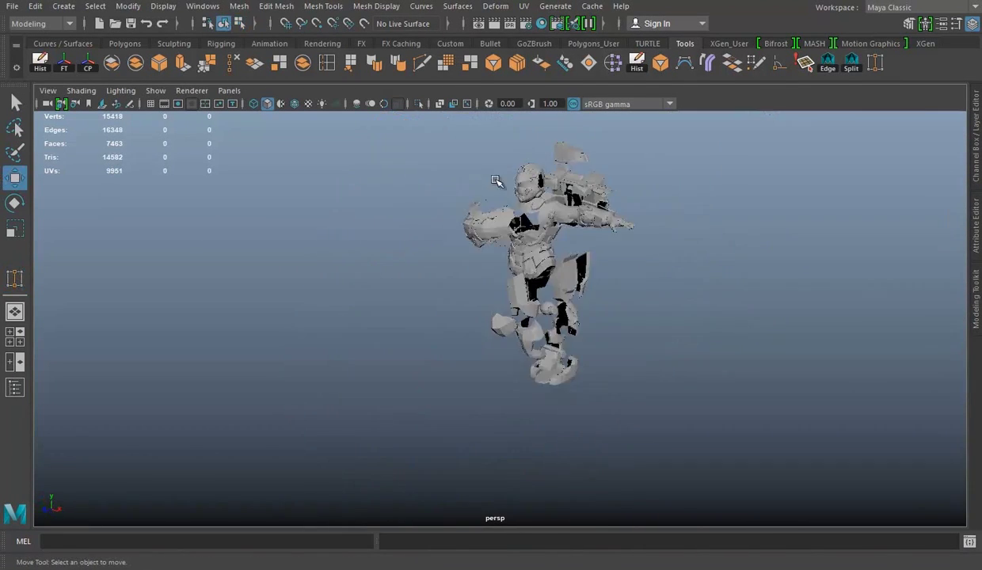
pyautogui.keyDown('alt'); pyautogui.moveTo(446, 262); pyautogui.dragTo(509, 279); pyautogui.keyUp('alt')
# - Export the selected armour again and confirm the export file
pyautogui.click(11, 6)
pyautogui.click(41, 181)
pyautogui.click(749, 465)
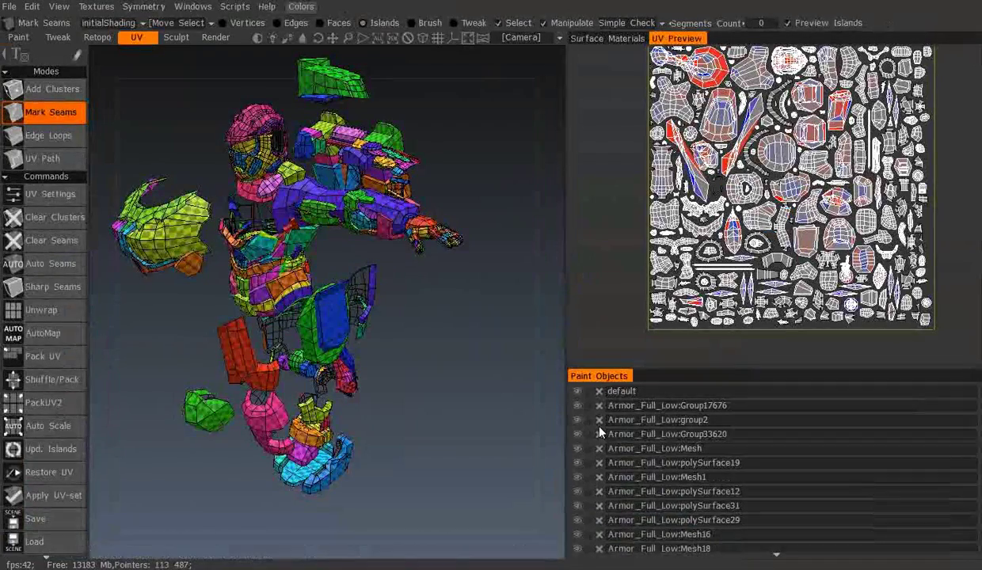
# - Hide three Armor meshes and frame the small green piece facing front
pyautogui.click(576, 405)
pyautogui.click(577, 420)
pyautogui.click(576, 434)
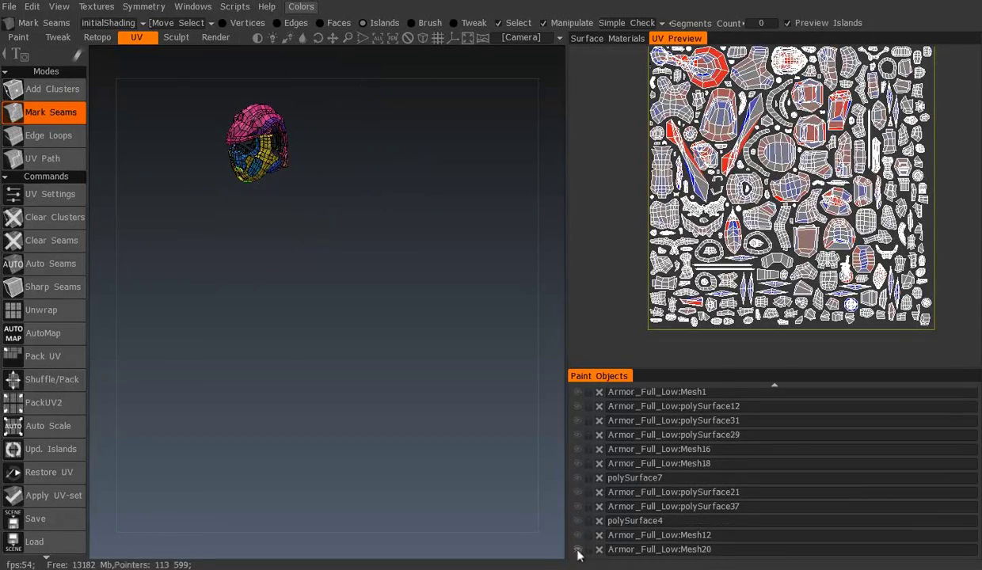
pyautogui.press('f')
pyautogui.moveTo(240, 284)
pyautogui.mouseDown()
pyautogui.moveTo(279, 262)
pyautogui.moveTo(344, 346)
pyautogui.moveTo(283, 251)
pyautogui.moveTo(172, 381)
pyautogui.moveTo(314, 432)
pyautogui.moveTo(317, 382)
pyautogui.mouseUp()
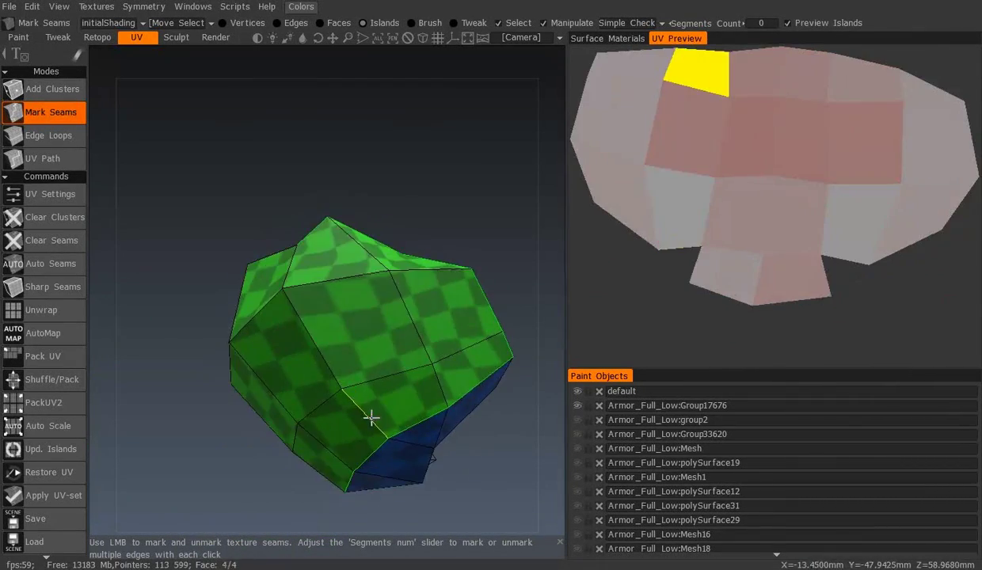
pyautogui.moveTo(372, 418); pyautogui.dragTo(343, 445)
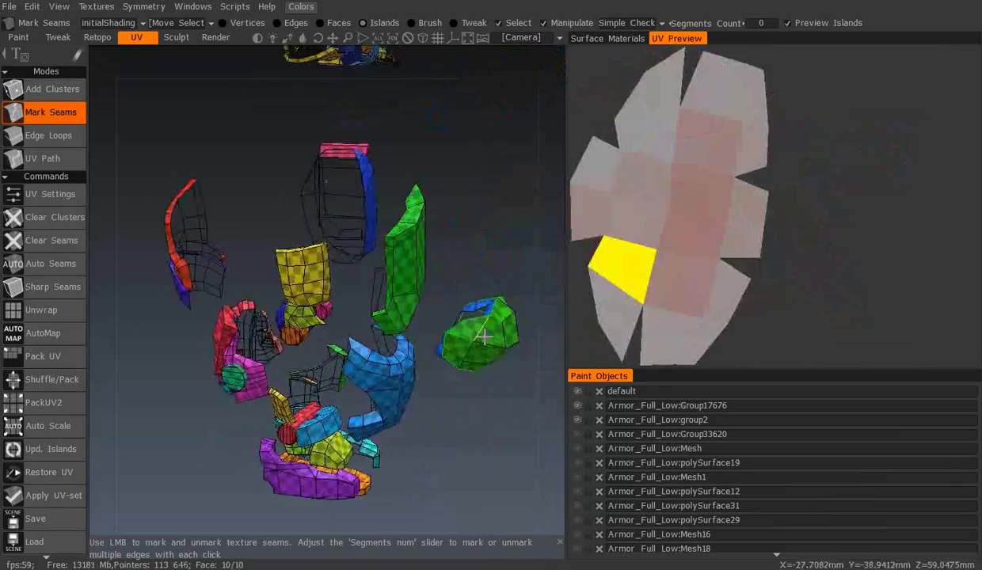
pyautogui.moveTo(372, 316); pyautogui.dragTo(438, 339)
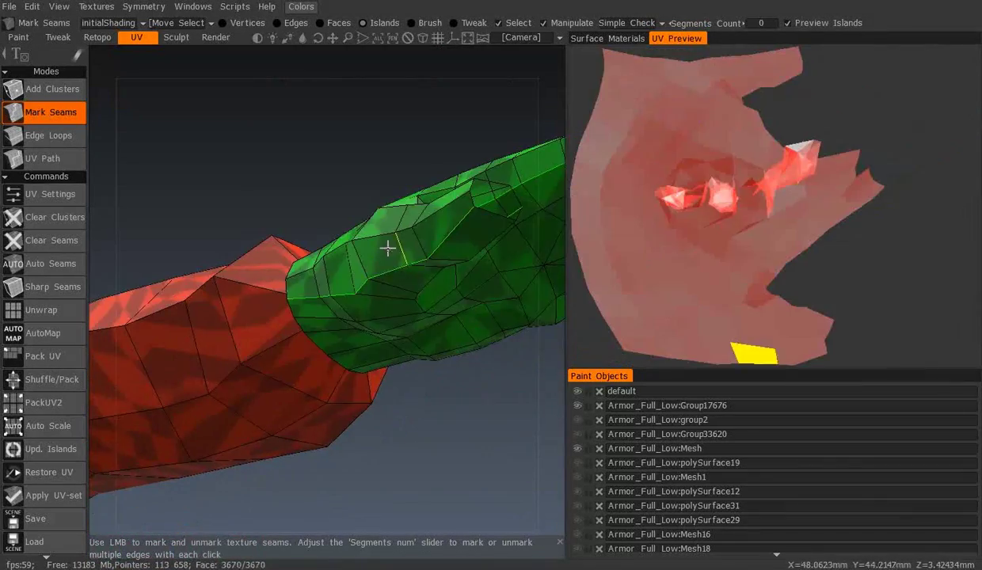
pyautogui.moveTo(387, 248)
pyautogui.mouseDown(button='middle')
pyautogui.moveTo(281, 333)
pyautogui.moveTo(513, 254)
pyautogui.moveTo(422, 291)
pyautogui.moveTo(442, 328)
pyautogui.moveTo(428, 312)
pyautogui.moveTo(447, 305)
pyautogui.mouseUp(button='middle')
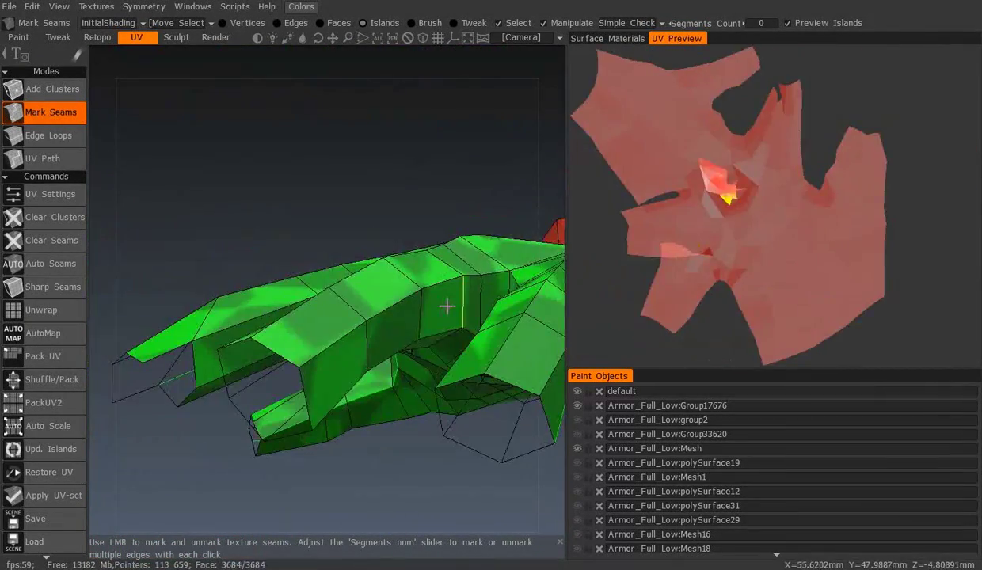
pyautogui.moveTo(513, 363)
pyautogui.mouseDown(button='middle')
pyautogui.moveTo(368, 263)
pyautogui.moveTo(429, 278)
pyautogui.moveTo(387, 187)
pyautogui.moveTo(410, 199)
pyautogui.moveTo(430, 195)
pyautogui.moveTo(392, 185)
pyautogui.moveTo(400, 175)
pyautogui.moveTo(160, 220)
pyautogui.moveTo(285, 269)
pyautogui.moveTo(401, 219)
pyautogui.moveTo(383, 234)
pyautogui.moveTo(445, 154)
pyautogui.moveTo(281, 252)
pyautogui.moveTo(334, 211)
pyautogui.moveTo(281, 234)
pyautogui.moveTo(305, 155)
pyautogui.mouseUp(button='middle')
pyautogui.moveTo(345, 181); pyautogui.dragTo(327, 205, button='middle')
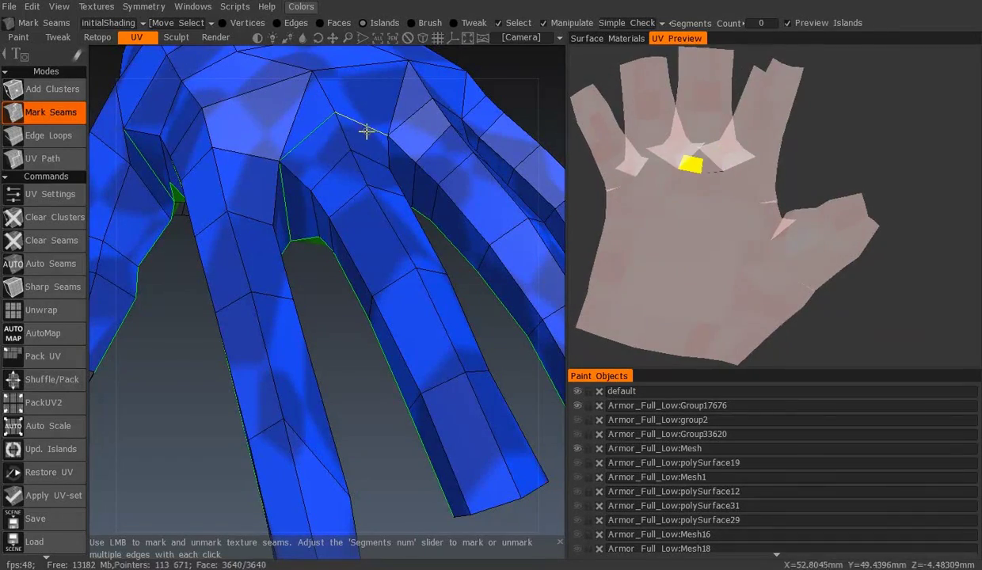
pyautogui.moveTo(367, 131); pyautogui.dragTo(382, 208, button='middle')
pyautogui.moveTo(290, 196)
pyautogui.mouseDown(button='middle')
pyautogui.moveTo(335, 200)
pyautogui.moveTo(298, 238)
pyautogui.moveTo(290, 194)
pyautogui.moveTo(200, 195)
pyautogui.mouseUp(button='middle')
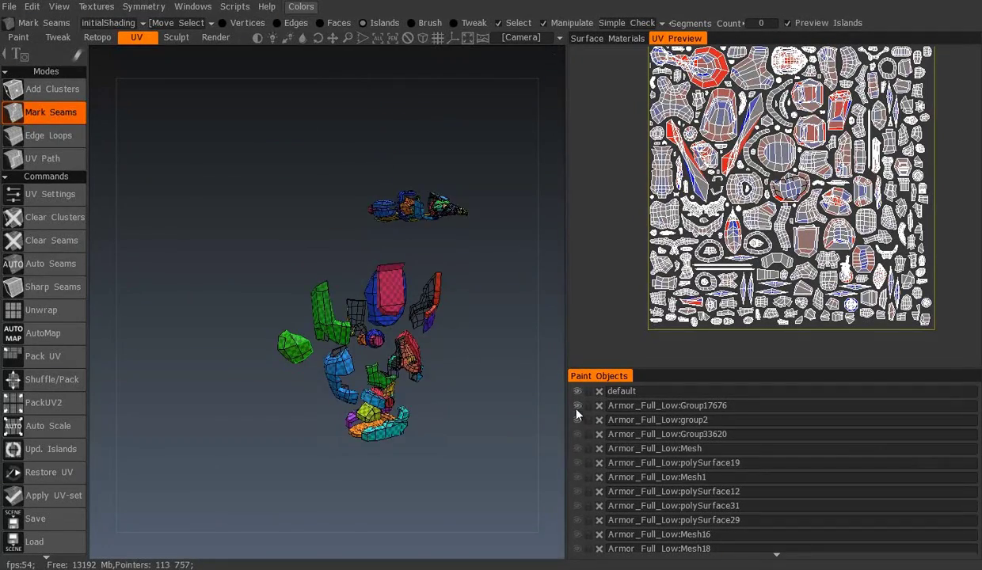
# - Save the 3D-Coat scene as 'Argor Class UVS'
pyautogui.hotkey('ctrl', 's')
pyautogui.write('Argor Class UVS')
pyautogui.click(372, 304)
# - Orbit around the purple, green, orange and magenta armor pieces to review their UV islands
pyautogui.moveTo(301, 321); pyautogui.dragTo(423, 354)
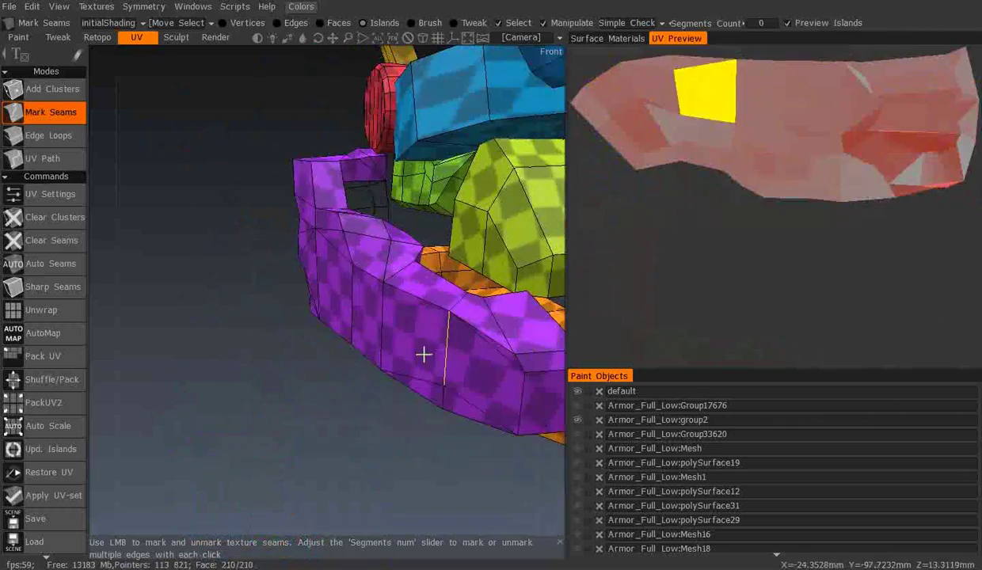
pyautogui.moveTo(427, 283)
pyautogui.mouseDown()
pyautogui.moveTo(325, 280)
pyautogui.moveTo(340, 248)
pyautogui.moveTo(297, 193)
pyautogui.moveTo(339, 189)
pyautogui.mouseUp()
pyautogui.moveTo(217, 175)
pyautogui.mouseDown()
pyautogui.moveTo(363, 171)
pyautogui.moveTo(314, 257)
pyautogui.moveTo(349, 231)
pyautogui.moveTo(259, 261)
pyautogui.moveTo(332, 238)
pyautogui.moveTo(390, 191)
pyautogui.moveTo(280, 238)
pyautogui.moveTo(341, 269)
pyautogui.moveTo(394, 325)
pyautogui.moveTo(362, 294)
pyautogui.moveTo(347, 341)
pyautogui.moveTo(277, 309)
pyautogui.moveTo(248, 291)
pyautogui.moveTo(418, 323)
pyautogui.moveTo(487, 311)
pyautogui.moveTo(280, 226)
pyautogui.moveTo(394, 320)
pyautogui.moveTo(352, 311)
pyautogui.moveTo(478, 328)
pyautogui.moveTo(285, 318)
pyautogui.moveTo(354, 255)
pyautogui.moveTo(349, 223)
pyautogui.moveTo(289, 238)
pyautogui.moveTo(339, 195)
pyautogui.moveTo(146, 220)
pyautogui.moveTo(352, 275)
pyautogui.moveTo(269, 252)
pyautogui.moveTo(350, 215)
pyautogui.moveTo(385, 225)
pyautogui.moveTo(303, 245)
pyautogui.moveTo(403, 214)
pyautogui.moveTo(301, 229)
pyautogui.moveTo(192, 220)
pyautogui.moveTo(311, 304)
pyautogui.mouseUp()
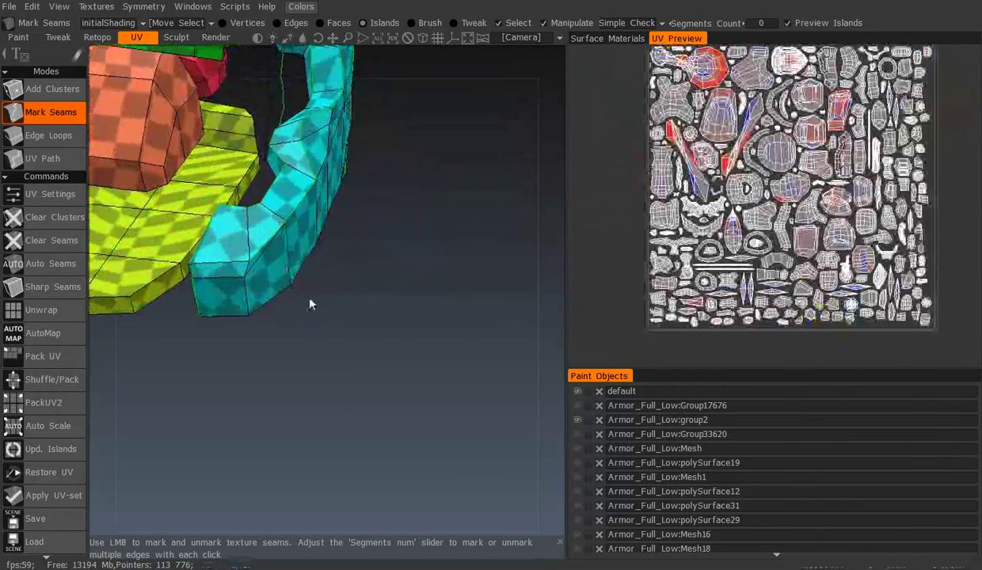
pyautogui.moveTo(239, 232)
pyautogui.mouseDown()
pyautogui.moveTo(221, 283)
pyautogui.moveTo(393, 97)
pyautogui.moveTo(334, 234)
pyautogui.moveTo(313, 214)
pyautogui.moveTo(328, 95)
pyautogui.mouseUp()
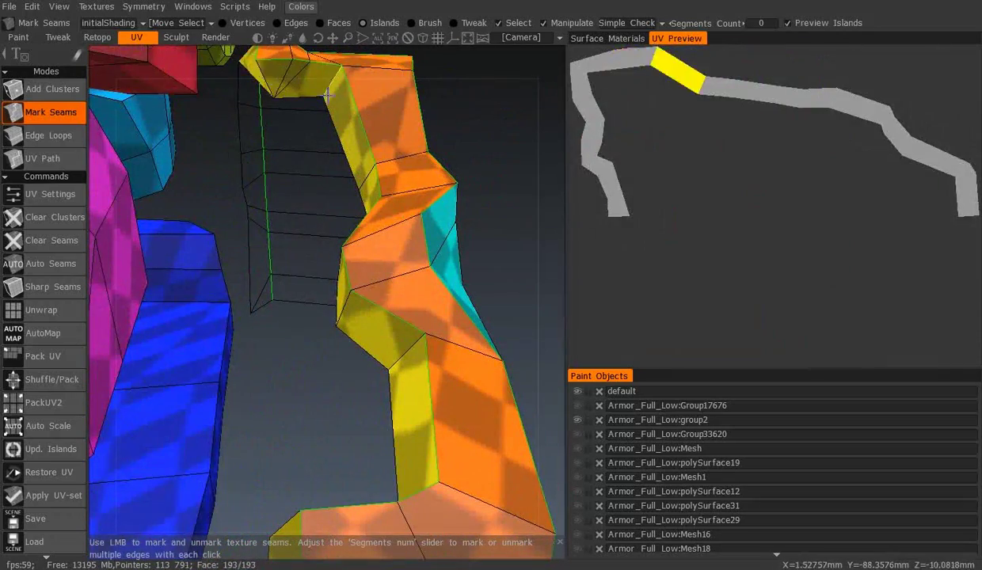
pyautogui.moveTo(360, 285)
pyautogui.mouseDown()
pyautogui.moveTo(343, 273)
pyautogui.moveTo(401, 270)
pyautogui.moveTo(298, 258)
pyautogui.mouseUp()
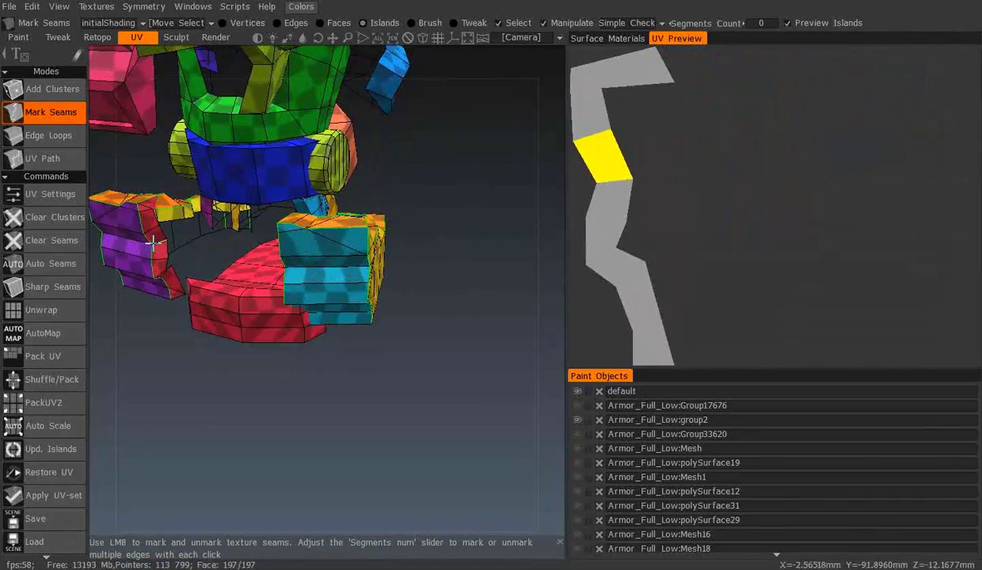
pyautogui.moveTo(361, 269); pyautogui.dragTo(487, 239)
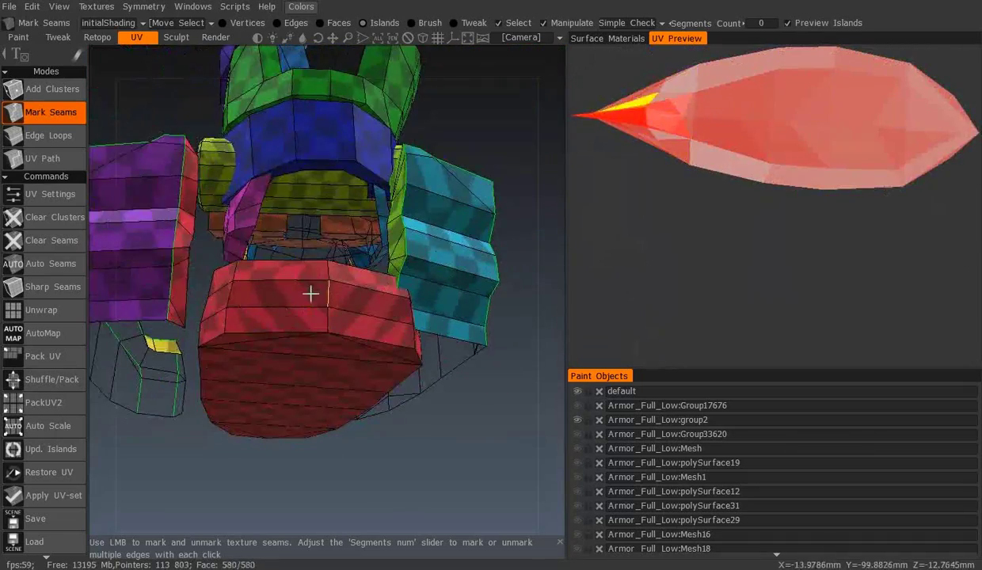
pyautogui.moveTo(432, 317)
pyautogui.mouseDown(button='middle')
pyautogui.moveTo(303, 401)
pyautogui.moveTo(280, 342)
pyautogui.mouseUp(button='middle')
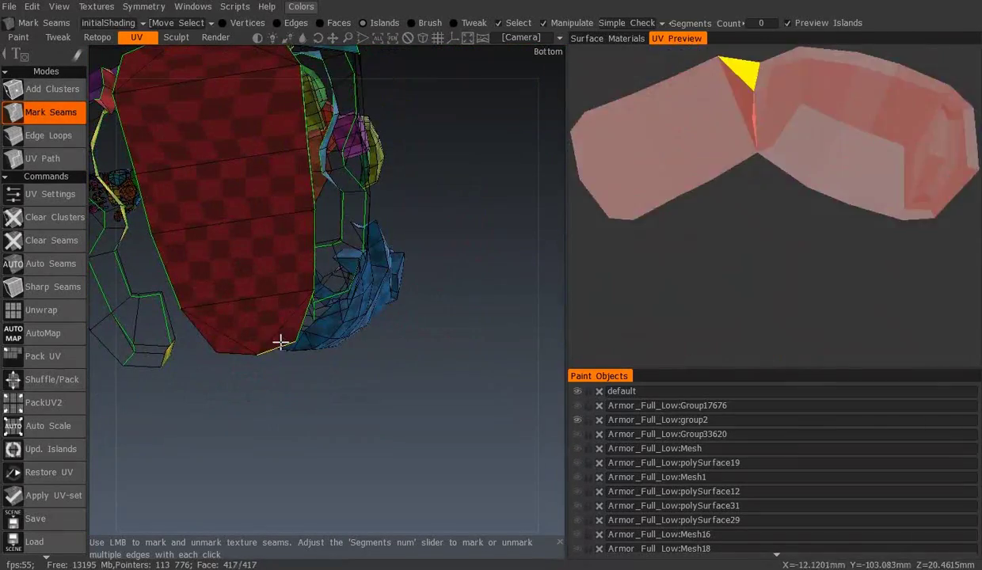
pyautogui.moveTo(219, 312)
pyautogui.mouseDown(button='middle')
pyautogui.moveTo(370, 296)
pyautogui.moveTo(318, 359)
pyautogui.moveTo(462, 313)
pyautogui.moveTo(334, 309)
pyautogui.moveTo(238, 341)
pyautogui.moveTo(176, 336)
pyautogui.moveTo(197, 321)
pyautogui.moveTo(280, 405)
pyautogui.moveTo(411, 357)
pyautogui.moveTo(248, 317)
pyautogui.moveTo(310, 212)
pyautogui.mouseUp(button='middle')
pyautogui.moveTo(413, 222); pyautogui.dragTo(337, 221, button='middle')
pyautogui.moveTo(311, 253)
pyautogui.mouseDown(button='middle')
pyautogui.moveTo(324, 231)
pyautogui.moveTo(355, 329)
pyautogui.moveTo(184, 325)
pyautogui.moveTo(329, 346)
pyautogui.moveTo(301, 333)
pyautogui.moveTo(316, 364)
pyautogui.moveTo(334, 324)
pyautogui.moveTo(362, 335)
pyautogui.moveTo(337, 309)
pyautogui.mouseUp(button='middle')
pyautogui.moveTo(387, 331)
pyautogui.mouseDown(button='middle')
pyautogui.moveTo(373, 286)
pyautogui.moveTo(321, 312)
pyautogui.moveTo(364, 175)
pyautogui.moveTo(408, 292)
pyautogui.moveTo(208, 196)
pyautogui.moveTo(438, 226)
pyautogui.moveTo(361, 224)
pyautogui.moveTo(257, 257)
pyautogui.moveTo(410, 157)
pyautogui.moveTo(269, 168)
pyautogui.moveTo(322, 166)
pyautogui.moveTo(230, 255)
pyautogui.moveTo(296, 232)
pyautogui.moveTo(406, 160)
pyautogui.moveTo(346, 234)
pyautogui.moveTo(296, 213)
pyautogui.moveTo(262, 308)
pyautogui.mouseUp(button='middle')
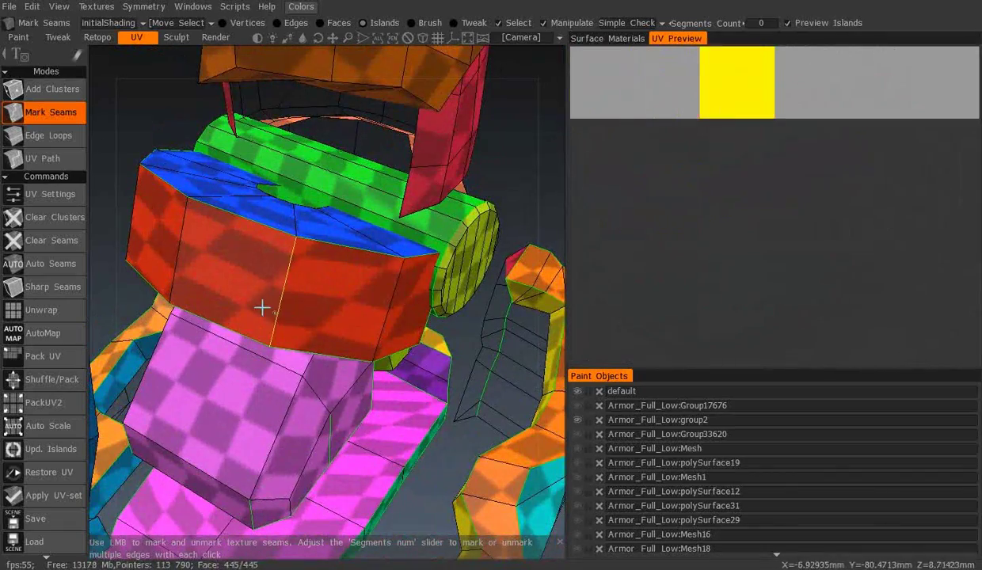
pyautogui.moveTo(305, 354)
pyautogui.mouseDown(button='middle')
pyautogui.moveTo(318, 287)
pyautogui.moveTo(279, 294)
pyautogui.moveTo(333, 166)
pyautogui.moveTo(344, 222)
pyautogui.moveTo(543, 226)
pyautogui.moveTo(161, 184)
pyautogui.moveTo(268, 329)
pyautogui.moveTo(320, 318)
pyautogui.moveTo(266, 294)
pyautogui.moveTo(311, 285)
pyautogui.mouseUp(button='middle')
pyautogui.moveTo(411, 295)
pyautogui.mouseDown(button='middle')
pyautogui.moveTo(373, 296)
pyautogui.moveTo(400, 243)
pyautogui.moveTo(281, 270)
pyautogui.mouseUp(button='middle')
pyautogui.moveTo(387, 274); pyautogui.dragTo(227, 229, button='middle')
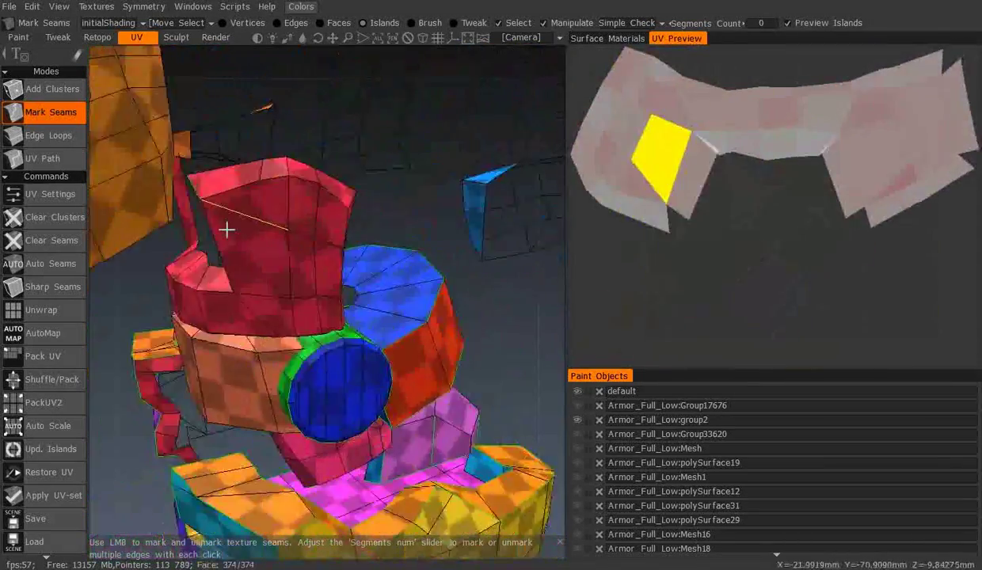
pyautogui.moveTo(243, 288)
pyautogui.mouseDown(button='middle')
pyautogui.moveTo(282, 300)
pyautogui.moveTo(399, 259)
pyautogui.moveTo(313, 242)
pyautogui.mouseUp(button='middle')
pyautogui.moveTo(334, 283)
pyautogui.mouseDown(button='middle')
pyautogui.moveTo(259, 246)
pyautogui.moveTo(374, 339)
pyautogui.moveTo(406, 307)
pyautogui.moveTo(484, 291)
pyautogui.moveTo(374, 295)
pyautogui.moveTo(390, 340)
pyautogui.moveTo(434, 261)
pyautogui.moveTo(316, 319)
pyautogui.moveTo(256, 319)
pyautogui.moveTo(417, 308)
pyautogui.moveTo(373, 417)
pyautogui.moveTo(400, 323)
pyautogui.mouseUp(button='middle')
pyautogui.moveTo(262, 359)
pyautogui.mouseDown(button='middle')
pyautogui.moveTo(307, 288)
pyautogui.moveTo(504, 274)
pyautogui.moveTo(368, 203)
pyautogui.moveTo(360, 227)
pyautogui.mouseUp(button='middle')
pyautogui.moveTo(399, 199)
pyautogui.mouseDown(button='middle')
pyautogui.moveTo(380, 238)
pyautogui.moveTo(417, 166)
pyautogui.moveTo(401, 291)
pyautogui.moveTo(454, 270)
pyautogui.moveTo(373, 280)
pyautogui.moveTo(405, 215)
pyautogui.moveTo(379, 326)
pyautogui.mouseUp(button='middle')
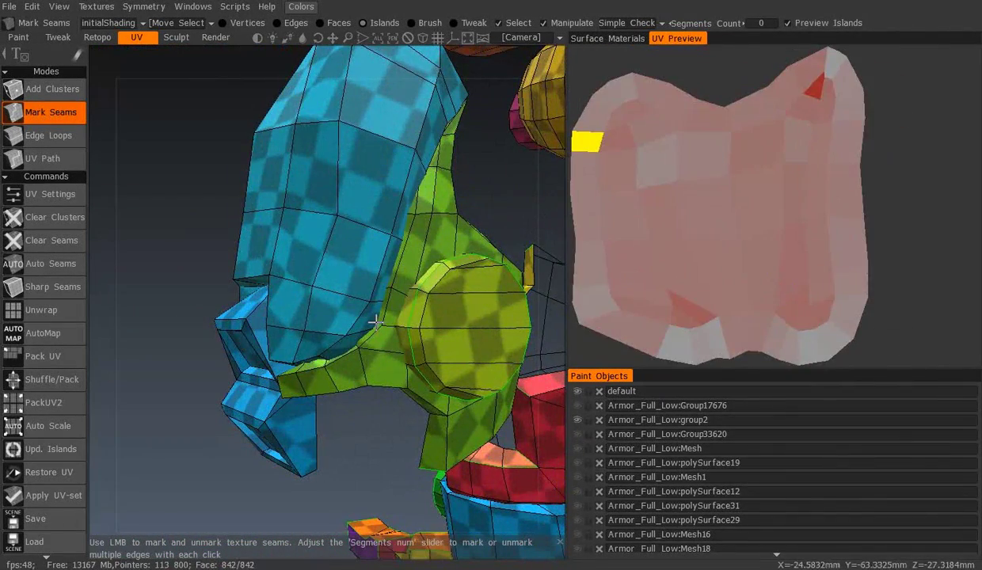
pyautogui.moveTo(293, 368); pyautogui.dragTo(376, 351, button='middle')
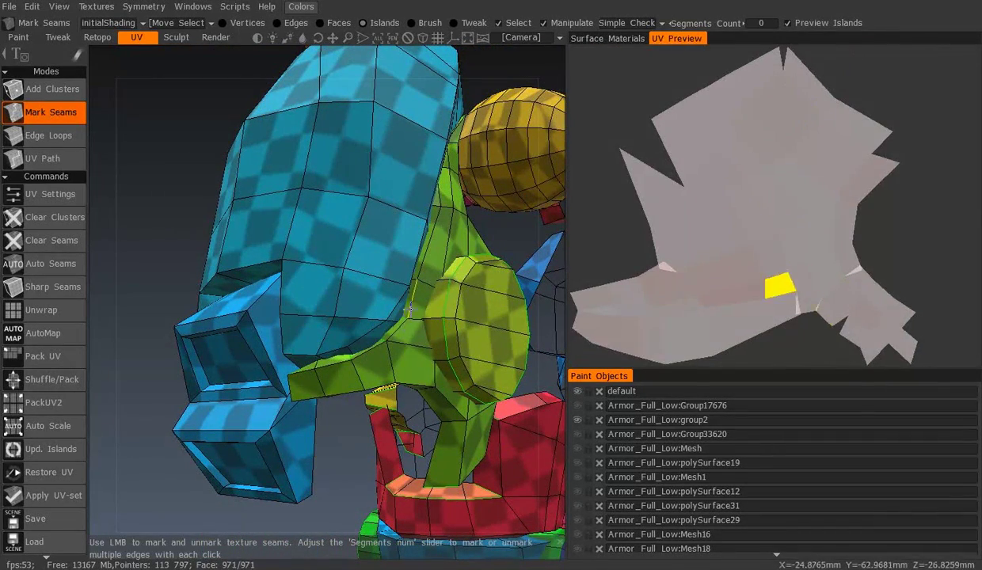
pyautogui.moveTo(388, 336)
pyautogui.mouseDown(button='middle')
pyautogui.moveTo(432, 450)
pyautogui.moveTo(487, 384)
pyautogui.moveTo(389, 329)
pyautogui.moveTo(259, 287)
pyautogui.moveTo(412, 351)
pyautogui.moveTo(283, 120)
pyautogui.moveTo(185, 170)
pyautogui.moveTo(467, 119)
pyautogui.moveTo(233, 329)
pyautogui.moveTo(367, 204)
pyautogui.moveTo(335, 170)
pyautogui.mouseUp(button='middle')
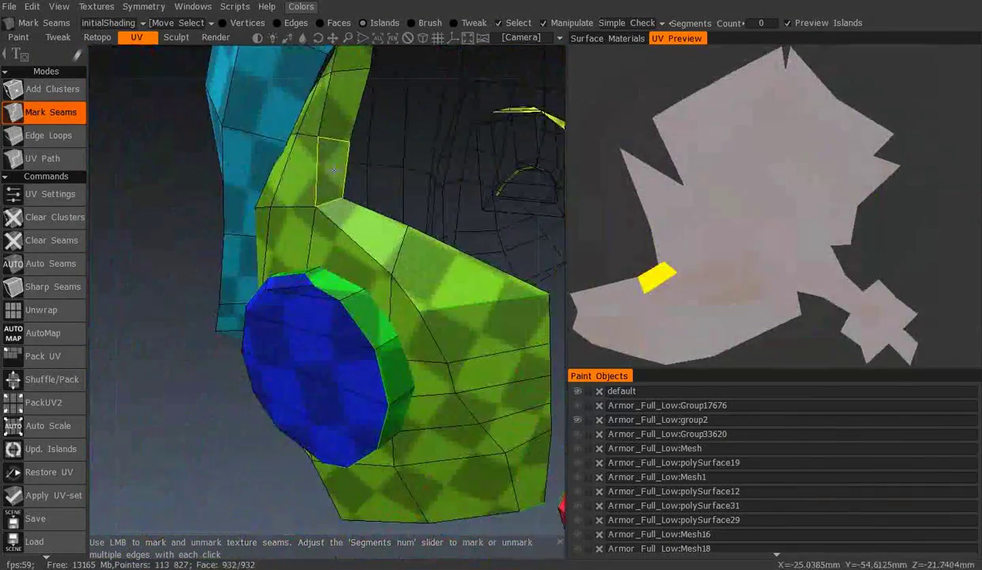
pyautogui.moveTo(322, 120)
pyautogui.mouseDown(button='middle')
pyautogui.moveTo(341, 204)
pyautogui.moveTo(287, 275)
pyautogui.mouseUp(button='middle')
pyautogui.moveTo(324, 308)
pyautogui.mouseDown(button='middle')
pyautogui.moveTo(344, 345)
pyautogui.moveTo(379, 310)
pyautogui.moveTo(311, 273)
pyautogui.moveTo(351, 123)
pyautogui.moveTo(302, 171)
pyautogui.moveTo(313, 143)
pyautogui.moveTo(302, 371)
pyautogui.moveTo(485, 380)
pyautogui.mouseUp(button='middle')
pyautogui.scroll(3, 377, 310)
pyautogui.scroll(3, 311, 273)
pyautogui.scroll(-4, 260, 335)
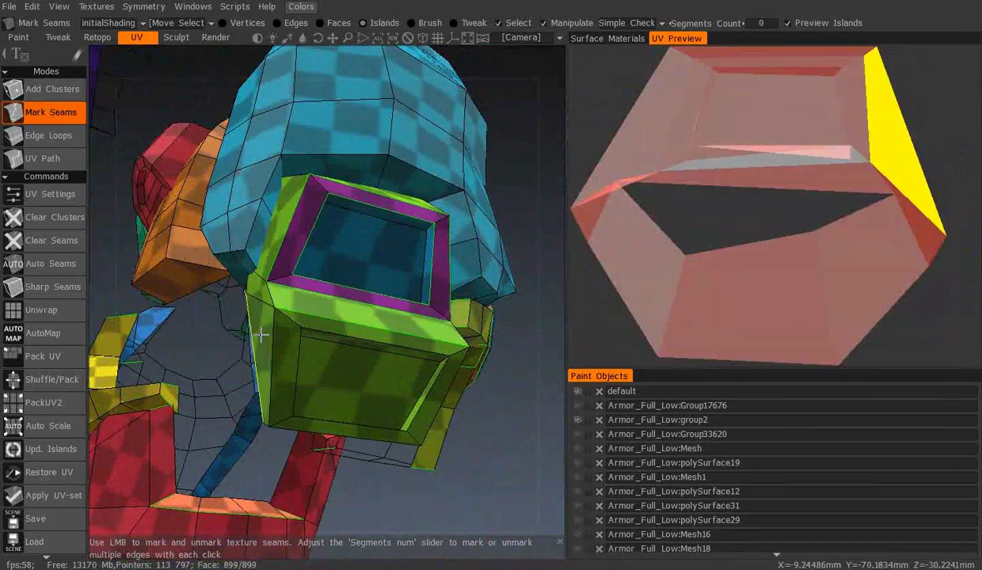
pyautogui.scroll(3, 285, 279)
pyautogui.moveTo(285, 279)
pyautogui.mouseDown(button='middle')
pyautogui.moveTo(355, 285)
pyautogui.moveTo(235, 300)
pyautogui.moveTo(366, 424)
pyautogui.moveTo(351, 346)
pyautogui.moveTo(454, 258)
pyautogui.mouseUp(button='middle')
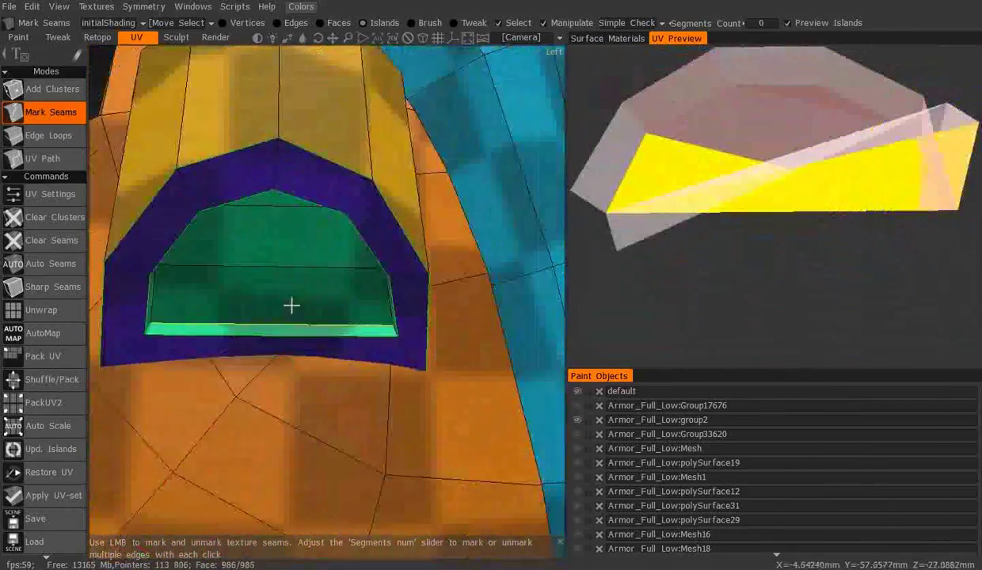
# - Orbit around the blue and orange parts to view them from the side and below
pyautogui.moveTo(291, 306); pyautogui.dragTo(487, 214, button='middle')
pyautogui.moveTo(408, 121)
pyautogui.mouseDown(button='middle')
pyautogui.moveTo(311, 250)
pyautogui.moveTo(346, 358)
pyautogui.moveTo(335, 332)
pyautogui.mouseUp(button='middle')
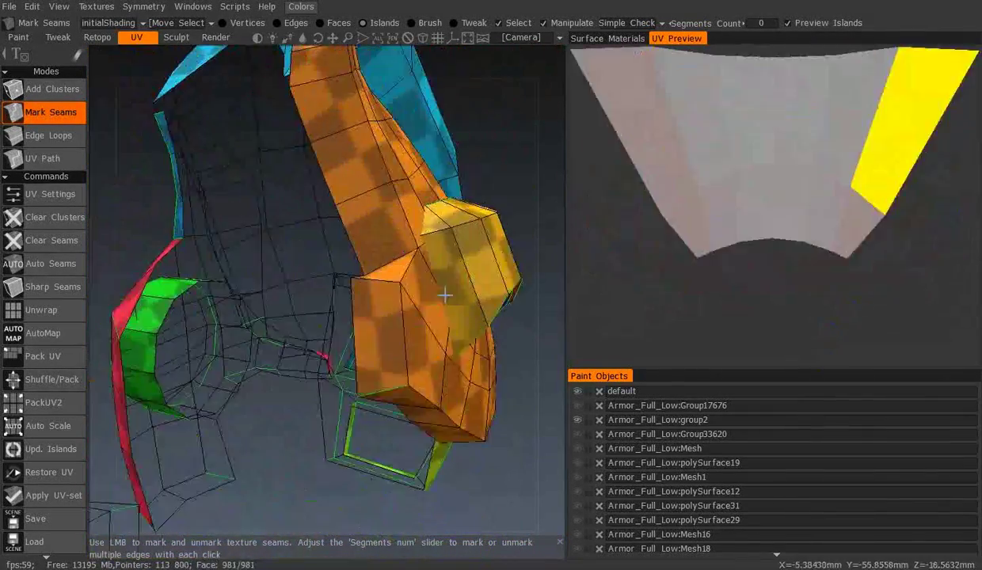
pyautogui.moveTo(309, 192)
pyautogui.mouseDown(button='middle')
pyautogui.moveTo(257, 158)
pyautogui.moveTo(282, 176)
pyautogui.mouseUp(button='middle')
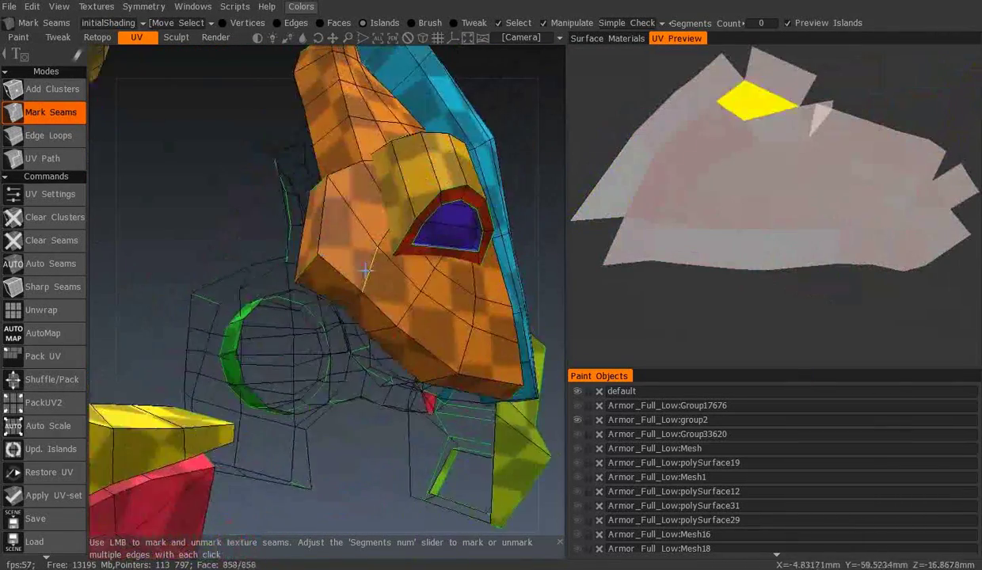
pyautogui.moveTo(377, 331); pyautogui.dragTo(418, 311, button='middle')
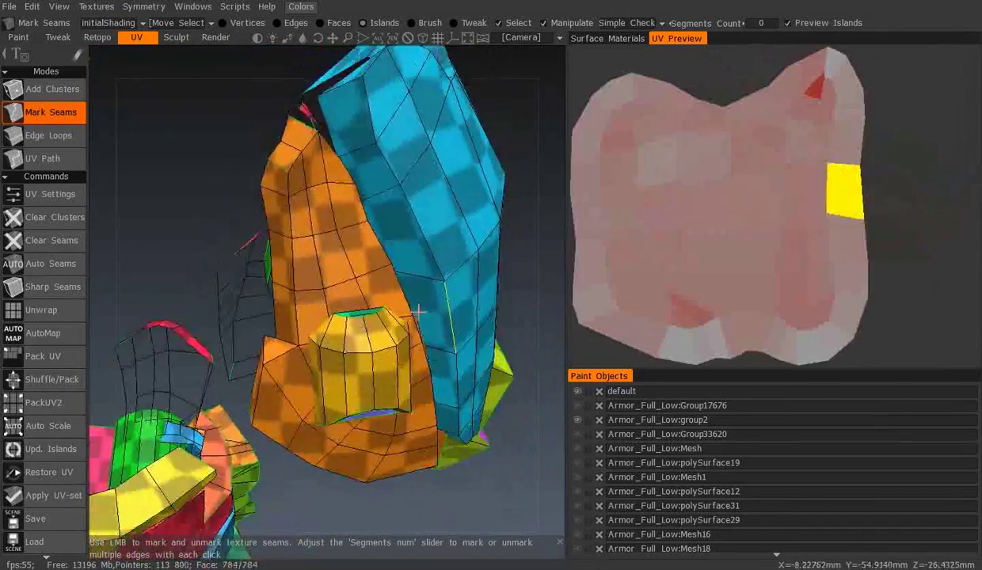
pyautogui.moveTo(309, 253); pyautogui.dragTo(421, 250, button='middle')
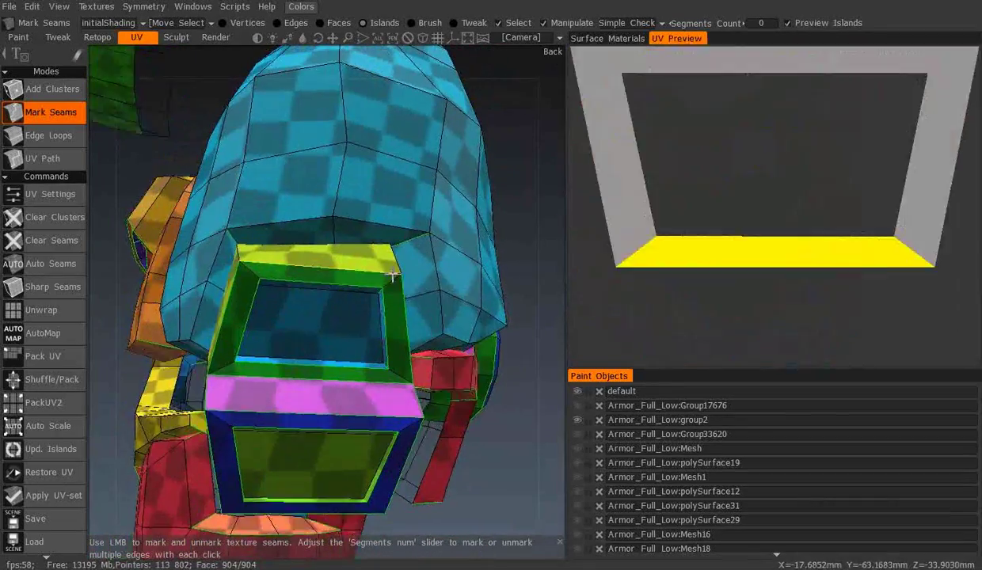
pyautogui.moveTo(383, 291)
pyautogui.mouseDown(button='middle')
pyautogui.moveTo(394, 329)
pyautogui.moveTo(299, 291)
pyautogui.mouseUp(button='middle')
pyautogui.moveTo(311, 193)
pyautogui.mouseDown(button='middle')
pyautogui.moveTo(284, 352)
pyautogui.moveTo(252, 334)
pyautogui.mouseUp(button='middle')
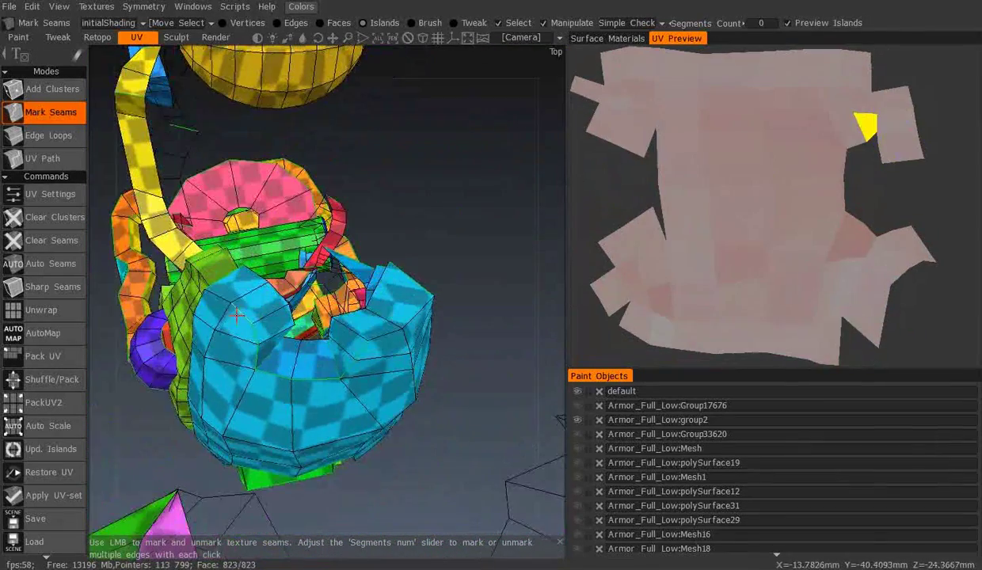
pyautogui.moveTo(380, 357)
pyautogui.mouseDown(button='middle')
pyautogui.moveTo(285, 295)
pyautogui.moveTo(349, 273)
pyautogui.moveTo(416, 278)
pyautogui.moveTo(398, 446)
pyautogui.moveTo(234, 325)
pyautogui.moveTo(317, 309)
pyautogui.moveTo(351, 346)
pyautogui.moveTo(310, 300)
pyautogui.moveTo(72, 311)
pyautogui.mouseUp(button='middle')
# - Orbit over the yellow, magenta and green parts and the orange sphere
pyautogui.moveTo(267, 352); pyautogui.dragTo(336, 241, button='middle')
pyautogui.moveTo(278, 216)
pyautogui.mouseDown(button='middle')
pyautogui.moveTo(336, 243)
pyautogui.moveTo(462, 263)
pyautogui.moveTo(349, 333)
pyautogui.mouseUp(button='middle')
pyautogui.moveTo(283, 247)
pyautogui.mouseDown(button='middle')
pyautogui.moveTo(471, 259)
pyautogui.moveTo(340, 290)
pyautogui.moveTo(329, 263)
pyautogui.moveTo(194, 230)
pyautogui.moveTo(287, 289)
pyautogui.moveTo(286, 340)
pyautogui.moveTo(301, 357)
pyautogui.mouseUp(button='middle')
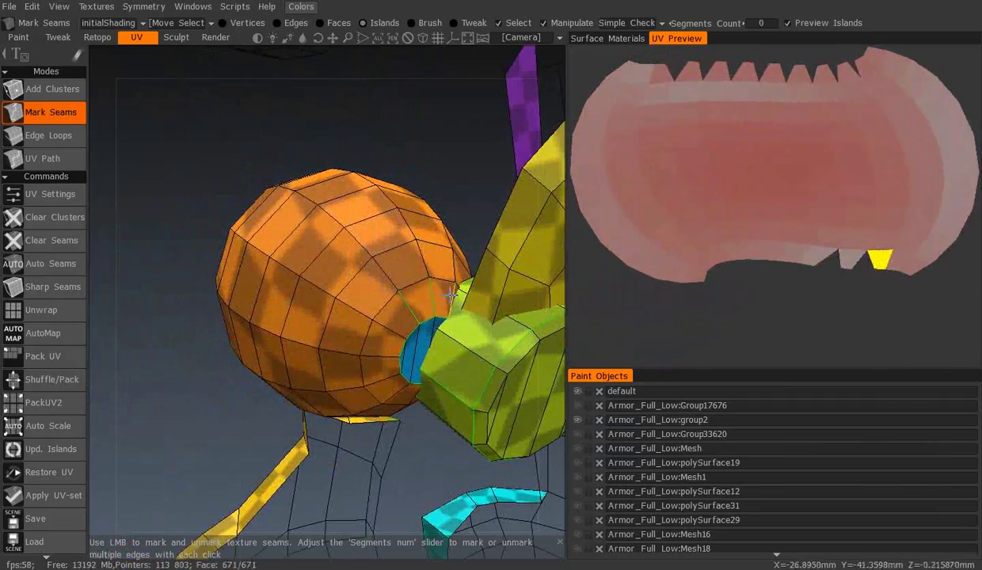
pyautogui.moveTo(389, 332)
pyautogui.mouseDown(button='middle')
pyautogui.moveTo(422, 376)
pyautogui.moveTo(448, 351)
pyautogui.moveTo(73, 303)
pyautogui.mouseUp(button='middle')
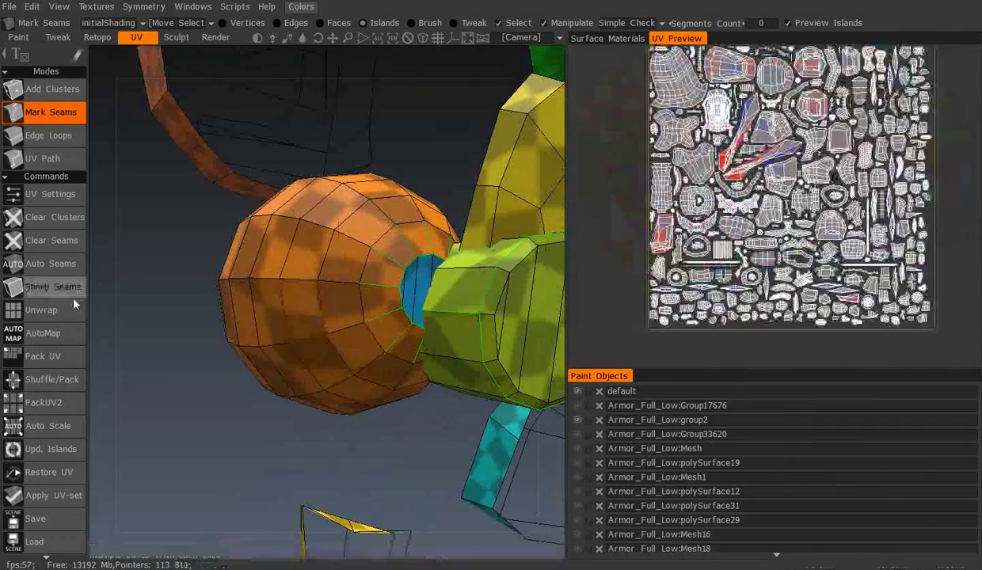
pyautogui.moveTo(331, 339)
pyautogui.mouseDown(button='middle')
pyautogui.moveTo(300, 324)
pyautogui.moveTo(333, 313)
pyautogui.mouseUp(button='middle')
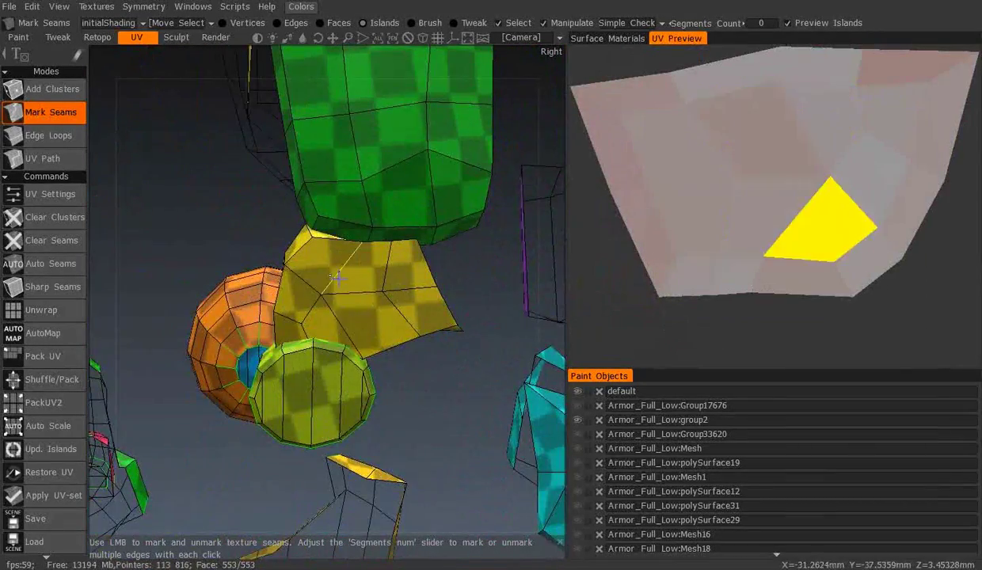
pyautogui.moveTo(337, 278); pyautogui.dragTo(215, 315, button='middle')
pyautogui.moveTo(304, 261)
pyautogui.mouseDown(button='middle')
pyautogui.moveTo(184, 301)
pyautogui.moveTo(252, 286)
pyautogui.moveTo(368, 296)
pyautogui.moveTo(336, 292)
pyautogui.moveTo(328, 378)
pyautogui.moveTo(326, 365)
pyautogui.moveTo(245, 403)
pyautogui.mouseUp(button='middle')
pyautogui.moveTo(336, 478)
pyautogui.mouseDown(button='middle')
pyautogui.moveTo(285, 333)
pyautogui.moveTo(293, 477)
pyautogui.moveTo(371, 322)
pyautogui.moveTo(351, 325)
pyautogui.moveTo(345, 236)
pyautogui.moveTo(422, 225)
pyautogui.moveTo(258, 200)
pyautogui.moveTo(219, 277)
pyautogui.moveTo(391, 114)
pyautogui.moveTo(322, 210)
pyautogui.moveTo(378, 266)
pyautogui.mouseUp(button='middle')
# - Zoom in and close in around the red and yellow pieces
pyautogui.scroll(5, 379, 266)
pyautogui.scroll(2, 318, 256)
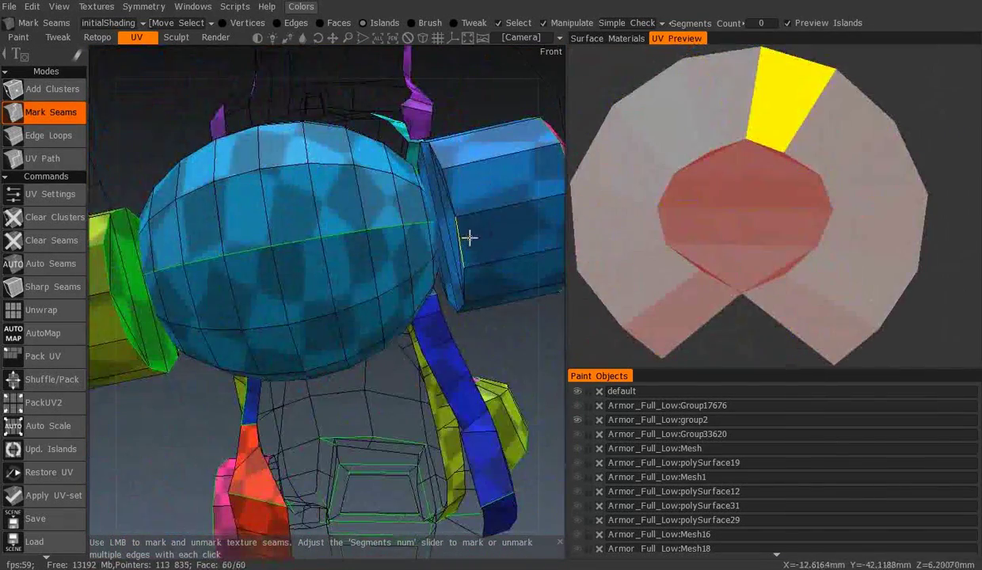
pyautogui.scroll(2, 468, 236)
pyautogui.scroll(1, 364, 285)
pyautogui.scroll(3, 366, 248)
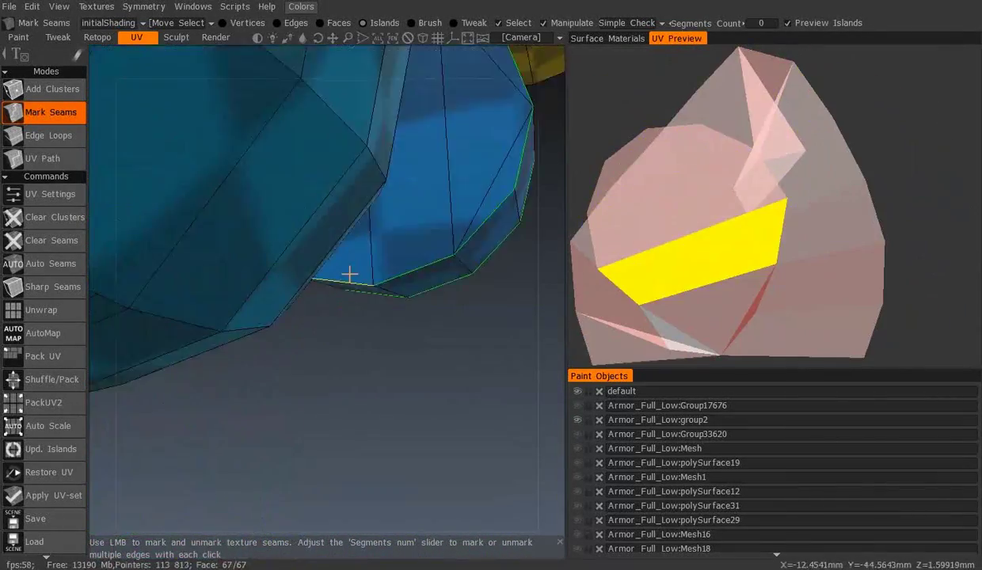
pyautogui.scroll(2, 348, 271)
pyautogui.scroll(-3, 266, 230)
pyautogui.scroll(-2, 288, 252)
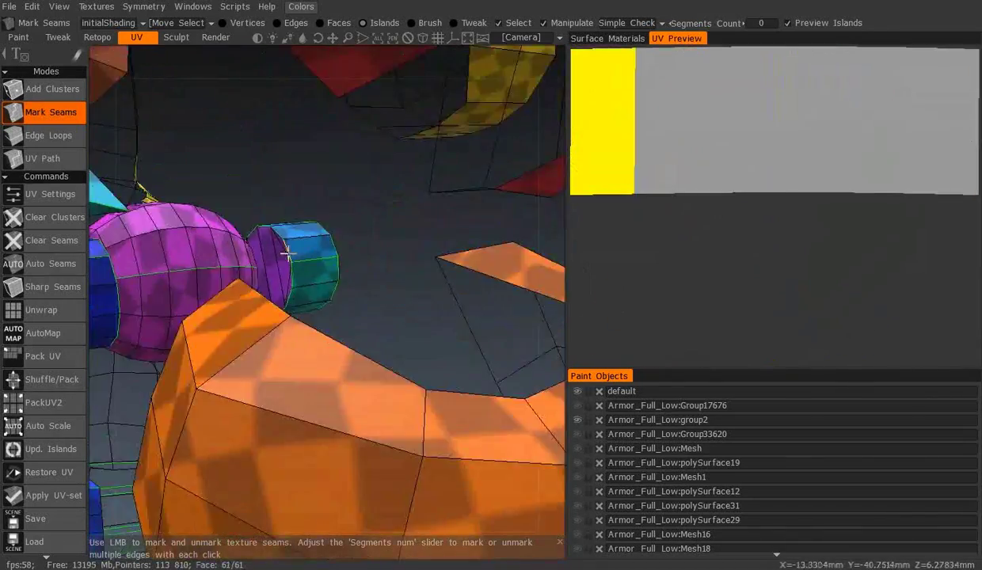
pyautogui.scroll(-3, 151, 285)
pyautogui.scroll(-2, 448, 276)
pyautogui.moveTo(448, 276); pyautogui.dragTo(241, 360, button='middle')
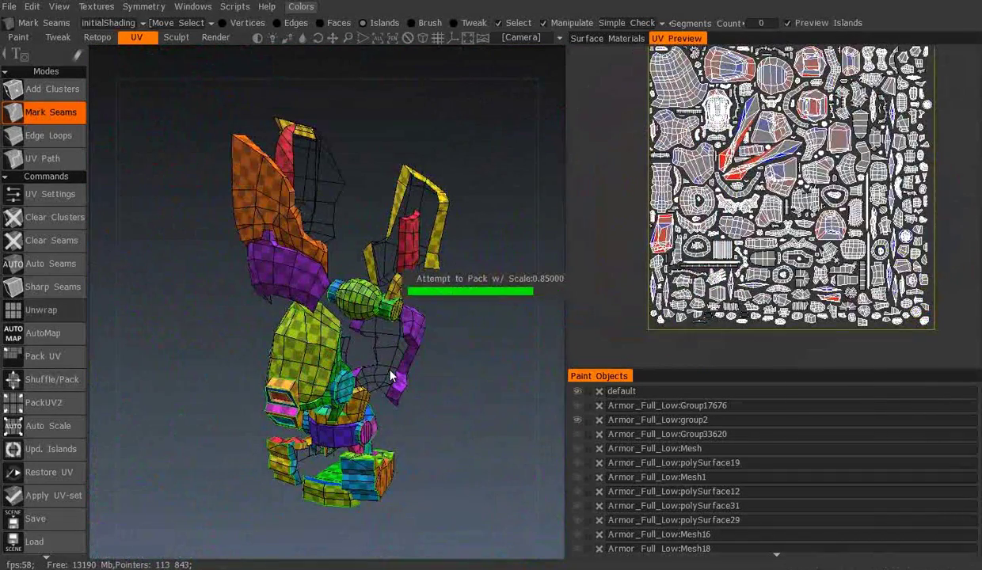
pyautogui.scroll(4, 391, 377)
pyautogui.scroll(2, 449, 343)
pyautogui.scroll(2, 344, 292)
pyautogui.scroll(2, 384, 309)
pyautogui.moveTo(384, 309)
pyautogui.mouseDown(button='middle')
pyautogui.moveTo(246, 412)
pyautogui.moveTo(434, 279)
pyautogui.moveTo(327, 358)
pyautogui.moveTo(184, 318)
pyautogui.moveTo(357, 251)
pyautogui.moveTo(341, 273)
pyautogui.moveTo(302, 272)
pyautogui.moveTo(197, 322)
pyautogui.moveTo(514, 329)
pyautogui.moveTo(325, 266)
pyautogui.moveTo(322, 370)
pyautogui.moveTo(260, 323)
pyautogui.moveTo(362, 306)
pyautogui.moveTo(340, 254)
pyautogui.moveTo(320, 289)
pyautogui.moveTo(125, 280)
pyautogui.moveTo(438, 281)
pyautogui.moveTo(384, 212)
pyautogui.moveTo(414, 200)
pyautogui.mouseUp(button='middle')
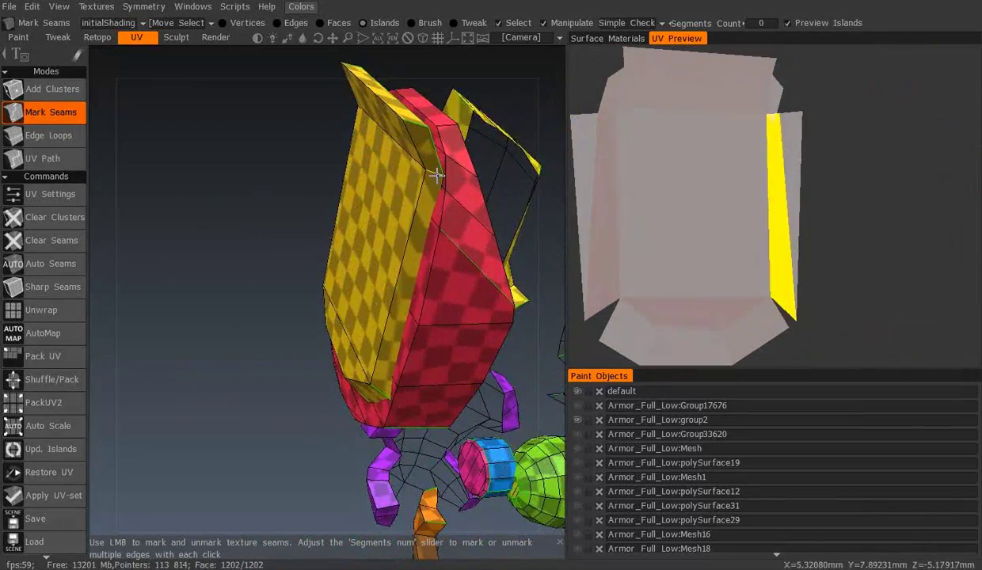
# - Inspect the red, yellow and purple pieces from other sides
pyautogui.moveTo(242, 271); pyautogui.dragTo(356, 323, button='middle')
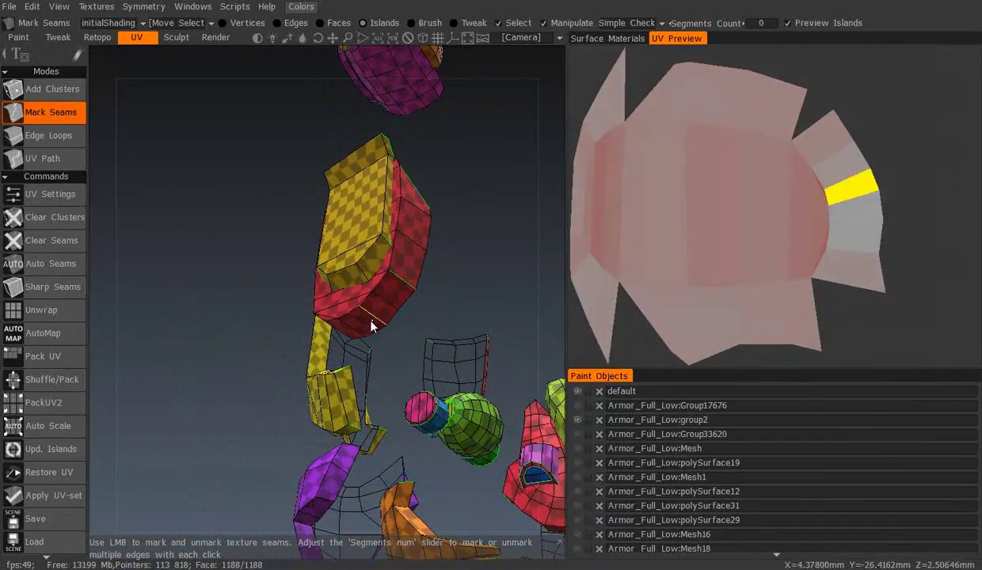
pyautogui.moveTo(355, 324)
pyautogui.mouseDown(button='middle')
pyautogui.moveTo(225, 303)
pyautogui.moveTo(350, 289)
pyautogui.moveTo(321, 250)
pyautogui.moveTo(408, 236)
pyautogui.moveTo(415, 309)
pyautogui.moveTo(465, 307)
pyautogui.moveTo(244, 356)
pyautogui.moveTo(373, 377)
pyautogui.moveTo(428, 329)
pyautogui.moveTo(537, 285)
pyautogui.moveTo(316, 381)
pyautogui.moveTo(355, 273)
pyautogui.mouseUp(button='middle')
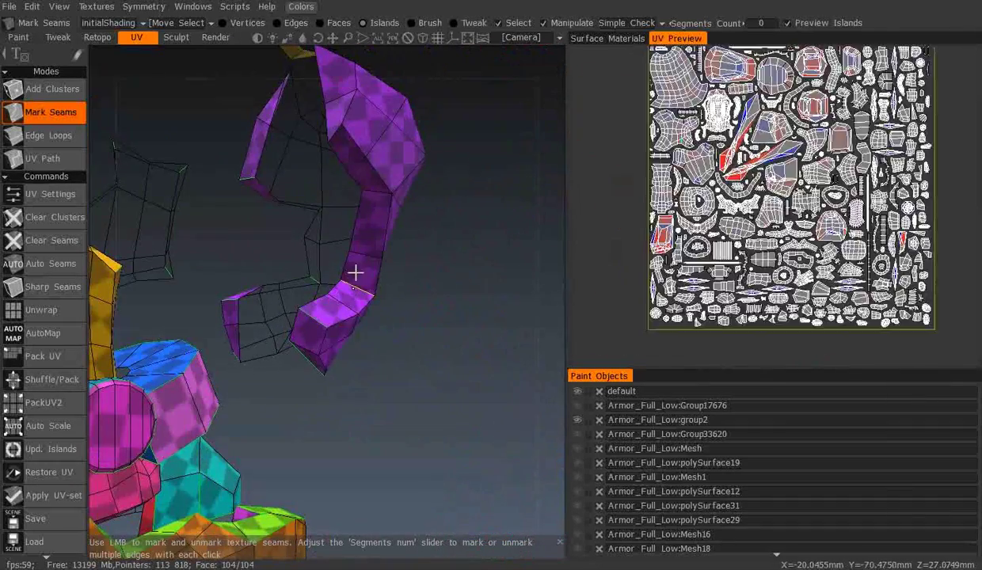
pyautogui.moveTo(384, 165)
pyautogui.mouseDown(button='middle')
pyautogui.moveTo(291, 291)
pyautogui.moveTo(368, 344)
pyautogui.moveTo(301, 228)
pyautogui.mouseUp(button='middle')
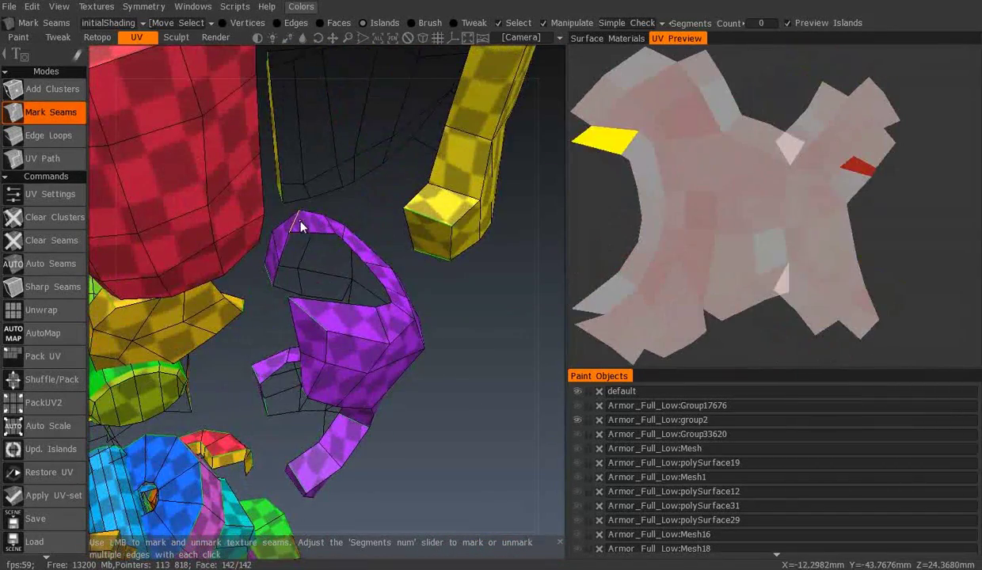
pyautogui.moveTo(323, 354)
pyautogui.mouseDown(button='middle')
pyautogui.moveTo(307, 401)
pyautogui.moveTo(318, 335)
pyautogui.moveTo(327, 393)
pyautogui.moveTo(325, 357)
pyautogui.moveTo(314, 351)
pyautogui.moveTo(325, 243)
pyautogui.moveTo(410, 345)
pyautogui.moveTo(379, 328)
pyautogui.moveTo(500, 309)
pyautogui.mouseUp(button='middle')
# - Pack the UV islands into the atlas and check the red and yellow pieces
pyautogui.click(62, 308)
pyautogui.moveTo(308, 261)
pyautogui.mouseDown(button='middle')
pyautogui.moveTo(237, 346)
pyautogui.moveTo(504, 293)
pyautogui.moveTo(294, 317)
pyautogui.mouseUp(button='middle')
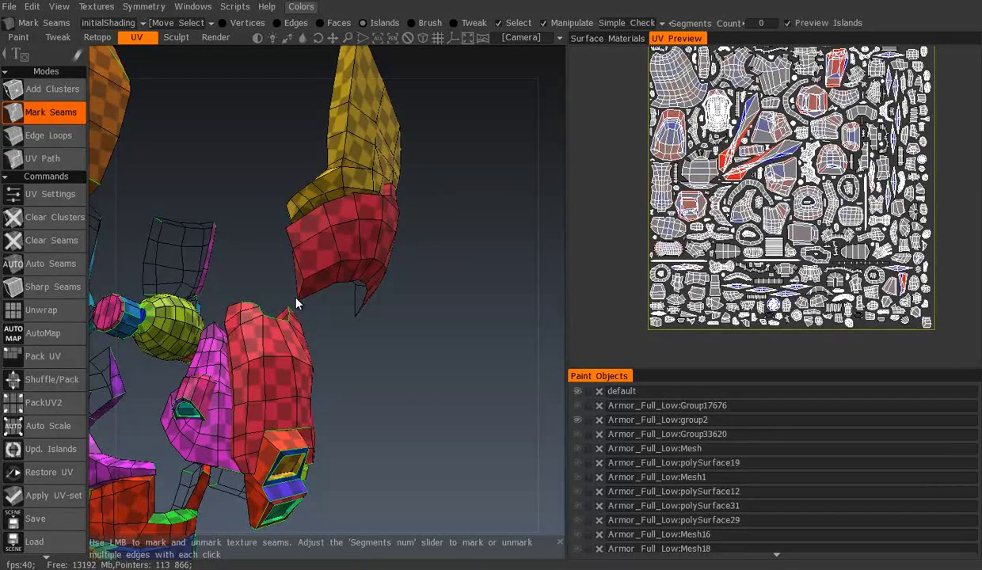
pyautogui.moveTo(329, 307); pyautogui.dragTo(298, 246)
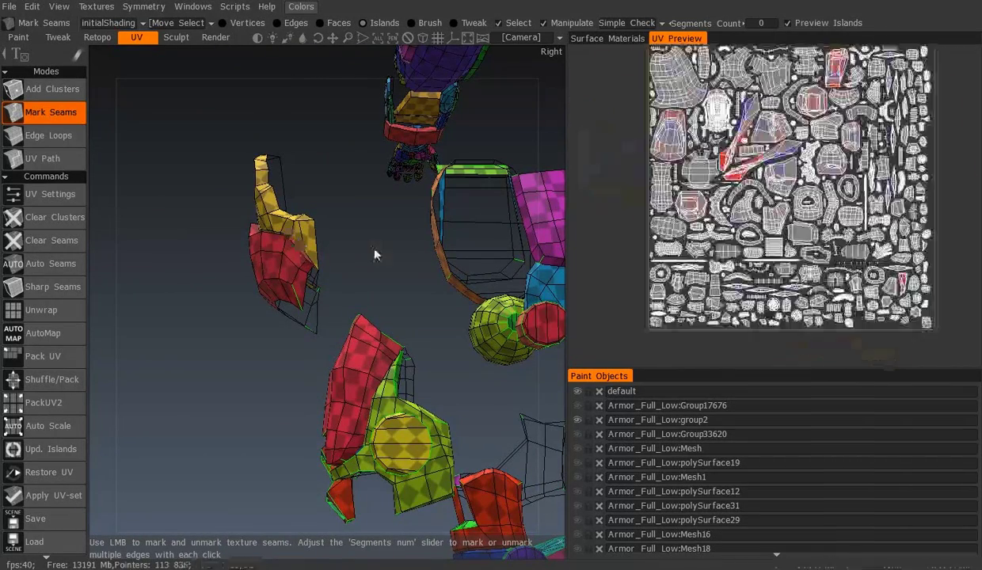
pyautogui.scroll(2, 298, 246)
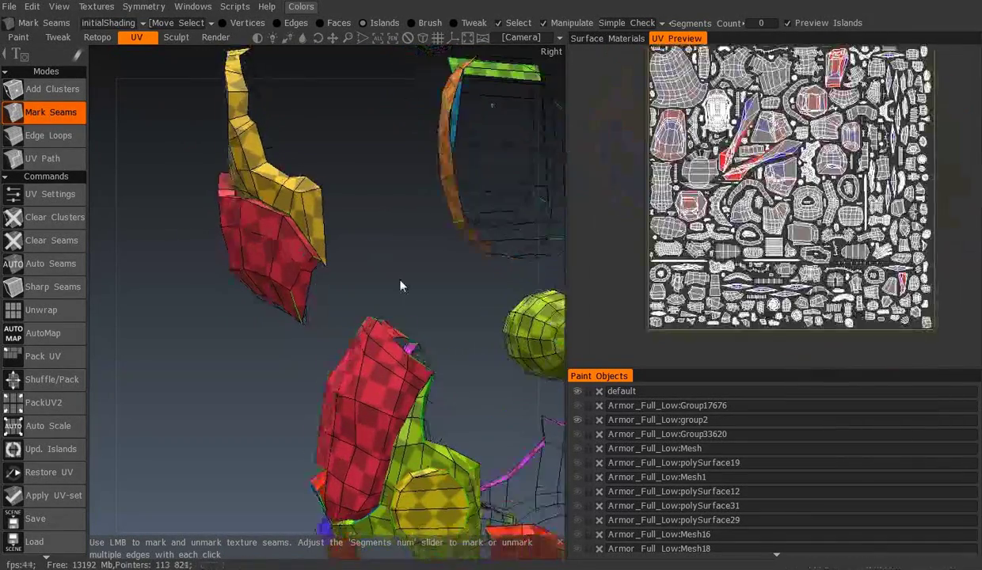
pyautogui.scroll(3, 401, 283)
pyautogui.moveTo(346, 167)
pyautogui.mouseDown()
pyautogui.moveTo(370, 366)
pyautogui.moveTo(398, 275)
pyautogui.mouseUp()
pyautogui.moveTo(435, 179)
pyautogui.mouseDown()
pyautogui.moveTo(330, 203)
pyautogui.moveTo(371, 270)
pyautogui.moveTo(314, 265)
pyautogui.moveTo(295, 308)
pyautogui.moveTo(245, 289)
pyautogui.moveTo(394, 313)
pyautogui.mouseUp()
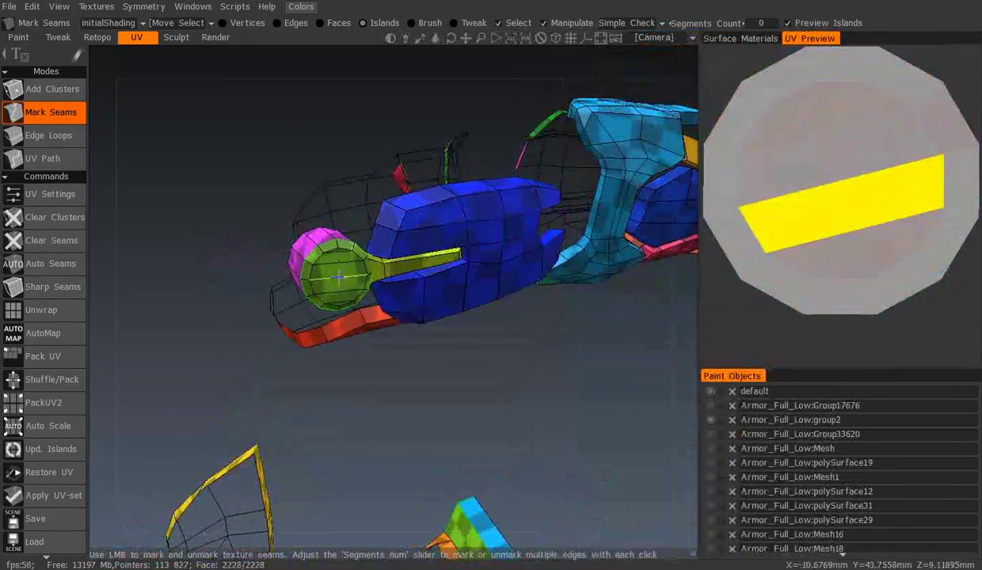
# - Orbit around the blue and green pieces to view them from the side
pyautogui.moveTo(361, 274)
pyautogui.mouseDown()
pyautogui.moveTo(489, 310)
pyautogui.moveTo(390, 277)
pyautogui.moveTo(325, 320)
pyautogui.moveTo(308, 347)
pyautogui.moveTo(375, 247)
pyautogui.moveTo(264, 208)
pyautogui.moveTo(348, 231)
pyautogui.moveTo(437, 234)
pyautogui.moveTo(442, 259)
pyautogui.moveTo(400, 259)
pyautogui.moveTo(313, 312)
pyautogui.moveTo(476, 301)
pyautogui.moveTo(474, 251)
pyautogui.moveTo(544, 290)
pyautogui.moveTo(437, 258)
pyautogui.mouseUp()
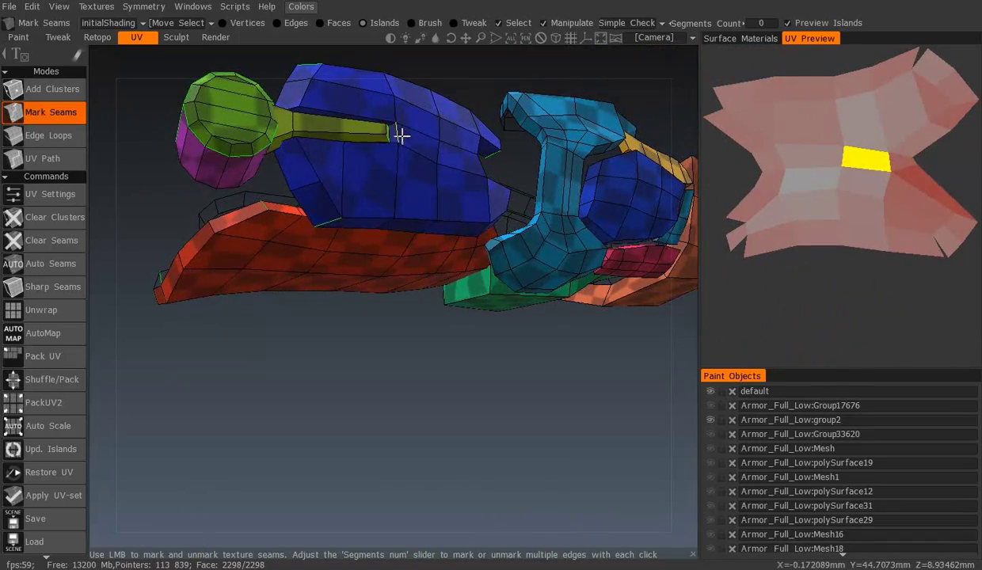
pyautogui.moveTo(402, 164)
pyautogui.mouseDown()
pyautogui.moveTo(339, 251)
pyautogui.moveTo(372, 197)
pyautogui.moveTo(368, 169)
pyautogui.moveTo(488, 255)
pyautogui.moveTo(322, 250)
pyautogui.moveTo(381, 323)
pyautogui.mouseUp()
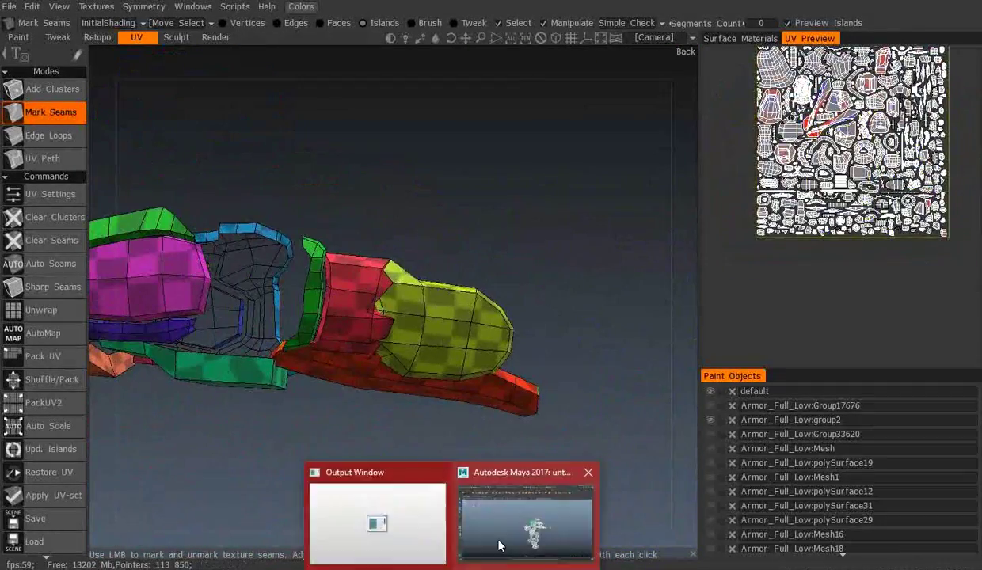
# - Check the armor piece in Maya, then switch back to 3D-Coat with the helmet mesh
pyautogui.click(499, 545)
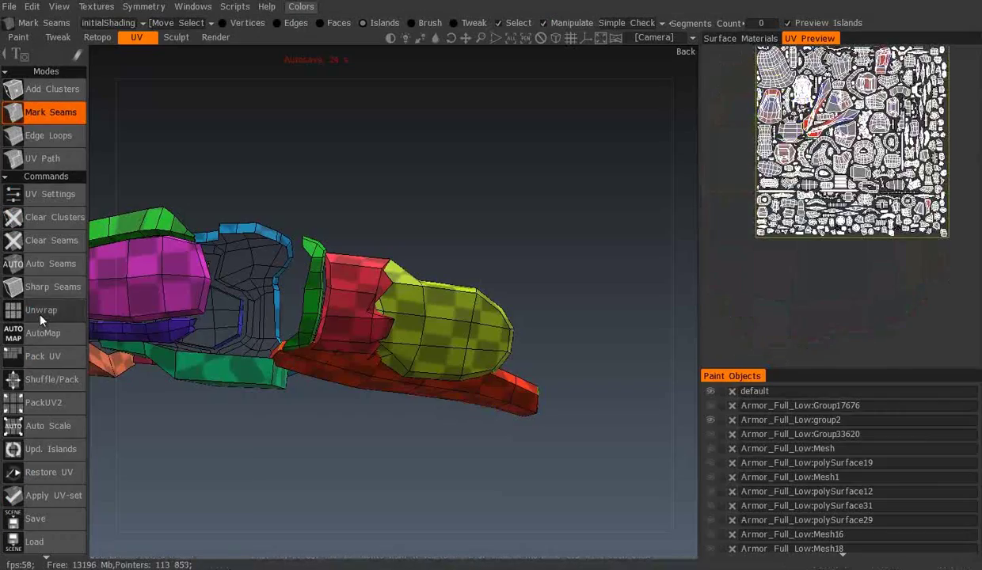
pyautogui.click(39, 313)
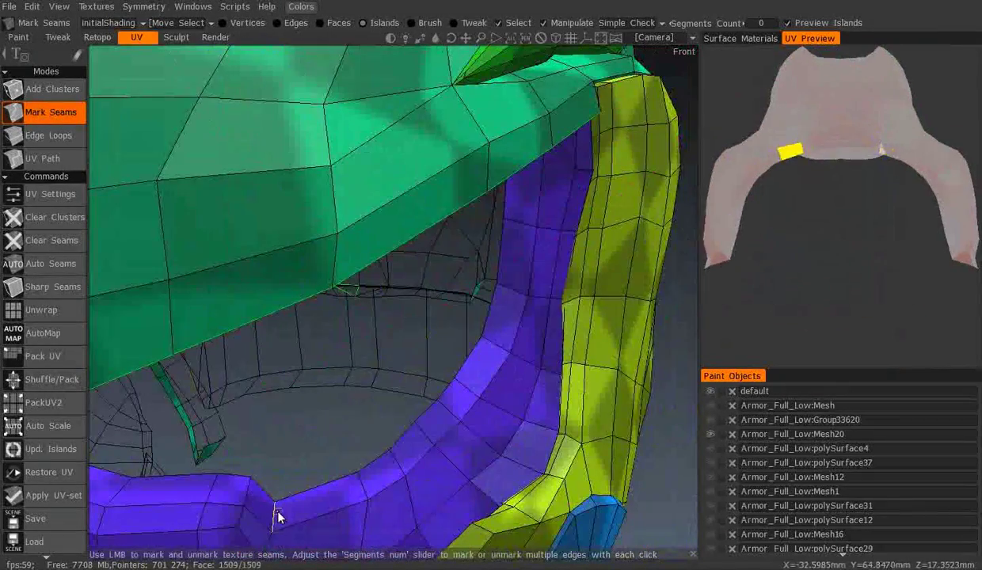
# - Mark a seam edge on the purple inner band and zoom in on the helmet's chin area
pyautogui.click(278, 517)
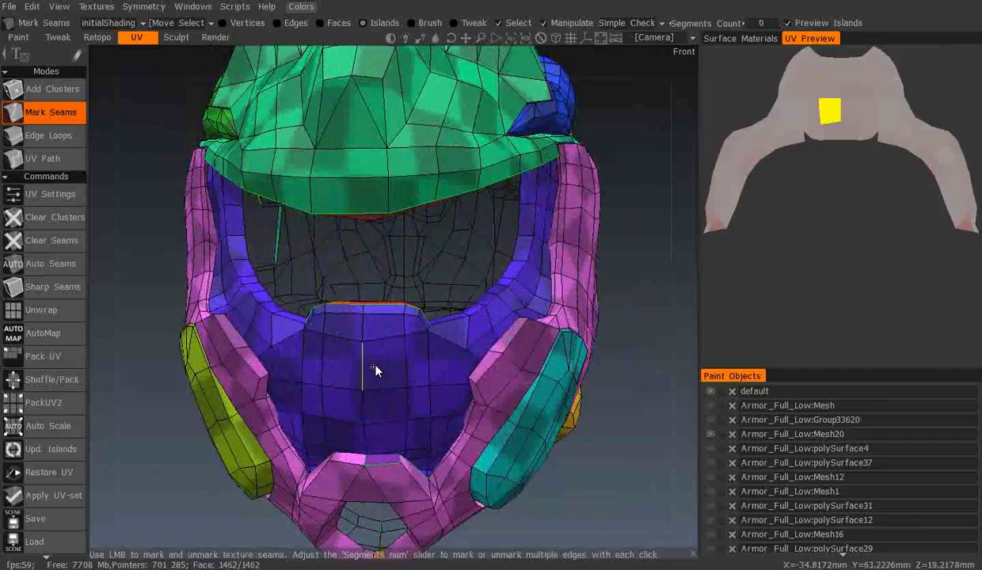
pyautogui.moveTo(375, 370)
pyautogui.keyDown('alt'); pyautogui.mouseDown()
pyautogui.moveTo(280, 411)
pyautogui.moveTo(499, 136)
pyautogui.moveTo(426, 75)
pyautogui.mouseUp(); pyautogui.keyUp('alt')
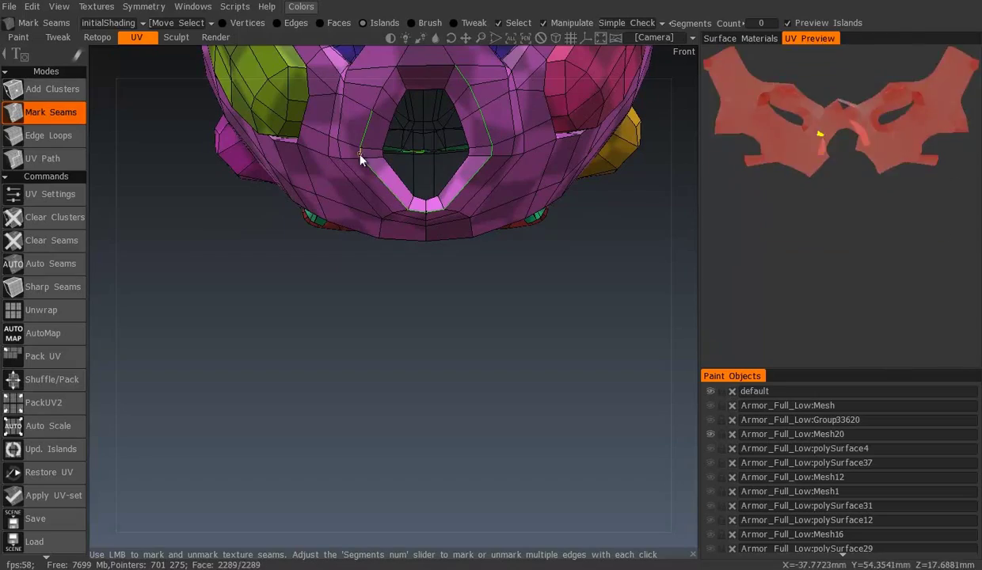
pyautogui.keyDown('alt'); pyautogui.moveTo(426, 214); pyautogui.dragTo(445, 204); pyautogui.keyUp('alt')
pyautogui.scroll(5, 445, 204)
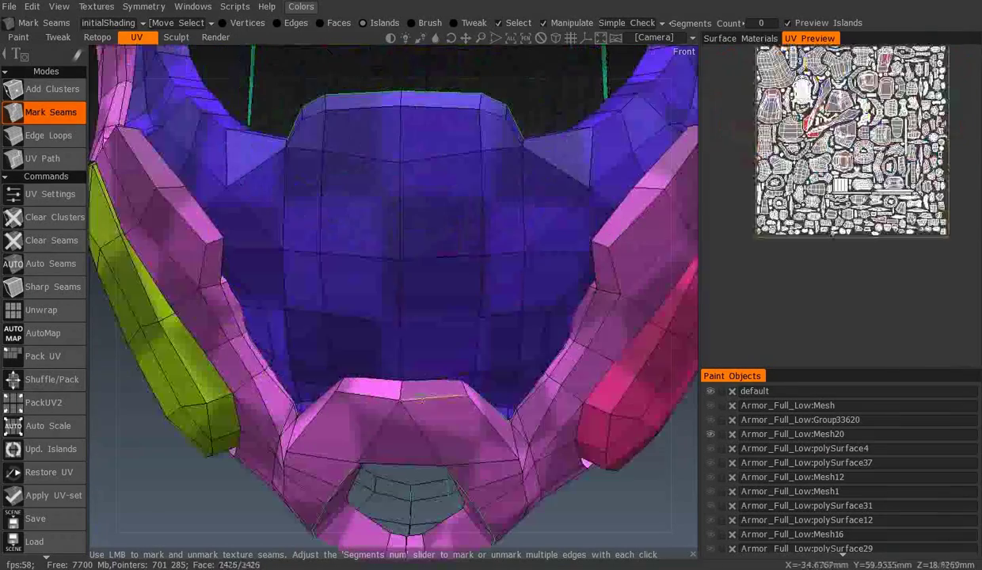
pyautogui.scroll(-8, 445, 204)
pyautogui.scroll(6, 487, 246)
# - From a front-bottom view, turn the chin opening's lower edge loop into a seam
pyautogui.press('KP_1')
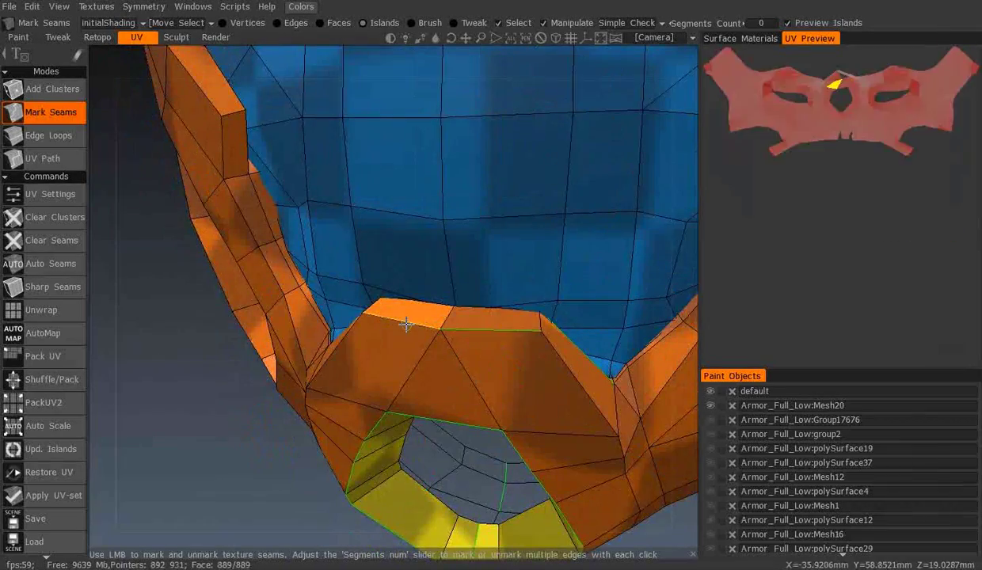
pyautogui.keyDown('alt'); pyautogui.moveTo(406, 324); pyautogui.dragTo(255, 363); pyautogui.keyUp('alt')
pyautogui.keyDown('alt'); pyautogui.moveTo(313, 380); pyautogui.dragTo(356, 317); pyautogui.keyUp('alt')
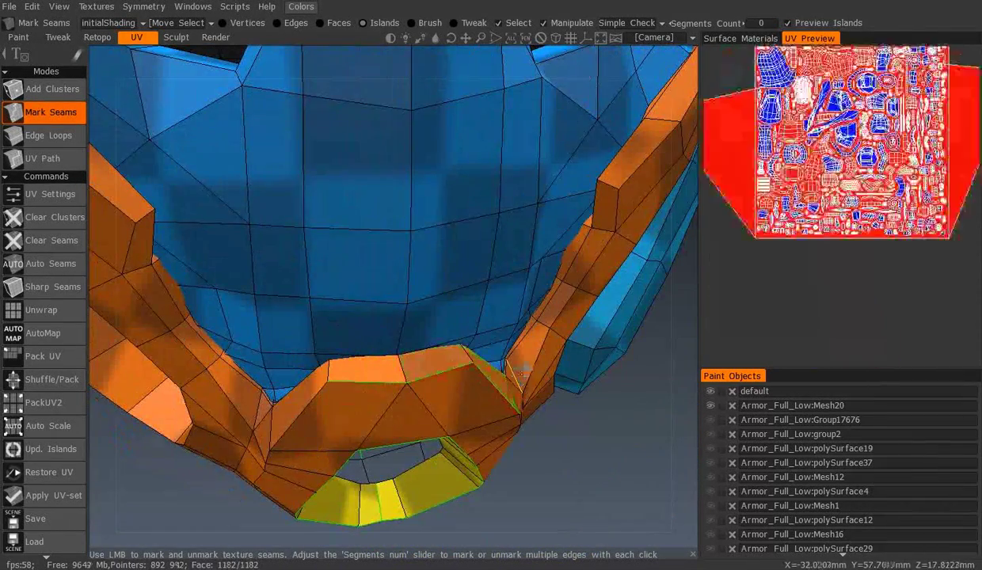
pyautogui.scroll(-10, 441, 325)
pyautogui.scroll(5, 344, 245)
pyautogui.moveTo(343, 246)
pyautogui.keyDown('alt'); pyautogui.mouseDown()
pyautogui.moveTo(445, 248)
pyautogui.moveTo(438, 142)
pyautogui.mouseUp(); pyautogui.keyUp('alt')
pyautogui.scroll(3, 460, 257)
pyautogui.scroll(3, 378, 381)
pyautogui.moveTo(378, 382)
pyautogui.keyDown('alt'); pyautogui.mouseDown()
pyautogui.moveTo(443, 292)
pyautogui.moveTo(428, 197)
pyautogui.moveTo(394, 303)
pyautogui.moveTo(443, 306)
pyautogui.moveTo(465, 265)
pyautogui.moveTo(467, 331)
pyautogui.moveTo(392, 430)
pyautogui.moveTo(471, 229)
pyautogui.moveTo(532, 240)
pyautogui.mouseUp(); pyautogui.keyUp('alt')
pyautogui.click(378, 442)
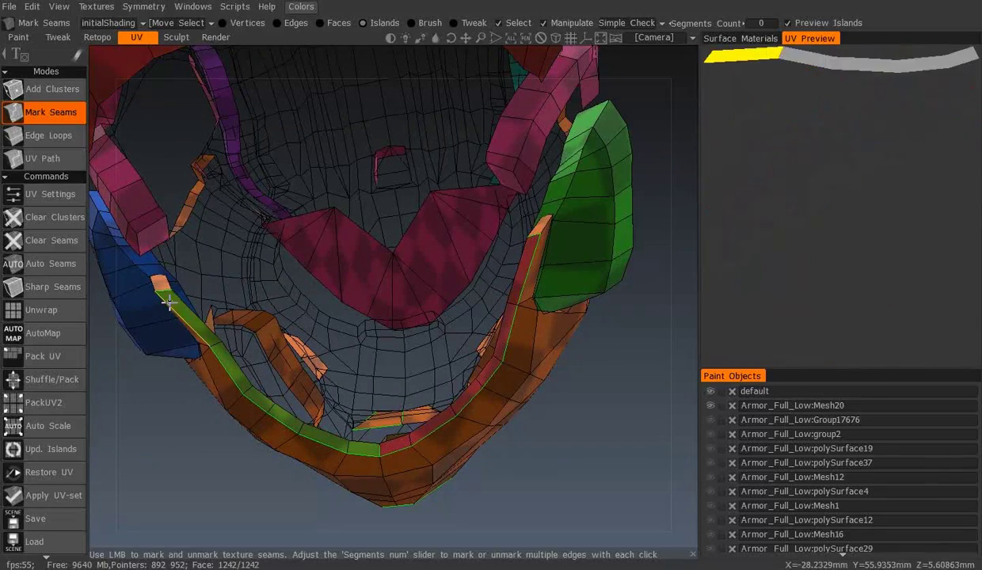
pyautogui.moveTo(380, 457)
pyautogui.keyDown('alt'); pyautogui.mouseDown()
pyautogui.moveTo(425, 402)
pyautogui.moveTo(305, 300)
pyautogui.moveTo(438, 388)
pyautogui.moveTo(451, 366)
pyautogui.moveTo(526, 329)
pyautogui.moveTo(457, 168)
pyautogui.moveTo(428, 280)
pyautogui.moveTo(314, 156)
pyautogui.moveTo(386, 248)
pyautogui.moveTo(438, 242)
pyautogui.moveTo(390, 305)
pyautogui.moveTo(500, 296)
pyautogui.moveTo(537, 339)
pyautogui.moveTo(499, 254)
pyautogui.moveTo(473, 469)
pyautogui.moveTo(412, 313)
pyautogui.mouseUp(); pyautogui.keyUp('alt')
pyautogui.scroll(5, 412, 314)
pyautogui.scroll(-10, 385, 205)
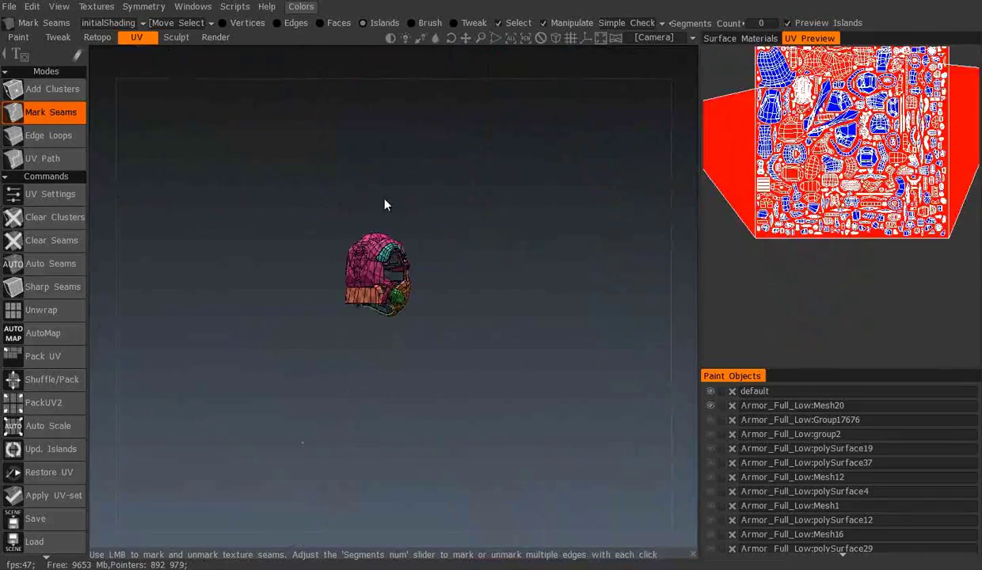
pyautogui.scroll(10, 460, 149)
pyautogui.moveTo(406, 306)
pyautogui.keyDown('alt'); pyautogui.mouseDown()
pyautogui.moveTo(377, 247)
pyautogui.moveTo(229, 348)
pyautogui.mouseUp(); pyautogui.keyUp('alt')
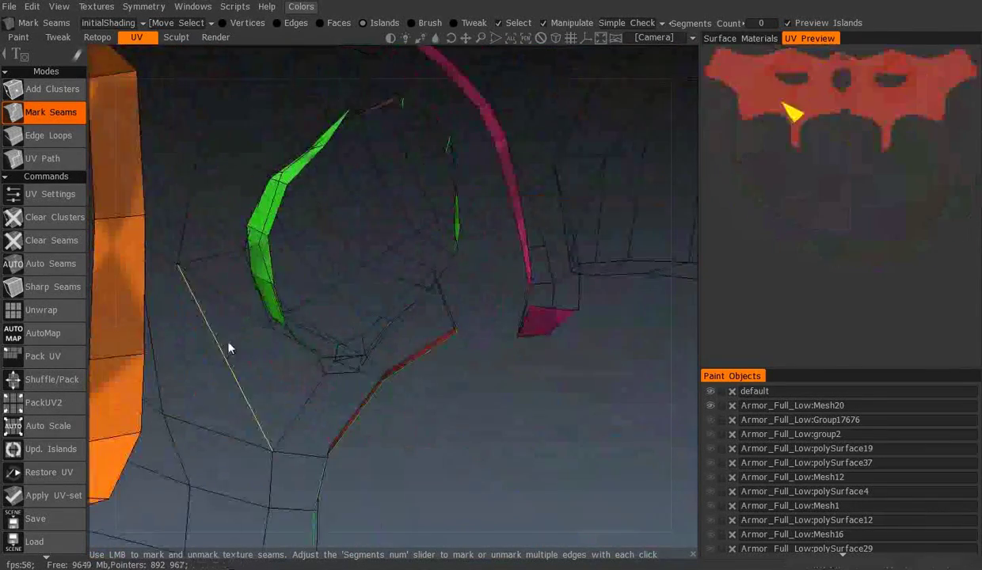
pyautogui.scroll(-5, 554, 222)
pyautogui.scroll(-5, 554, 222)
pyautogui.keyDown('alt'); pyautogui.moveTo(554, 222); pyautogui.dragTo(392, 276); pyautogui.keyUp('alt')
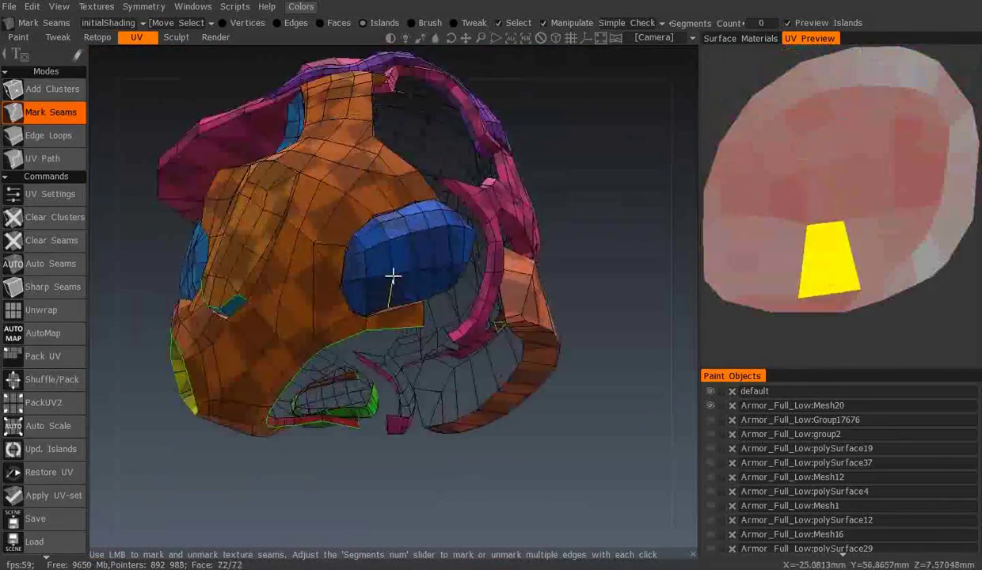
pyautogui.scroll(8, 558, 274)
pyautogui.moveTo(558, 274)
pyautogui.keyDown('alt'); pyautogui.mouseDown()
pyautogui.moveTo(486, 296)
pyautogui.moveTo(384, 220)
pyautogui.moveTo(517, 293)
pyautogui.moveTo(636, 181)
pyautogui.mouseUp(); pyautogui.keyUp('alt')
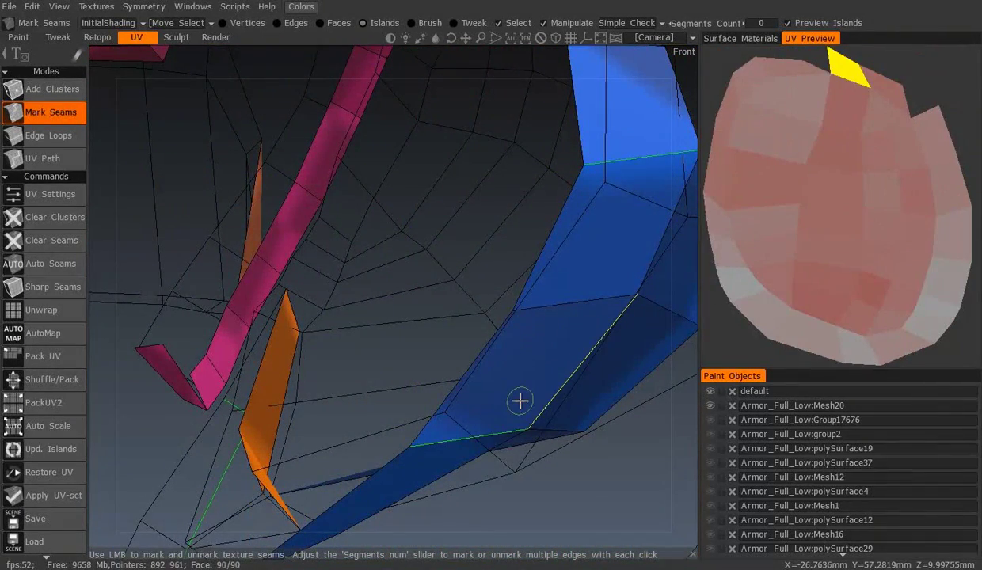
pyautogui.scroll(-5, 561, 295)
pyautogui.scroll(5, 509, 391)
pyautogui.moveTo(509, 391)
pyautogui.keyDown('alt'); pyautogui.mouseDown()
pyautogui.moveTo(342, 291)
pyautogui.moveTo(420, 471)
pyautogui.moveTo(374, 366)
pyautogui.mouseUp(); pyautogui.keyUp('alt')
pyautogui.moveTo(337, 311)
pyautogui.keyDown('alt'); pyautogui.mouseDown()
pyautogui.moveTo(467, 260)
pyautogui.moveTo(502, 144)
pyautogui.moveTo(536, 278)
pyautogui.moveTo(432, 263)
pyautogui.mouseUp(); pyautogui.keyUp('alt')
pyautogui.moveTo(373, 315)
pyautogui.keyDown('alt'); pyautogui.mouseDown()
pyautogui.moveTo(397, 193)
pyautogui.moveTo(382, 182)
pyautogui.moveTo(480, 166)
pyautogui.moveTo(443, 210)
pyautogui.moveTo(376, 221)
pyautogui.mouseUp(); pyautogui.keyUp('alt')
# - Mark the last edge of the seam loop on the cyan back shell
pyautogui.moveTo(442, 277)
pyautogui.keyDown('alt'); pyautogui.mouseDown()
pyautogui.moveTo(281, 297)
pyautogui.moveTo(217, 154)
pyautogui.moveTo(415, 277)
pyautogui.mouseUp(); pyautogui.keyUp('alt')
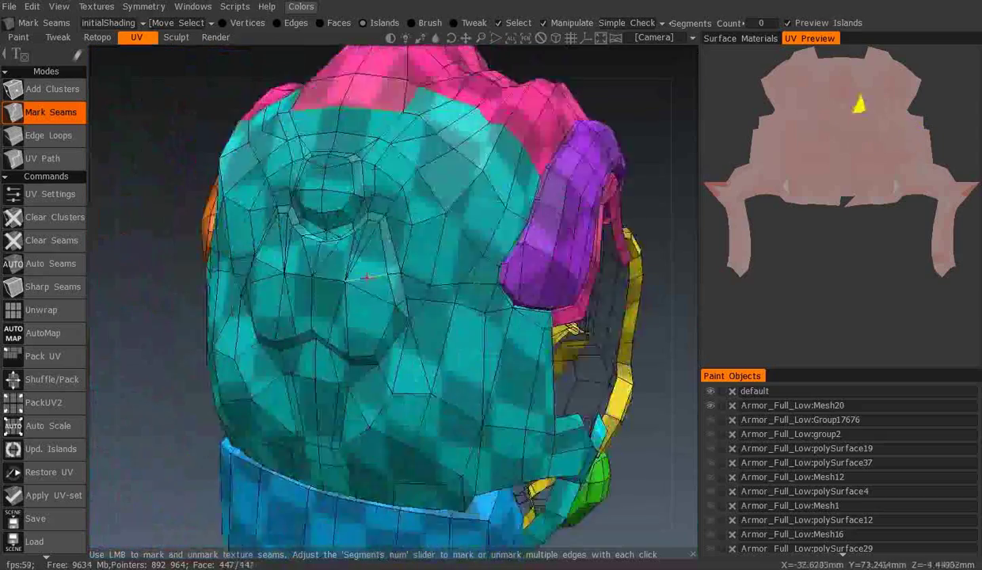
pyautogui.scroll(3, 415, 277)
pyautogui.keyDown('alt'); pyautogui.moveTo(412, 331); pyautogui.dragTo(362, 313); pyautogui.keyUp('alt')
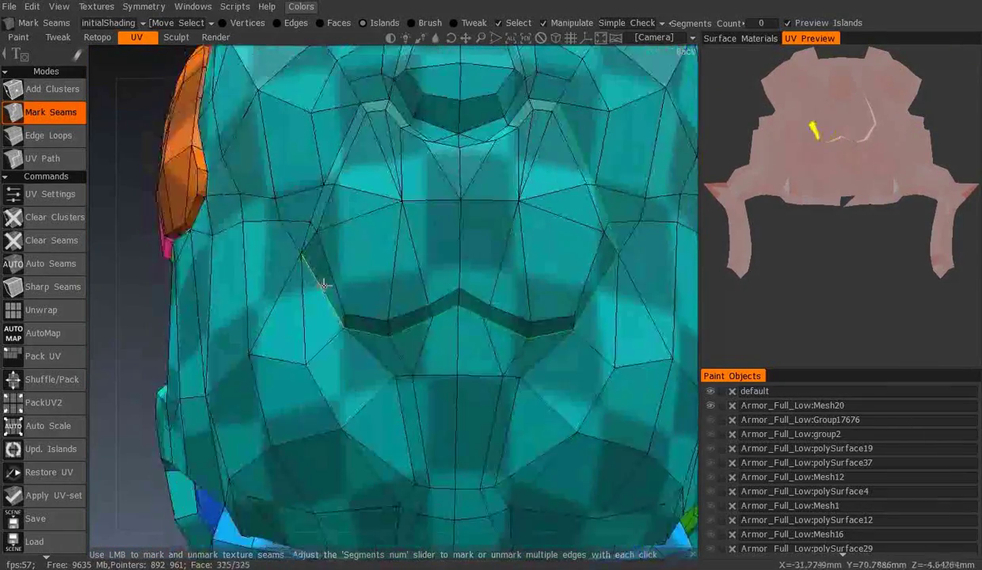
pyautogui.keyDown('alt'); pyautogui.moveTo(322, 285); pyautogui.dragTo(411, 167); pyautogui.keyUp('alt')
pyautogui.keyDown('alt'); pyautogui.moveTo(483, 142); pyautogui.dragTo(431, 289); pyautogui.keyUp('alt')
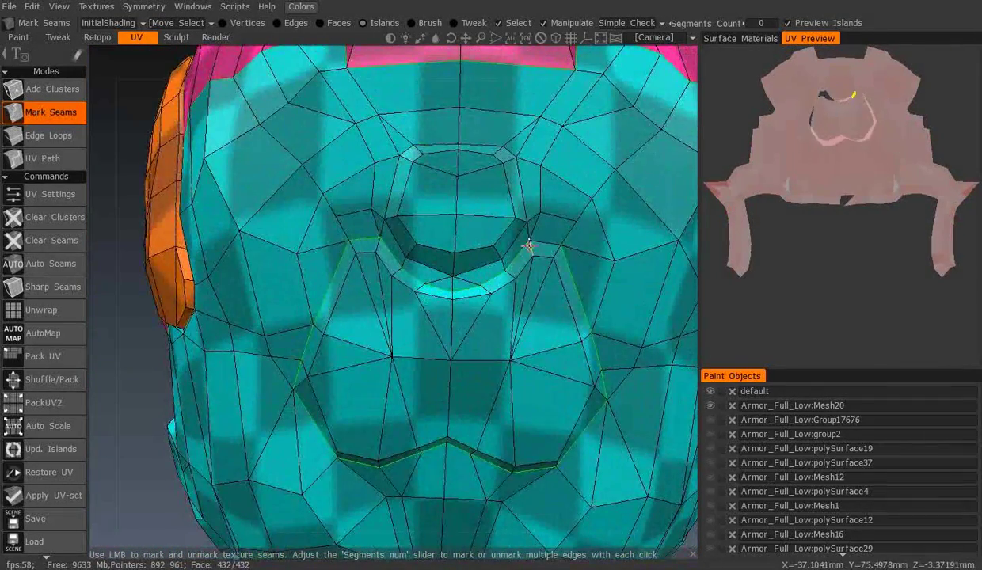
pyautogui.click(528, 247)
pyautogui.scroll(-3, 468, 192)
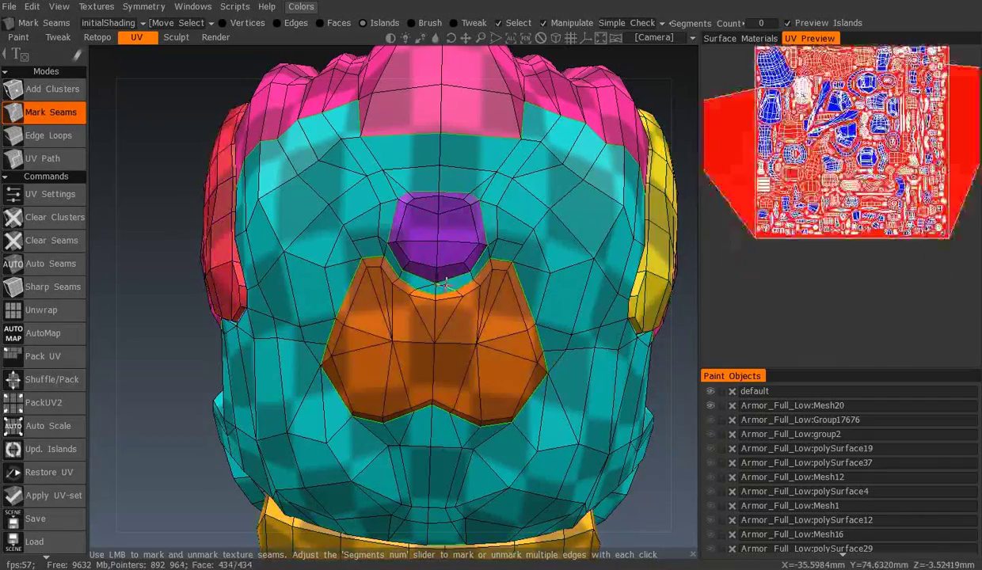
# - Orbit around the helmet to check the seams on the cyan, purple, pink and yellow parts
pyautogui.keyDown('alt'); pyautogui.moveTo(449, 274); pyautogui.dragTo(434, 362); pyautogui.keyUp('alt')
pyautogui.moveTo(374, 289)
pyautogui.keyDown('alt'); pyautogui.mouseDown()
pyautogui.moveTo(465, 248)
pyautogui.moveTo(478, 280)
pyautogui.moveTo(524, 319)
pyautogui.moveTo(521, 385)
pyautogui.moveTo(395, 402)
pyautogui.moveTo(607, 349)
pyautogui.moveTo(274, 280)
pyautogui.mouseUp(); pyautogui.keyUp('alt')
pyautogui.keyDown('alt'); pyautogui.moveTo(288, 349); pyautogui.dragTo(378, 274); pyautogui.keyUp('alt')
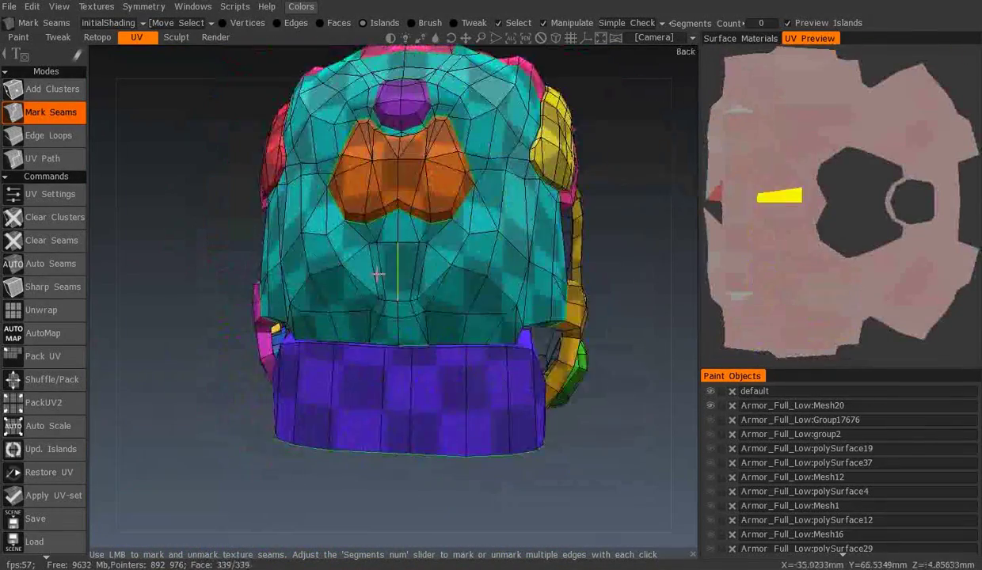
pyautogui.keyDown('alt'); pyautogui.moveTo(537, 275); pyautogui.dragTo(421, 326); pyautogui.keyUp('alt')
pyautogui.moveTo(525, 275)
pyautogui.keyDown('alt'); pyautogui.mouseDown()
pyautogui.moveTo(356, 238)
pyautogui.moveTo(245, 193)
pyautogui.moveTo(537, 362)
pyautogui.moveTo(229, 248)
pyautogui.moveTo(345, 213)
pyautogui.moveTo(536, 204)
pyautogui.mouseUp(); pyautogui.keyUp('alt')
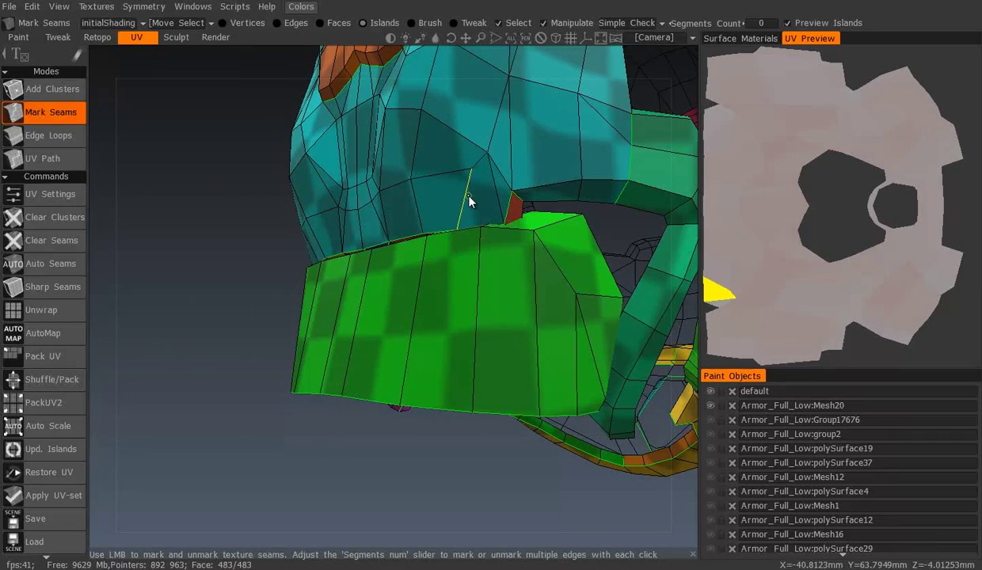
pyautogui.moveTo(432, 219)
pyautogui.keyDown('alt'); pyautogui.mouseDown()
pyautogui.moveTo(334, 193)
pyautogui.moveTo(451, 321)
pyautogui.moveTo(345, 268)
pyautogui.moveTo(322, 268)
pyautogui.moveTo(439, 259)
pyautogui.moveTo(333, 275)
pyautogui.mouseUp(); pyautogui.keyUp('alt')
pyautogui.moveTo(300, 235)
pyautogui.keyDown('alt'); pyautogui.mouseDown()
pyautogui.moveTo(411, 159)
pyautogui.moveTo(437, 203)
pyautogui.moveTo(304, 329)
pyautogui.moveTo(504, 450)
pyautogui.moveTo(394, 333)
pyautogui.moveTo(415, 256)
pyautogui.moveTo(291, 220)
pyautogui.moveTo(408, 269)
pyautogui.moveTo(328, 237)
pyautogui.moveTo(410, 168)
pyautogui.moveTo(348, 228)
pyautogui.moveTo(373, 190)
pyautogui.moveTo(491, 158)
pyautogui.moveTo(458, 246)
pyautogui.moveTo(483, 274)
pyautogui.moveTo(417, 291)
pyautogui.moveTo(425, 256)
pyautogui.moveTo(530, 204)
pyautogui.moveTo(467, 219)
pyautogui.mouseUp(); pyautogui.keyUp('alt')
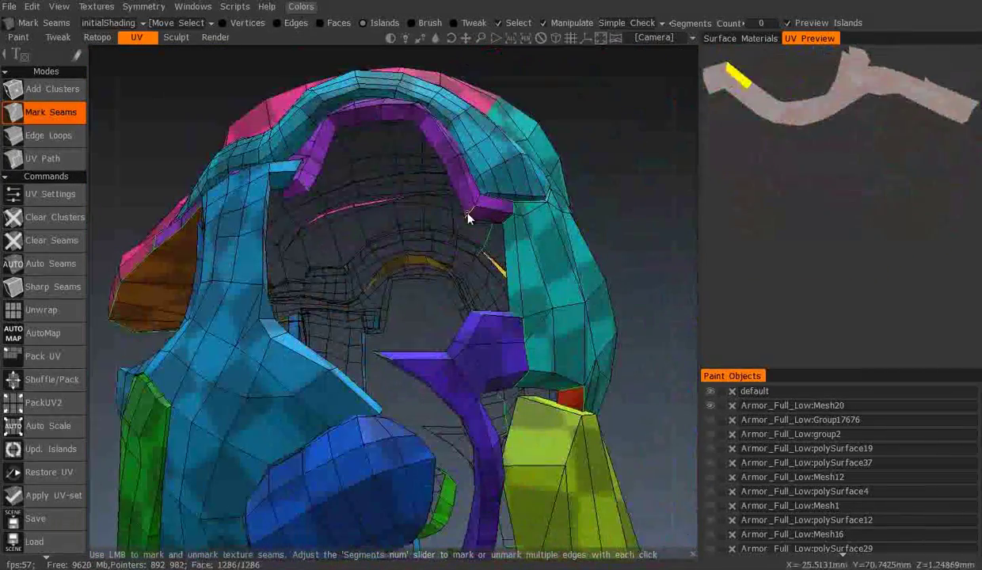
# - Inspect the helmet's underside, blue front, yellow cavity and rear seam islands
pyautogui.keyDown('alt'); pyautogui.moveTo(422, 124); pyautogui.dragTo(345, 136); pyautogui.keyUp('alt')
pyautogui.moveTo(417, 244); pyautogui.dragTo(214, 286, button='right')
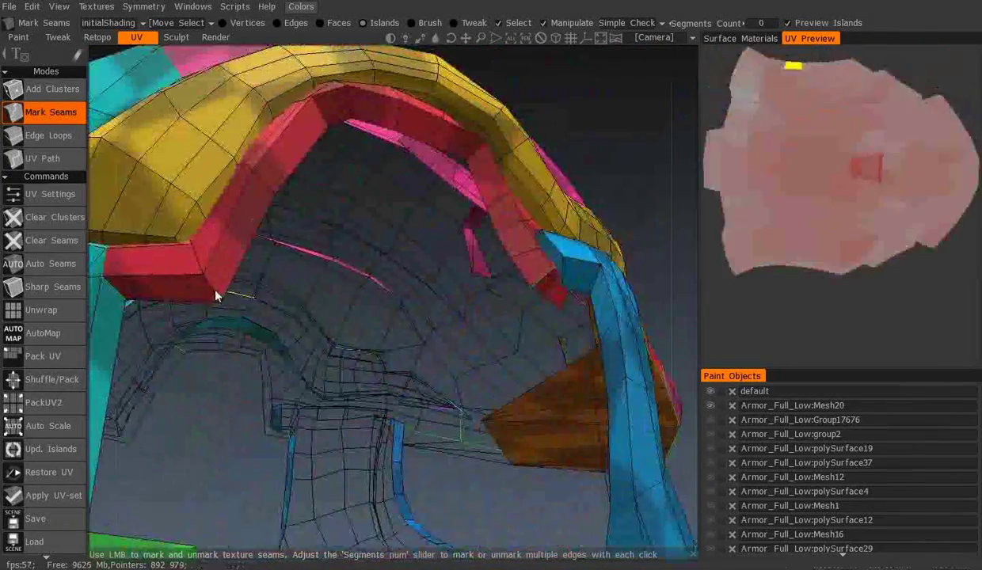
pyautogui.moveTo(562, 304)
pyautogui.mouseDown(button='right')
pyautogui.moveTo(402, 158)
pyautogui.moveTo(325, 285)
pyautogui.moveTo(404, 254)
pyautogui.mouseUp(button='right')
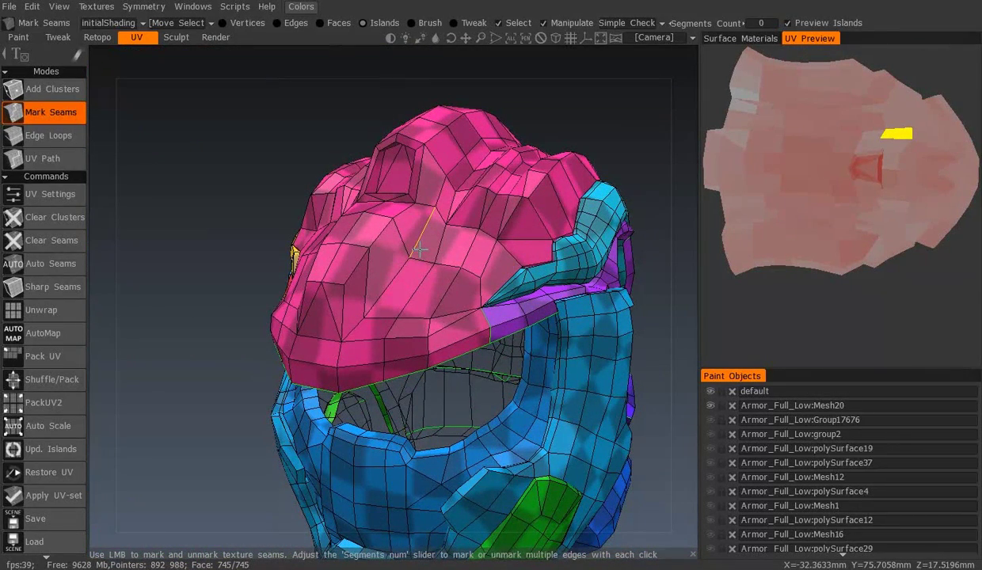
pyautogui.moveTo(446, 244)
pyautogui.mouseDown(button='right')
pyautogui.moveTo(543, 234)
pyautogui.moveTo(408, 407)
pyautogui.moveTo(465, 376)
pyautogui.moveTo(362, 334)
pyautogui.moveTo(475, 332)
pyautogui.moveTo(380, 301)
pyautogui.moveTo(412, 268)
pyautogui.mouseUp(button='right')
pyautogui.moveTo(402, 204)
pyautogui.mouseDown(button='right')
pyautogui.moveTo(401, 213)
pyautogui.moveTo(278, 190)
pyautogui.mouseUp(button='right')
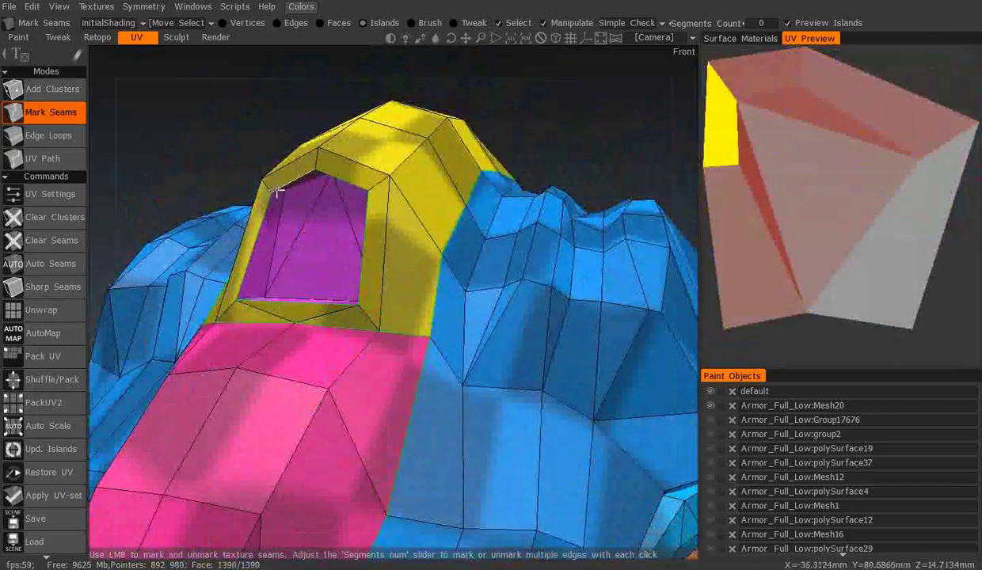
pyautogui.moveTo(325, 220)
pyautogui.mouseDown(button='right')
pyautogui.moveTo(359, 191)
pyautogui.moveTo(221, 269)
pyautogui.moveTo(328, 220)
pyautogui.moveTo(555, 236)
pyautogui.moveTo(457, 290)
pyautogui.moveTo(392, 276)
pyautogui.mouseUp(button='right')
pyautogui.moveTo(292, 276)
pyautogui.mouseDown(button='right')
pyautogui.moveTo(501, 266)
pyautogui.moveTo(551, 298)
pyautogui.mouseUp(button='right')
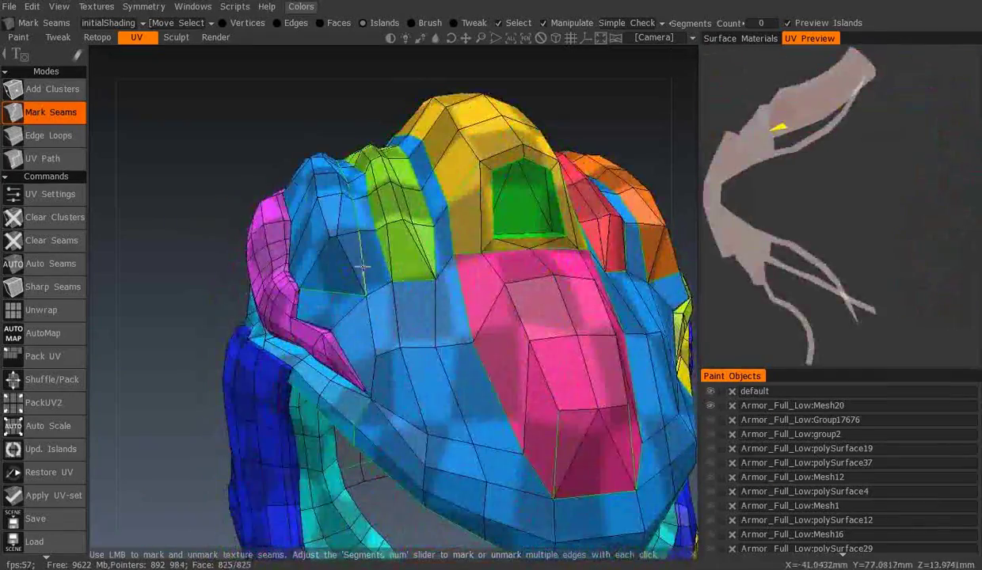
pyautogui.moveTo(363, 266); pyautogui.dragTo(422, 248, button='right')
pyautogui.moveTo(382, 314)
pyautogui.mouseDown(button='right')
pyautogui.moveTo(296, 397)
pyautogui.moveTo(449, 296)
pyautogui.mouseUp(button='right')
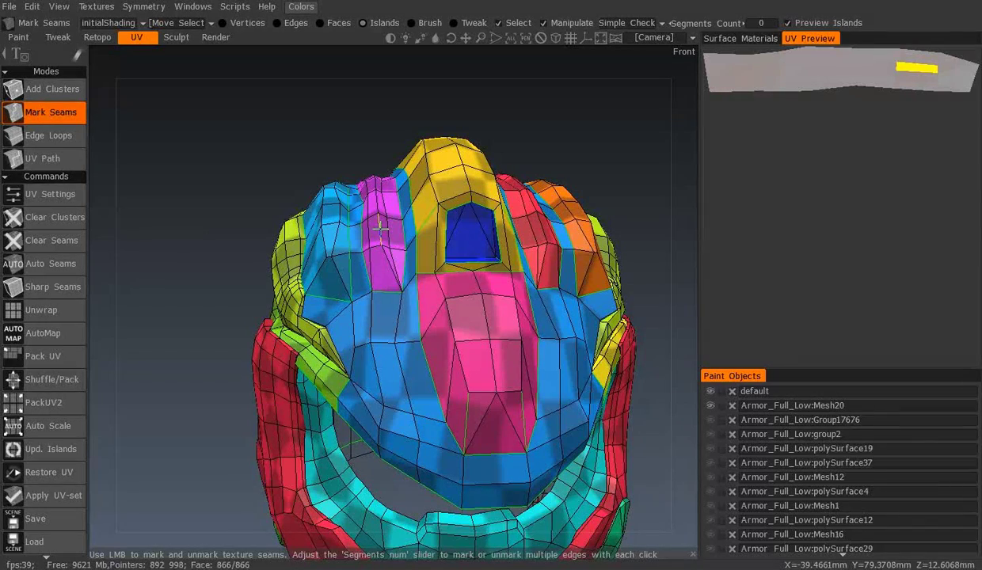
# - Check the left-side seams, pink front panel and visor opening from several angles
pyautogui.moveTo(484, 210); pyautogui.dragTo(372, 173, button='right')
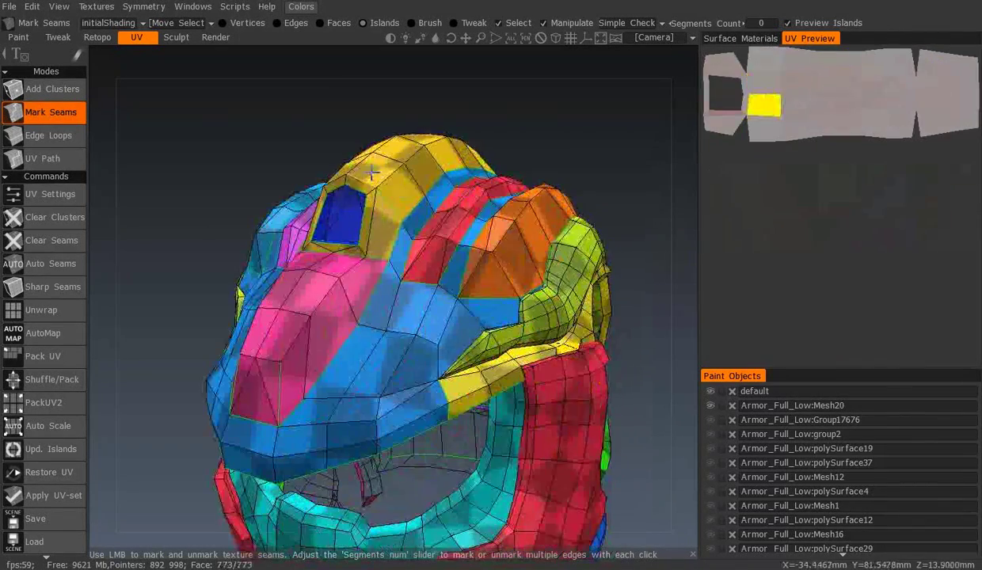
pyautogui.moveTo(438, 328)
pyautogui.mouseDown(button='right')
pyautogui.moveTo(646, 278)
pyautogui.moveTo(432, 271)
pyautogui.mouseUp(button='right')
pyautogui.moveTo(499, 312)
pyautogui.mouseDown(button='right')
pyautogui.moveTo(408, 314)
pyautogui.moveTo(497, 246)
pyautogui.mouseUp(button='right')
pyautogui.scroll(-3, 322, 266)
pyautogui.moveTo(322, 266); pyautogui.dragTo(506, 427, button='right')
pyautogui.scroll(3, 507, 428)
pyautogui.moveTo(169, 396); pyautogui.dragTo(453, 516, button='right')
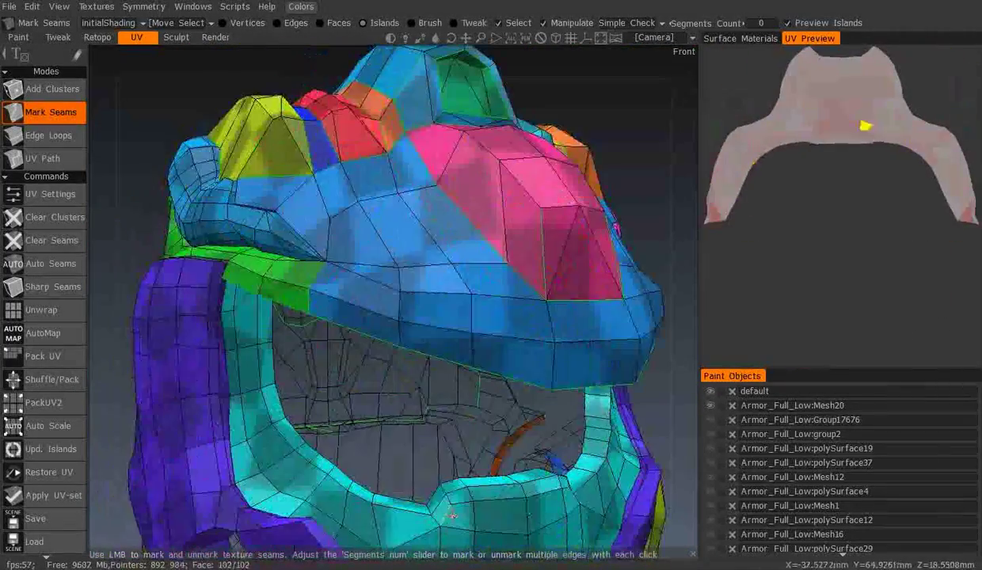
pyautogui.moveTo(466, 476); pyautogui.dragTo(247, 428, button='right')
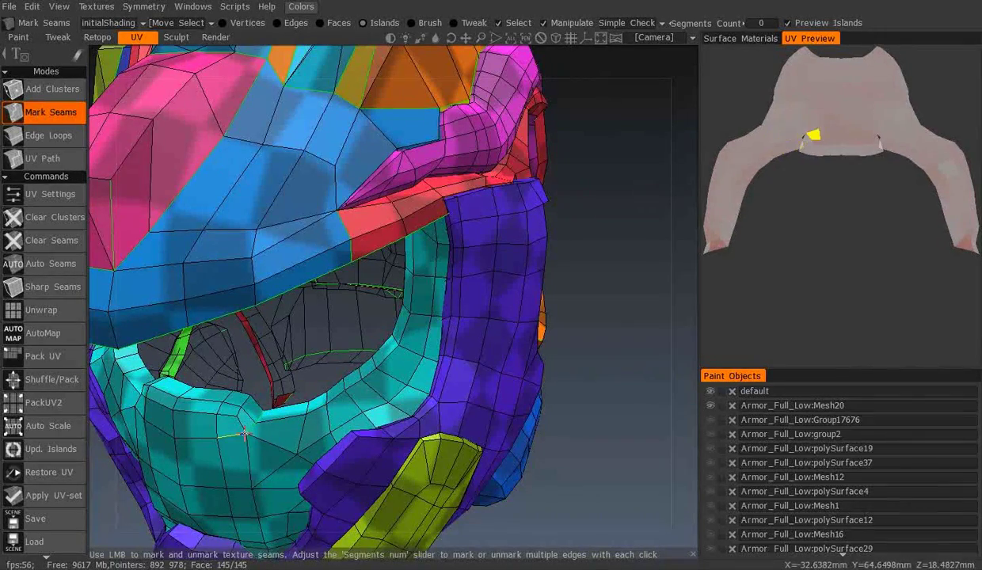
pyautogui.moveTo(255, 506)
pyautogui.mouseDown(button='right')
pyautogui.moveTo(360, 472)
pyautogui.moveTo(329, 424)
pyautogui.mouseUp(button='right')
pyautogui.moveTo(418, 402)
pyautogui.mouseDown(button='right')
pyautogui.moveTo(386, 387)
pyautogui.moveTo(301, 172)
pyautogui.mouseUp(button='right')
# - Save the scene over the existing Argor Class UVS.3b file, confirming the overwrite
pyautogui.hotkey('ctrl', 's')
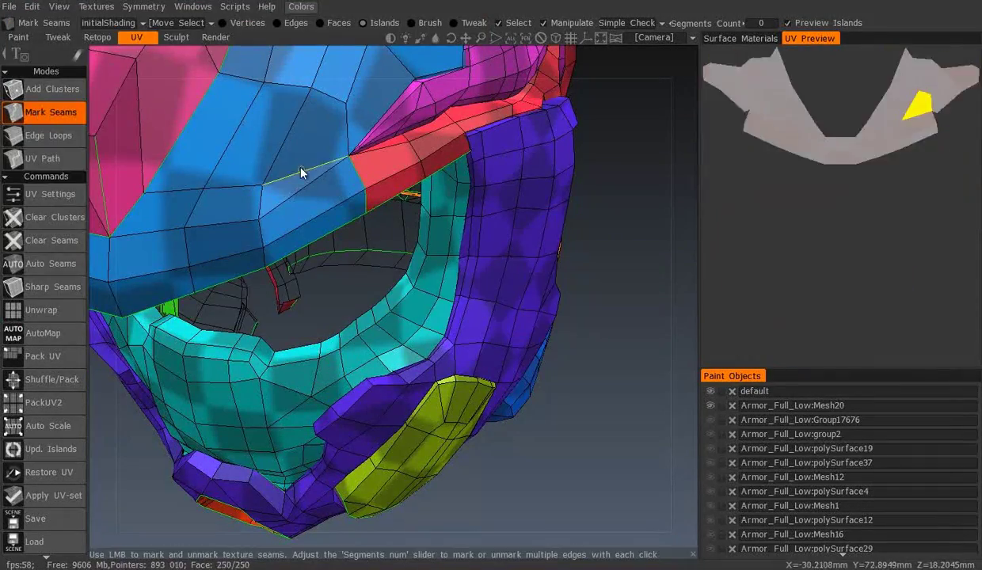
pyautogui.click(9, 6)
pyautogui.click(35, 134)
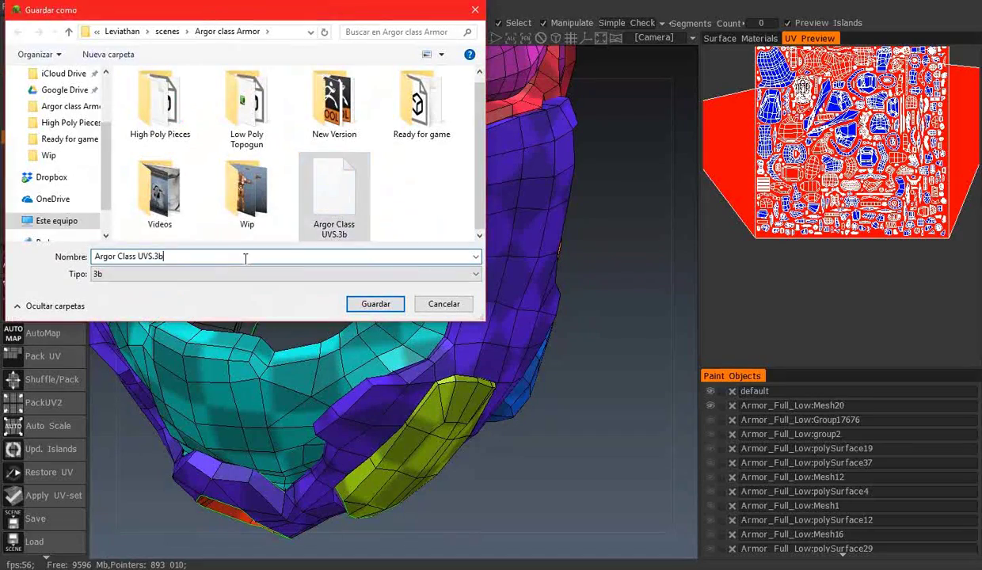
pyautogui.press('Return')
pyautogui.moveTo(426, 290); pyautogui.dragTo(368, 302, button='right')
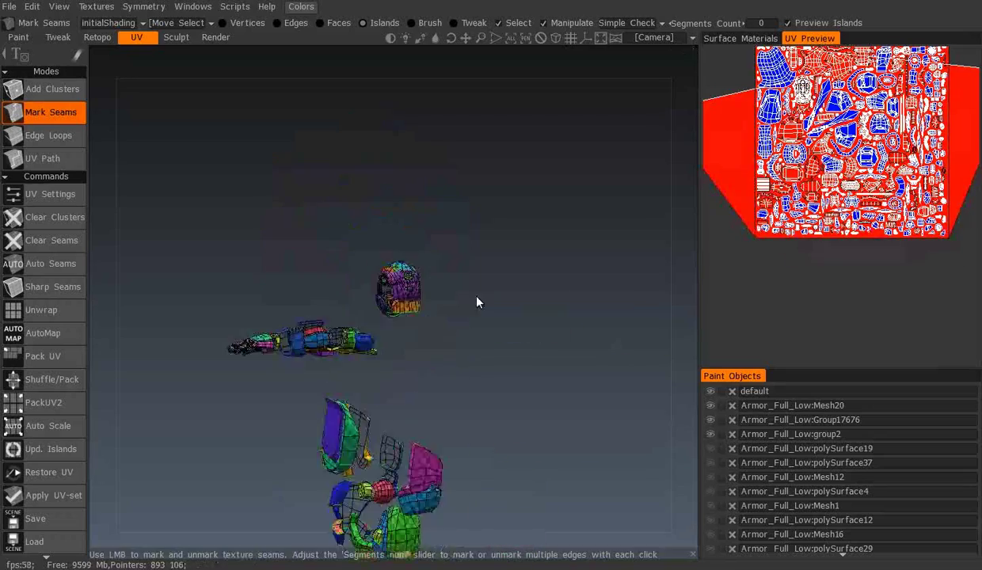
# - Hide Mesh12, polySurface37 and the other parts, leaving only the polySurface12 blocks visible
pyautogui.moveTo(475, 388); pyautogui.dragTo(351, 357)
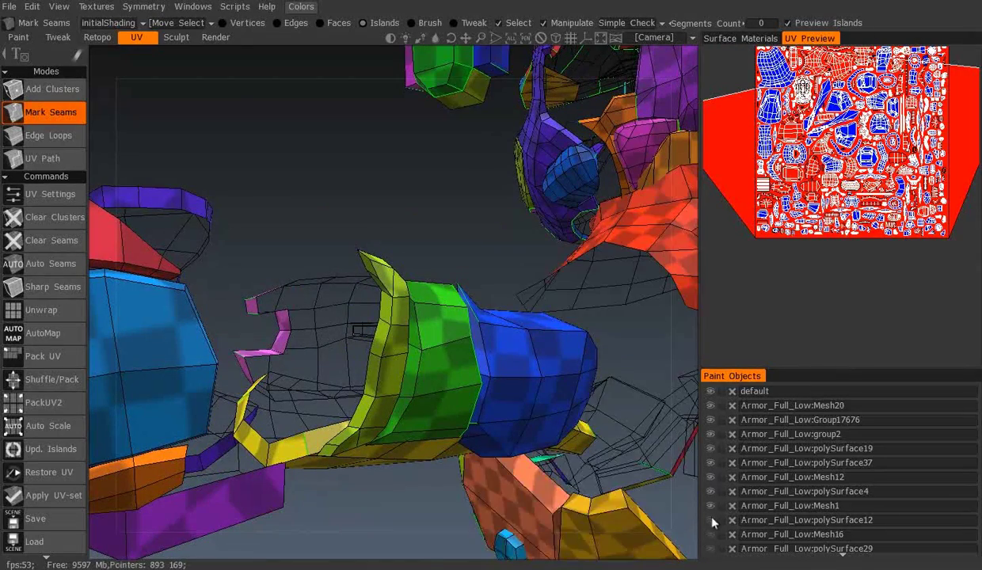
pyautogui.scroll(-2, 711, 520)
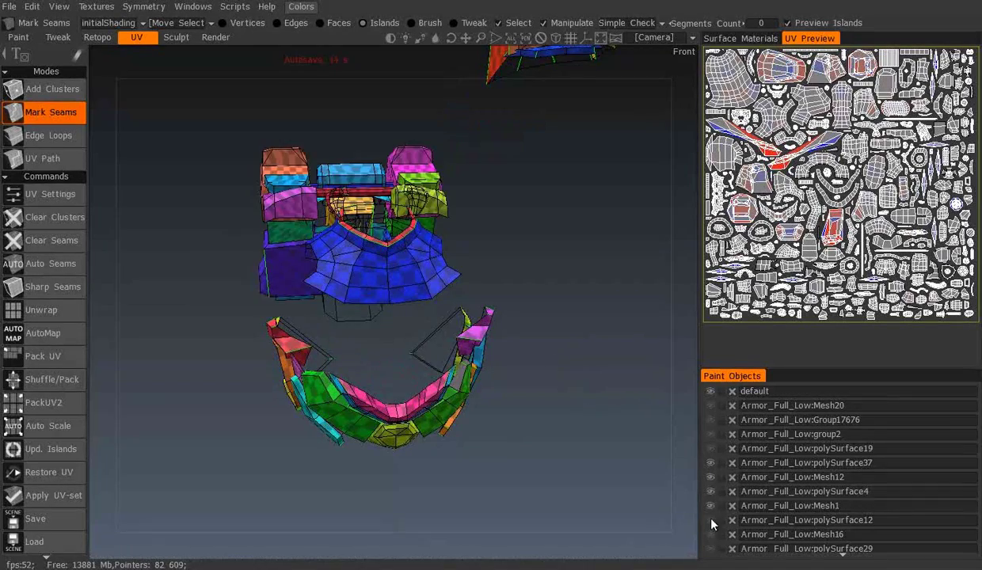
pyautogui.moveTo(710, 480)
pyautogui.mouseDown()
pyautogui.moveTo(710, 463)
pyautogui.moveTo(438, 242)
pyautogui.mouseUp()
pyautogui.scroll(-1, 733, 470)
pyautogui.scroll(3, 331, 216)
pyautogui.moveTo(331, 216); pyautogui.dragTo(445, 287)
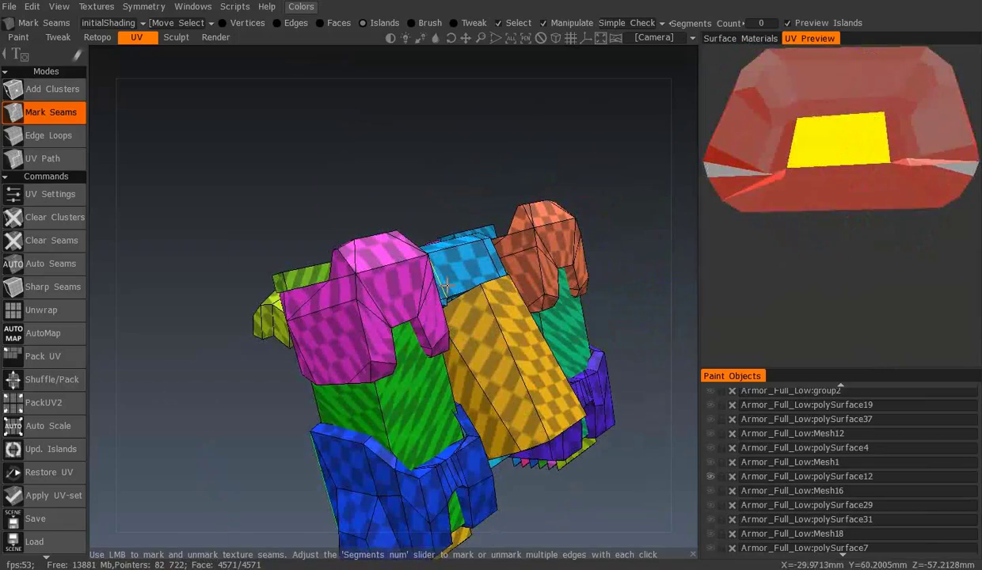
pyautogui.moveTo(526, 355)
pyautogui.mouseDown()
pyautogui.moveTo(366, 252)
pyautogui.moveTo(274, 109)
pyautogui.moveTo(390, 258)
pyautogui.mouseUp()
pyautogui.scroll(5, 391, 258)
pyautogui.moveTo(372, 182)
pyautogui.mouseDown()
pyautogui.moveTo(379, 278)
pyautogui.moveTo(346, 287)
pyautogui.moveTo(335, 169)
pyautogui.moveTo(368, 222)
pyautogui.moveTo(360, 342)
pyautogui.mouseUp()
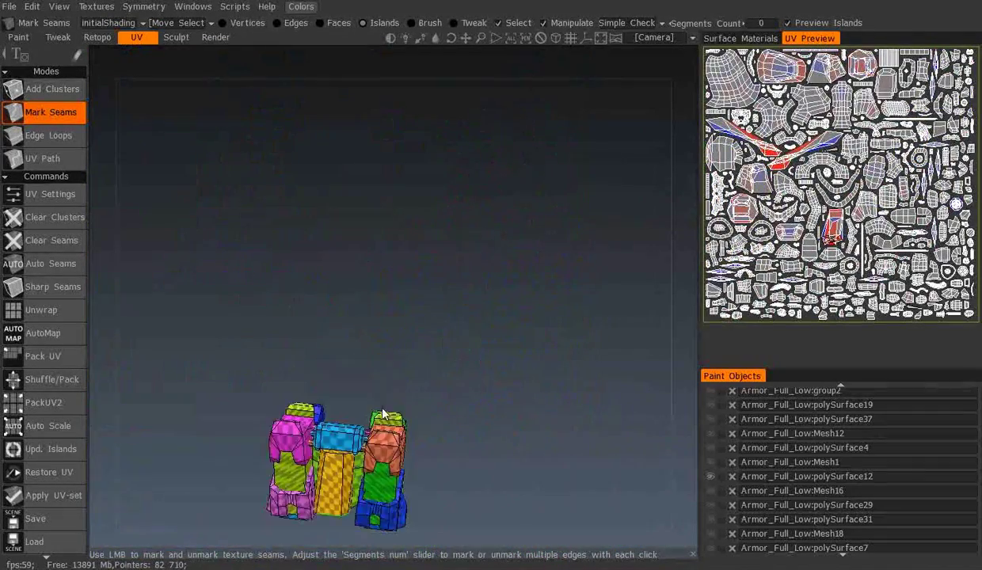
pyautogui.scroll(5, 381, 413)
# - Inspect the underside of the purple part and the green part of the polySurface12 blocks
pyautogui.moveTo(492, 331); pyautogui.dragTo(482, 202)
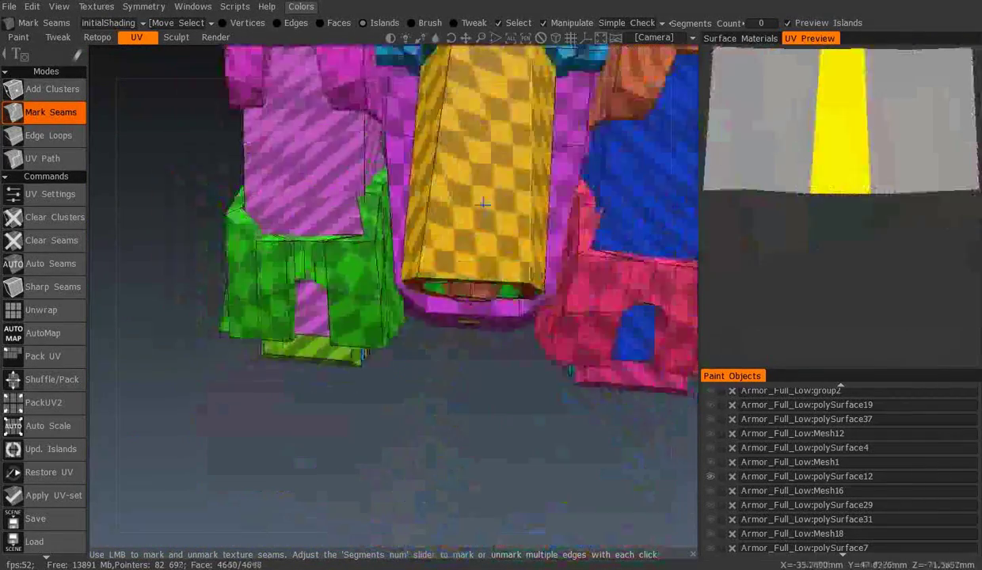
pyautogui.moveTo(408, 263); pyautogui.dragTo(372, 182)
pyautogui.scroll(3, 372, 182)
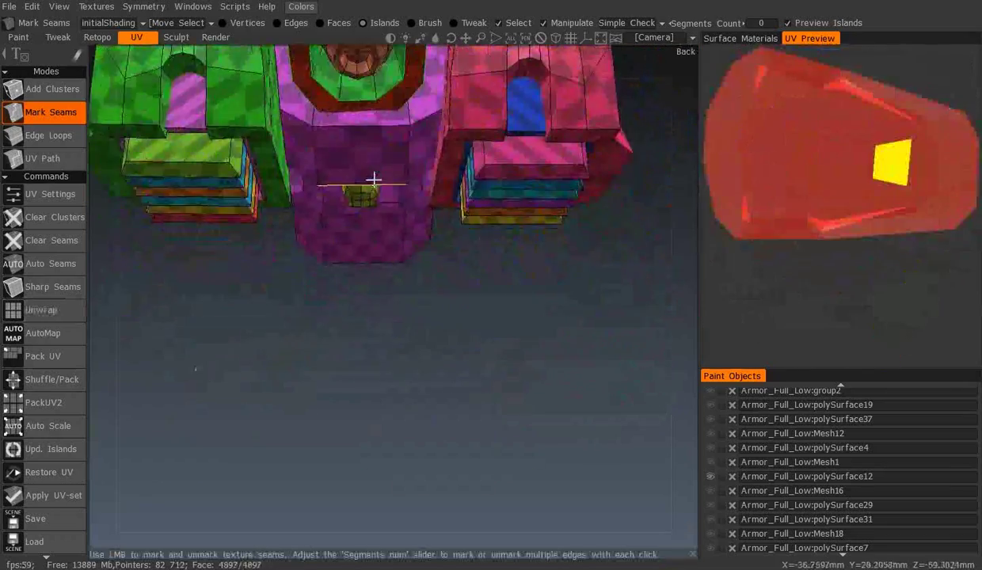
pyautogui.scroll(3, 440, 336)
pyautogui.moveTo(440, 336); pyautogui.dragTo(340, 139)
pyautogui.scroll(2, 340, 140)
pyautogui.moveTo(408, 149)
pyautogui.mouseDown()
pyautogui.moveTo(328, 209)
pyautogui.moveTo(455, 285)
pyautogui.moveTo(340, 202)
pyautogui.mouseUp()
pyautogui.scroll(-5, 431, 396)
pyautogui.scroll(5, 339, 281)
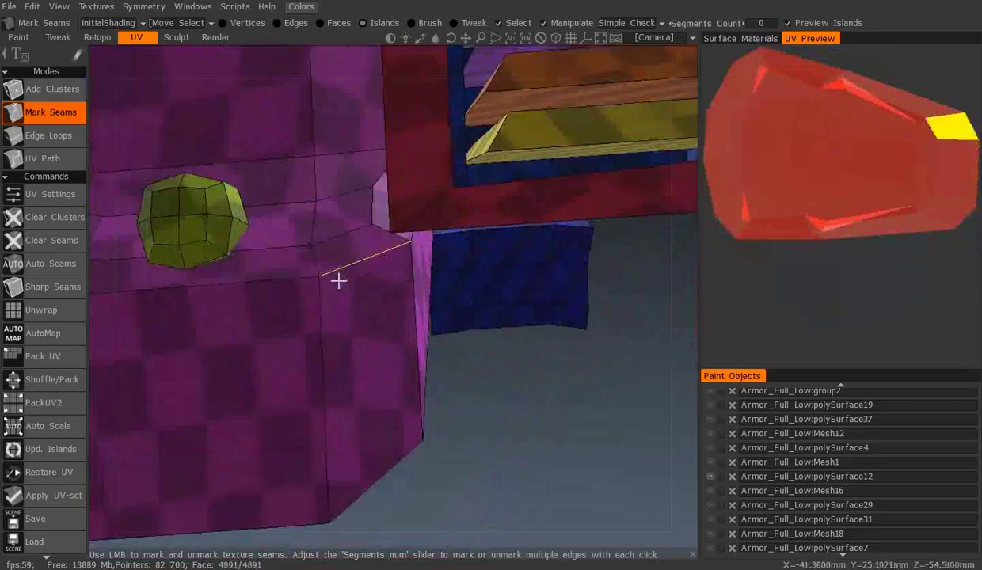
pyautogui.scroll(-5, 207, 229)
# - Examine the yellow piece and its housing from the front and several angles
pyautogui.moveTo(207, 229)
pyautogui.mouseDown()
pyautogui.moveTo(388, 365)
pyautogui.moveTo(360, 255)
pyautogui.mouseUp()
pyautogui.scroll(3, 388, 365)
pyautogui.scroll(-5, 388, 365)
pyautogui.scroll(4, 360, 256)
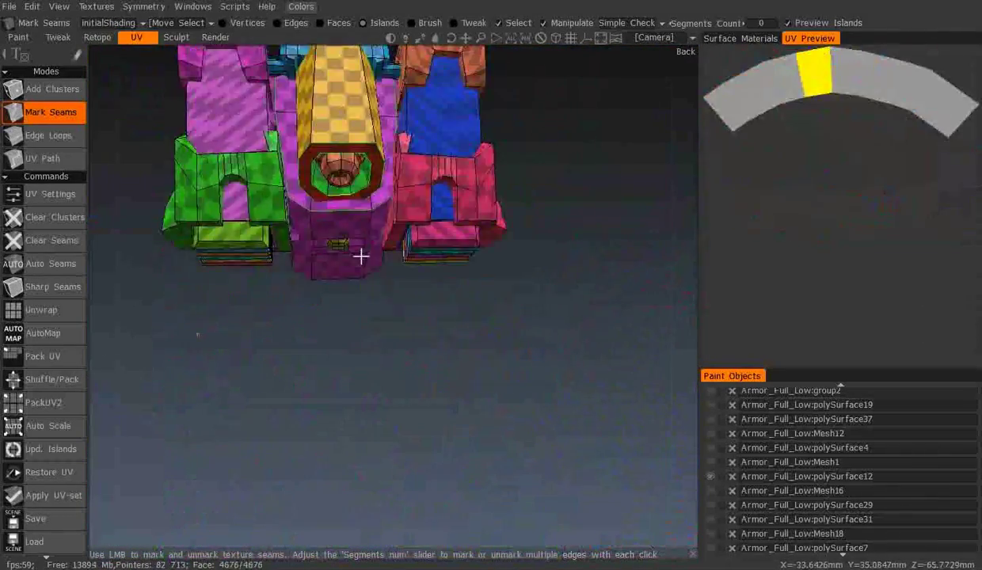
pyautogui.moveTo(407, 108)
pyautogui.mouseDown()
pyautogui.moveTo(399, 276)
pyautogui.moveTo(248, 192)
pyautogui.mouseUp()
pyautogui.scroll(2, 408, 210)
pyautogui.scroll(2, 393, 263)
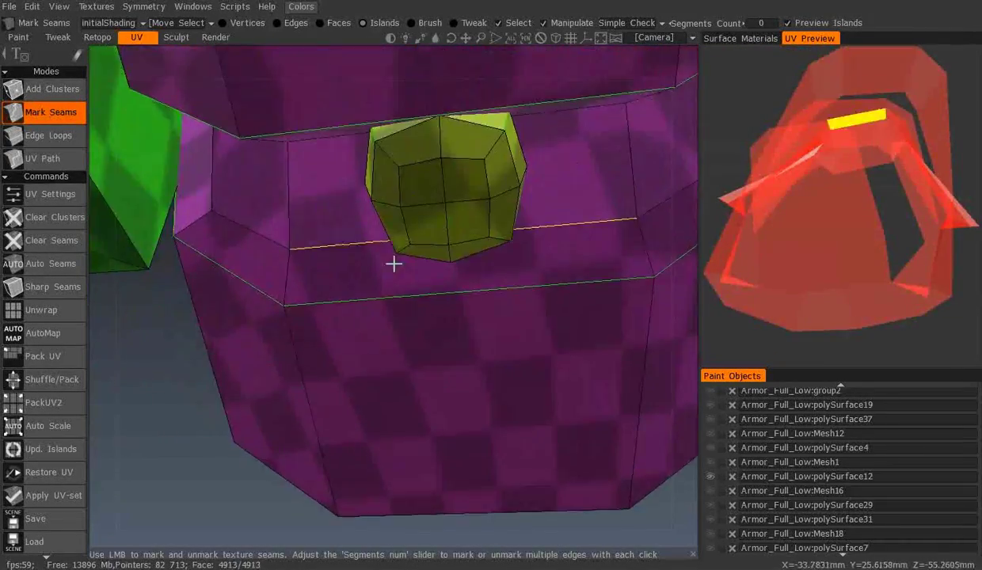
pyautogui.scroll(-5, 393, 264)
pyautogui.moveTo(432, 274)
pyautogui.mouseDown()
pyautogui.moveTo(432, 225)
pyautogui.moveTo(419, 259)
pyautogui.moveTo(520, 261)
pyautogui.mouseUp()
pyautogui.scroll(4, 520, 261)
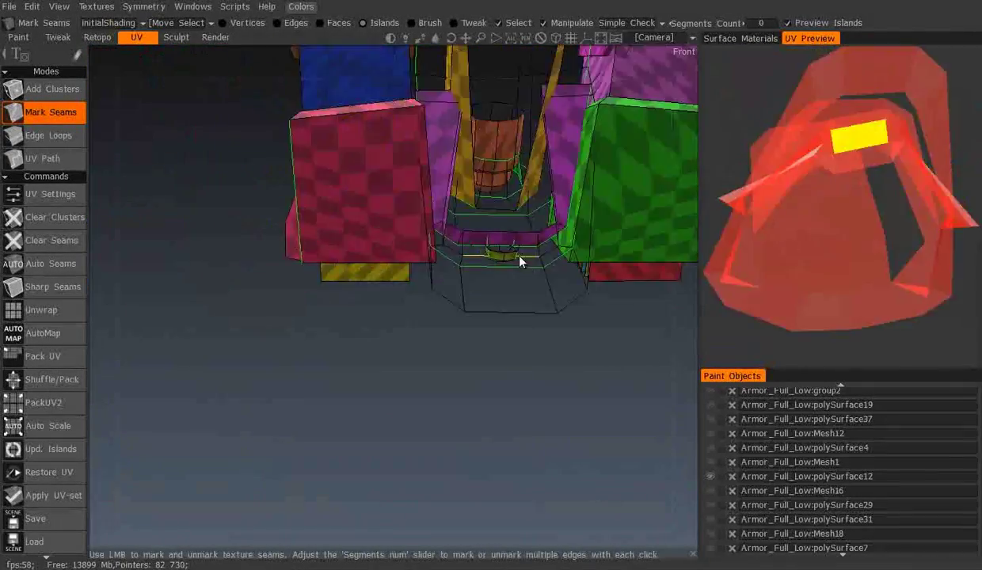
pyautogui.scroll(-5, 366, 267)
pyautogui.scroll(4, 381, 328)
pyautogui.moveTo(382, 329)
pyautogui.mouseDown()
pyautogui.moveTo(373, 325)
pyautogui.moveTo(460, 416)
pyautogui.moveTo(440, 297)
pyautogui.moveTo(399, 269)
pyautogui.mouseUp()
pyautogui.scroll(4, 441, 297)
pyautogui.scroll(-5, 424, 287)
pyautogui.scroll(4, 445, 311)
pyautogui.scroll(-5, 398, 269)
pyautogui.scroll(4, 449, 355)
# - Review the blocks from above and behind, ending on the yellow-green piece
pyautogui.moveTo(449, 356)
pyautogui.mouseDown()
pyautogui.moveTo(508, 304)
pyautogui.moveTo(444, 261)
pyautogui.moveTo(427, 317)
pyautogui.moveTo(308, 371)
pyautogui.moveTo(325, 324)
pyautogui.moveTo(372, 277)
pyautogui.moveTo(417, 254)
pyautogui.moveTo(208, 213)
pyautogui.moveTo(432, 192)
pyautogui.moveTo(322, 217)
pyautogui.mouseUp()
pyautogui.scroll(4, 419, 340)
pyautogui.scroll(-3, 419, 340)
pyautogui.scroll(3, 319, 311)
pyautogui.scroll(-3, 327, 301)
pyautogui.scroll(4, 417, 254)
pyautogui.moveTo(313, 175)
pyautogui.mouseDown()
pyautogui.moveTo(373, 252)
pyautogui.moveTo(372, 291)
pyautogui.moveTo(400, 248)
pyautogui.moveTo(362, 193)
pyautogui.mouseUp()
pyautogui.moveTo(301, 187)
pyautogui.mouseDown()
pyautogui.moveTo(609, 492)
pyautogui.moveTo(335, 250)
pyautogui.mouseUp()
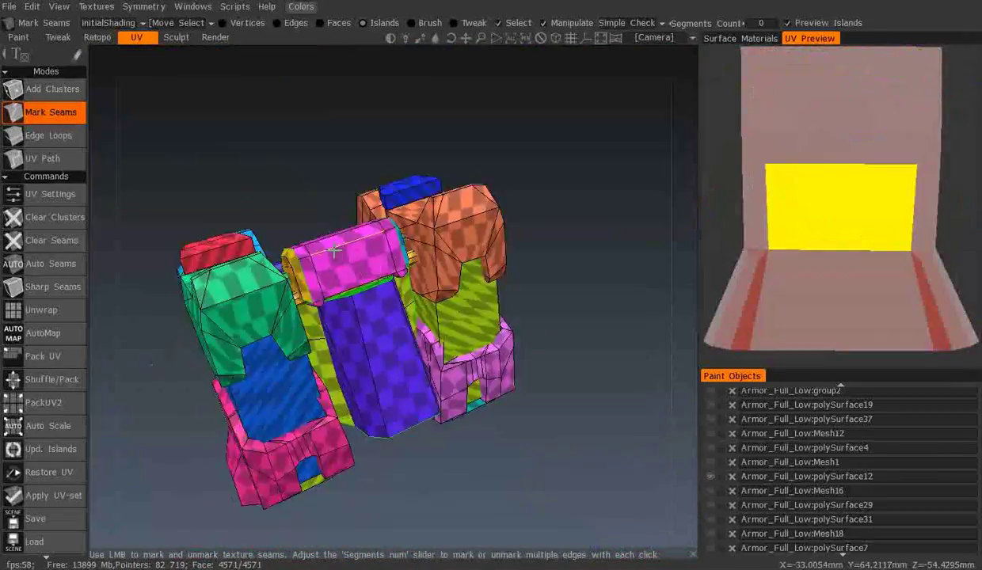
pyautogui.scroll(5, 334, 250)
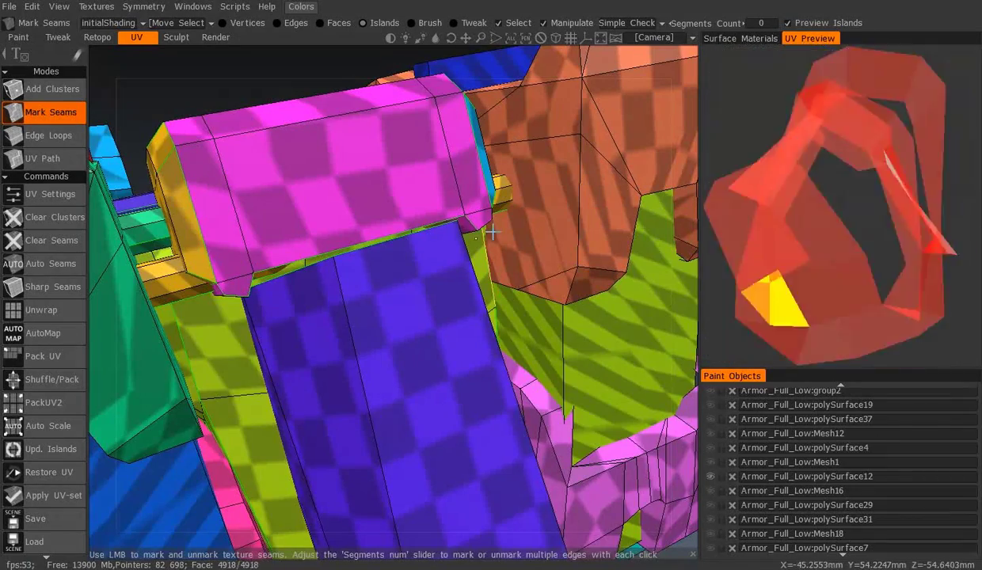
pyautogui.scroll(-3, 432, 197)
pyautogui.scroll(-3, 431, 197)
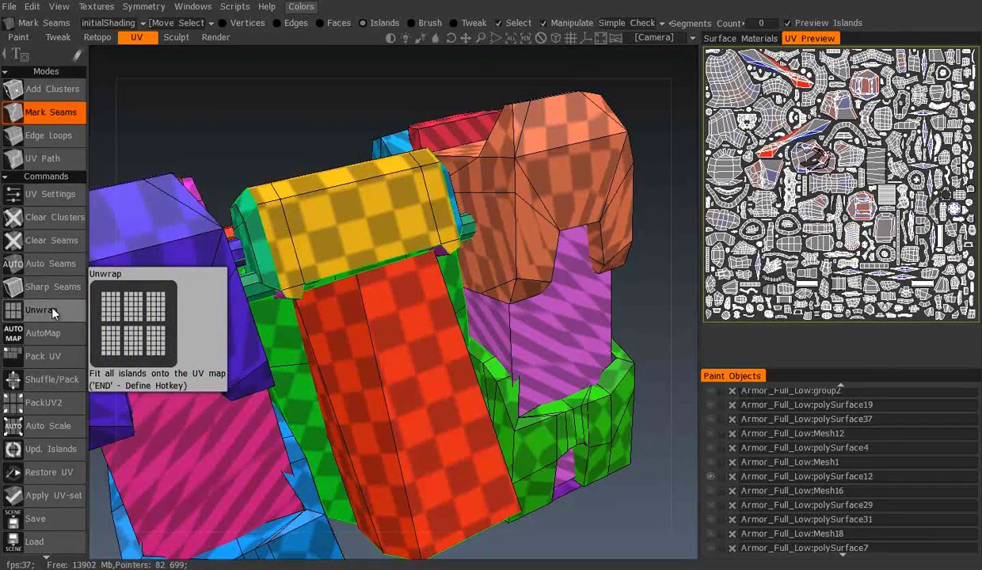
pyautogui.moveTo(198, 119); pyautogui.dragTo(455, 392)
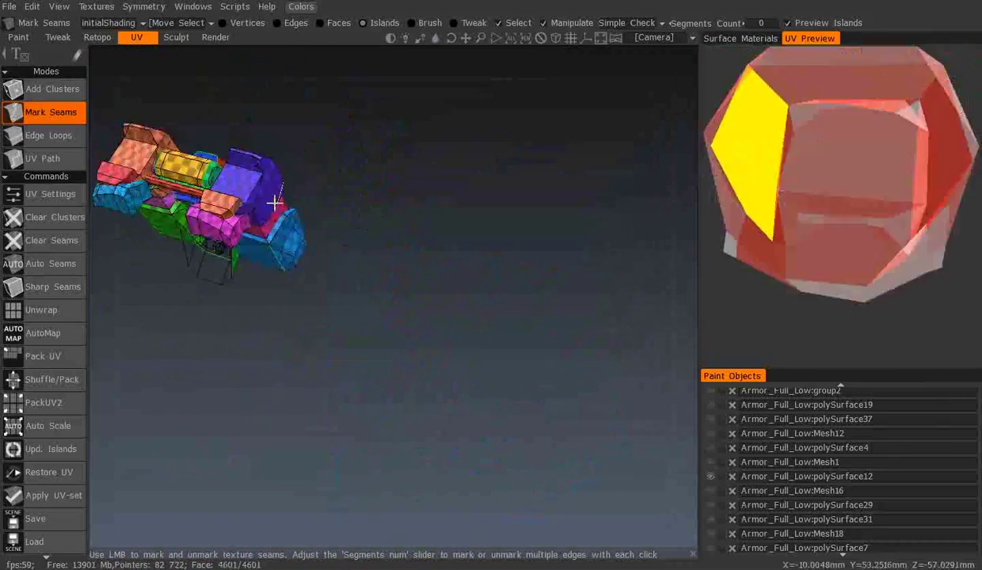
pyautogui.moveTo(184, 219)
pyautogui.mouseDown()
pyautogui.moveTo(516, 368)
pyautogui.moveTo(690, 488)
pyautogui.mouseUp()
pyautogui.scroll(5, 348, 412)
pyautogui.moveTo(394, 395); pyautogui.dragTo(391, 327)
pyautogui.scroll(-3, 391, 326)
pyautogui.moveTo(306, 243)
pyautogui.mouseDown()
pyautogui.moveTo(356, 281)
pyautogui.moveTo(514, 261)
pyautogui.moveTo(370, 322)
pyautogui.moveTo(305, 282)
pyautogui.moveTo(329, 309)
pyautogui.moveTo(230, 111)
pyautogui.mouseUp()
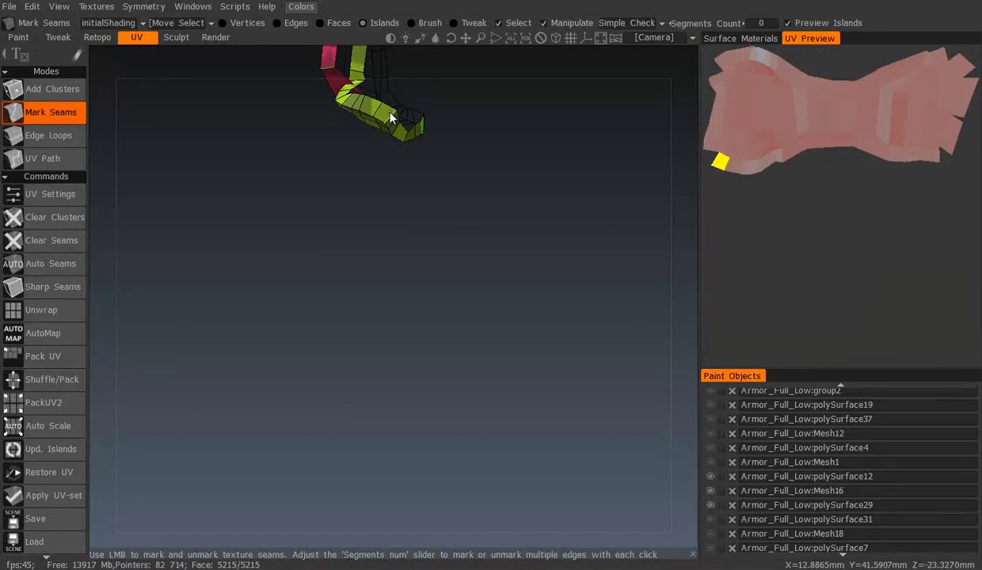
# - Inspect the green and pink piece's mesh and islands from several angles
pyautogui.scroll(-3, 391, 117)
pyautogui.scroll(5, 487, 270)
pyautogui.moveTo(506, 232)
pyautogui.mouseDown()
pyautogui.moveTo(460, 191)
pyautogui.moveTo(324, 350)
pyautogui.moveTo(406, 185)
pyautogui.mouseUp()
pyautogui.scroll(-2, 460, 192)
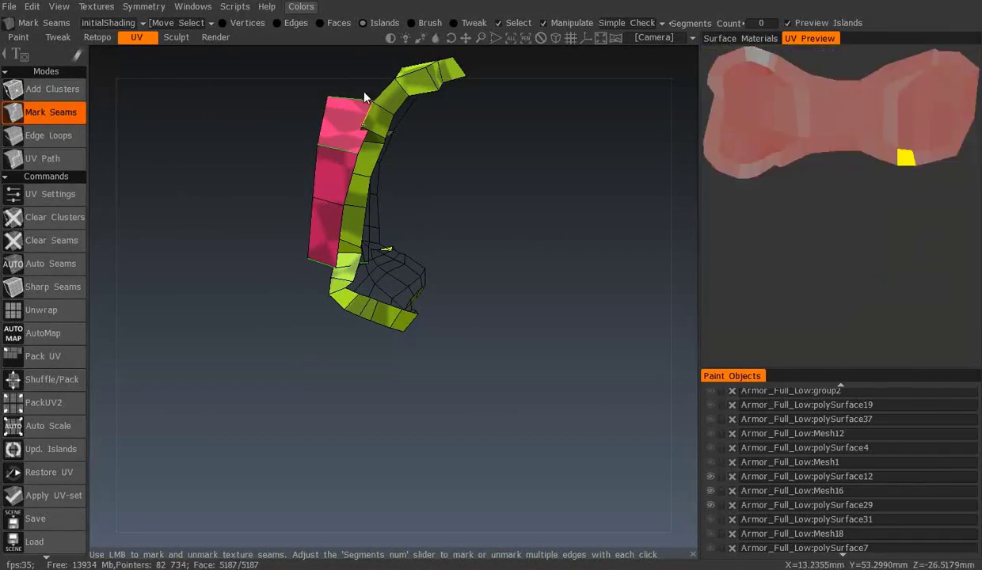
pyautogui.moveTo(420, 283)
pyautogui.mouseDown()
pyautogui.moveTo(138, 202)
pyautogui.moveTo(396, 238)
pyautogui.moveTo(462, 264)
pyautogui.mouseUp()
pyautogui.scroll(3, 462, 263)
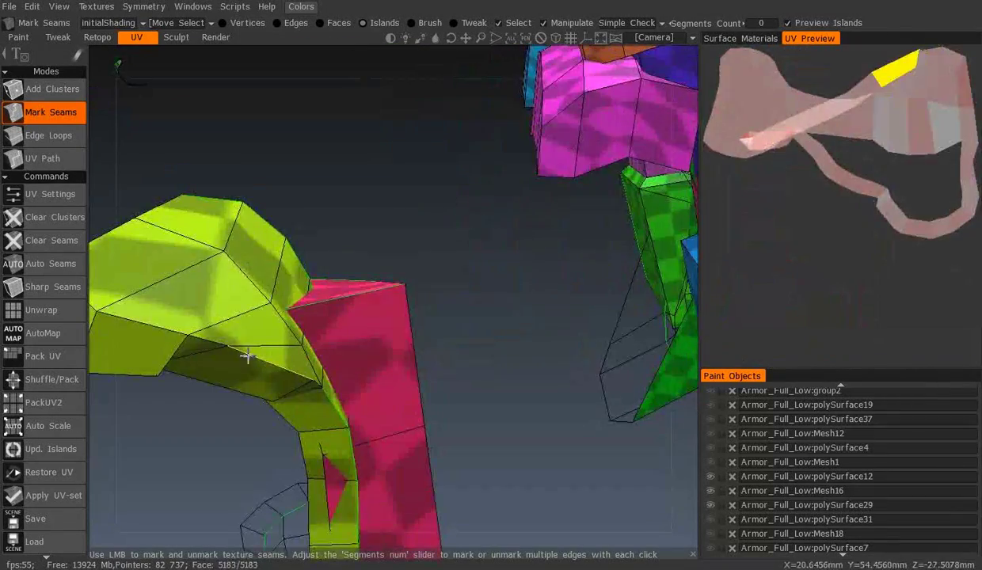
pyautogui.moveTo(449, 311)
pyautogui.mouseDown()
pyautogui.moveTo(324, 275)
pyautogui.moveTo(329, 356)
pyautogui.mouseUp()
pyautogui.scroll(-3, 420, 305)
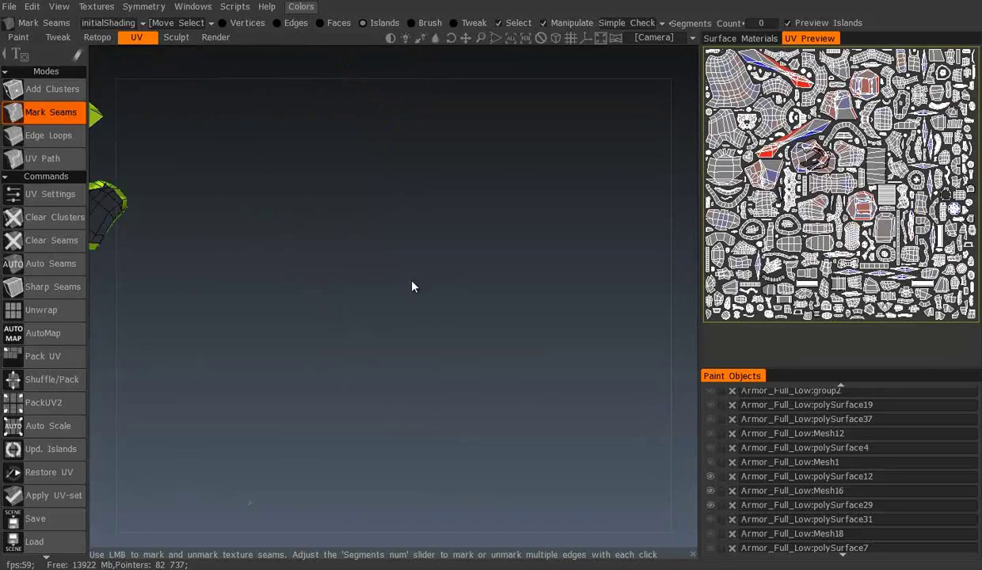
pyautogui.scroll(3, 411, 287)
pyautogui.scroll(-3, 500, 335)
pyautogui.moveTo(475, 364); pyautogui.dragTo(444, 412)
pyautogui.moveTo(349, 51)
pyautogui.mouseDown()
pyautogui.moveTo(496, 351)
pyautogui.moveTo(451, 339)
pyautogui.moveTo(338, 385)
pyautogui.mouseUp()
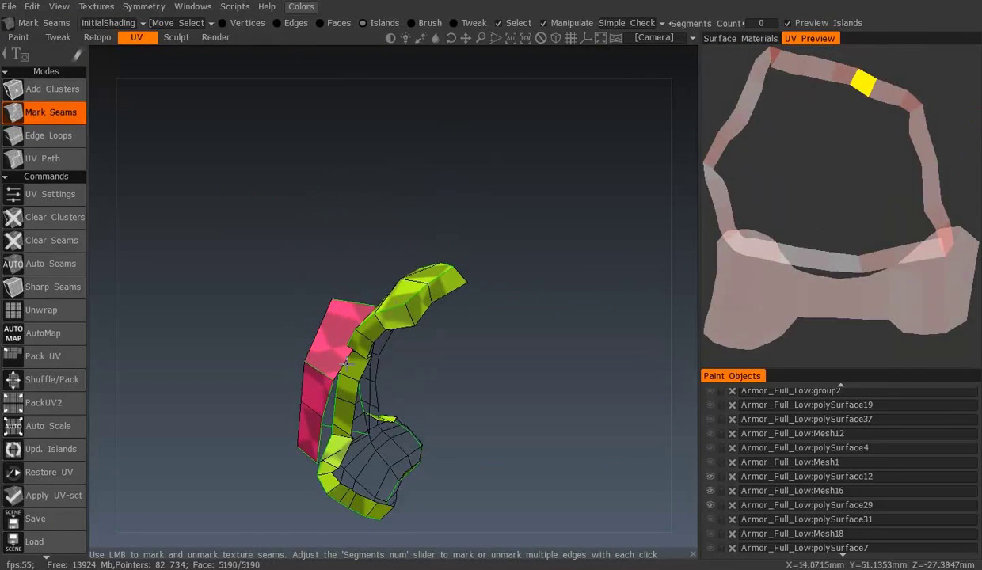
pyautogui.scroll(-5, 510, 388)
pyautogui.moveTo(511, 388); pyautogui.dragTo(511, 404)
pyautogui.scroll(5, 510, 403)
pyautogui.moveTo(316, 356); pyautogui.dragTo(176, 354)
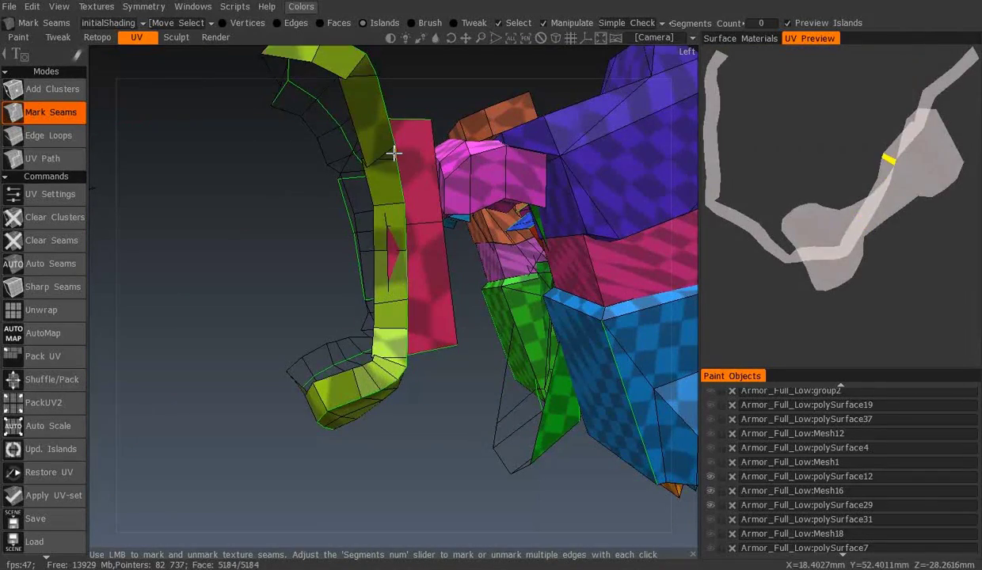
# - Run Unwrap from the UV room's Commands panel to rebuild the islands with the new seams
pyautogui.click(41, 310)
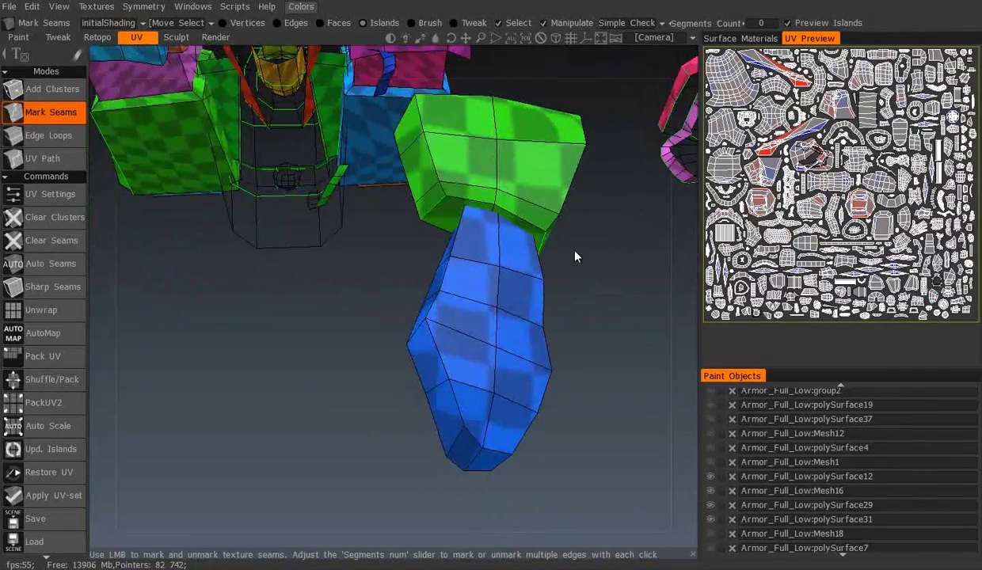
pyautogui.moveTo(143, 356); pyautogui.dragTo(248, 366)
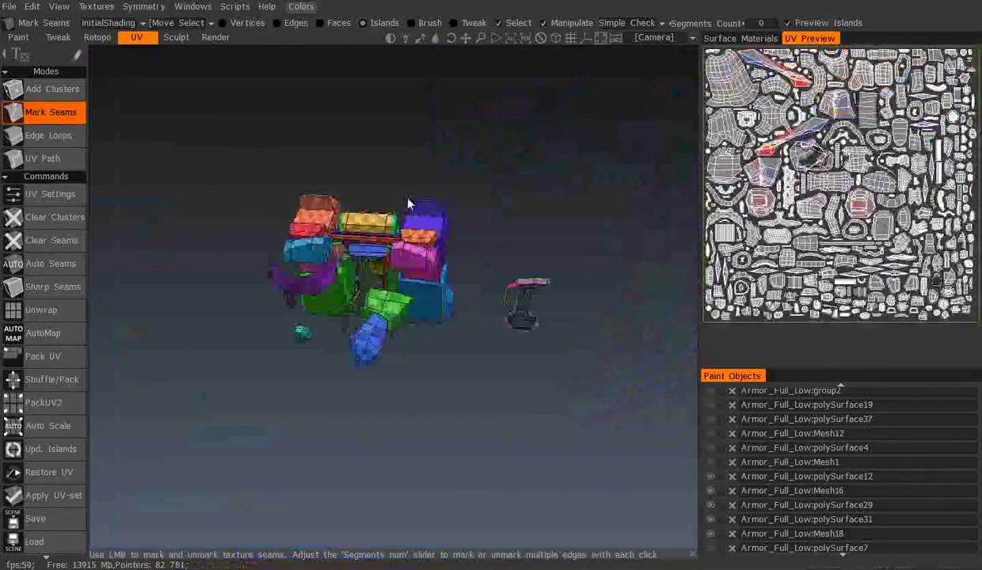
pyautogui.scroll(-1, 732, 525)
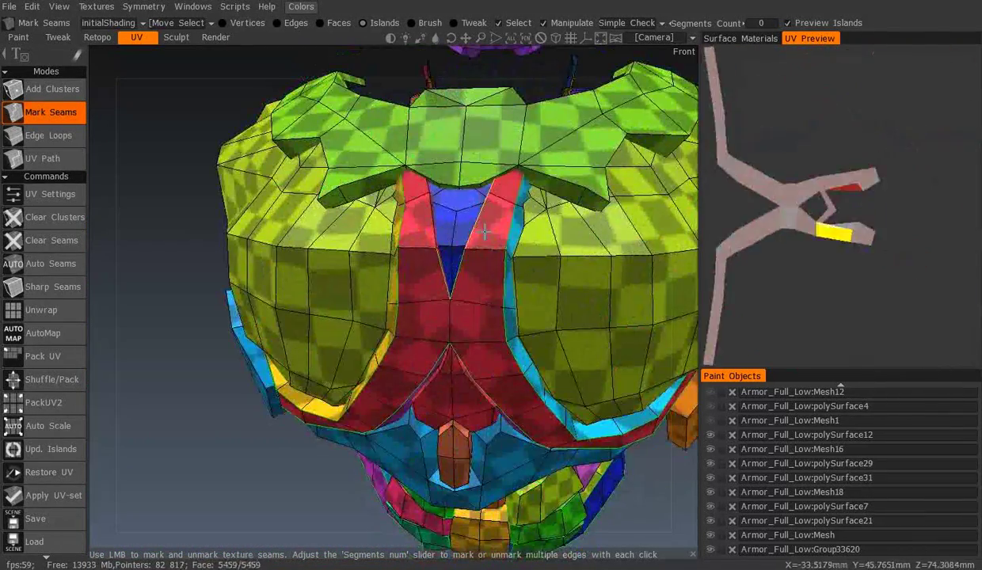
# - Unmark the chest plate's V-shaped seam so the blue island joins the red one, then inspect other pieces
pyautogui.click(479, 245)
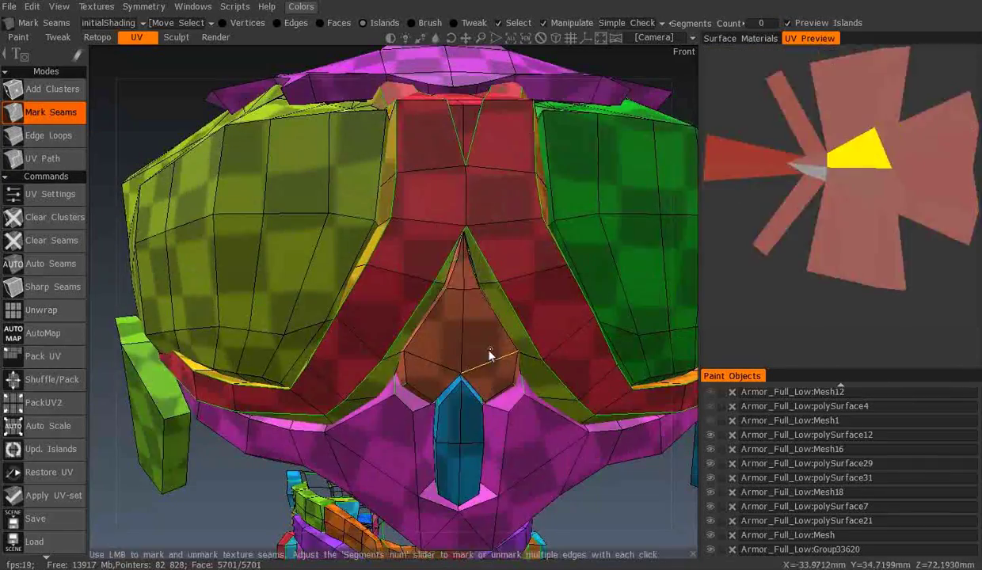
pyautogui.moveTo(492, 377)
pyautogui.mouseDown(button='middle')
pyautogui.moveTo(372, 276)
pyautogui.moveTo(524, 285)
pyautogui.moveTo(440, 193)
pyautogui.moveTo(475, 252)
pyautogui.moveTo(431, 223)
pyautogui.moveTo(432, 246)
pyautogui.moveTo(417, 245)
pyautogui.moveTo(463, 271)
pyautogui.moveTo(459, 329)
pyautogui.moveTo(420, 325)
pyautogui.moveTo(285, 213)
pyautogui.moveTo(249, 256)
pyautogui.moveTo(442, 279)
pyautogui.moveTo(340, 237)
pyautogui.moveTo(507, 236)
pyautogui.mouseUp(button='middle')
pyautogui.scroll(5, 502, 342)
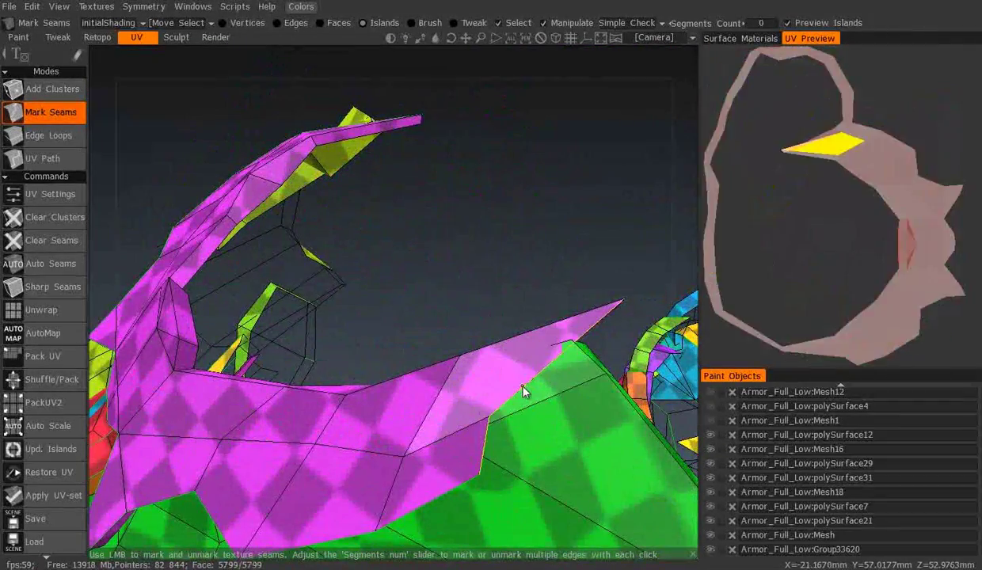
pyautogui.moveTo(197, 267)
pyautogui.mouseDown(button='middle')
pyautogui.moveTo(322, 320)
pyautogui.moveTo(574, 191)
pyautogui.moveTo(490, 267)
pyautogui.moveTo(461, 231)
pyautogui.moveTo(547, 256)
pyautogui.mouseUp(button='middle')
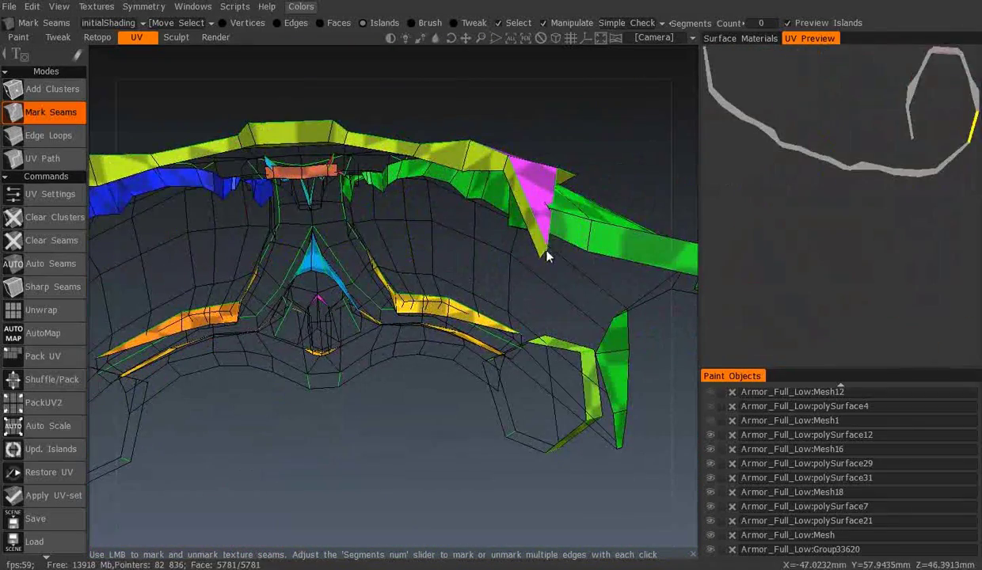
pyautogui.moveTo(464, 227)
pyautogui.mouseDown(button='middle')
pyautogui.moveTo(250, 349)
pyautogui.moveTo(377, 325)
pyautogui.moveTo(236, 343)
pyautogui.moveTo(444, 342)
pyautogui.moveTo(316, 202)
pyautogui.moveTo(420, 263)
pyautogui.moveTo(412, 220)
pyautogui.moveTo(397, 314)
pyautogui.mouseUp(button='middle')
pyautogui.scroll(5, 316, 201)
pyautogui.scroll(2, 420, 263)
pyautogui.scroll(3, 594, 324)
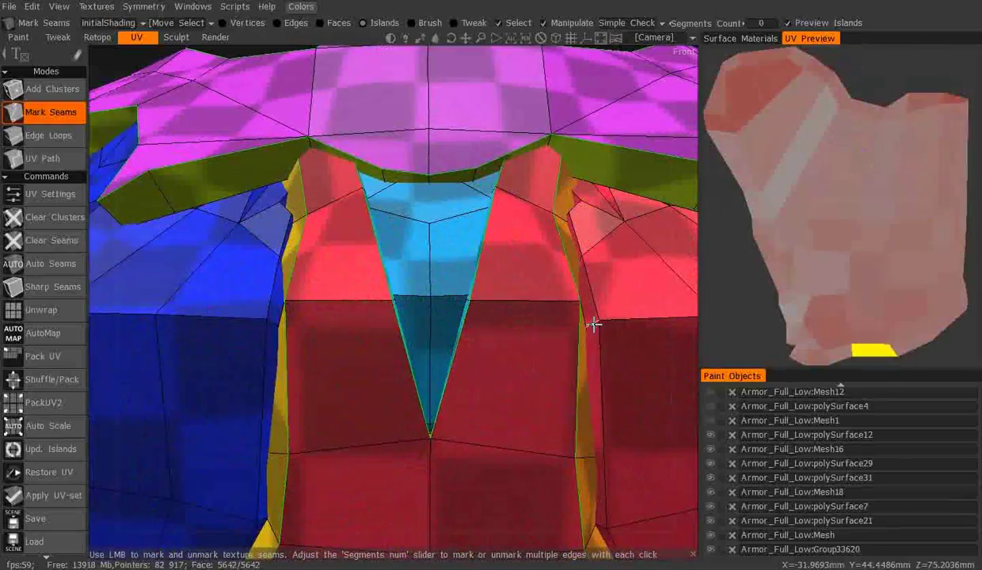
pyautogui.scroll(-5, 181, 307)
pyautogui.moveTo(643, 476)
pyautogui.mouseDown(button='middle')
pyautogui.moveTo(405, 300)
pyautogui.moveTo(505, 268)
pyautogui.moveTo(367, 281)
pyautogui.moveTo(590, 271)
pyautogui.moveTo(505, 428)
pyautogui.moveTo(392, 311)
pyautogui.mouseUp(button='middle')
pyautogui.moveTo(324, 321)
pyautogui.mouseDown(button='middle')
pyautogui.moveTo(476, 323)
pyautogui.moveTo(526, 226)
pyautogui.moveTo(410, 268)
pyautogui.moveTo(439, 190)
pyautogui.moveTo(449, 106)
pyautogui.moveTo(398, 199)
pyautogui.moveTo(265, 192)
pyautogui.moveTo(762, 504)
pyautogui.mouseUp(button='middle')
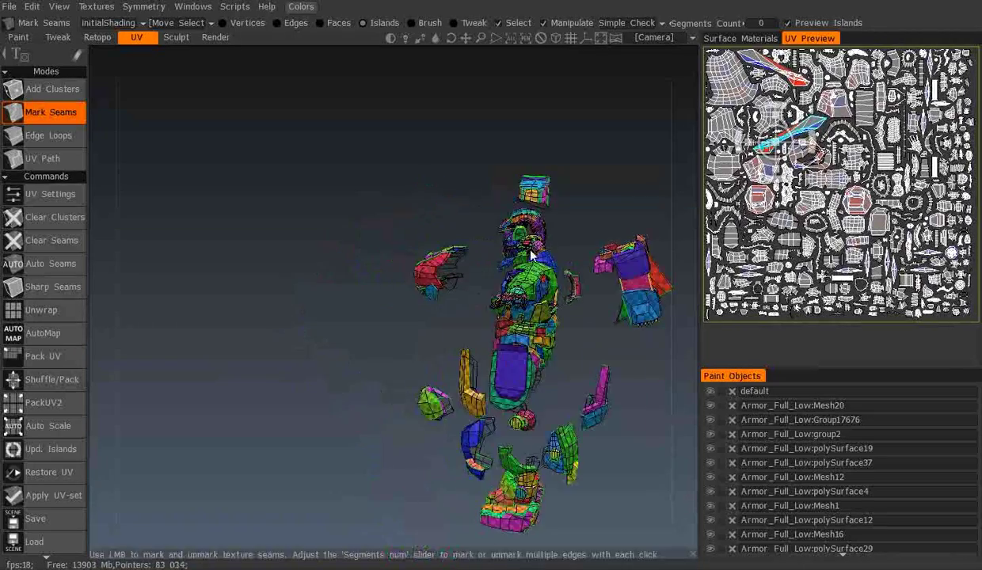
# - Export the armor from 3D-Coat as Armor Full Low, overwriting the existing file
pyautogui.moveTo(602, 334); pyautogui.dragTo(438, 297, button='middle')
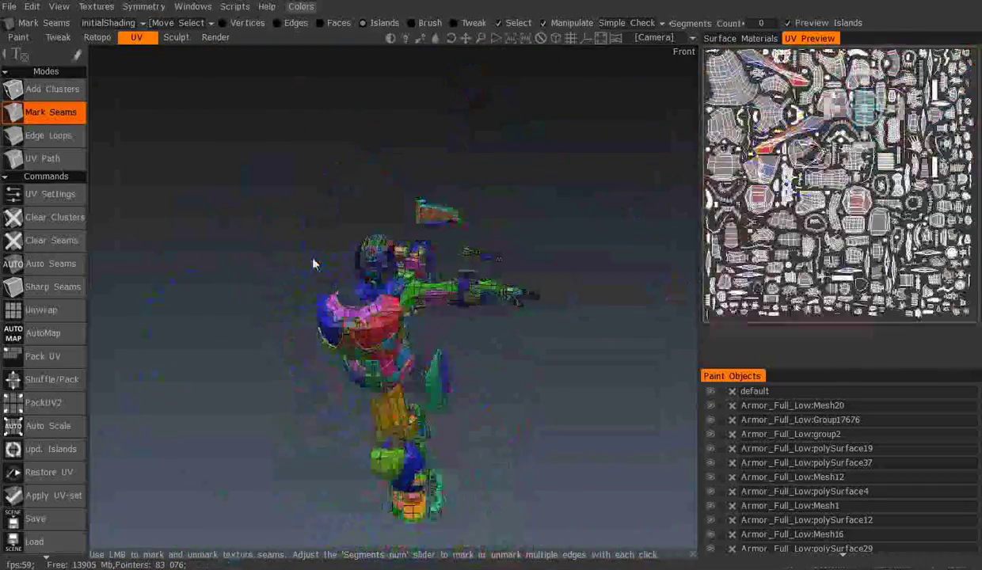
pyautogui.doubleClick(168, 94)
pyautogui.click(517, 285)
pyautogui.click(312, 502)
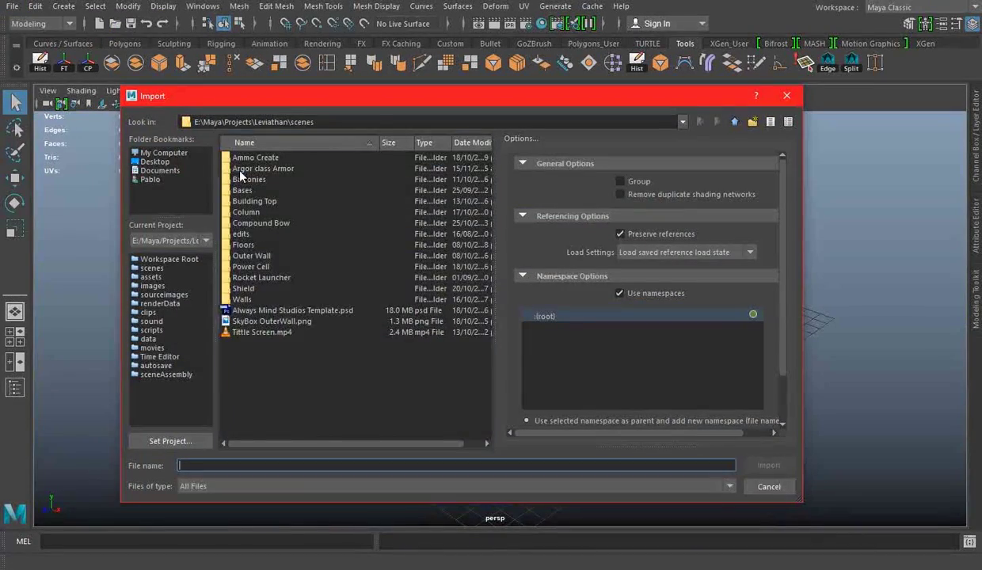
# - Import Armor Full Low.obj from the Argor class Armor / Ready for game folder into Maya
pyautogui.doubleClick(240, 169)
pyautogui.click(249, 190)
pyautogui.doubleClick(265, 268)
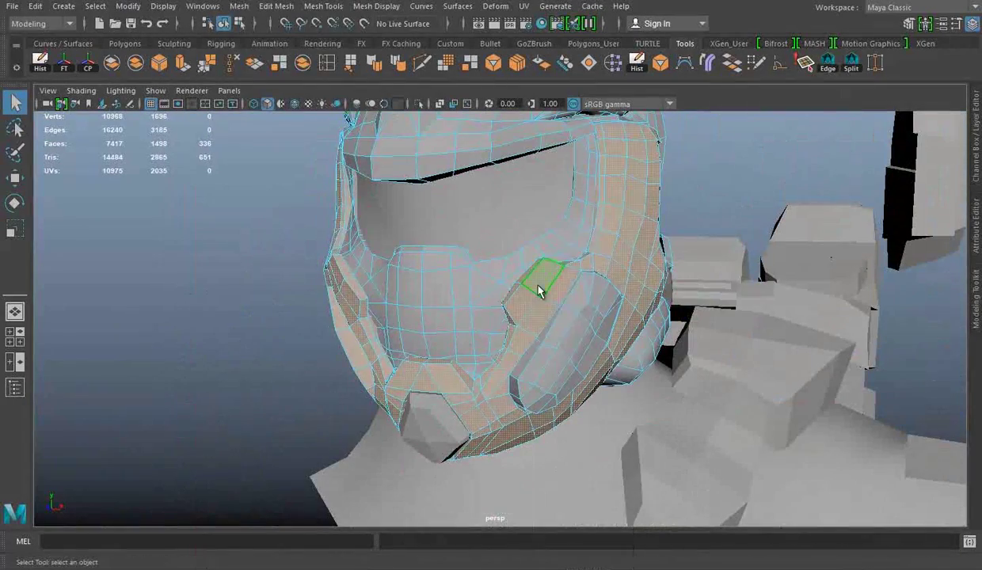
# - Separate the imported armor mesh into pieces and check its UVs in the UV Editor
pyautogui.click(239, 5)
pyautogui.click(262, 69)
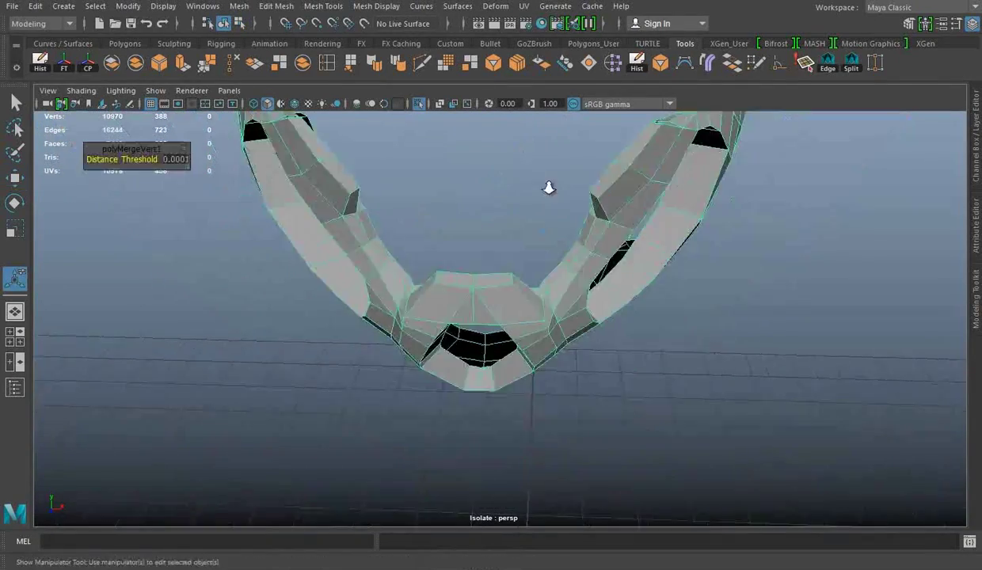
pyautogui.click(524, 5)
pyautogui.click(580, 35)
pyautogui.press('w')
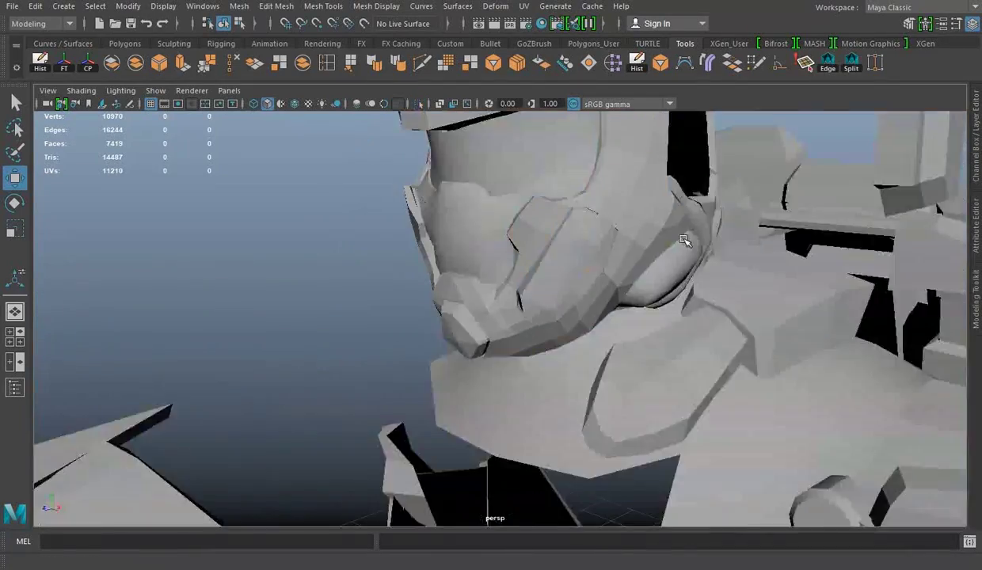
pyautogui.keyDown('alt'); pyautogui.moveTo(629, 197); pyautogui.dragTo(546, 264); pyautogui.keyUp('alt')
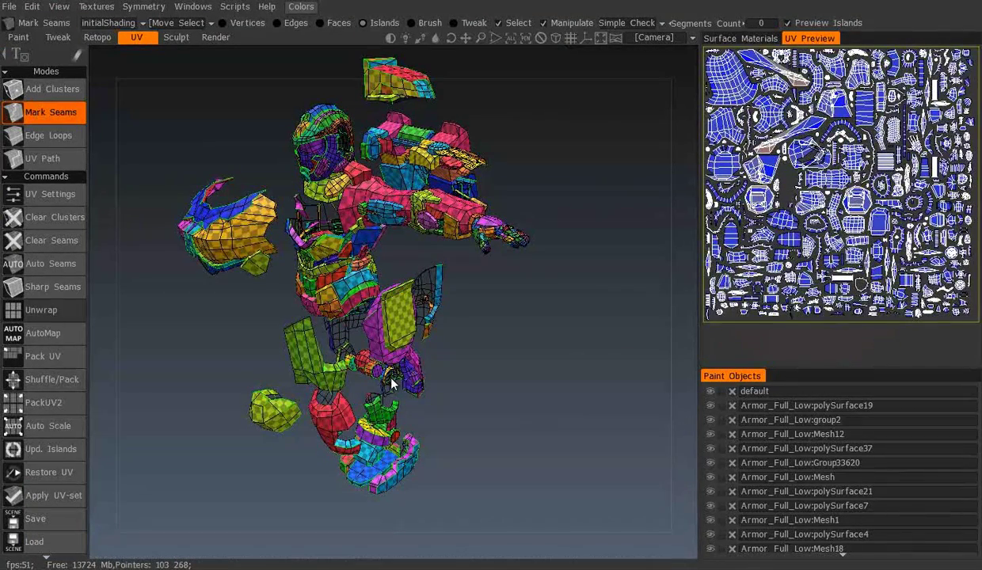
# - Hide the other armor parts and close in on the helmet ring's red front face
pyautogui.moveTo(710, 405); pyautogui.dragTo(710, 462)
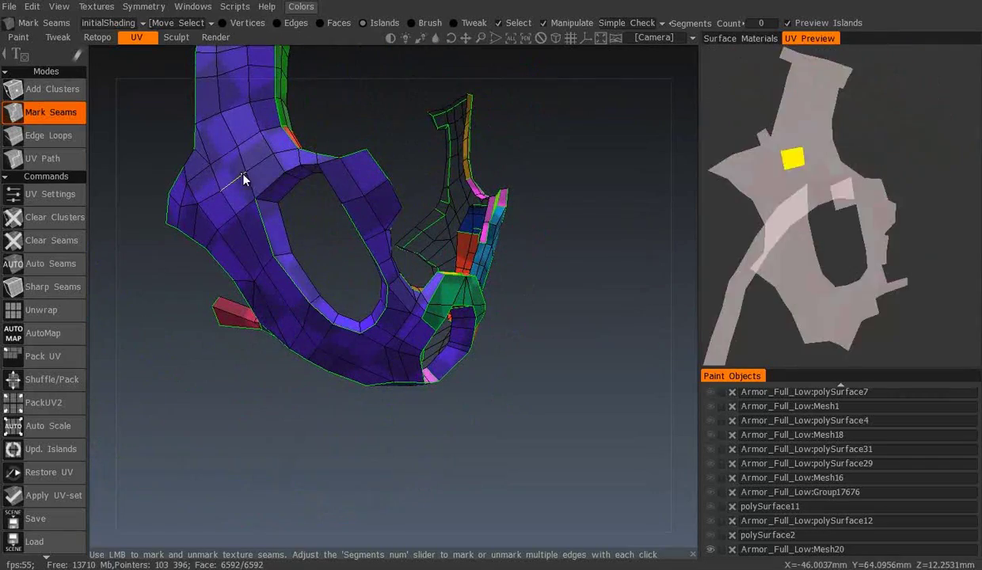
pyautogui.moveTo(336, 194); pyautogui.dragTo(440, 173, button='middle')
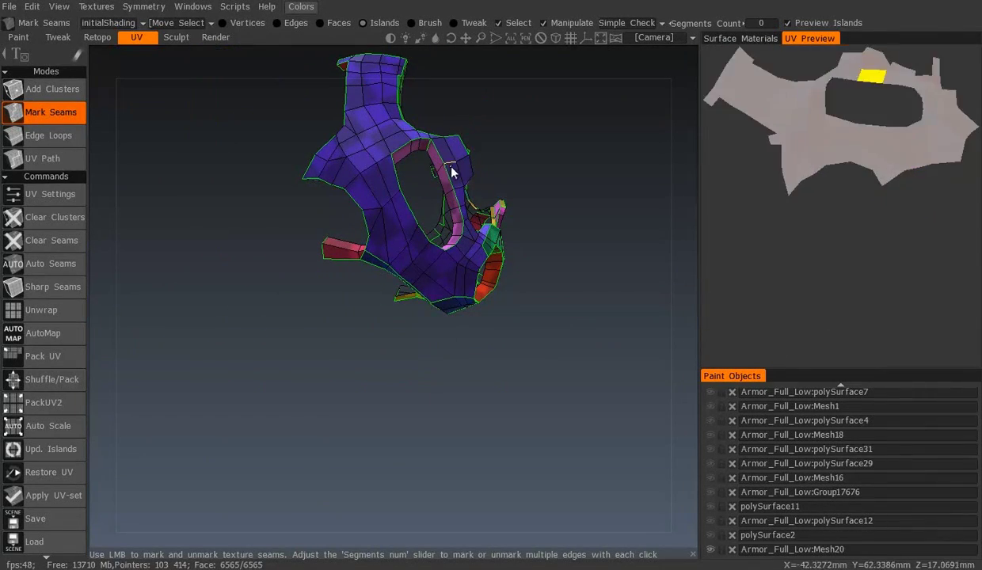
pyautogui.scroll(5, 451, 172)
pyautogui.scroll(3, 333, 258)
pyautogui.moveTo(558, 210)
pyautogui.mouseDown(button='middle')
pyautogui.moveTo(485, 248)
pyautogui.moveTo(477, 222)
pyautogui.moveTo(411, 296)
pyautogui.moveTo(411, 385)
pyautogui.moveTo(385, 386)
pyautogui.moveTo(399, 410)
pyautogui.moveTo(390, 399)
pyautogui.moveTo(414, 297)
pyautogui.moveTo(586, 408)
pyautogui.mouseUp(button='middle')
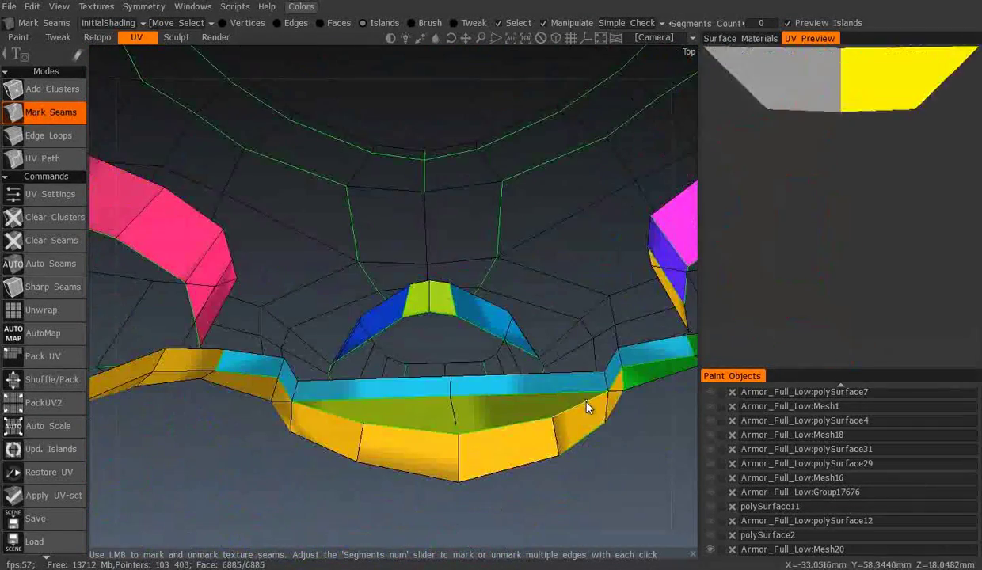
pyautogui.moveTo(236, 393)
pyautogui.mouseDown(button='middle')
pyautogui.moveTo(417, 417)
pyautogui.moveTo(414, 210)
pyautogui.mouseUp(button='middle')
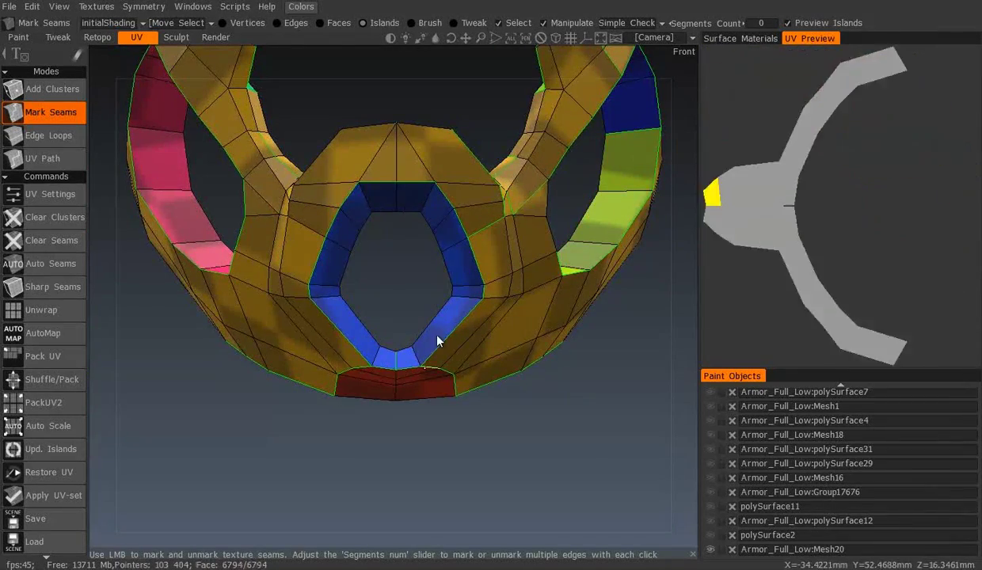
pyautogui.moveTo(438, 341); pyautogui.dragTo(408, 316, button='middle')
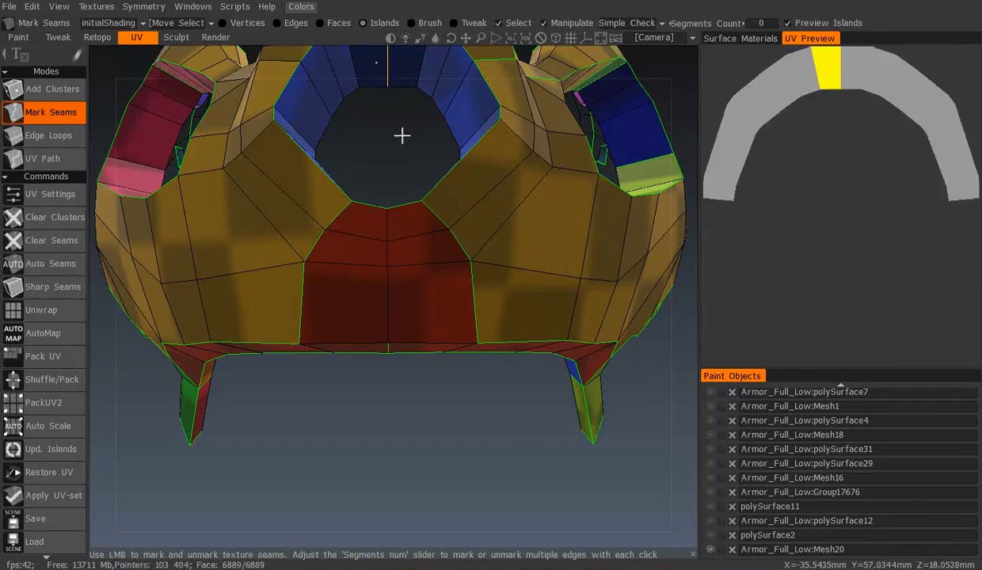
# - Merge the ring's red front island into the surrounding island, then inspect its inner band and underside
pyautogui.click(427, 265)
pyautogui.moveTo(428, 264)
pyautogui.mouseDown(button='middle')
pyautogui.moveTo(511, 219)
pyautogui.moveTo(447, 121)
pyautogui.mouseUp(button='middle')
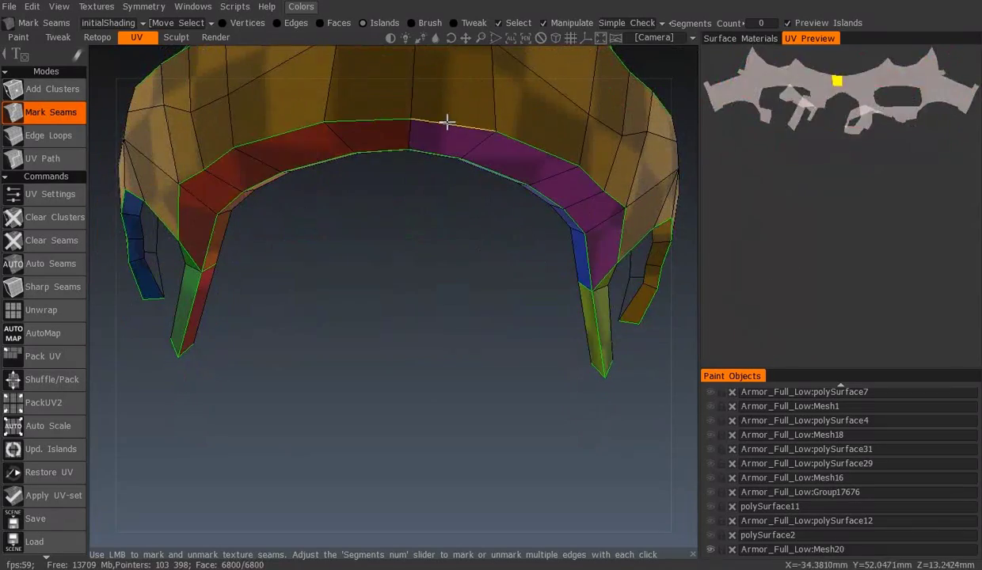
pyautogui.moveTo(425, 153)
pyautogui.mouseDown(button='middle')
pyautogui.moveTo(416, 131)
pyautogui.moveTo(194, 329)
pyautogui.mouseUp(button='middle')
pyautogui.moveTo(584, 280)
pyautogui.mouseDown(button='middle')
pyautogui.moveTo(344, 317)
pyautogui.moveTo(408, 303)
pyautogui.mouseUp(button='middle')
pyautogui.scroll(5, 408, 303)
pyautogui.moveTo(515, 313); pyautogui.dragTo(502, 307, button='middle')
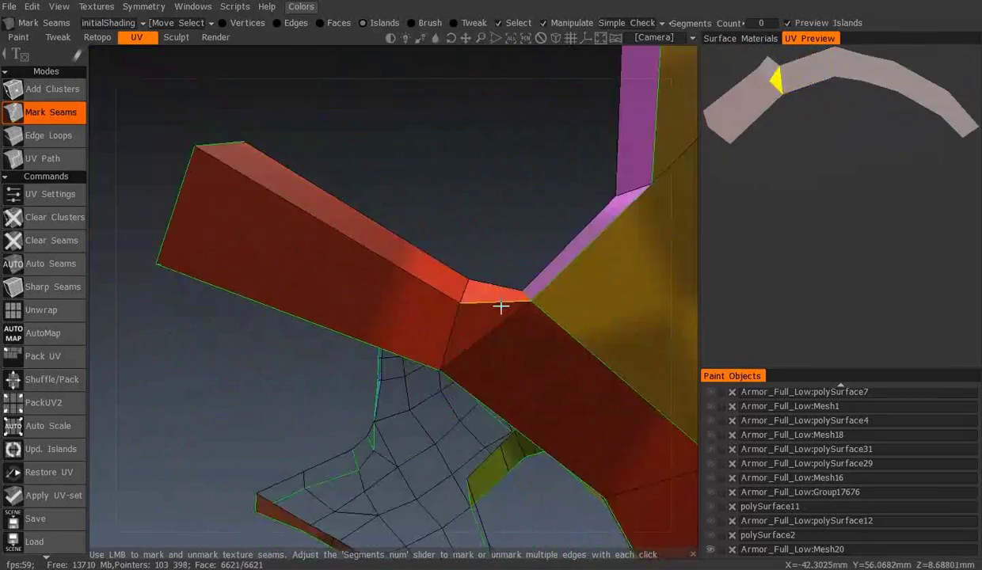
pyautogui.scroll(-5, 502, 307)
pyautogui.moveTo(368, 402)
pyautogui.mouseDown(button='middle')
pyautogui.moveTo(597, 391)
pyautogui.moveTo(535, 316)
pyautogui.moveTo(430, 344)
pyautogui.moveTo(520, 280)
pyautogui.moveTo(316, 437)
pyautogui.mouseUp(button='middle')
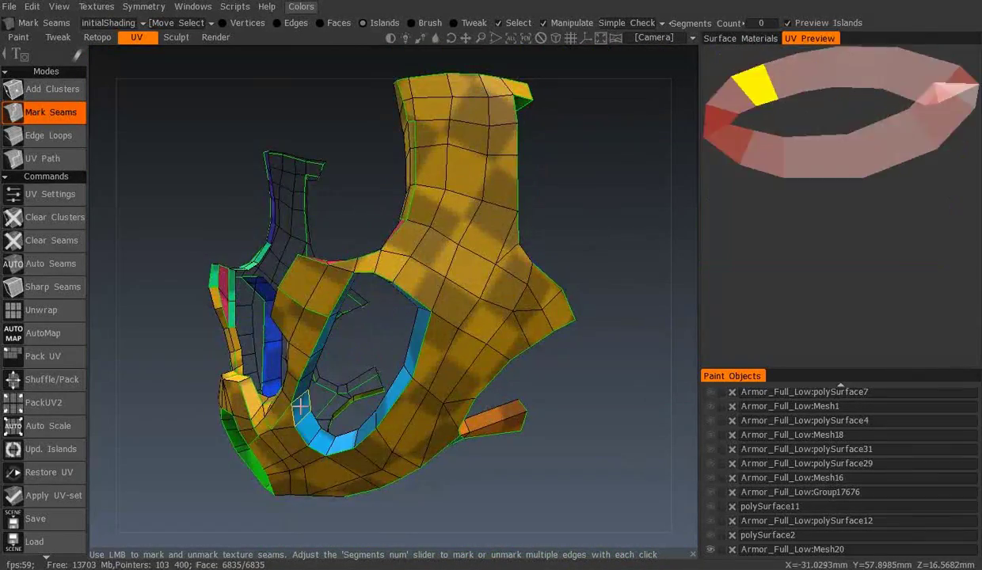
# - Join the cyan piece into the yellow island and adjust a seam to reshape the red island
pyautogui.scroll(5, 300, 405)
pyautogui.moveTo(390, 340)
pyautogui.mouseDown(button='middle')
pyautogui.moveTo(585, 346)
pyautogui.moveTo(559, 397)
pyautogui.mouseUp(button='middle')
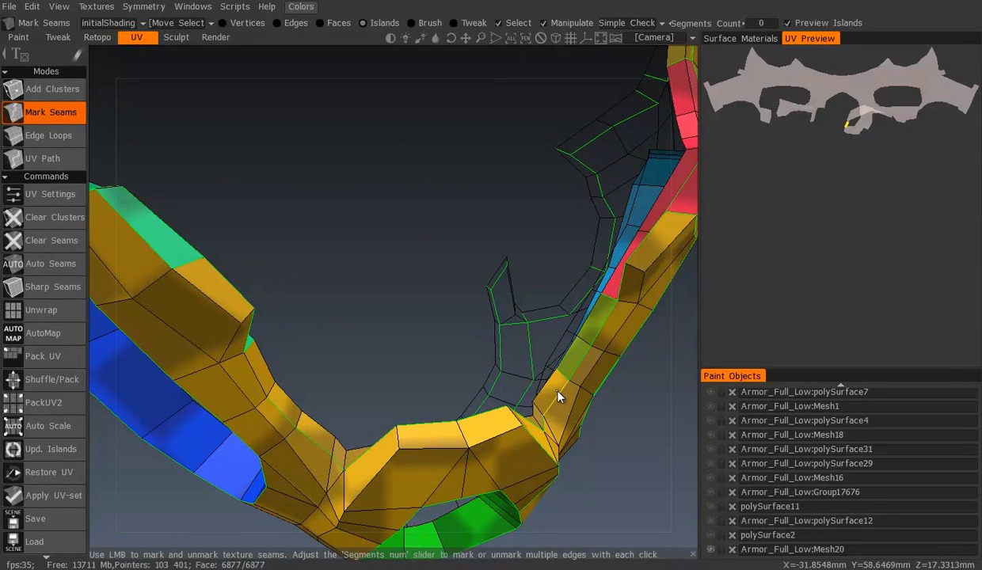
pyautogui.moveTo(559, 396)
pyautogui.mouseDown(button='middle')
pyautogui.moveTo(574, 416)
pyautogui.moveTo(588, 412)
pyautogui.moveTo(523, 552)
pyautogui.mouseUp(button='middle')
pyautogui.scroll(5, 351, 405)
pyautogui.scroll(3, 364, 400)
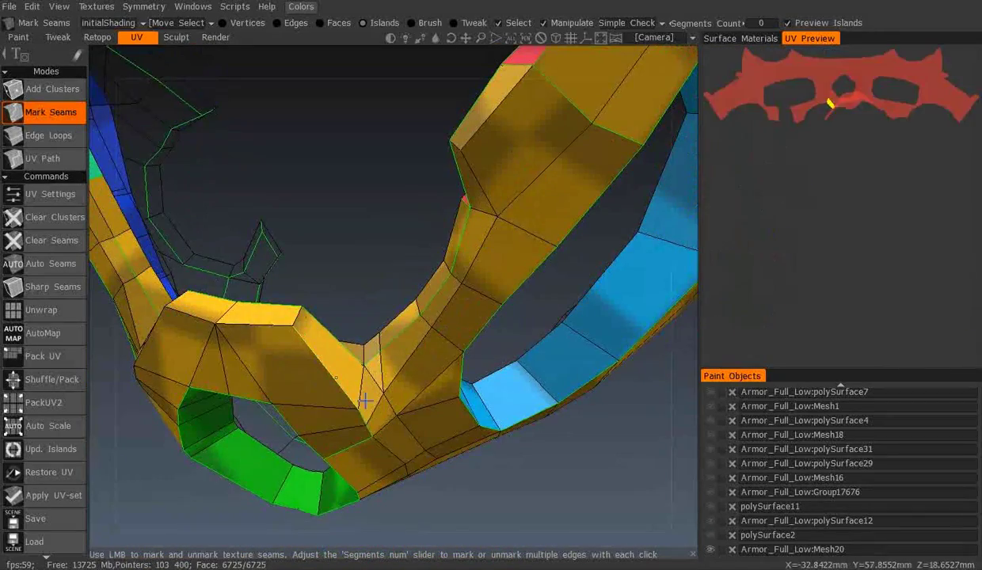
pyautogui.moveTo(478, 438)
pyautogui.mouseDown(button='middle')
pyautogui.moveTo(407, 377)
pyautogui.moveTo(399, 412)
pyautogui.moveTo(528, 287)
pyautogui.moveTo(525, 247)
pyautogui.moveTo(412, 319)
pyautogui.moveTo(449, 315)
pyautogui.moveTo(449, 274)
pyautogui.moveTo(487, 390)
pyautogui.moveTo(399, 399)
pyautogui.moveTo(509, 438)
pyautogui.moveTo(425, 404)
pyautogui.moveTo(390, 287)
pyautogui.moveTo(432, 228)
pyautogui.moveTo(402, 300)
pyautogui.moveTo(383, 252)
pyautogui.mouseUp(button='middle')
pyautogui.click(509, 438)
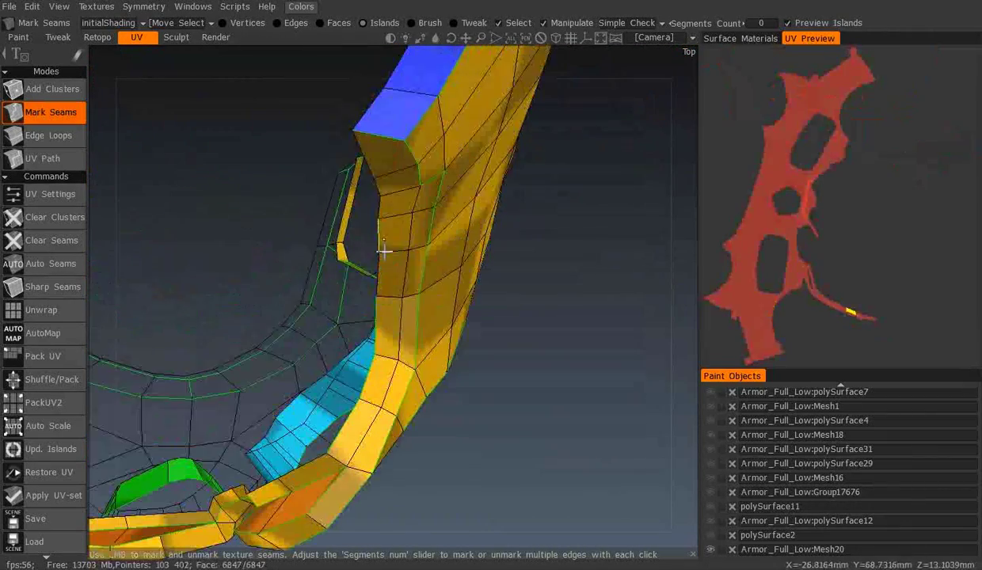
pyautogui.click(395, 160)
pyautogui.moveTo(404, 160)
pyautogui.mouseDown(button='middle')
pyautogui.moveTo(263, 432)
pyautogui.moveTo(405, 202)
pyautogui.mouseUp(button='middle')
pyautogui.moveTo(478, 252)
pyautogui.mouseDown(button='middle')
pyautogui.moveTo(411, 257)
pyautogui.moveTo(399, 287)
pyautogui.moveTo(431, 231)
pyautogui.moveTo(356, 284)
pyautogui.moveTo(325, 354)
pyautogui.moveTo(372, 317)
pyautogui.moveTo(407, 266)
pyautogui.moveTo(474, 246)
pyautogui.moveTo(444, 261)
pyautogui.moveTo(422, 256)
pyautogui.moveTo(384, 373)
pyautogui.moveTo(372, 316)
pyautogui.moveTo(308, 175)
pyautogui.moveTo(442, 236)
pyautogui.moveTo(406, 296)
pyautogui.moveTo(556, 315)
pyautogui.moveTo(536, 269)
pyautogui.moveTo(349, 202)
pyautogui.moveTo(384, 321)
pyautogui.moveTo(560, 340)
pyautogui.moveTo(342, 242)
pyautogui.moveTo(377, 237)
pyautogui.moveTo(314, 231)
pyautogui.mouseUp(button='middle')
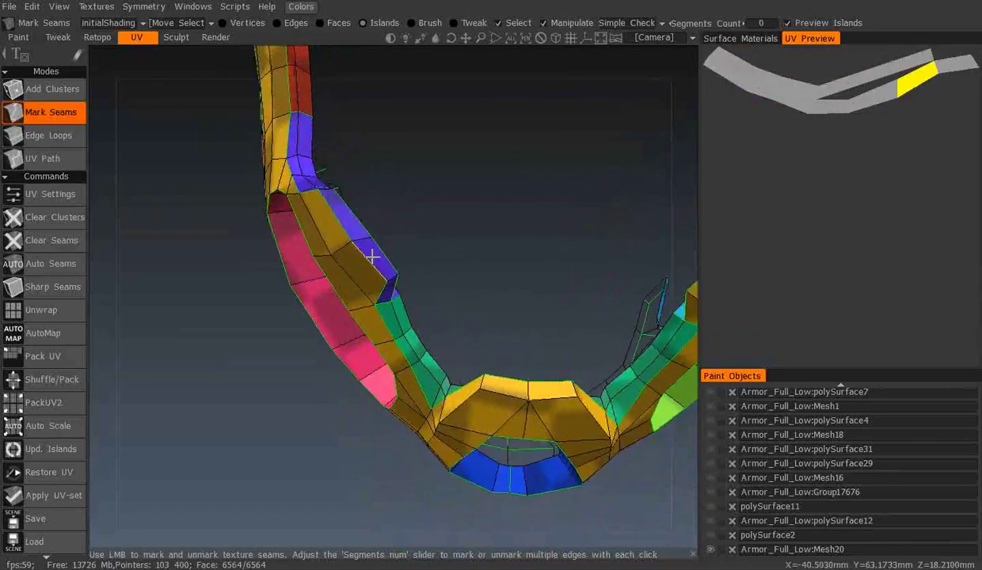
# - Check the helmet ring's islands from several angles, ending on a front view of the helmet
pyautogui.scroll(-3, 373, 255)
pyautogui.scroll(3, 384, 238)
pyautogui.moveTo(445, 259)
pyautogui.mouseDown(button='middle')
pyautogui.moveTo(281, 235)
pyautogui.moveTo(584, 315)
pyautogui.mouseUp(button='middle')
pyautogui.scroll(-3, 281, 234)
pyautogui.moveTo(578, 267)
pyautogui.mouseDown(button='middle')
pyautogui.moveTo(471, 302)
pyautogui.moveTo(218, 340)
pyautogui.mouseUp(button='middle')
pyautogui.moveTo(216, 300); pyautogui.dragTo(409, 281, button='middle')
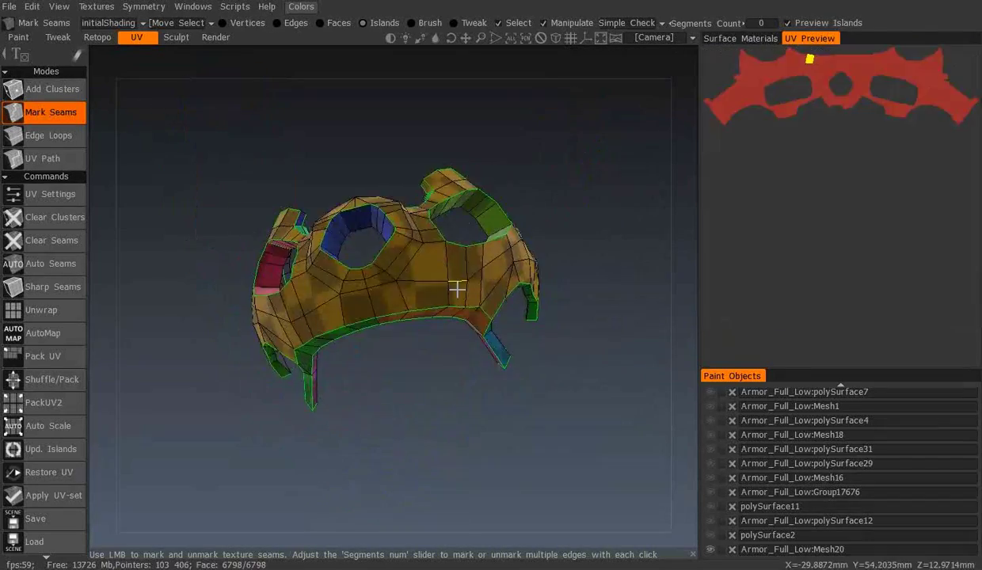
pyautogui.moveTo(369, 400); pyautogui.dragTo(342, 441, button='middle')
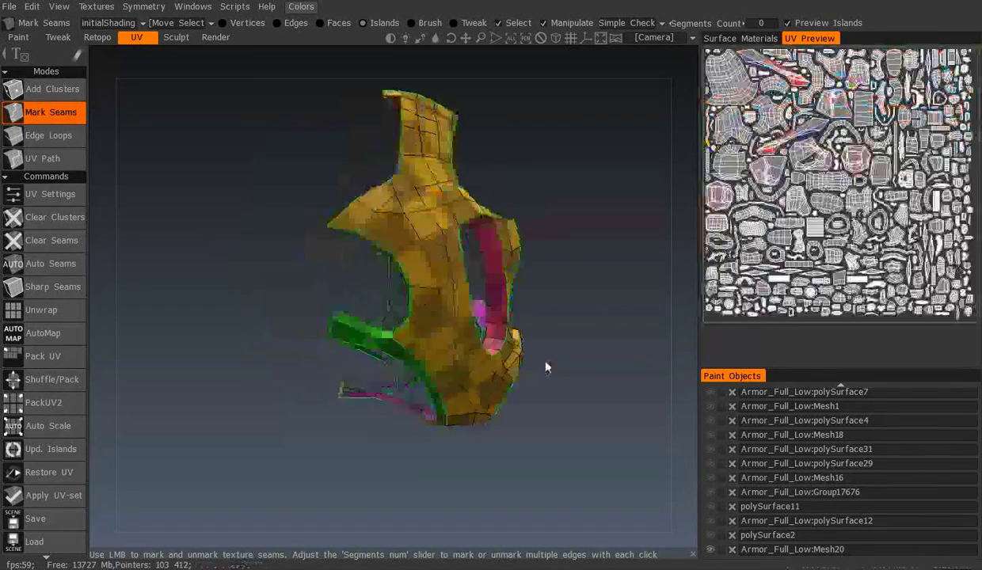
pyautogui.scroll(5, 494, 337)
pyautogui.moveTo(631, 223)
pyautogui.mouseDown(button='middle')
pyautogui.moveTo(193, 223)
pyautogui.moveTo(234, 258)
pyautogui.moveTo(594, 211)
pyautogui.mouseUp(button='middle')
pyautogui.scroll(5, 594, 211)
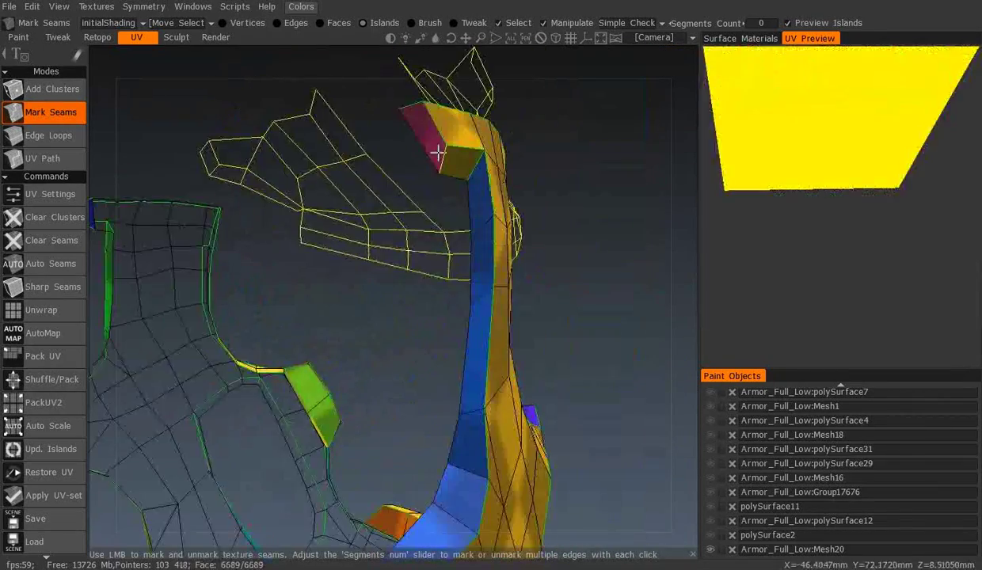
pyautogui.scroll(-10, 240, 274)
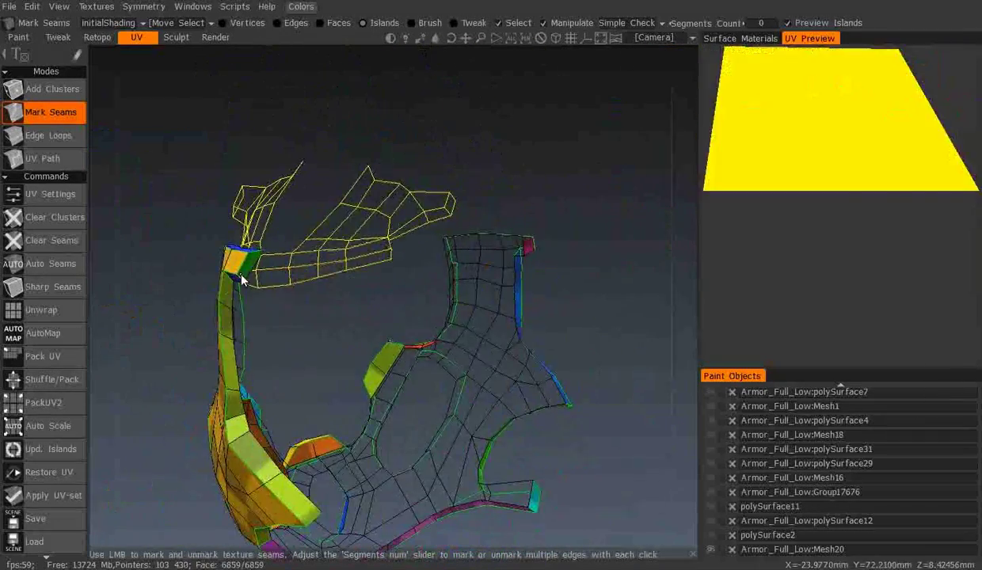
pyautogui.moveTo(241, 279); pyautogui.dragTo(396, 252, button='middle')
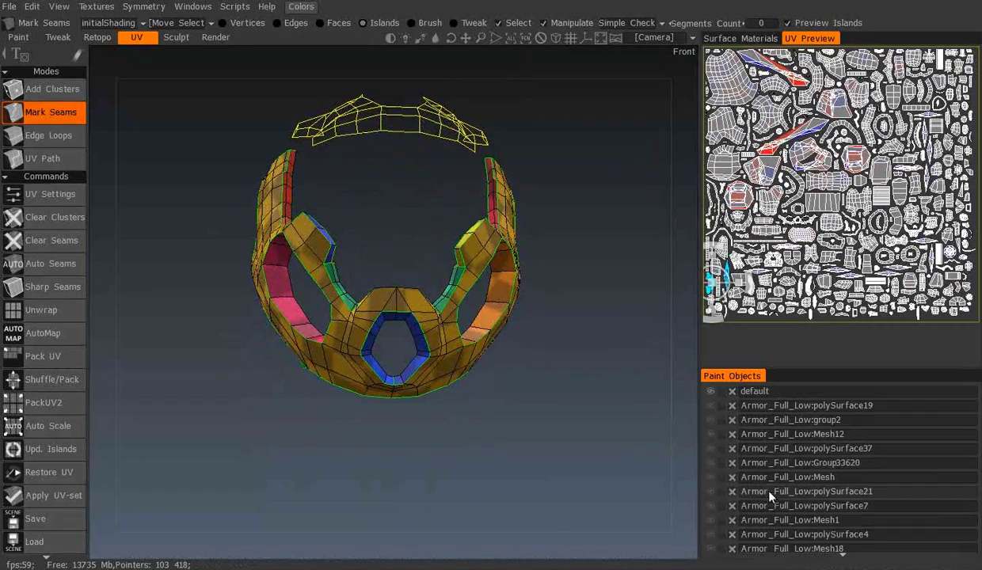
# - Make the hidden armor parts visible again in Paint Objects
pyautogui.moveTo(507, 349)
pyautogui.mouseDown(button='middle')
pyautogui.moveTo(483, 329)
pyautogui.moveTo(454, 230)
pyautogui.moveTo(419, 179)
pyautogui.moveTo(443, 313)
pyautogui.moveTo(434, 289)
pyautogui.moveTo(657, 477)
pyautogui.mouseUp(button='middle')
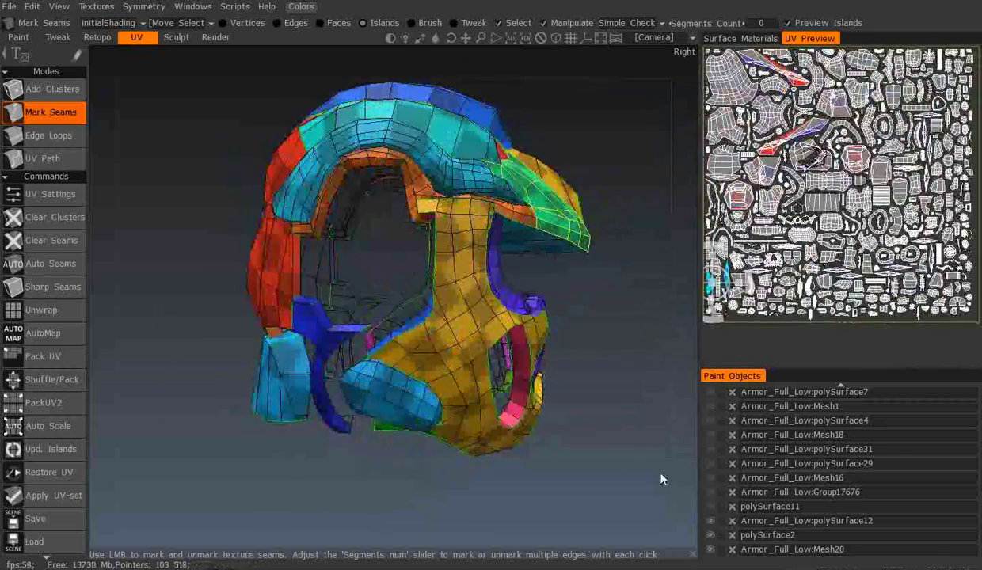
pyautogui.scroll(-5, 596, 426)
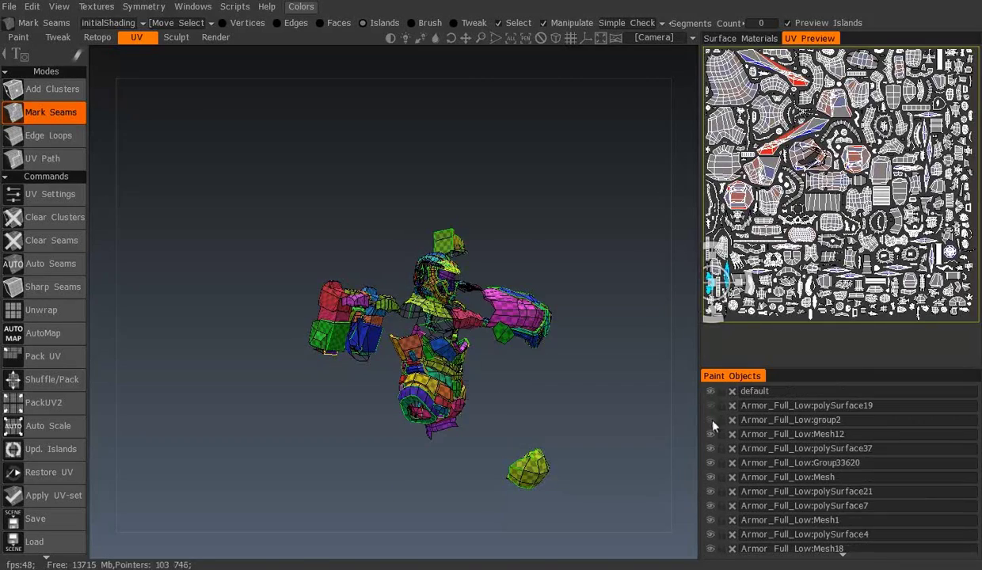
pyautogui.click(710, 420)
pyautogui.scroll(3, 408, 287)
pyautogui.scroll(3, 408, 286)
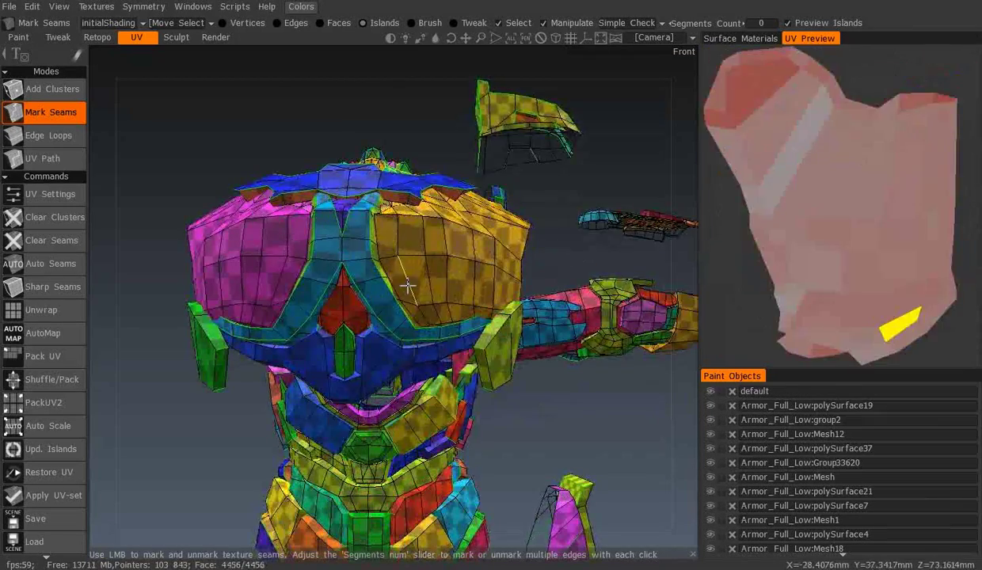
pyautogui.scroll(-3, 478, 340)
# - Inspect the UV islands of the other pieces, from the underside over to the blue and lime boxes
pyautogui.moveTo(477, 340)
pyautogui.mouseDown(button='middle')
pyautogui.moveTo(483, 350)
pyautogui.moveTo(399, 388)
pyautogui.moveTo(445, 415)
pyautogui.moveTo(274, 340)
pyautogui.moveTo(419, 211)
pyautogui.moveTo(477, 394)
pyautogui.moveTo(463, 279)
pyautogui.moveTo(388, 263)
pyautogui.moveTo(332, 302)
pyautogui.moveTo(394, 202)
pyautogui.moveTo(260, 303)
pyautogui.moveTo(372, 262)
pyautogui.moveTo(432, 215)
pyautogui.moveTo(365, 230)
pyautogui.moveTo(317, 204)
pyautogui.moveTo(311, 236)
pyautogui.mouseUp(button='middle')
pyautogui.moveTo(361, 269); pyautogui.dragTo(349, 244, button='middle')
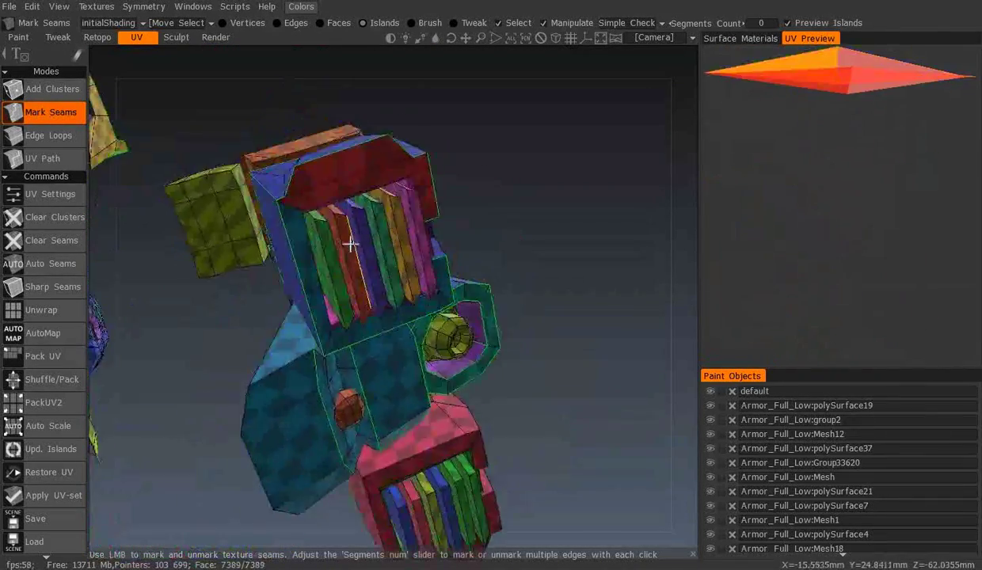
pyautogui.moveTo(341, 207)
pyautogui.mouseDown(button='middle')
pyautogui.moveTo(404, 196)
pyautogui.moveTo(263, 258)
pyautogui.moveTo(557, 366)
pyautogui.moveTo(522, 372)
pyautogui.moveTo(500, 256)
pyautogui.moveTo(415, 289)
pyautogui.moveTo(462, 292)
pyautogui.moveTo(461, 258)
pyautogui.moveTo(161, 214)
pyautogui.mouseUp(button='middle')
pyautogui.moveTo(181, 246)
pyautogui.mouseDown(button='middle')
pyautogui.moveTo(252, 259)
pyautogui.moveTo(281, 232)
pyautogui.moveTo(538, 262)
pyautogui.mouseUp(button='middle')
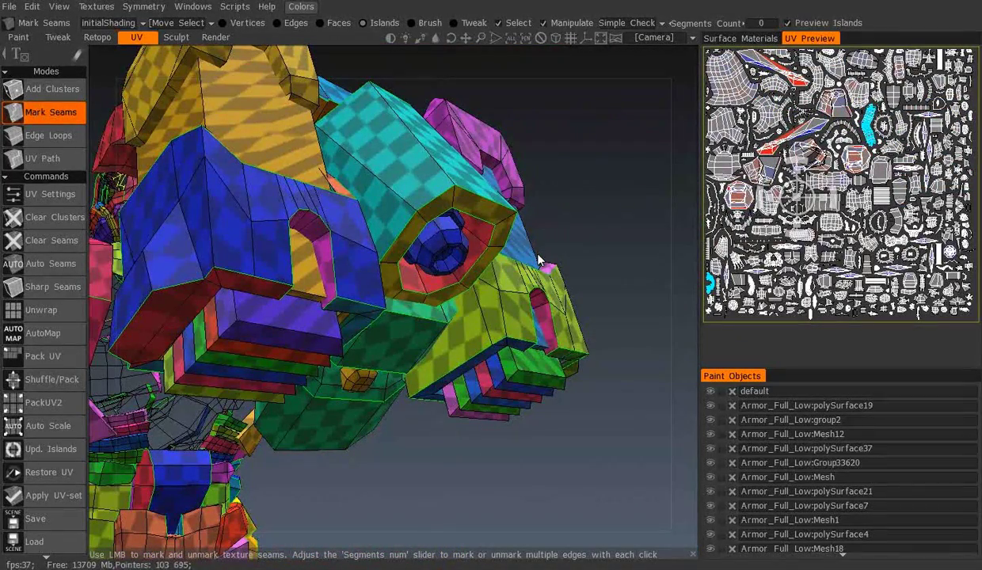
pyautogui.moveTo(396, 164)
pyautogui.mouseDown(button='middle')
pyautogui.moveTo(434, 276)
pyautogui.moveTo(507, 278)
pyautogui.mouseUp(button='middle')
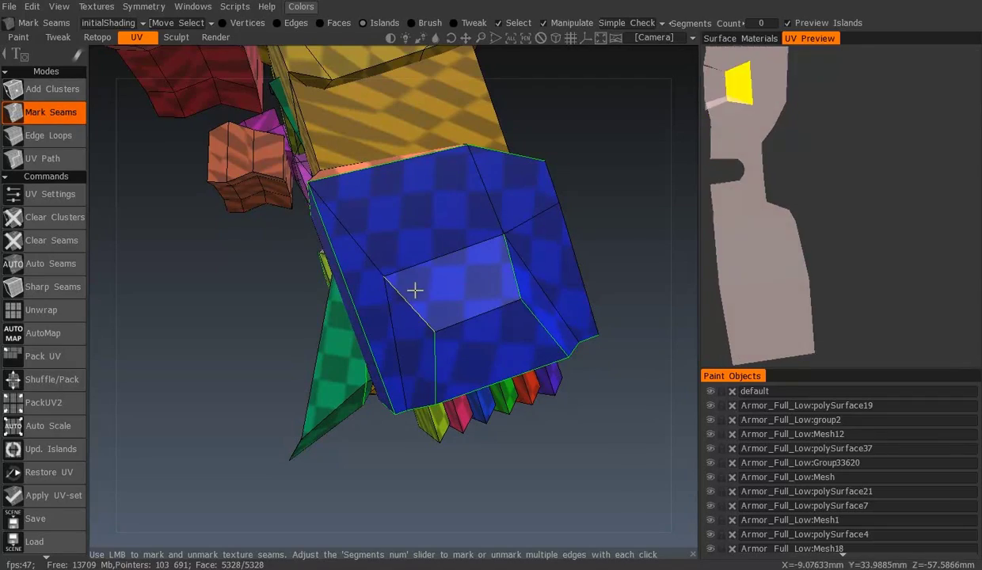
pyautogui.moveTo(608, 301); pyautogui.dragTo(214, 280, button='middle')
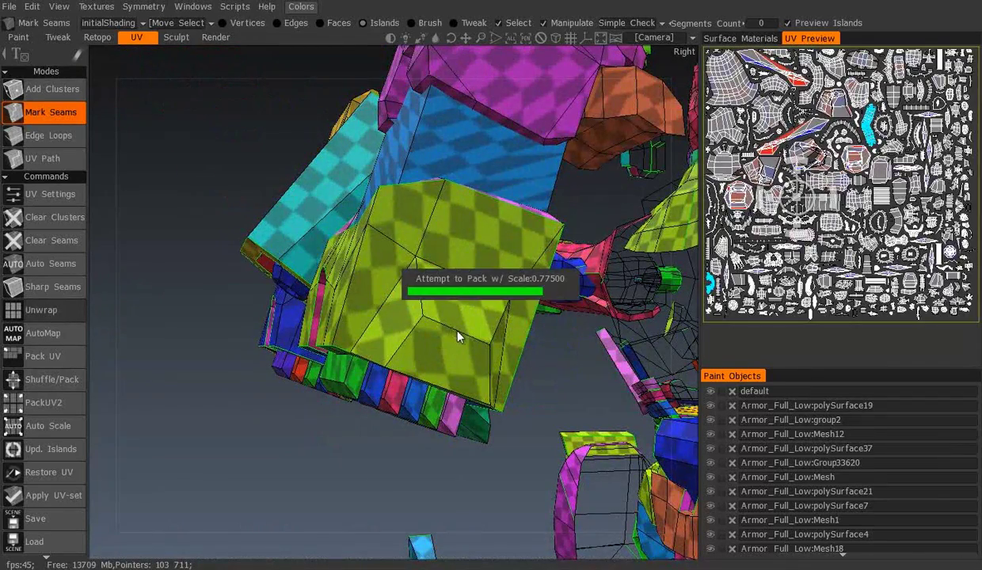
# - Check the lime box and stacked panel blocks' islands from the side, underneath and front of the model
pyautogui.moveTo(406, 336)
pyautogui.mouseDown(button='middle')
pyautogui.moveTo(428, 246)
pyautogui.moveTo(546, 214)
pyautogui.moveTo(431, 172)
pyautogui.moveTo(389, 108)
pyautogui.moveTo(338, 246)
pyautogui.moveTo(325, 175)
pyautogui.mouseUp(button='middle')
pyautogui.scroll(5, 329, 176)
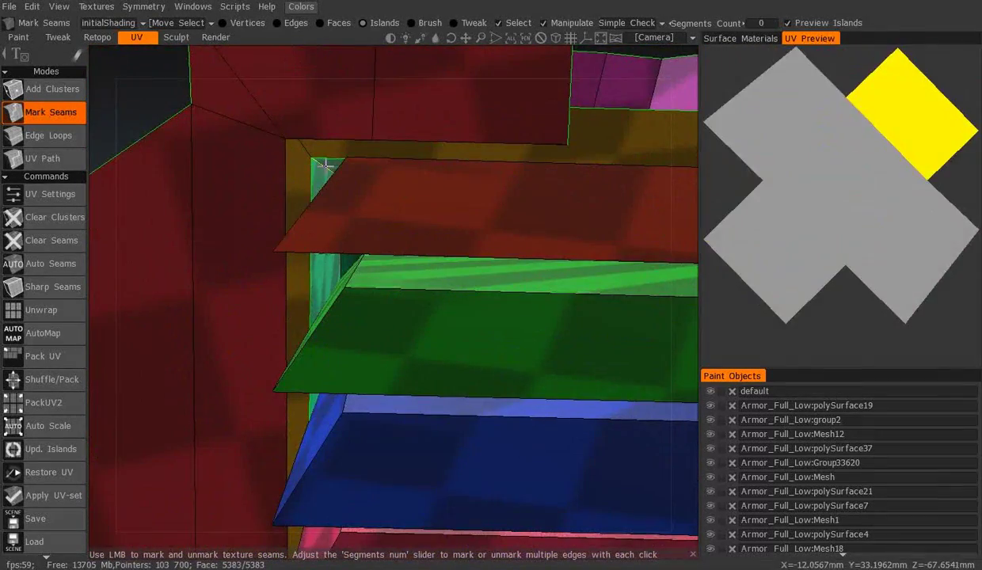
pyautogui.scroll(-5, 324, 164)
pyautogui.moveTo(508, 230)
pyautogui.mouseDown(button='middle')
pyautogui.moveTo(368, 217)
pyautogui.moveTo(325, 199)
pyautogui.moveTo(342, 190)
pyautogui.mouseUp(button='middle')
pyautogui.scroll(5, 325, 200)
pyautogui.moveTo(547, 191)
pyautogui.mouseDown(button='middle')
pyautogui.moveTo(335, 194)
pyautogui.moveTo(386, 147)
pyautogui.moveTo(357, 234)
pyautogui.moveTo(331, 265)
pyautogui.moveTo(403, 217)
pyautogui.moveTo(295, 229)
pyautogui.mouseUp(button='middle')
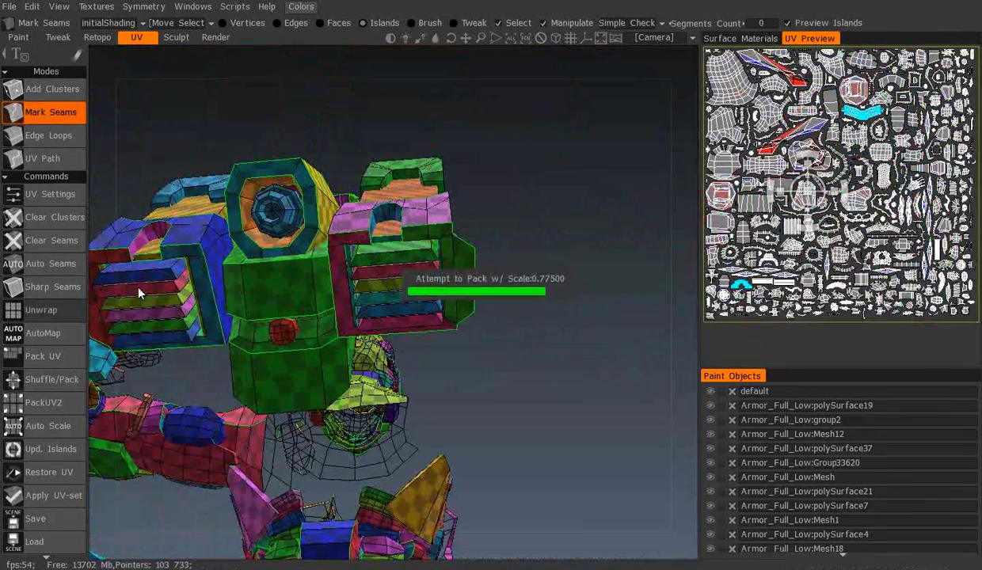
pyautogui.moveTo(222, 291)
pyautogui.mouseDown(button='middle')
pyautogui.moveTo(279, 335)
pyautogui.moveTo(337, 315)
pyautogui.moveTo(404, 181)
pyautogui.mouseUp(button='middle')
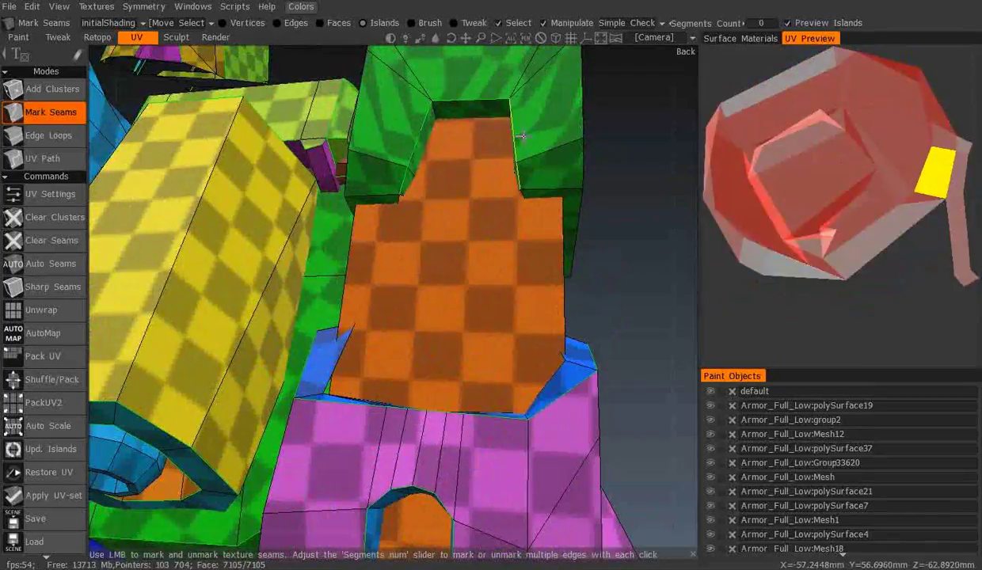
pyautogui.moveTo(521, 136)
pyautogui.mouseDown(button='middle')
pyautogui.moveTo(301, 271)
pyautogui.moveTo(549, 256)
pyautogui.mouseUp(button='middle')
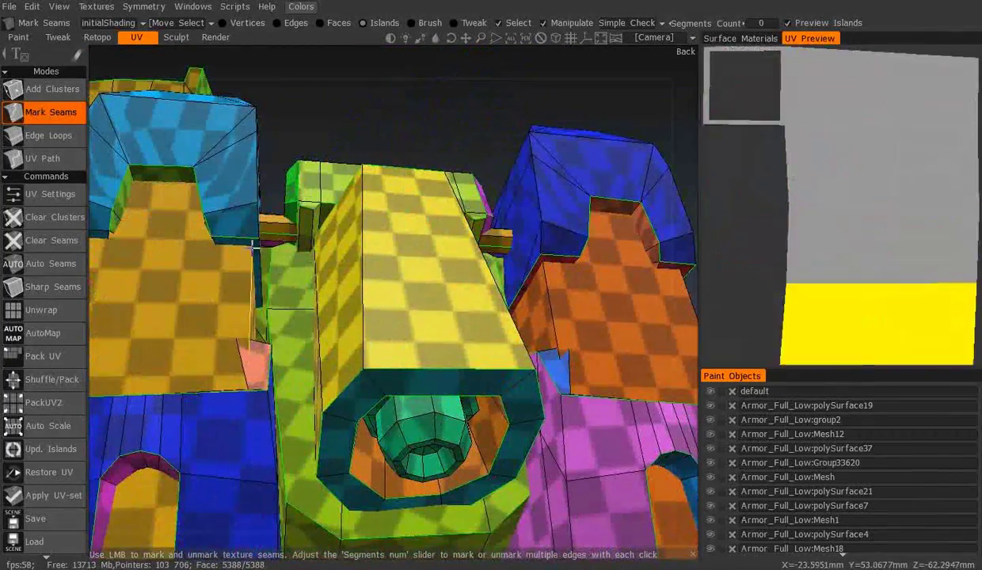
pyautogui.moveTo(253, 247); pyautogui.dragTo(324, 241, button='middle')
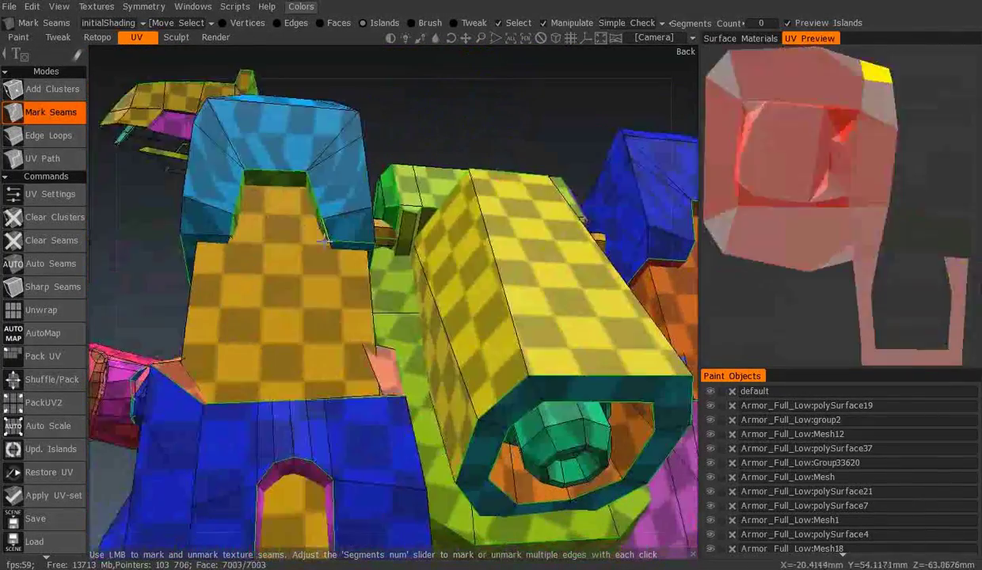
pyautogui.moveTo(196, 231)
pyautogui.mouseDown(button='middle')
pyautogui.moveTo(388, 254)
pyautogui.moveTo(343, 237)
pyautogui.moveTo(465, 278)
pyautogui.moveTo(337, 183)
pyautogui.moveTo(401, 278)
pyautogui.moveTo(216, 204)
pyautogui.moveTo(283, 208)
pyautogui.moveTo(397, 288)
pyautogui.moveTo(400, 357)
pyautogui.moveTo(317, 238)
pyautogui.moveTo(486, 333)
pyautogui.moveTo(254, 373)
pyautogui.moveTo(346, 346)
pyautogui.moveTo(651, 146)
pyautogui.moveTo(686, 144)
pyautogui.mouseUp(button='middle')
# - Inspect the cyan and pink block and the arm piece's islands from several close angles
pyautogui.moveTo(619, 181)
pyautogui.mouseDown(button='middle')
pyautogui.moveTo(533, 154)
pyautogui.moveTo(508, 263)
pyautogui.moveTo(395, 270)
pyautogui.mouseUp(button='middle')
pyautogui.moveTo(398, 309)
pyautogui.mouseDown(button='middle')
pyautogui.moveTo(388, 193)
pyautogui.moveTo(449, 263)
pyautogui.moveTo(368, 263)
pyautogui.moveTo(560, 307)
pyautogui.moveTo(430, 268)
pyautogui.mouseUp(button='middle')
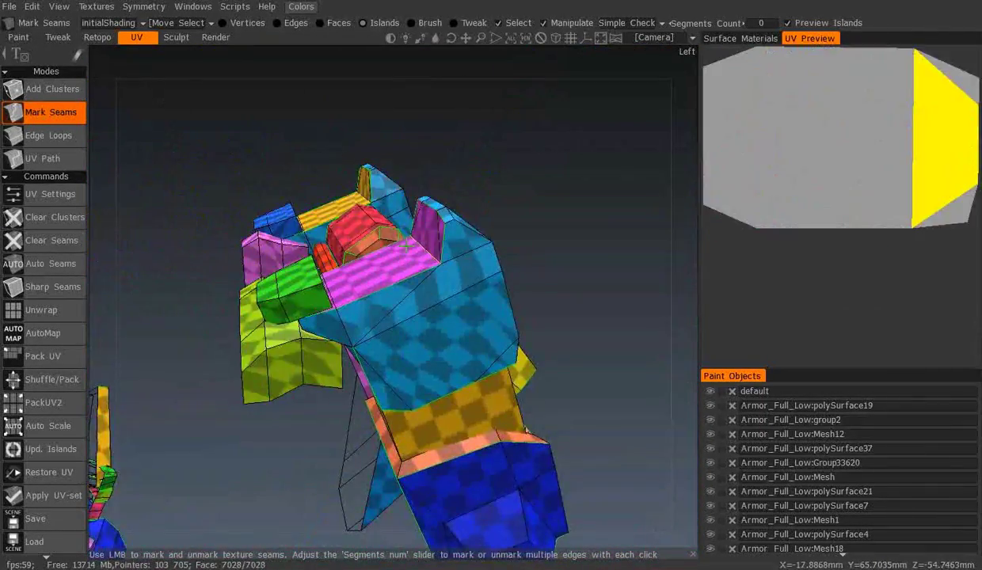
pyautogui.moveTo(219, 315); pyautogui.dragTo(411, 327, button='middle')
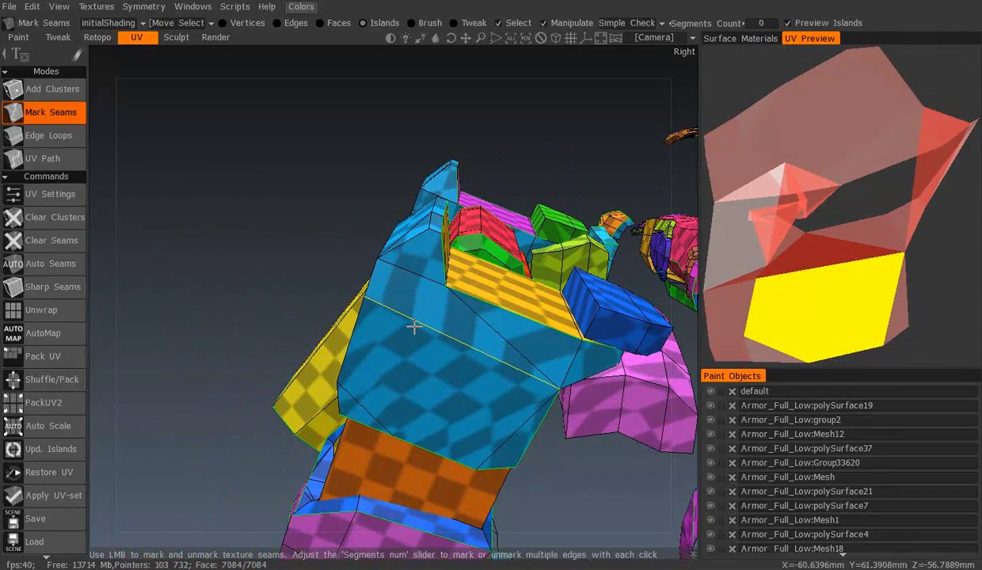
pyautogui.moveTo(424, 309); pyautogui.dragTo(340, 317, button='middle')
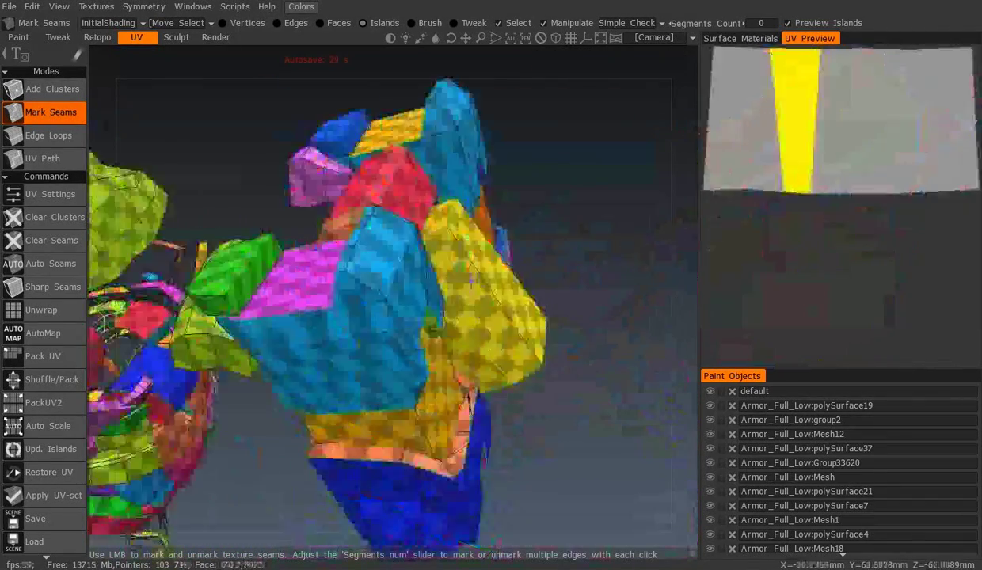
pyautogui.moveTo(476, 340)
pyautogui.mouseDown(button='middle')
pyautogui.moveTo(432, 263)
pyautogui.moveTo(322, 193)
pyautogui.moveTo(390, 278)
pyautogui.moveTo(471, 329)
pyautogui.mouseUp(button='middle')
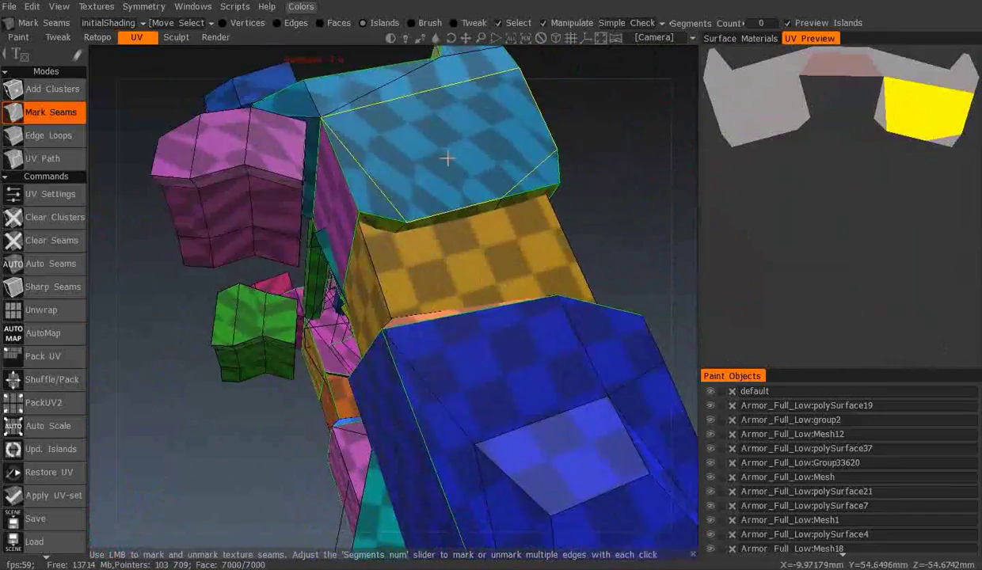
pyautogui.moveTo(317, 92)
pyautogui.mouseDown(button='middle')
pyautogui.moveTo(548, 215)
pyautogui.moveTo(522, 220)
pyautogui.moveTo(460, 197)
pyautogui.moveTo(383, 250)
pyautogui.mouseUp(button='middle')
pyautogui.scroll(3, 383, 250)
pyautogui.scroll(3, 395, 259)
pyautogui.moveTo(325, 301)
pyautogui.mouseDown(button='middle')
pyautogui.moveTo(277, 92)
pyautogui.moveTo(476, 279)
pyautogui.moveTo(373, 175)
pyautogui.moveTo(467, 280)
pyautogui.moveTo(399, 193)
pyautogui.mouseUp(button='middle')
# - Check the blue box, then repack all UV islands into a new atlas
pyautogui.scroll(3, 476, 279)
pyautogui.scroll(-2, 363, 161)
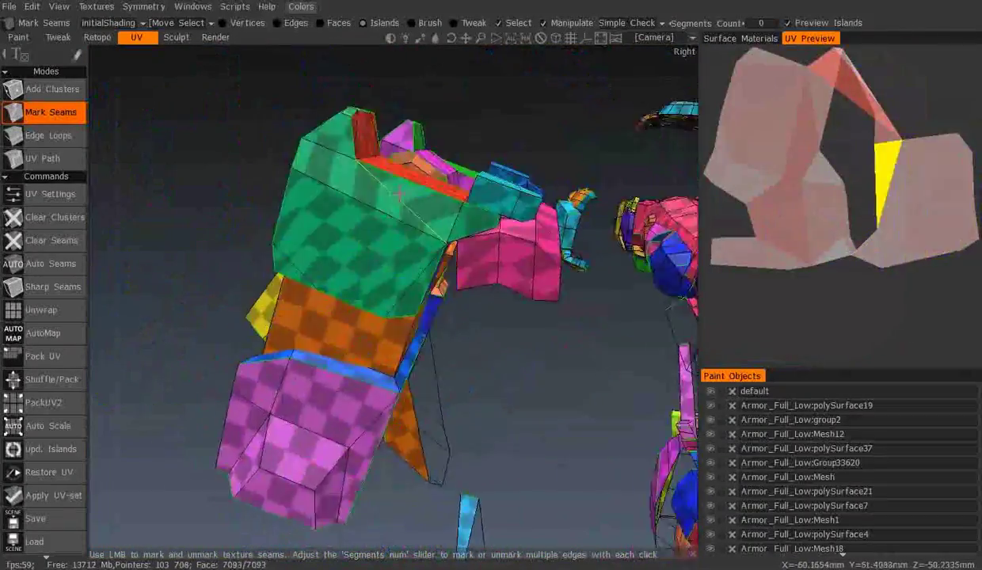
pyautogui.moveTo(414, 129)
pyautogui.mouseDown(button='middle')
pyautogui.moveTo(454, 333)
pyautogui.moveTo(391, 320)
pyautogui.moveTo(296, 230)
pyautogui.moveTo(345, 298)
pyautogui.moveTo(447, 234)
pyautogui.moveTo(343, 385)
pyautogui.moveTo(346, 406)
pyautogui.moveTo(486, 377)
pyautogui.mouseUp(button='middle')
pyautogui.scroll(3, 430, 308)
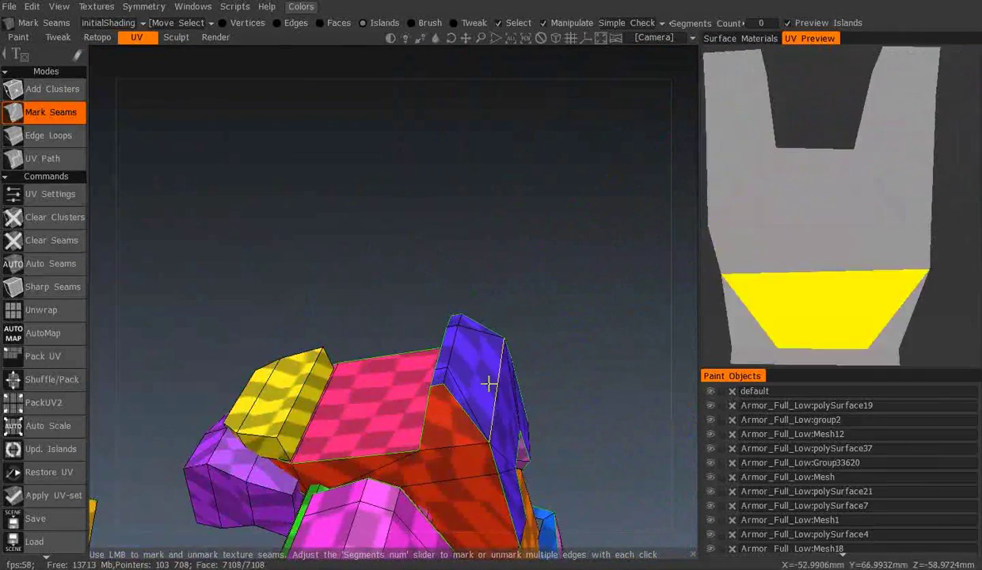
pyautogui.scroll(-5, 487, 377)
pyautogui.click(33, 305)
pyautogui.moveTo(621, 375)
pyautogui.mouseDown(button='middle')
pyautogui.moveTo(372, 281)
pyautogui.moveTo(514, 340)
pyautogui.moveTo(500, 291)
pyautogui.moveTo(444, 243)
pyautogui.moveTo(543, 313)
pyautogui.moveTo(500, 320)
pyautogui.mouseUp(button='middle')
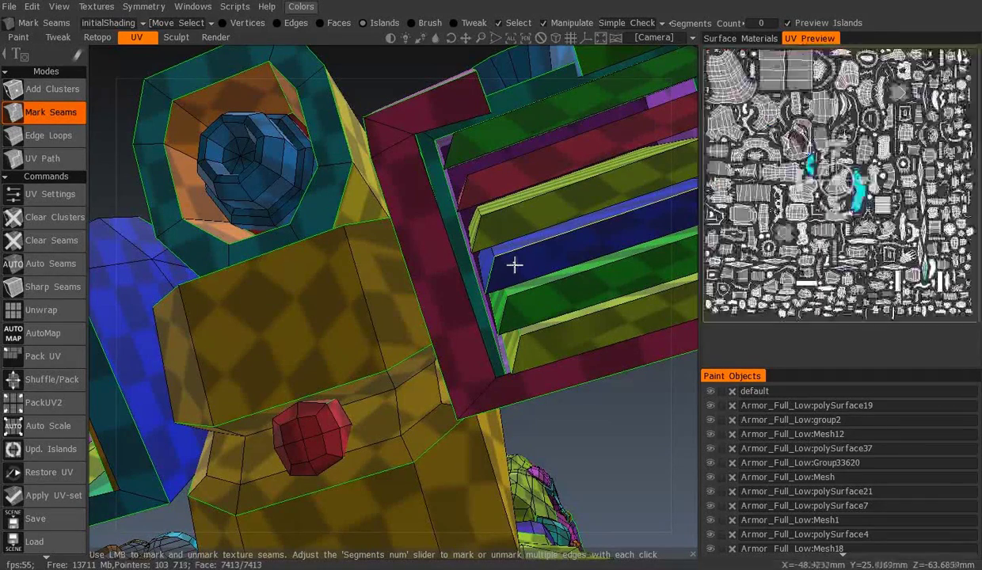
# - Inspect the green-framed slab block and blue bolt from several angles, then recompute the UV layout
pyautogui.moveTo(517, 263); pyautogui.dragTo(411, 277, button='middle')
pyautogui.moveTo(382, 323)
pyautogui.mouseDown(button='middle')
pyautogui.moveTo(357, 305)
pyautogui.moveTo(415, 326)
pyautogui.mouseUp(button='middle')
pyautogui.moveTo(409, 277); pyautogui.dragTo(361, 305, button='middle')
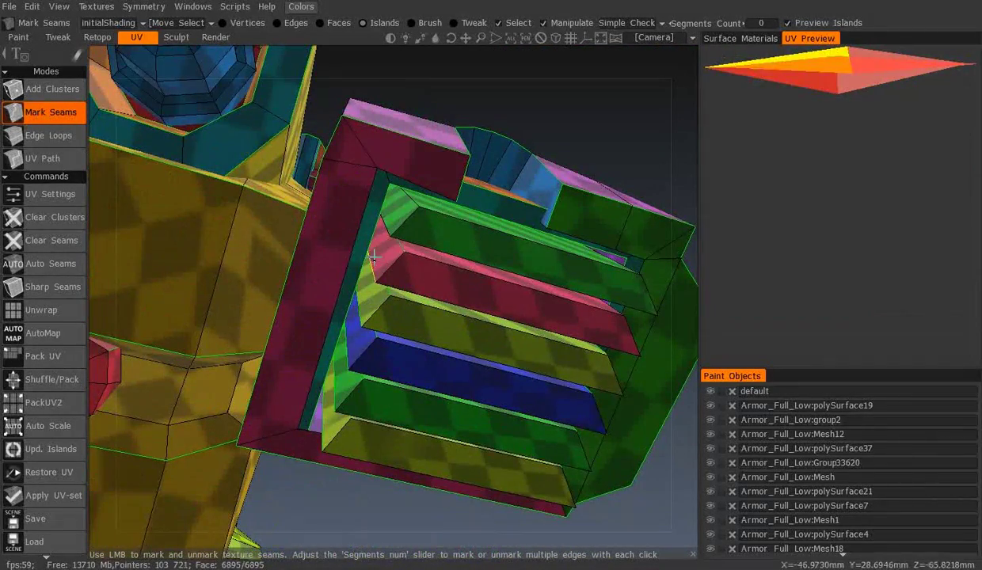
pyautogui.moveTo(373, 256); pyautogui.dragTo(413, 222, button='middle')
pyautogui.moveTo(325, 327)
pyautogui.mouseDown(button='middle')
pyautogui.moveTo(366, 294)
pyautogui.moveTo(363, 257)
pyautogui.moveTo(354, 294)
pyautogui.mouseUp(button='middle')
pyautogui.moveTo(281, 296); pyautogui.dragTo(332, 274, button='middle')
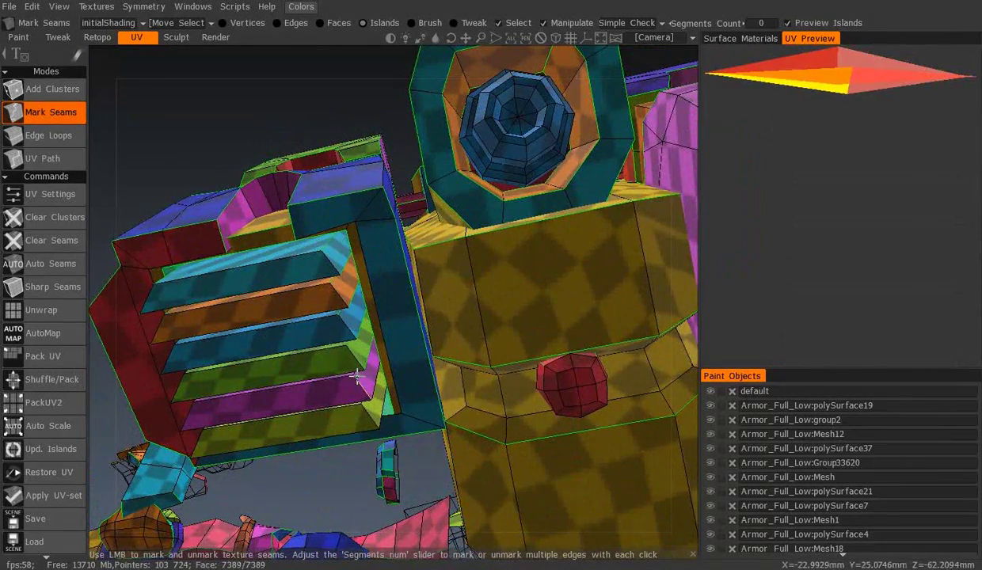
pyautogui.moveTo(383, 417); pyautogui.dragTo(279, 315, button='middle')
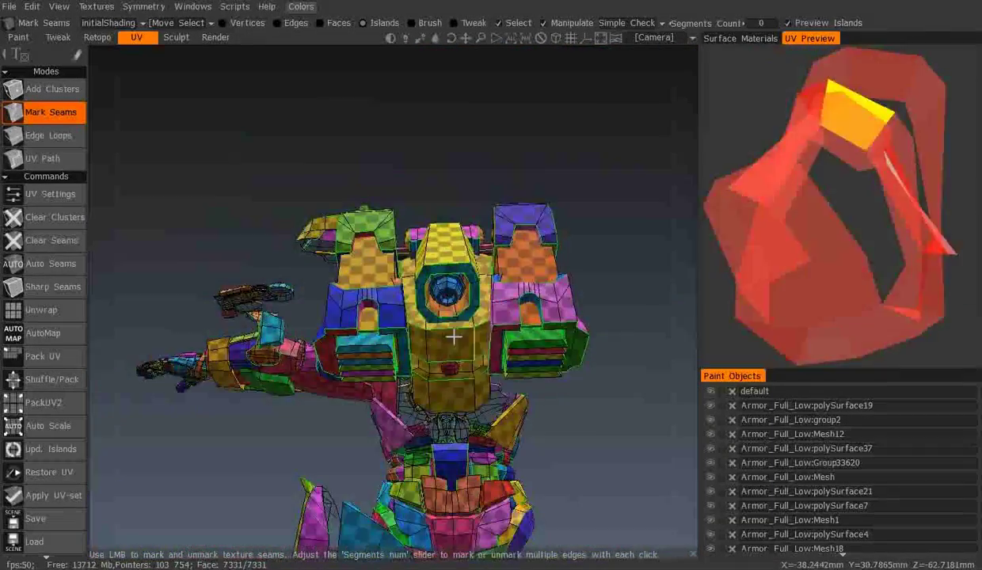
pyautogui.click(50, 336)
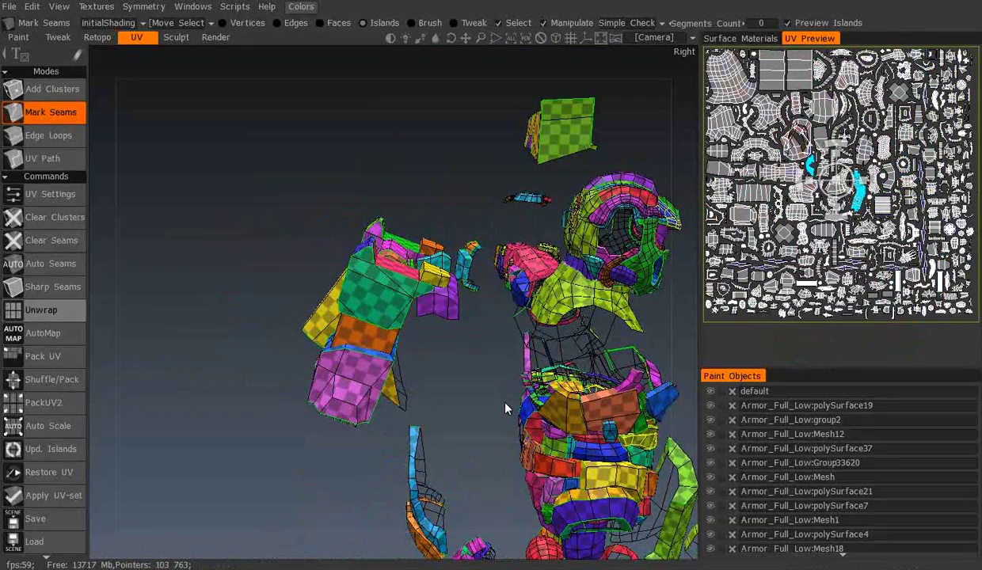
# - Export the armor mesh with its textures as an OBJ file
pyautogui.moveTo(507, 408)
pyautogui.mouseDown()
pyautogui.moveTo(369, 242)
pyautogui.moveTo(522, 285)
pyautogui.moveTo(538, 379)
pyautogui.moveTo(500, 325)
pyautogui.mouseUp()
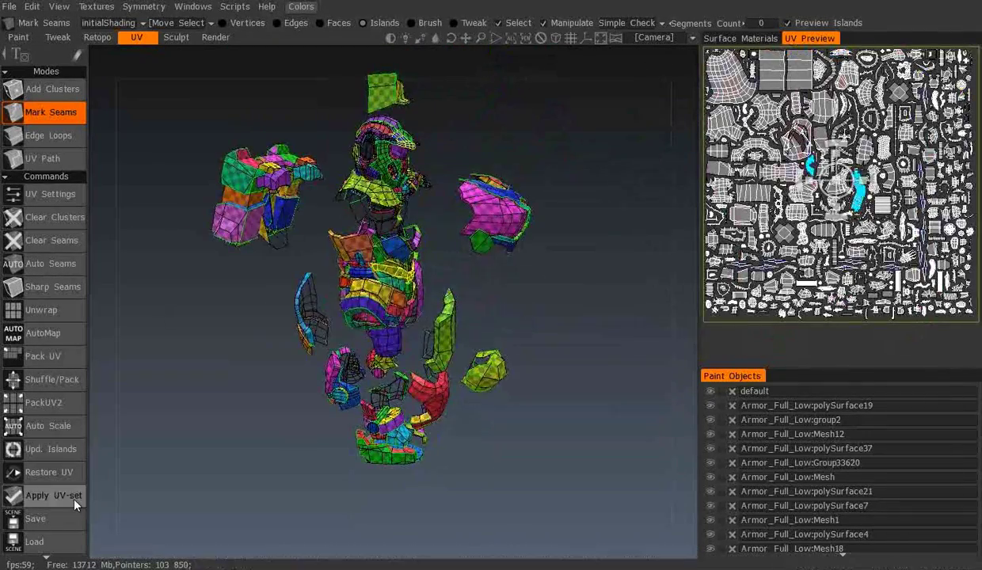
pyautogui.click(10, 6)
pyautogui.click(79, 190)
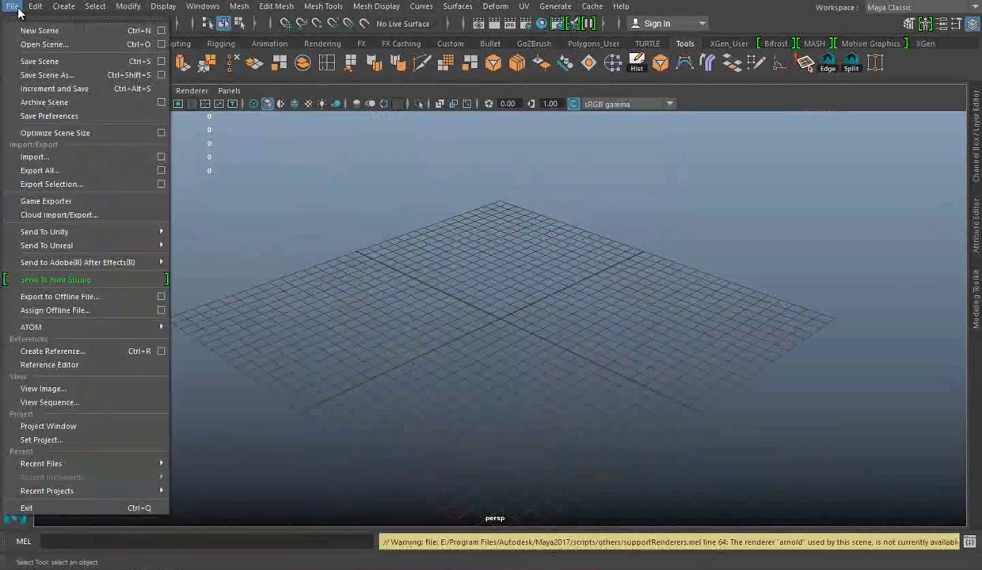
# - Import the exported armor OBJ into Maya and frame the selected piece
pyautogui.click(35, 157)
pyautogui.doubleClick(276, 272)
pyautogui.press('f')
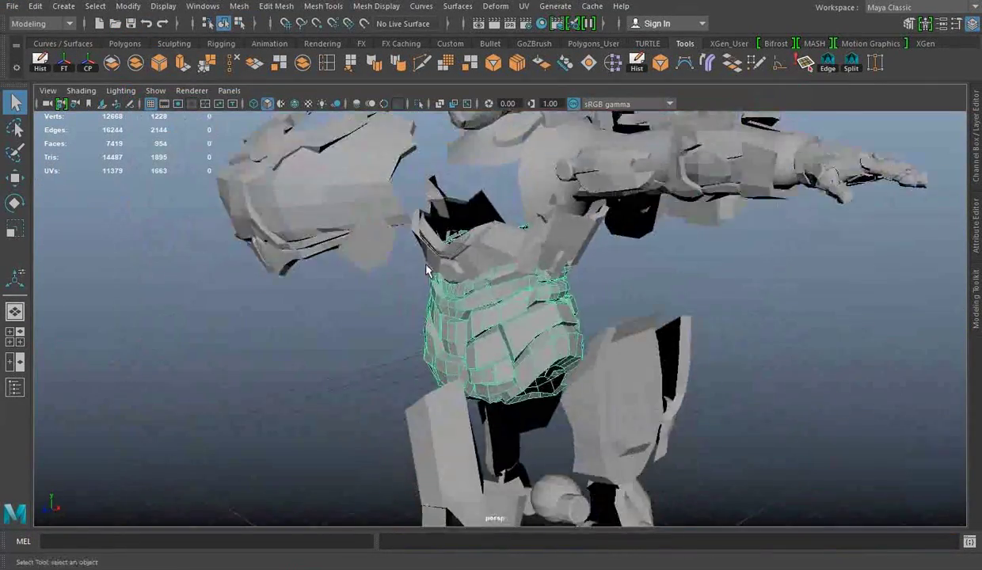
# - Select another armor piece with the Move tool to confirm the pieces are separate
pyautogui.moveTo(412, 256)
pyautogui.keyDown('alt'); pyautogui.mouseDown()
pyautogui.moveTo(491, 310)
pyautogui.moveTo(519, 283)
pyautogui.mouseUp(); pyautogui.keyUp('alt')
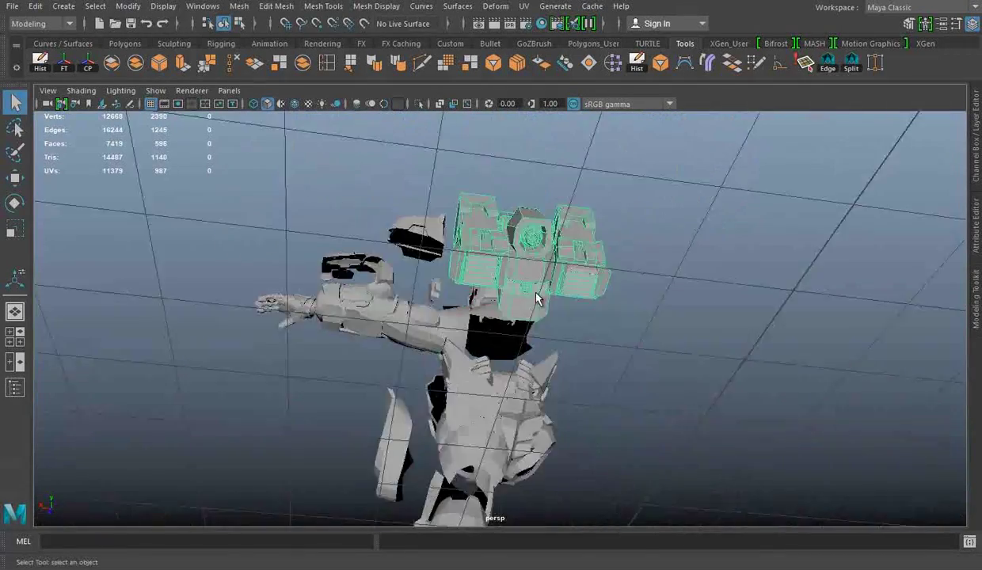
pyautogui.click(554, 333)
pyautogui.press('w')
pyautogui.moveTo(555, 332)
pyautogui.keyDown('alt'); pyautogui.mouseDown()
pyautogui.moveTo(515, 268)
pyautogui.moveTo(366, 311)
pyautogui.moveTo(385, 232)
pyautogui.moveTo(596, 286)
pyautogui.mouseUp(); pyautogui.keyUp('alt')
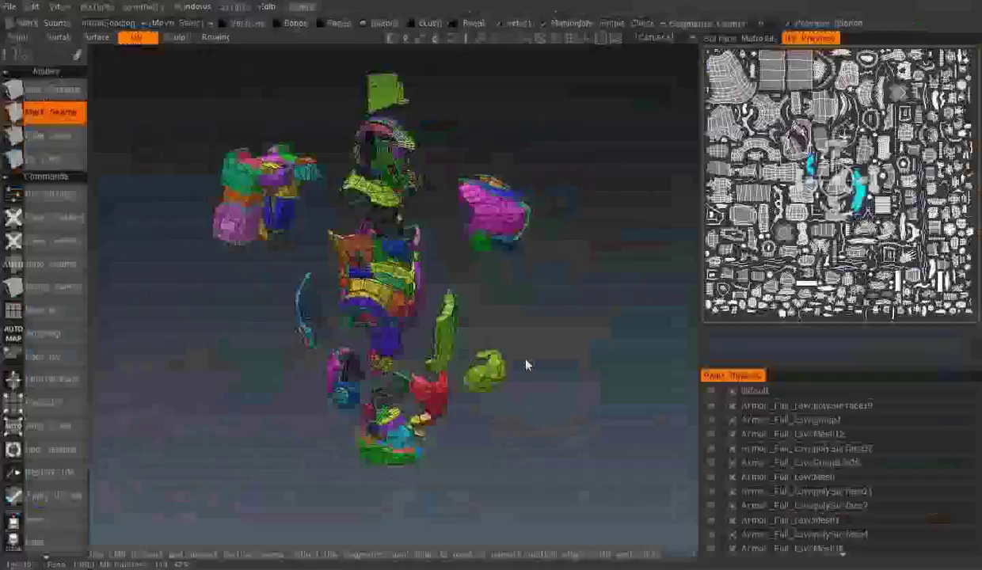
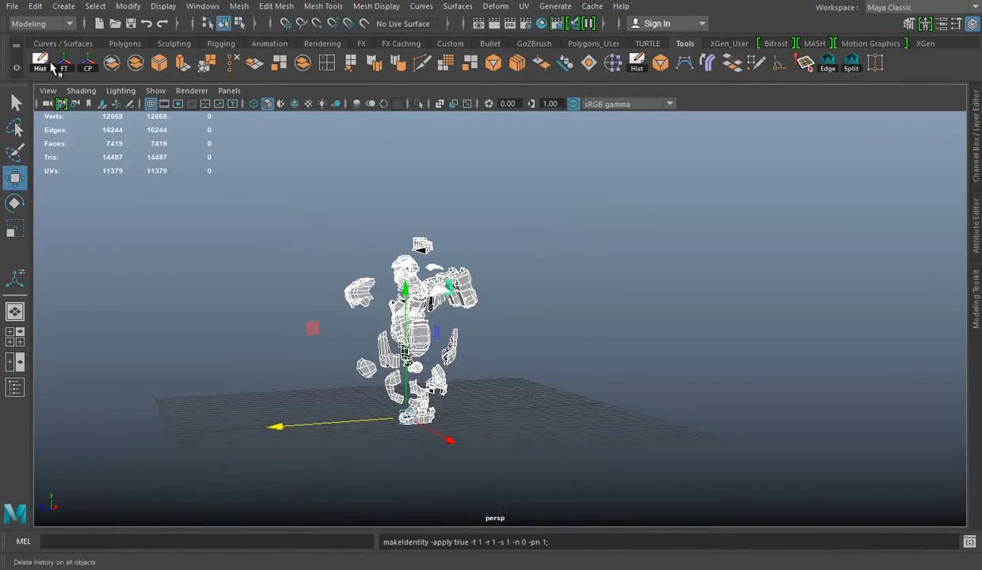
# - Export the selected armor from Maya as Armor Full Low.obj
pyautogui.click(11, 6)
pyautogui.click(79, 183)
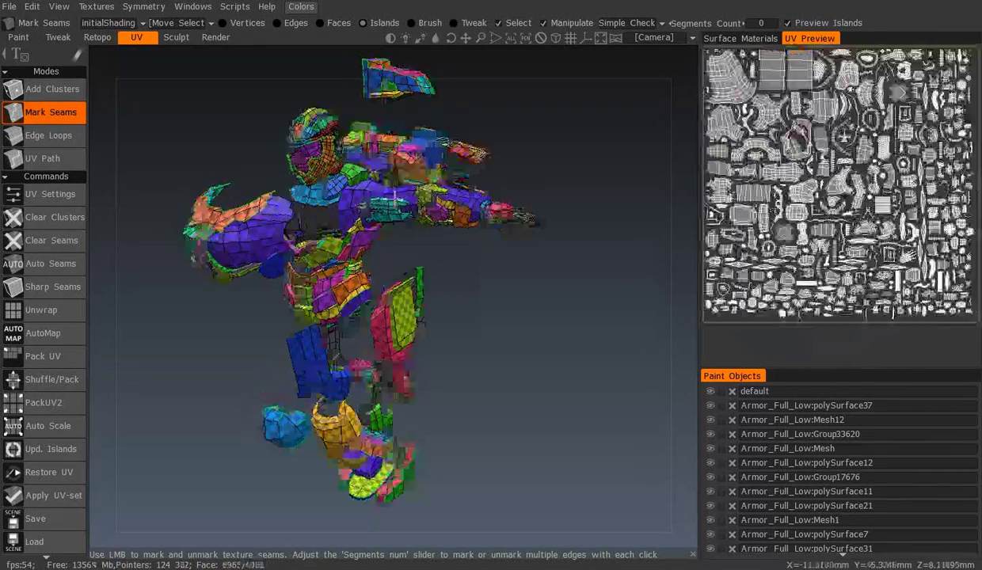
# - Orbit around the armor's head, shoulder and other pieces to check their UV islands
pyautogui.moveTo(411, 388); pyautogui.dragTo(349, 317)
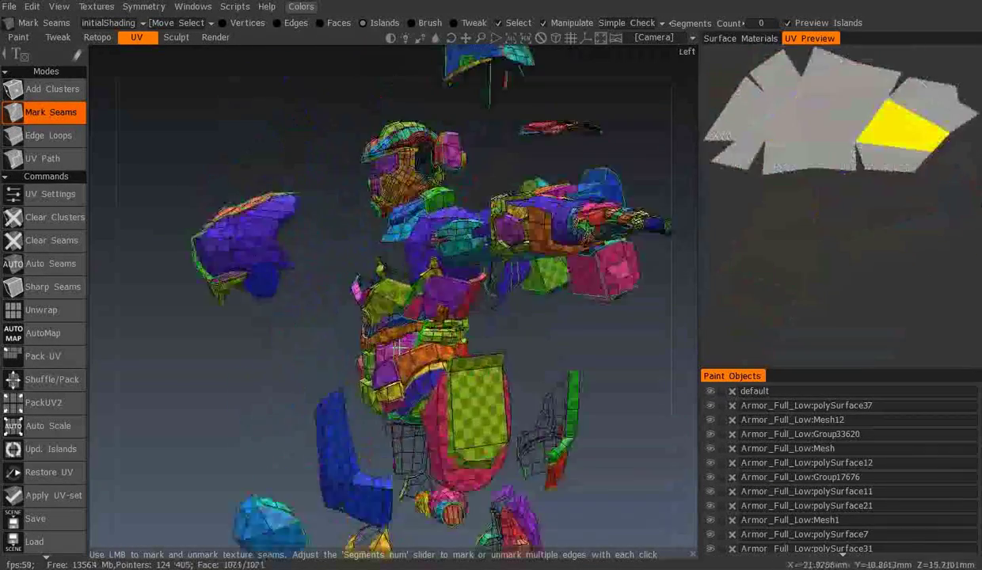
pyautogui.scroll(5, 336, 255)
pyautogui.moveTo(509, 342)
pyautogui.keyDown('alt'); pyautogui.mouseDown()
pyautogui.moveTo(548, 386)
pyautogui.moveTo(434, 193)
pyautogui.moveTo(320, 291)
pyautogui.moveTo(366, 274)
pyautogui.moveTo(386, 217)
pyautogui.moveTo(280, 236)
pyautogui.moveTo(490, 226)
pyautogui.mouseUp(); pyautogui.keyUp('alt')
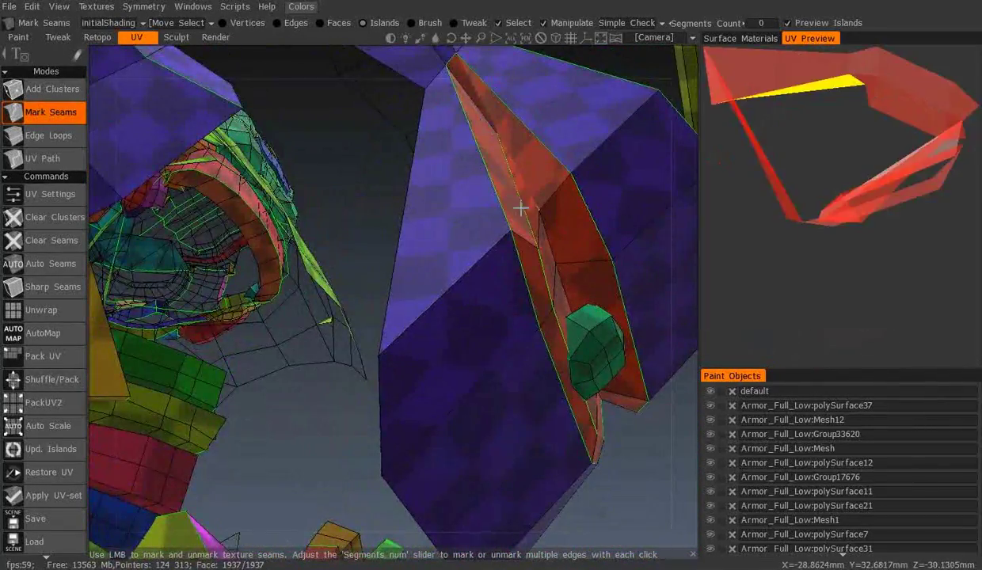
pyautogui.moveTo(500, 146)
pyautogui.keyDown('alt'); pyautogui.mouseDown()
pyautogui.moveTo(553, 200)
pyautogui.moveTo(300, 184)
pyautogui.moveTo(253, 80)
pyautogui.moveTo(224, 79)
pyautogui.mouseUp(); pyautogui.keyUp('alt')
pyautogui.moveTo(215, 184)
pyautogui.keyDown('alt'); pyautogui.mouseDown()
pyautogui.moveTo(307, 169)
pyautogui.moveTo(468, 353)
pyautogui.moveTo(366, 166)
pyautogui.moveTo(413, 212)
pyautogui.moveTo(548, 287)
pyautogui.moveTo(456, 179)
pyautogui.moveTo(491, 237)
pyautogui.moveTo(549, 287)
pyautogui.moveTo(449, 190)
pyautogui.moveTo(285, 208)
pyautogui.moveTo(345, 132)
pyautogui.moveTo(390, 126)
pyautogui.moveTo(523, 185)
pyautogui.moveTo(435, 273)
pyautogui.moveTo(384, 252)
pyautogui.moveTo(489, 349)
pyautogui.moveTo(543, 357)
pyautogui.moveTo(469, 248)
pyautogui.moveTo(509, 318)
pyautogui.moveTo(640, 362)
pyautogui.mouseUp(); pyautogui.keyUp('alt')
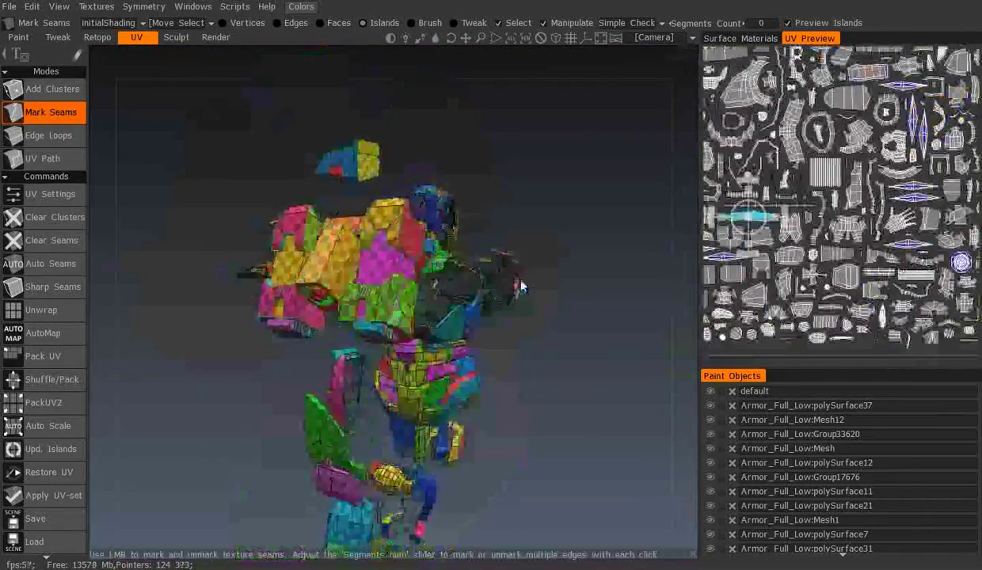
pyautogui.keyDown('alt'); pyautogui.moveTo(497, 267); pyautogui.dragTo(439, 303); pyautogui.keyUp('alt')
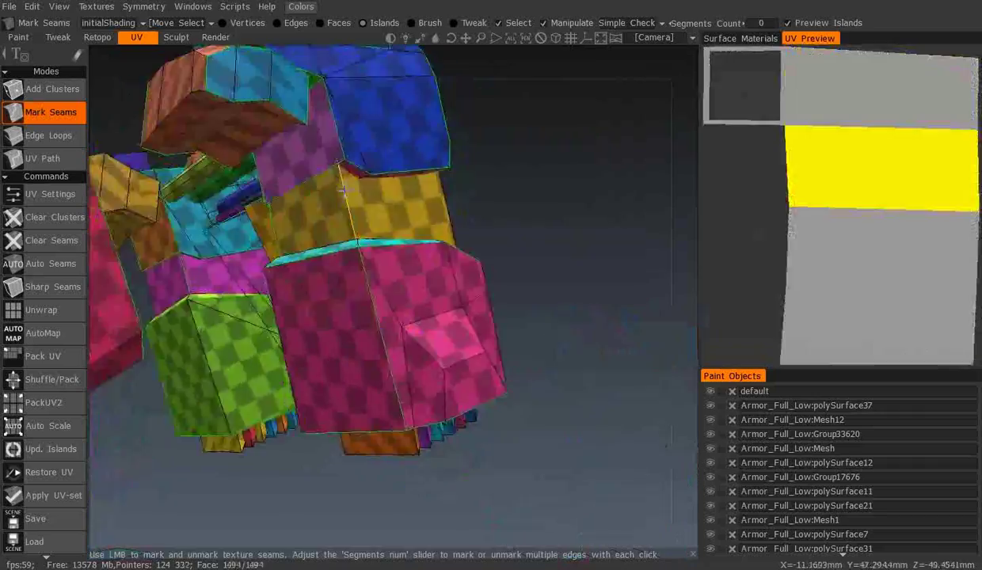
pyautogui.moveTo(614, 325)
pyautogui.keyDown('alt'); pyautogui.mouseDown()
pyautogui.moveTo(387, 168)
pyautogui.moveTo(294, 257)
pyautogui.moveTo(266, 322)
pyautogui.mouseUp(); pyautogui.keyUp('alt')
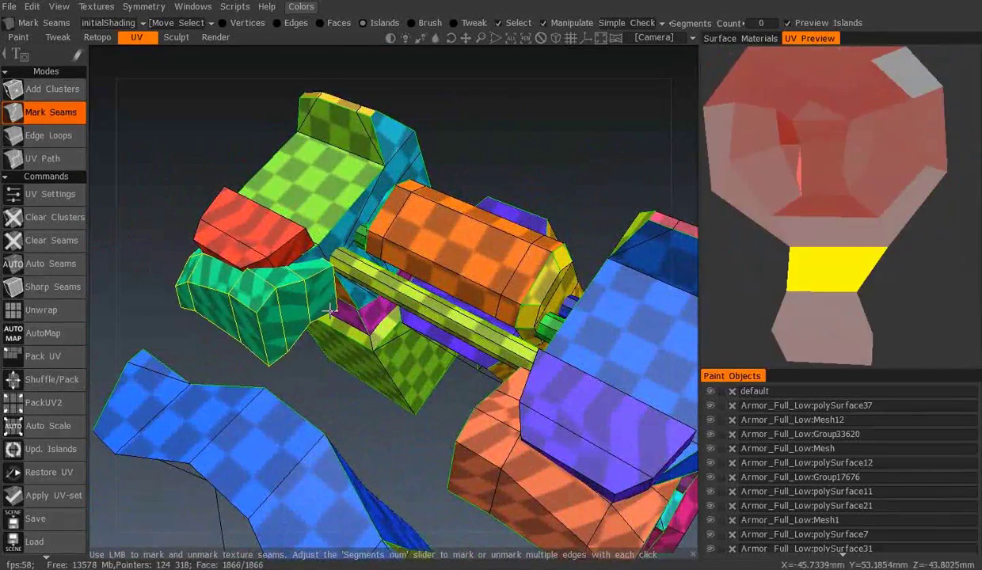
pyautogui.keyDown('alt'); pyautogui.moveTo(331, 312); pyautogui.dragTo(435, 306); pyautogui.keyUp('alt')
pyautogui.keyDown('alt'); pyautogui.moveTo(426, 357); pyautogui.dragTo(501, 173); pyautogui.keyUp('alt')
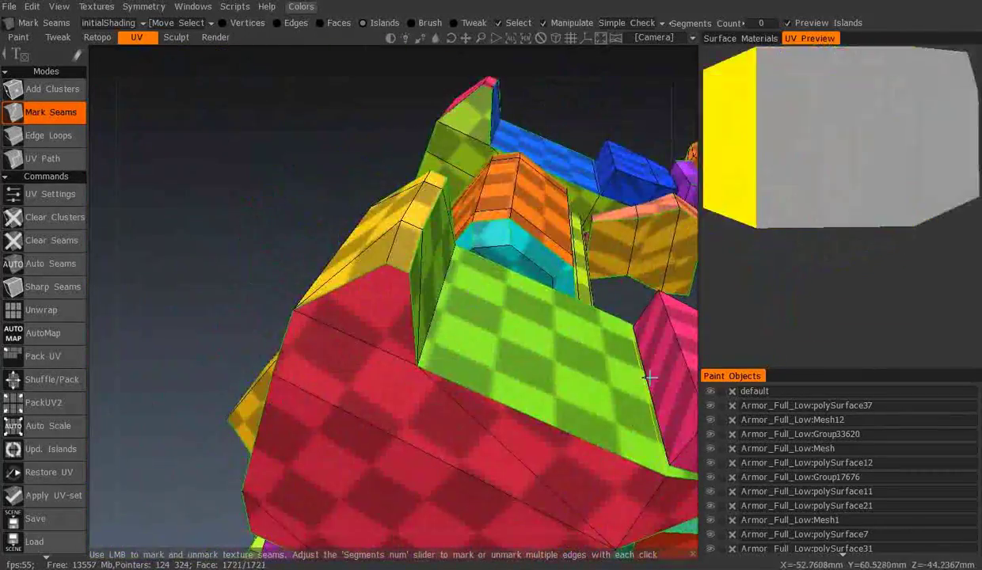
pyautogui.keyDown('alt'); pyautogui.moveTo(649, 378); pyautogui.dragTo(444, 265); pyautogui.keyUp('alt')
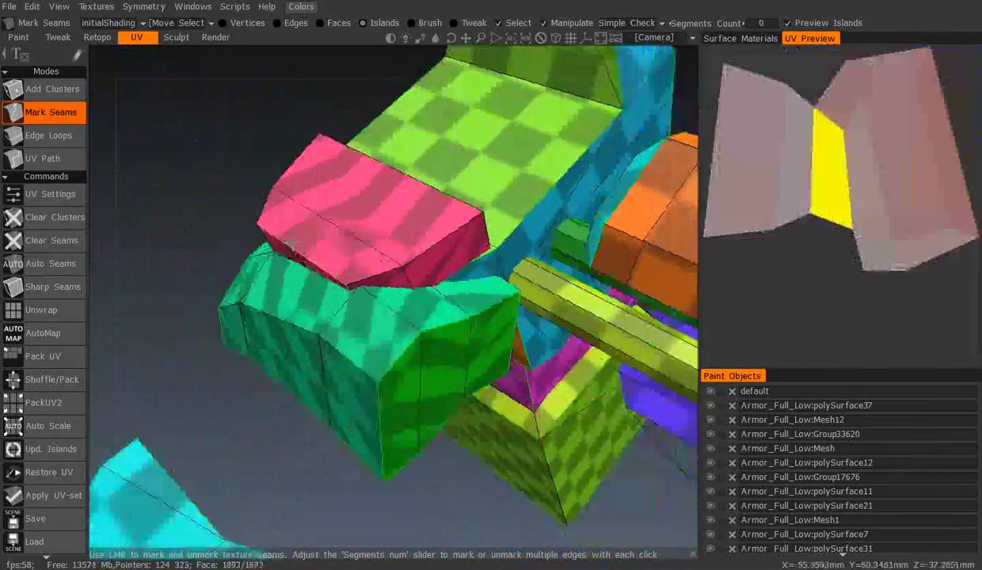
pyautogui.moveTo(292, 243)
pyautogui.keyDown('alt'); pyautogui.mouseDown()
pyautogui.moveTo(432, 309)
pyautogui.moveTo(279, 309)
pyautogui.moveTo(396, 260)
pyautogui.mouseUp(); pyautogui.keyUp('alt')
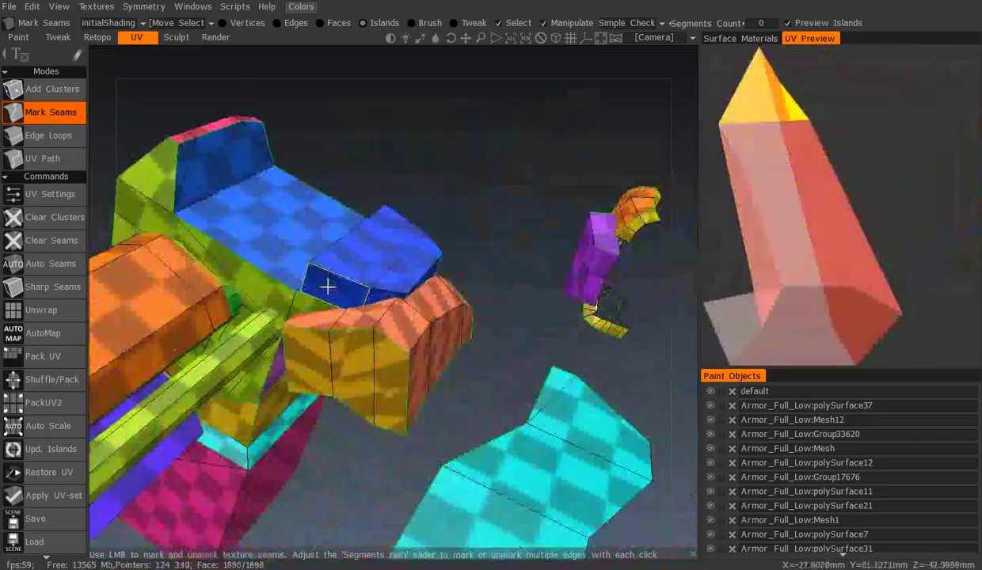
# - Zoom in on the octagonal socket, then pull back and orbit the whole armor from frontal angles
pyautogui.scroll(5, 457, 386)
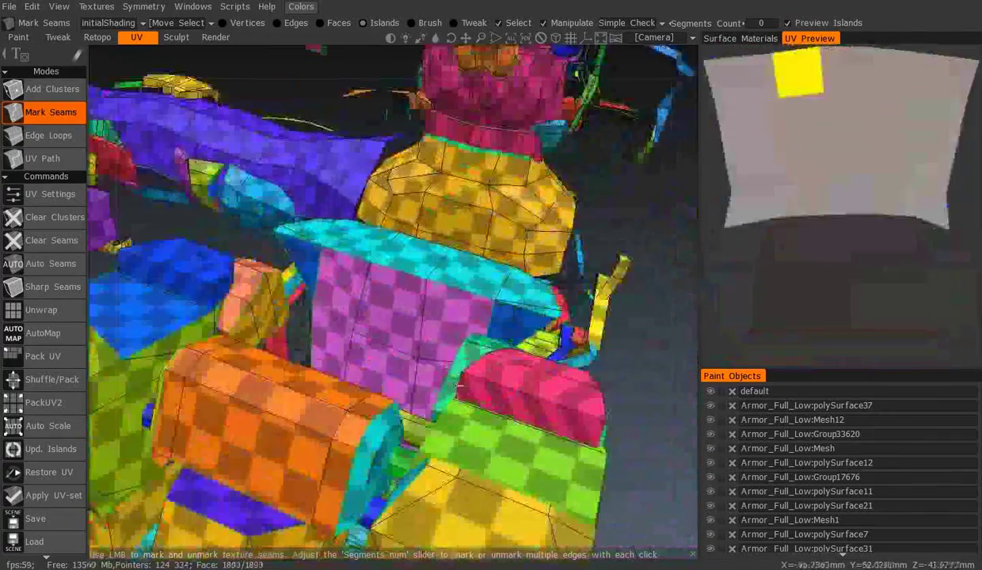
pyautogui.scroll(-5, 119, 309)
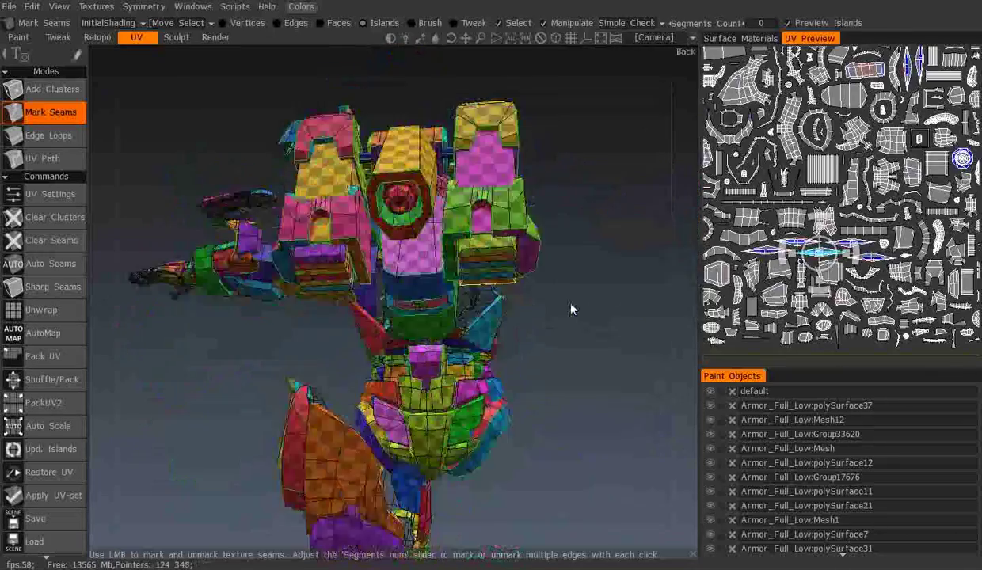
pyautogui.scroll(5, 405, 248)
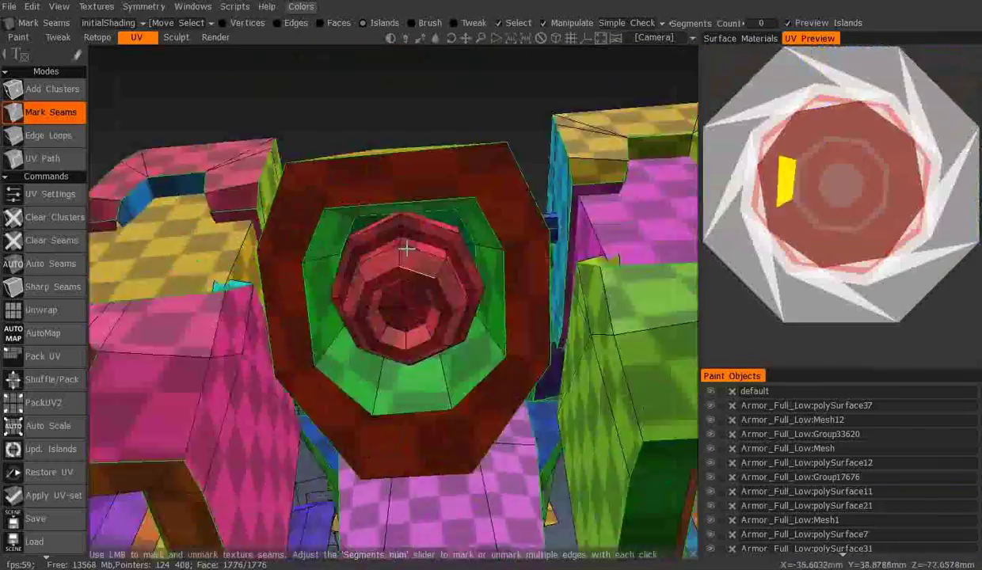
pyautogui.scroll(3, 406, 248)
pyautogui.scroll(-5, 448, 252)
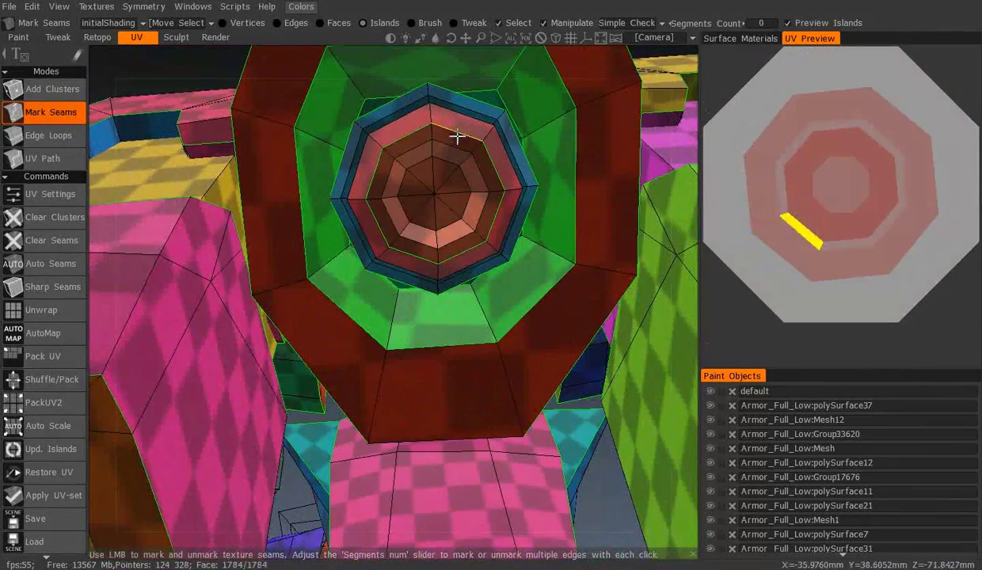
pyautogui.moveTo(439, 269)
pyautogui.mouseDown(button='middle')
pyautogui.moveTo(423, 354)
pyautogui.moveTo(360, 292)
pyautogui.mouseUp(button='middle')
pyautogui.scroll(4, 425, 345)
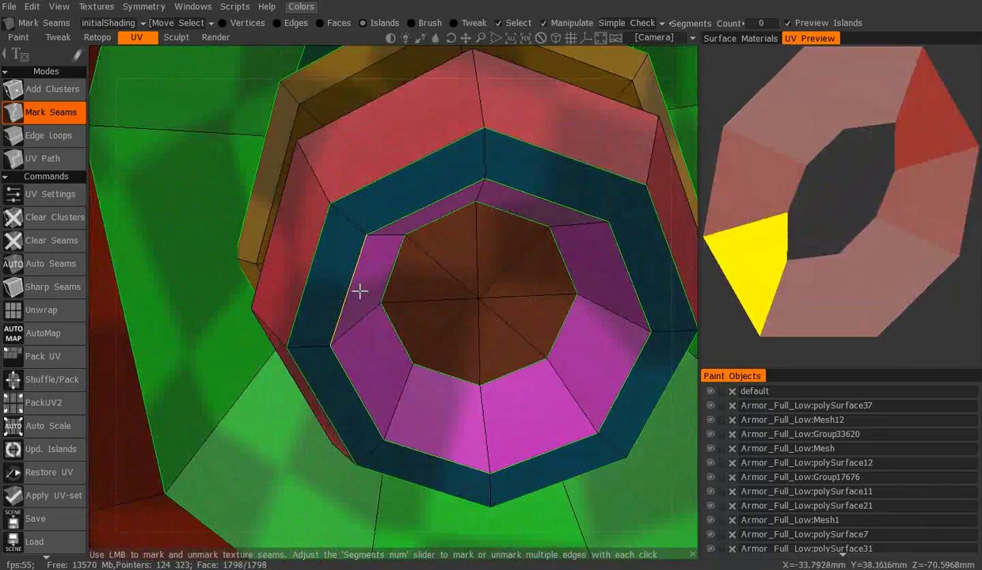
pyautogui.scroll(-5, 494, 417)
pyautogui.moveTo(494, 417)
pyautogui.mouseDown(button='middle')
pyautogui.moveTo(377, 180)
pyautogui.moveTo(430, 278)
pyautogui.moveTo(422, 289)
pyautogui.mouseUp(button='middle')
pyautogui.scroll(-2, 430, 278)
pyautogui.scroll(-2, 423, 289)
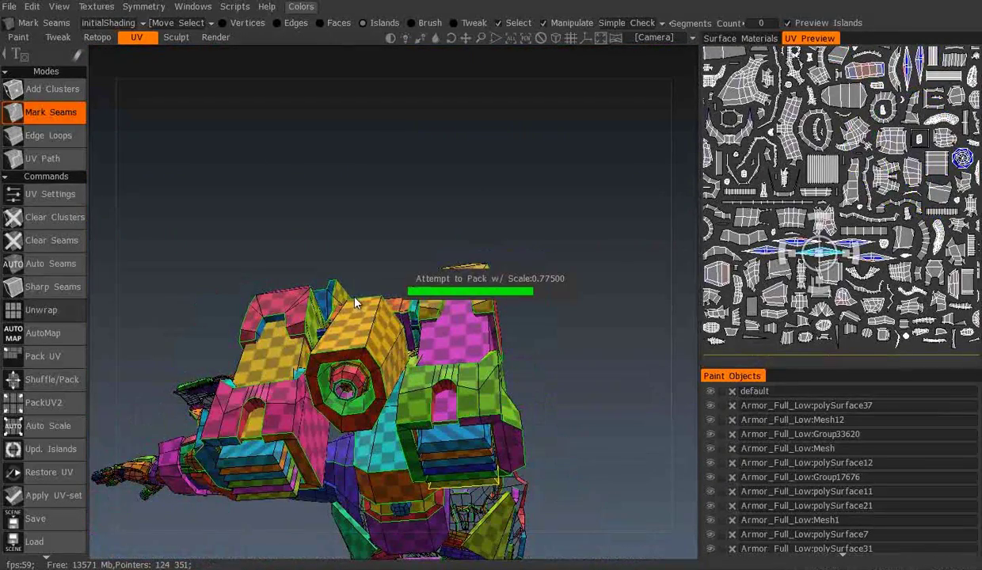
pyautogui.moveTo(367, 362); pyautogui.dragTo(965, 268, button='middle')
pyautogui.moveTo(523, 348)
pyautogui.mouseDown(button='middle')
pyautogui.moveTo(612, 379)
pyautogui.moveTo(798, 268)
pyautogui.mouseUp(button='middle')
pyautogui.moveTo(381, 317); pyautogui.dragTo(297, 330, button='middle')
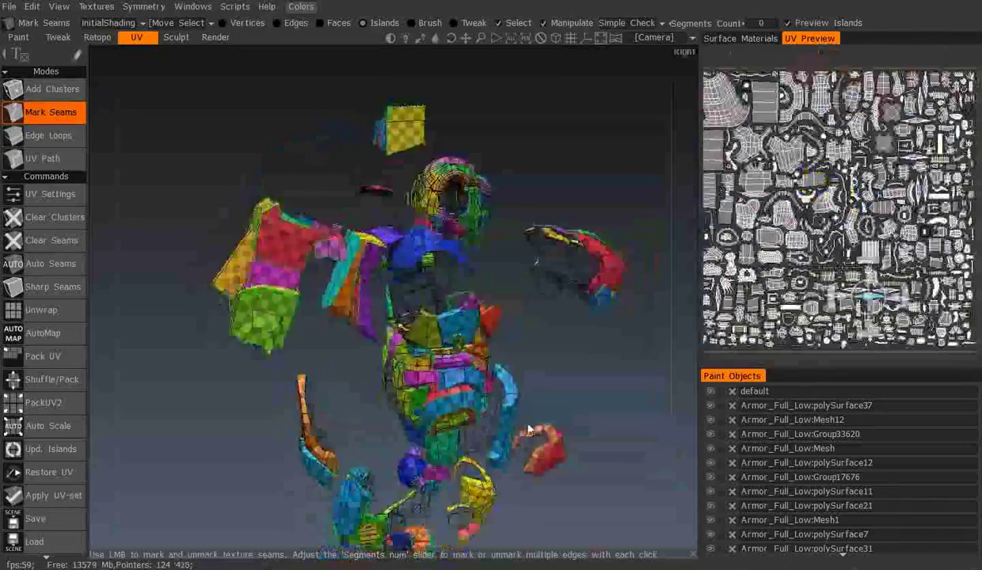
# - Accept the packing warning and export the armor with its new UVs from 3D-Coat
pyautogui.click(9, 6)
pyautogui.click(87, 202)
pyautogui.click(372, 302)
pyautogui.click(315, 503)
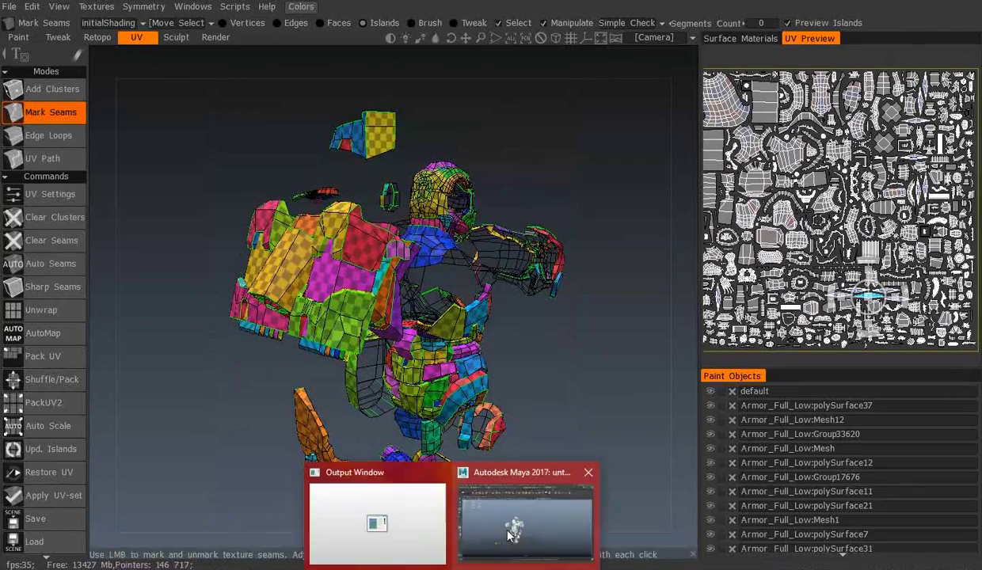
# - In Maya, start a fresh scene without saving and import the exported armor OBJ
pyautogui.click(511, 535)
pyautogui.click(490, 286)
pyautogui.click(12, 6)
pyautogui.click(39, 148)
pyautogui.doubleClick(262, 274)
# - Isolate the two chest vent objects, then a single box piece, then show the whole armor again
pyautogui.scroll(5, 514, 217)
pyautogui.keyDown('alt'); pyautogui.moveTo(649, 339); pyautogui.dragTo(616, 320); pyautogui.keyUp('alt')
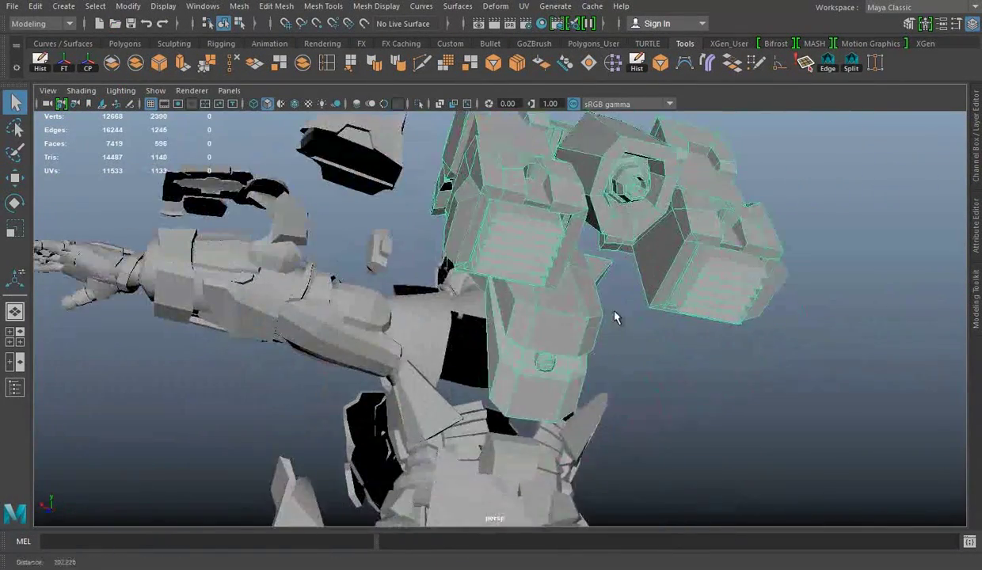
pyautogui.scroll(3, 616, 319)
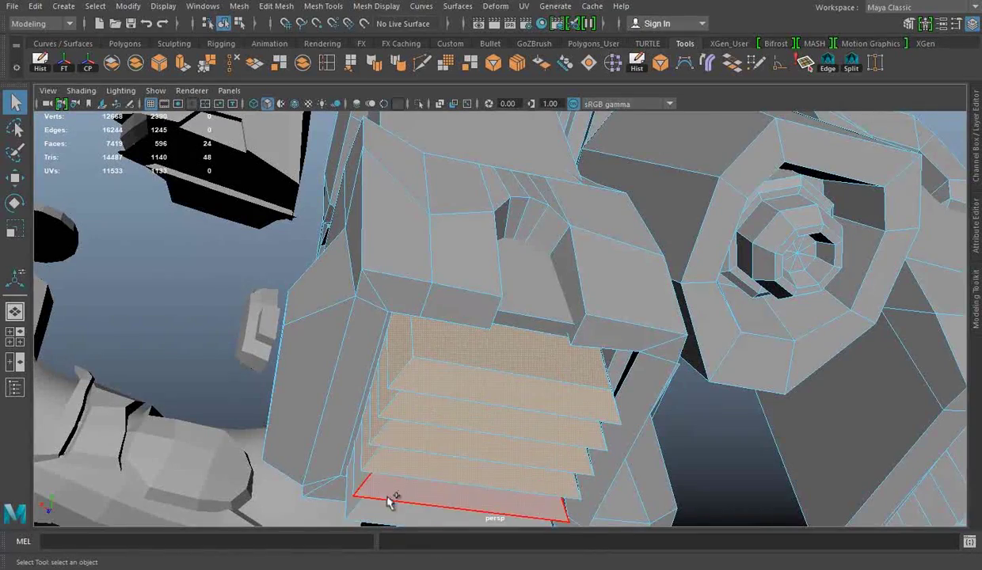
pyautogui.keyDown('alt'); pyautogui.moveTo(389, 501); pyautogui.dragTo(725, 342); pyautogui.keyUp('alt')
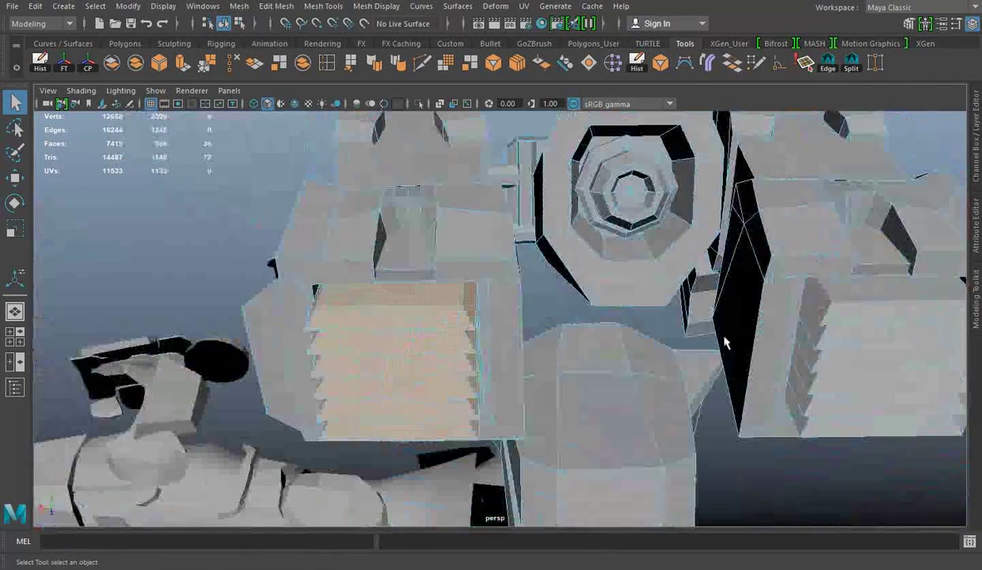
pyautogui.click(418, 104)
pyautogui.click(783, 221)
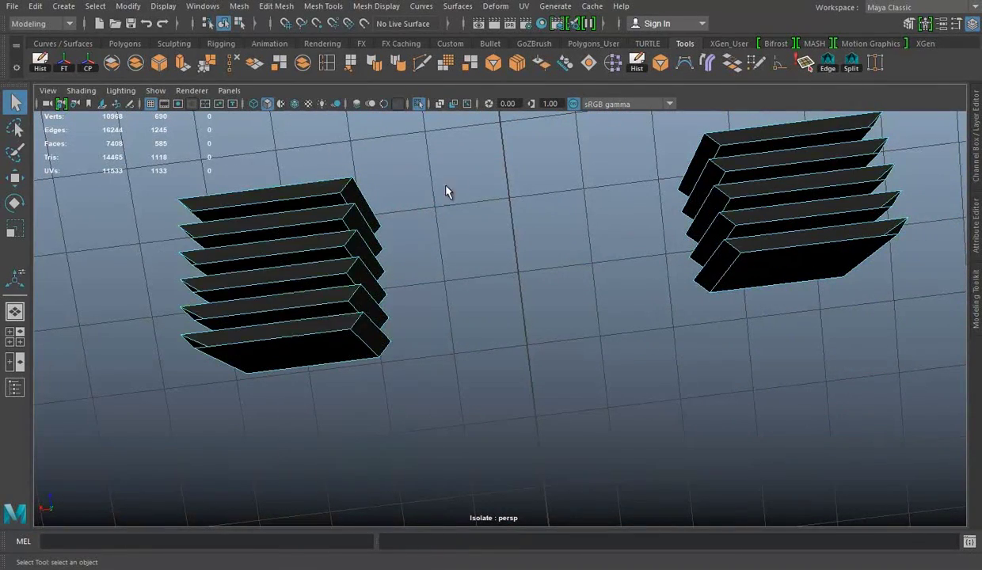
pyautogui.hotkey('ctrl', '1')
pyautogui.keyDown('alt'); pyautogui.moveTo(779, 162); pyautogui.dragTo(675, 408); pyautogui.keyUp('alt')
pyautogui.click(675, 408)
pyautogui.hotkey('ctrl', '1')
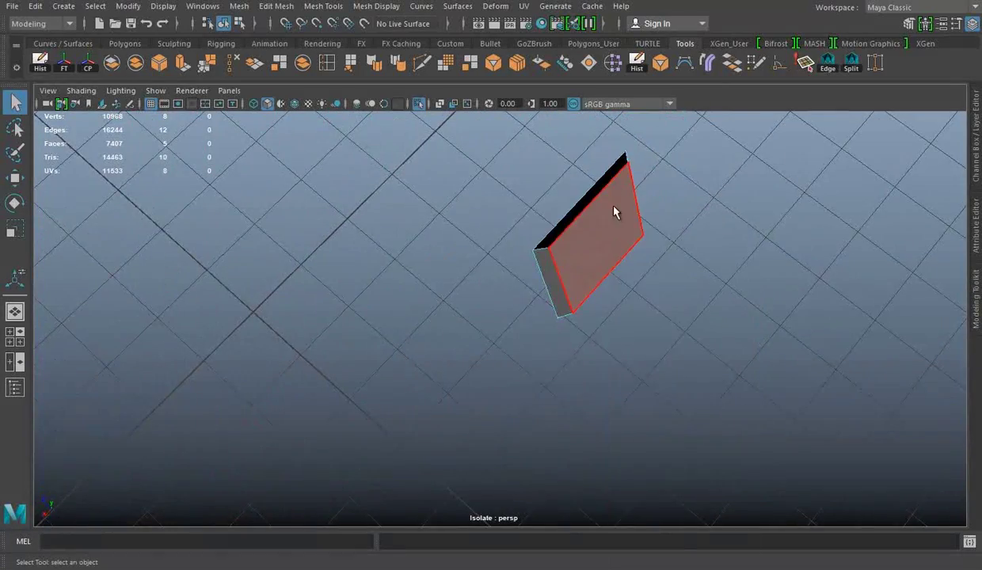
pyautogui.hotkey('ctrl', '1')
pyautogui.scroll(-5, 419, 292)
# - Export the selected armor again and load it into 3D-Coat for UV work
pyautogui.click(27, 4)
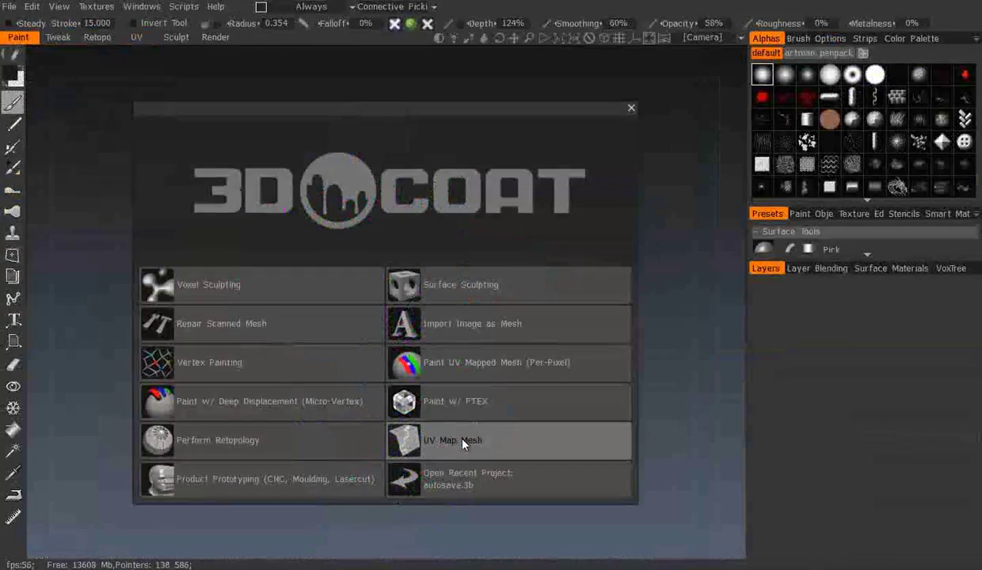
pyautogui.click(463, 444)
pyautogui.click(400, 303)
pyautogui.click(287, 438)
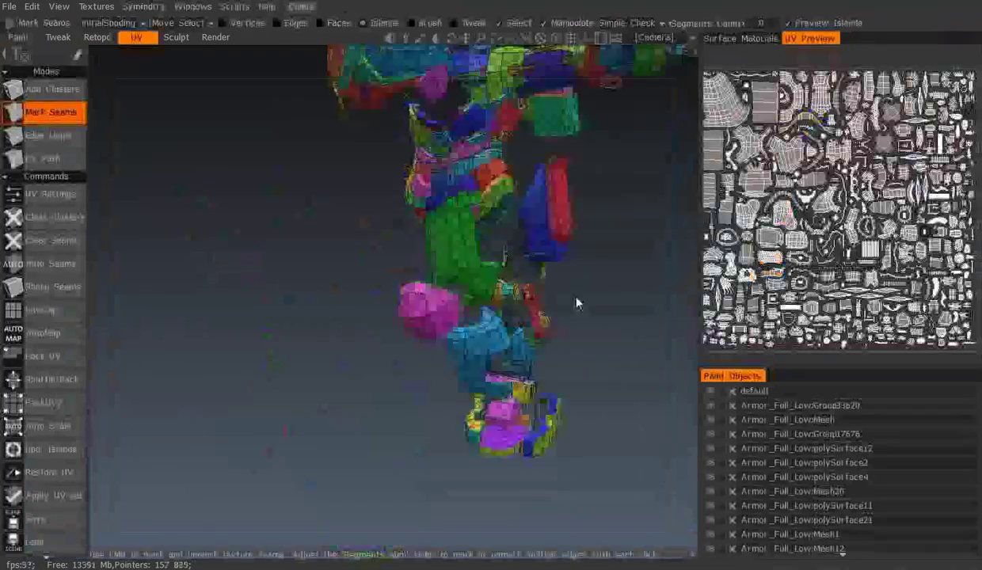
# - Orbit and zoom from a back view of the armor in close onto the chest piece's vent slats
pyautogui.scroll(10, 577, 303)
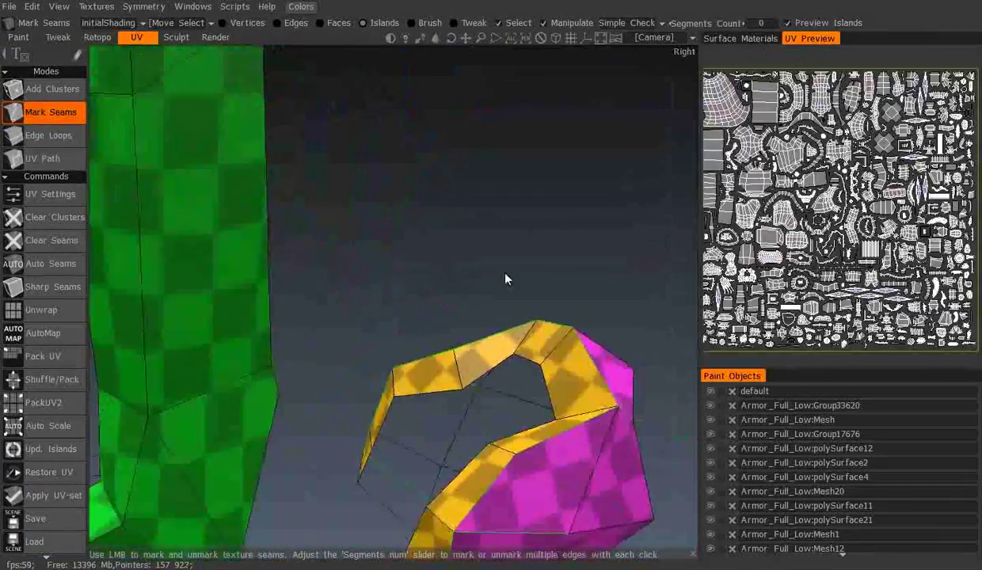
pyautogui.scroll(-2, 507, 278)
pyautogui.press('Home')
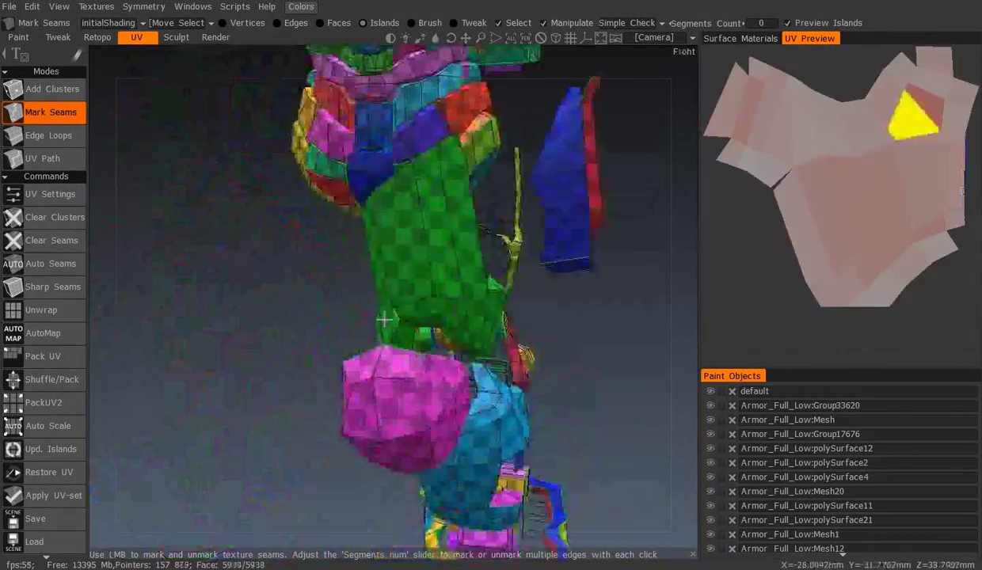
pyautogui.scroll(2, 466, 223)
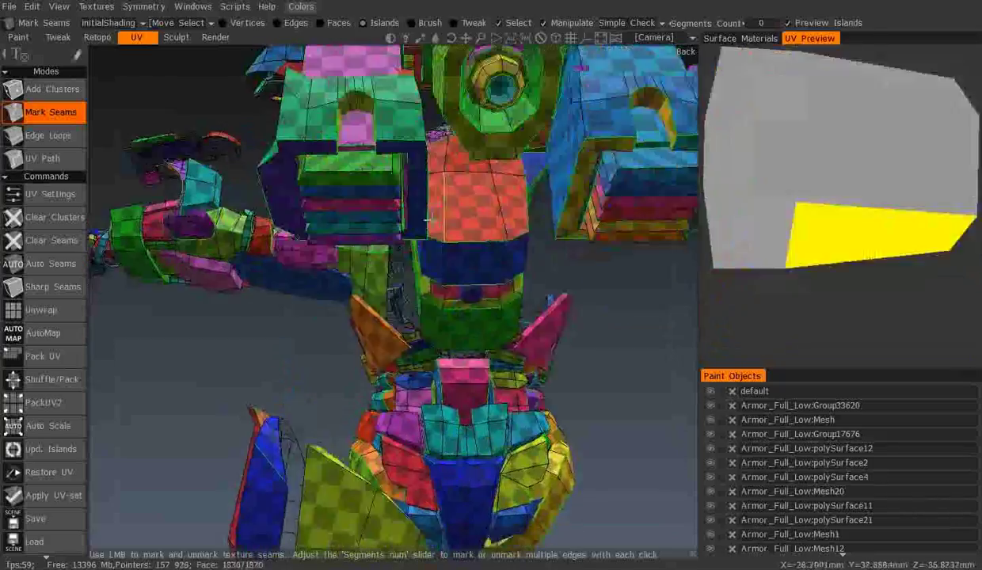
pyautogui.scroll(2, 465, 224)
pyautogui.scroll(2, 466, 224)
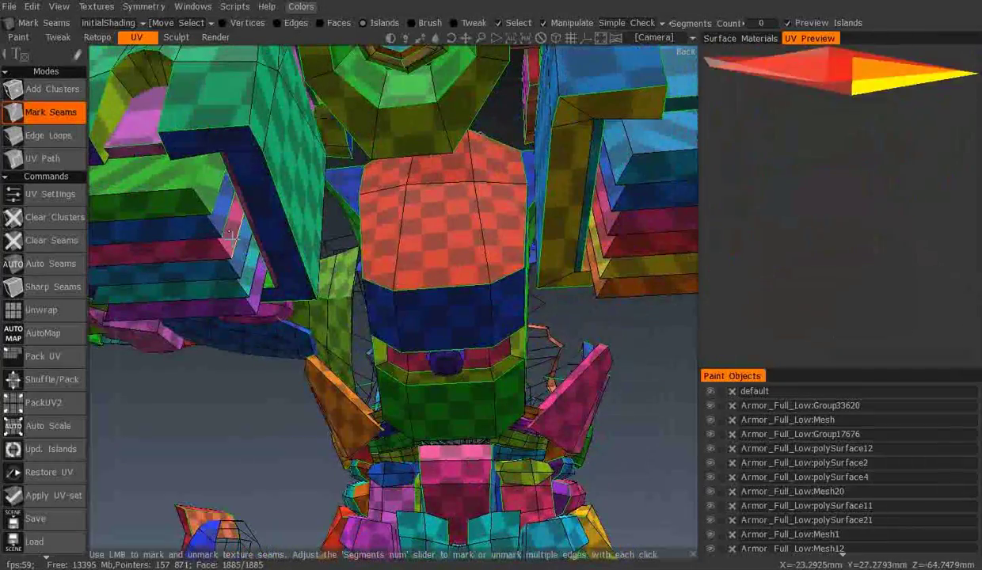
pyautogui.moveTo(256, 297); pyautogui.dragTo(490, 194, button='middle')
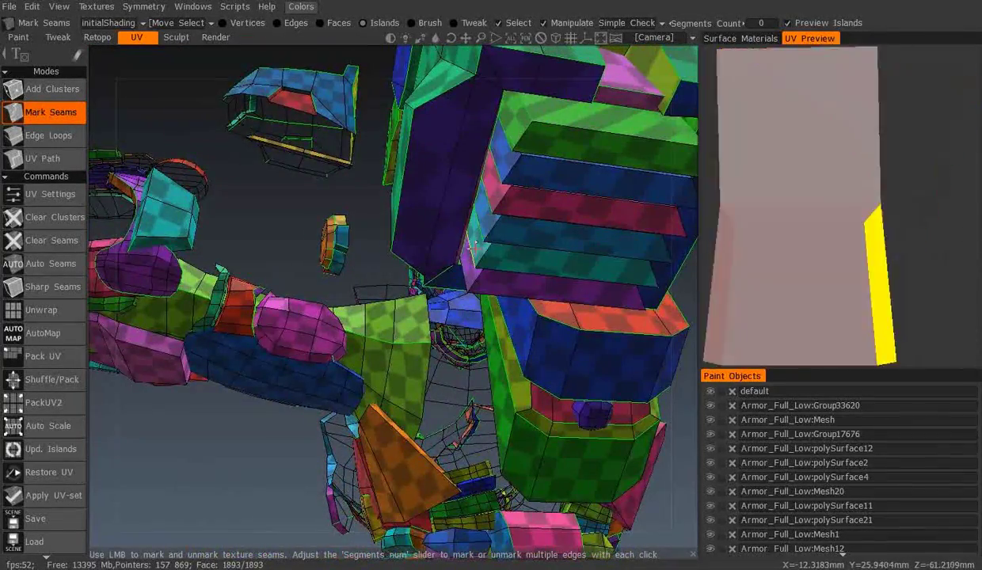
pyautogui.moveTo(471, 243); pyautogui.dragTo(472, 261, button='middle')
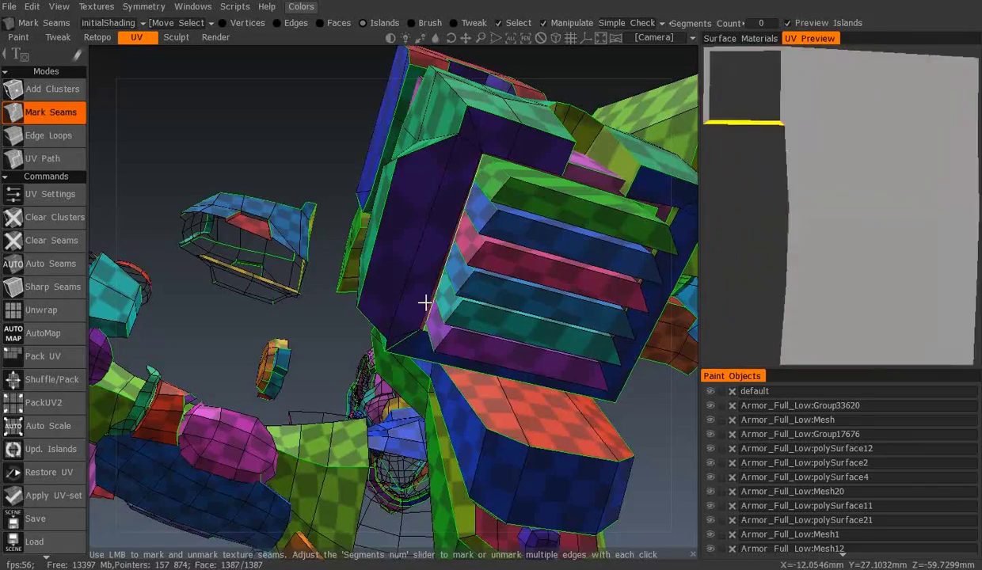
pyautogui.moveTo(425, 302); pyautogui.dragTo(289, 281, button='middle')
pyautogui.moveTo(232, 191)
pyautogui.mouseDown(button='middle')
pyautogui.moveTo(517, 263)
pyautogui.moveTo(394, 266)
pyautogui.mouseUp(button='middle')
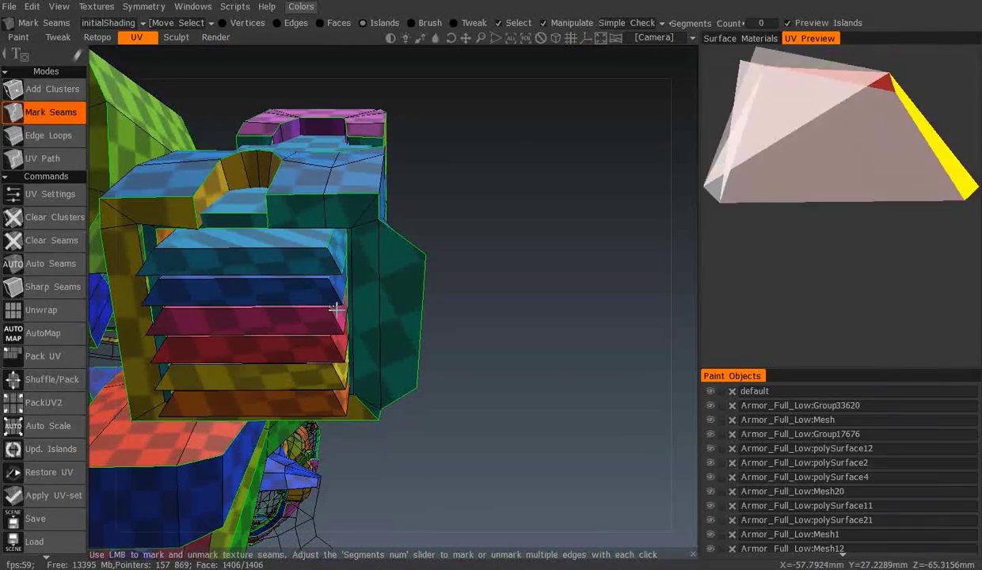
pyautogui.moveTo(334, 335)
pyautogui.mouseDown(button='middle')
pyautogui.moveTo(341, 284)
pyautogui.moveTo(340, 311)
pyautogui.moveTo(412, 273)
pyautogui.mouseUp(button='middle')
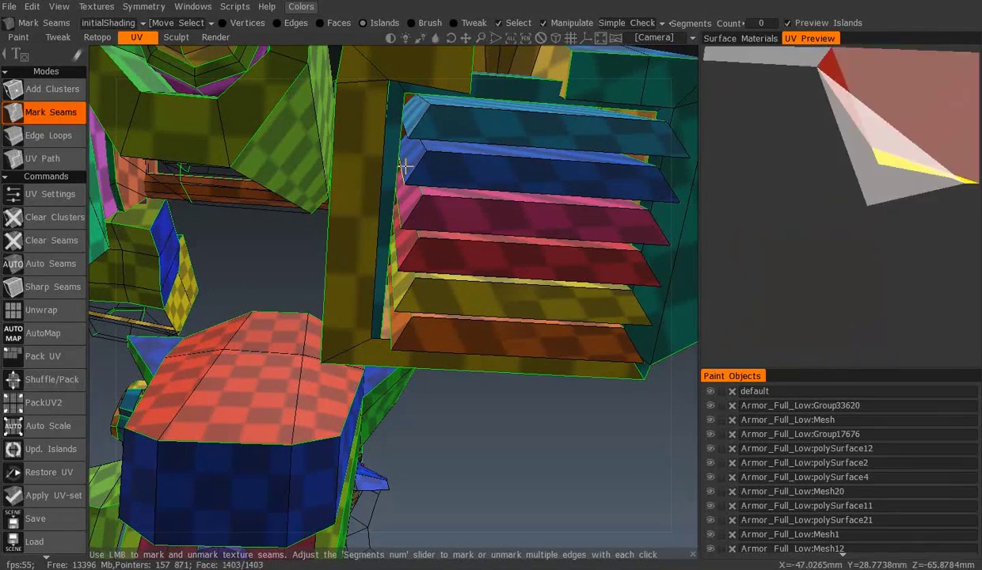
pyautogui.moveTo(407, 115); pyautogui.dragTo(498, 196, button='middle')
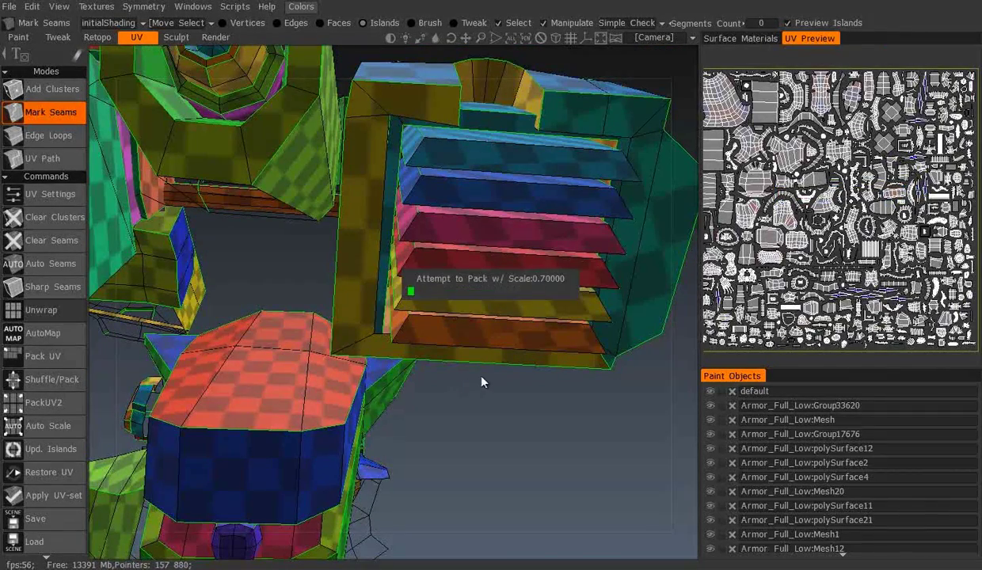
pyautogui.scroll(-5, 481, 382)
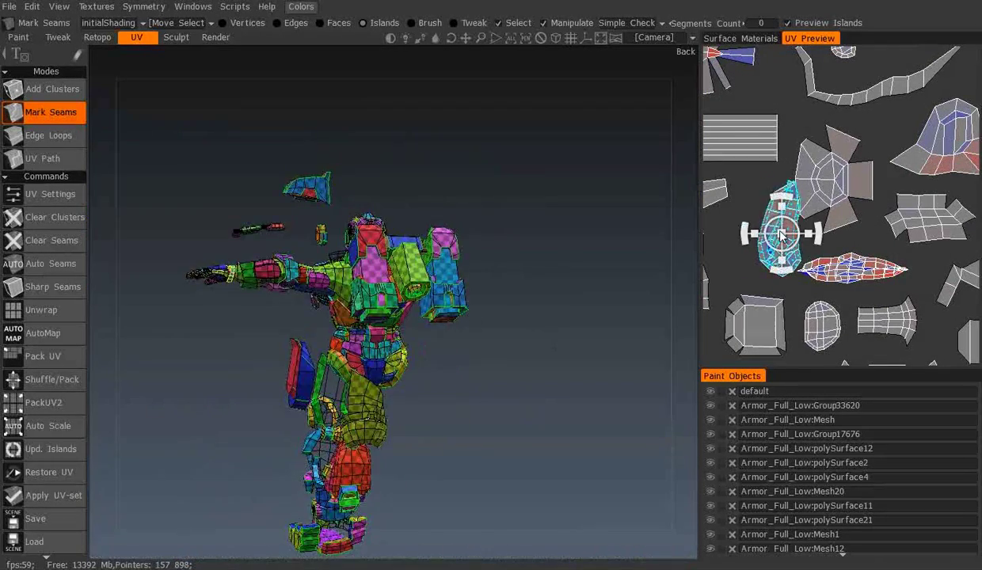
pyautogui.scroll(5, 491, 238)
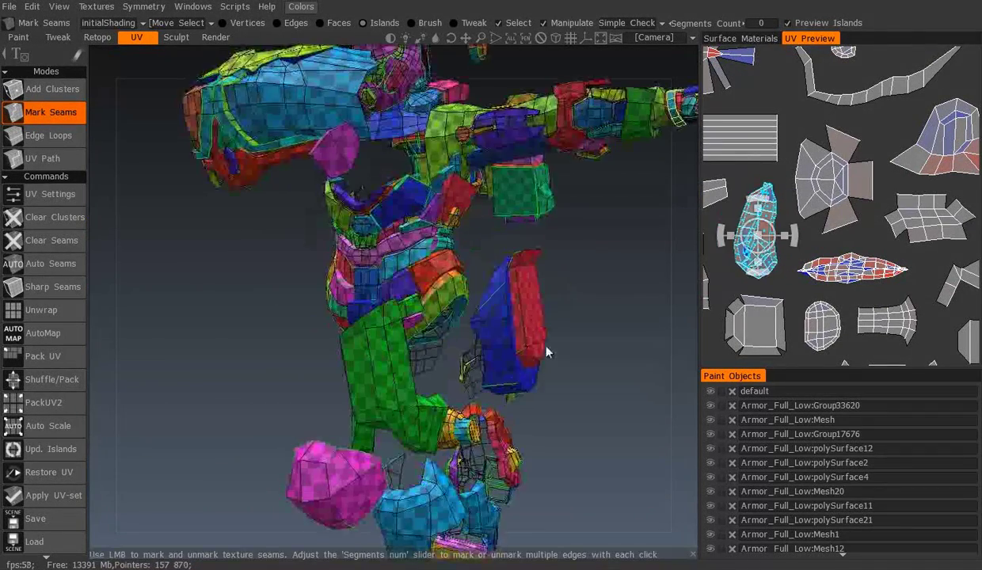
pyautogui.scroll(2, 492, 192)
pyautogui.scroll(2, 439, 198)
pyautogui.scroll(4, 439, 199)
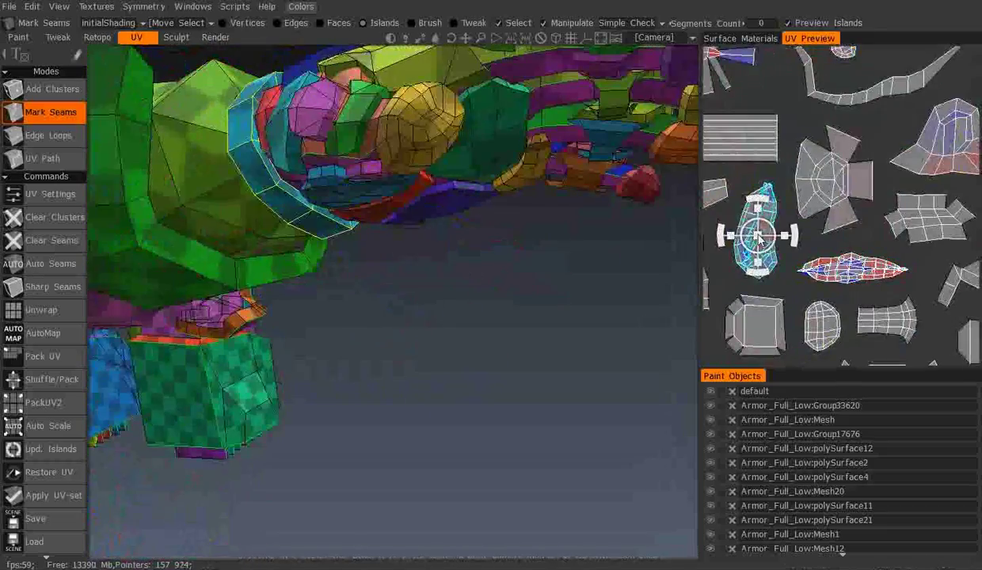
pyautogui.moveTo(380, 168); pyautogui.dragTo(295, 304)
pyautogui.scroll(3, 294, 305)
pyautogui.scroll(-3, 294, 306)
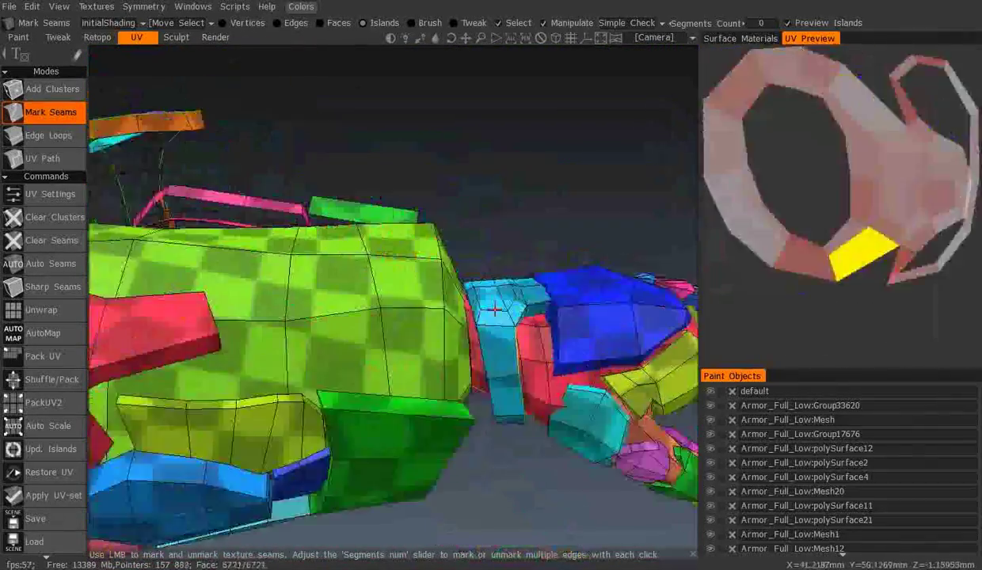
pyautogui.scroll(-2, 295, 305)
pyautogui.scroll(-4, 519, 303)
pyautogui.moveTo(519, 303); pyautogui.dragTo(420, 384)
pyautogui.scroll(5, 420, 383)
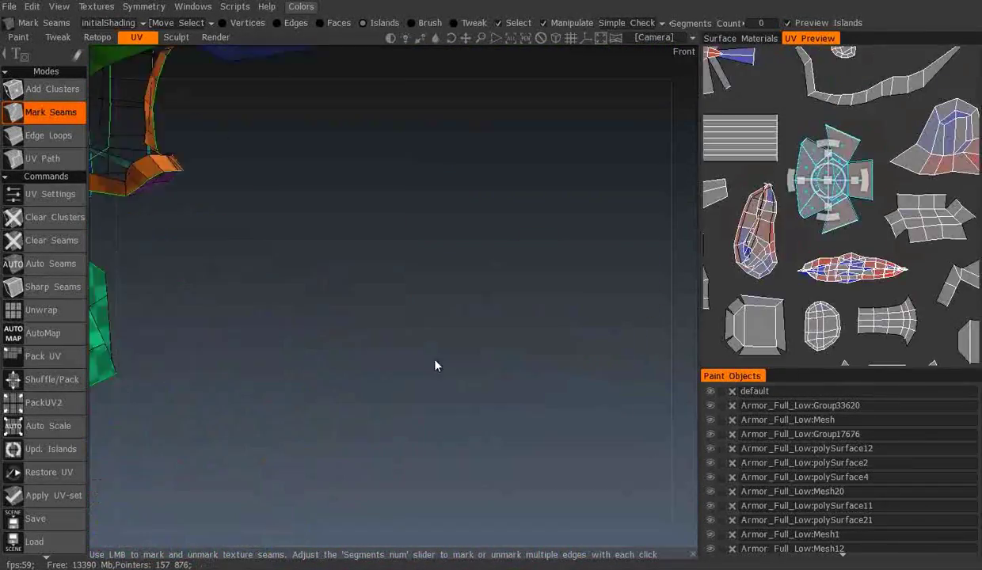
pyautogui.scroll(3, 312, 313)
pyautogui.scroll(-5, 297, 433)
pyautogui.scroll(5, 454, 207)
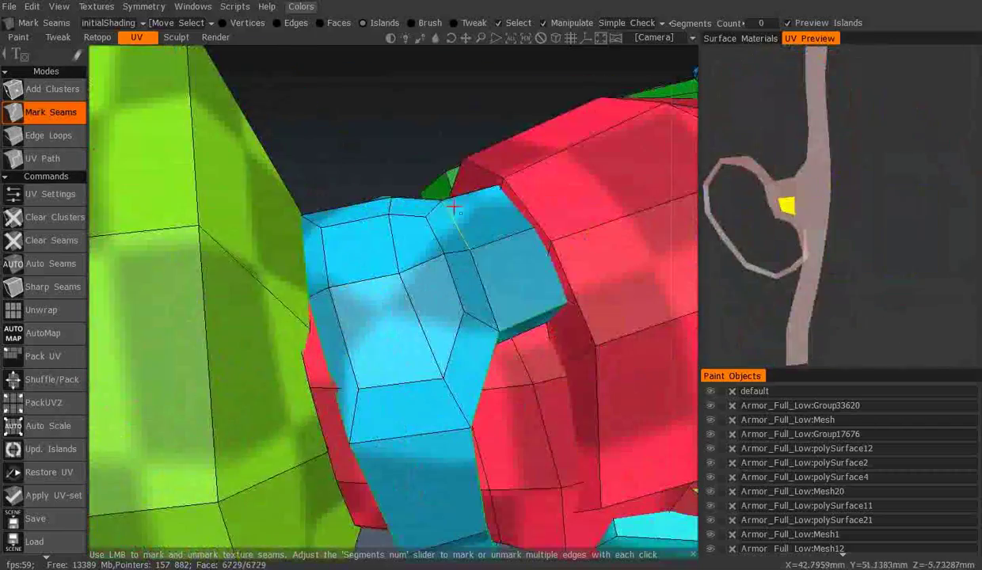
pyautogui.scroll(-5, 405, 197)
pyautogui.scroll(3, 426, 158)
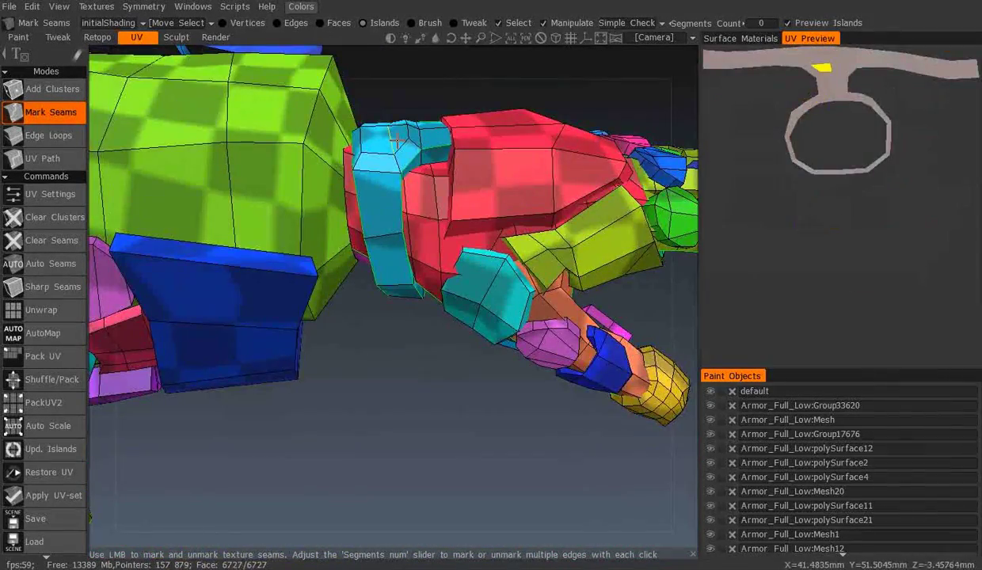
pyautogui.scroll(-5, 395, 141)
pyautogui.scroll(3, 401, 189)
pyautogui.scroll(3, 390, 291)
pyautogui.scroll(-1, 450, 366)
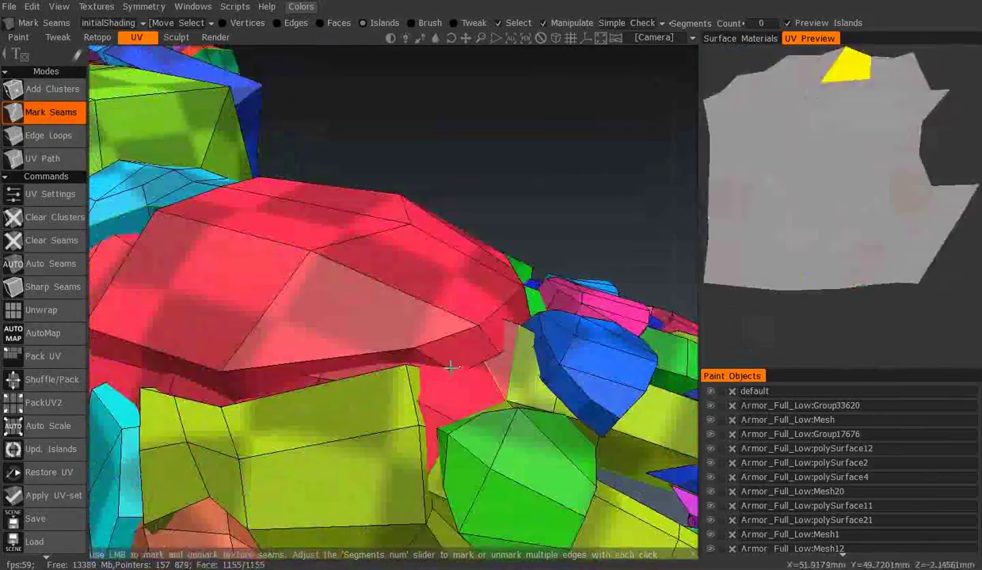
pyautogui.scroll(2, 450, 367)
pyautogui.scroll(-5, 416, 280)
pyautogui.scroll(3, 312, 245)
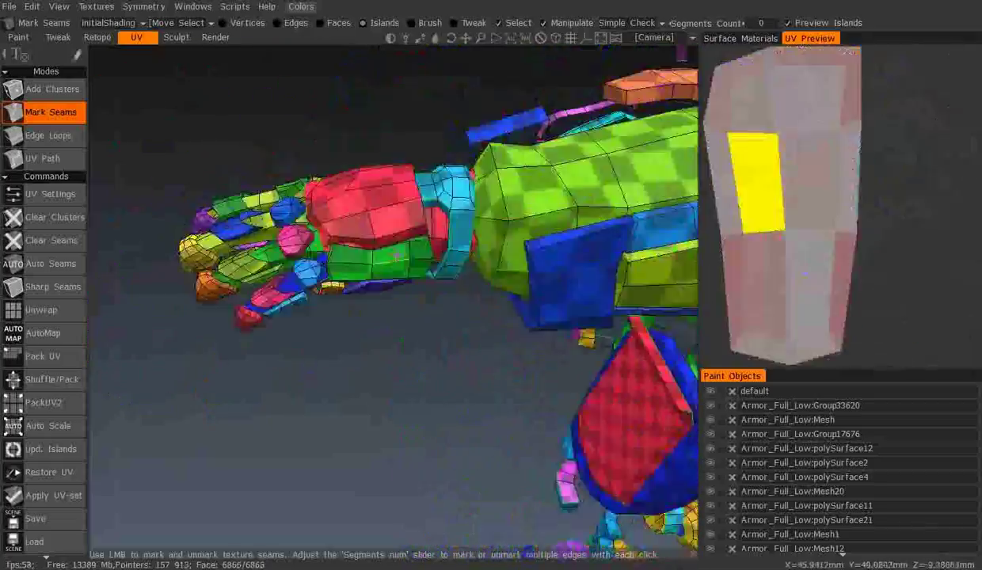
pyautogui.scroll(3, 340, 103)
pyautogui.scroll(-5, 340, 103)
pyautogui.moveTo(340, 103)
pyautogui.mouseDown(button='middle')
pyautogui.moveTo(471, 219)
pyautogui.moveTo(372, 325)
pyautogui.moveTo(111, 301)
pyautogui.moveTo(314, 351)
pyautogui.moveTo(372, 296)
pyautogui.moveTo(379, 311)
pyautogui.moveTo(328, 319)
pyautogui.moveTo(397, 328)
pyautogui.moveTo(405, 281)
pyautogui.moveTo(247, 312)
pyautogui.mouseUp(button='middle')
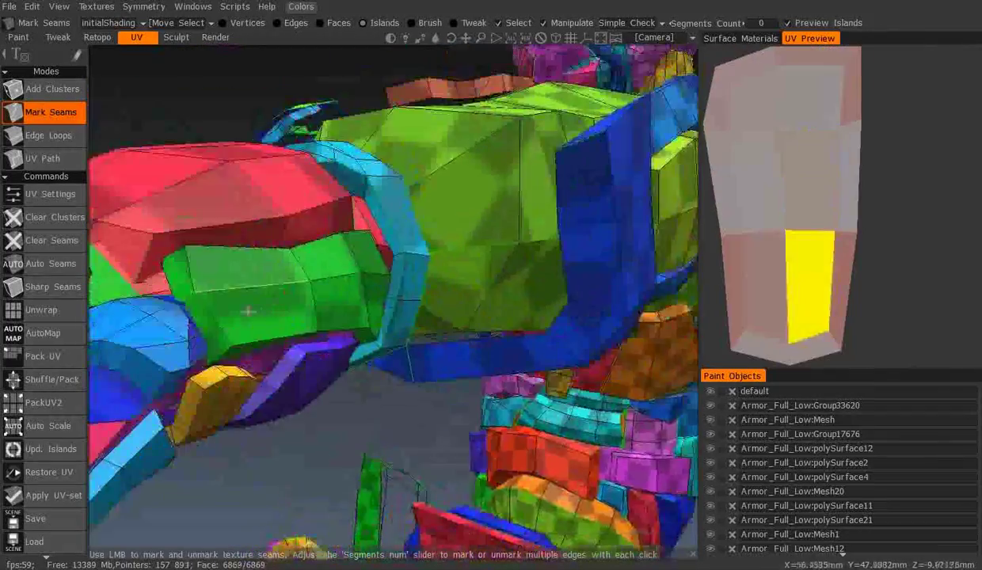
pyautogui.moveTo(179, 284)
pyautogui.mouseDown(button='middle')
pyautogui.moveTo(346, 281)
pyautogui.moveTo(303, 390)
pyautogui.moveTo(248, 417)
pyautogui.moveTo(340, 477)
pyautogui.moveTo(369, 285)
pyautogui.moveTo(471, 156)
pyautogui.moveTo(570, 389)
pyautogui.moveTo(358, 213)
pyautogui.moveTo(324, 154)
pyautogui.moveTo(521, 312)
pyautogui.moveTo(628, 293)
pyautogui.mouseUp(button='middle')
pyautogui.moveTo(361, 225)
pyautogui.mouseDown(button='middle')
pyautogui.moveTo(392, 296)
pyautogui.moveTo(429, 232)
pyautogui.moveTo(393, 203)
pyautogui.mouseUp(button='middle')
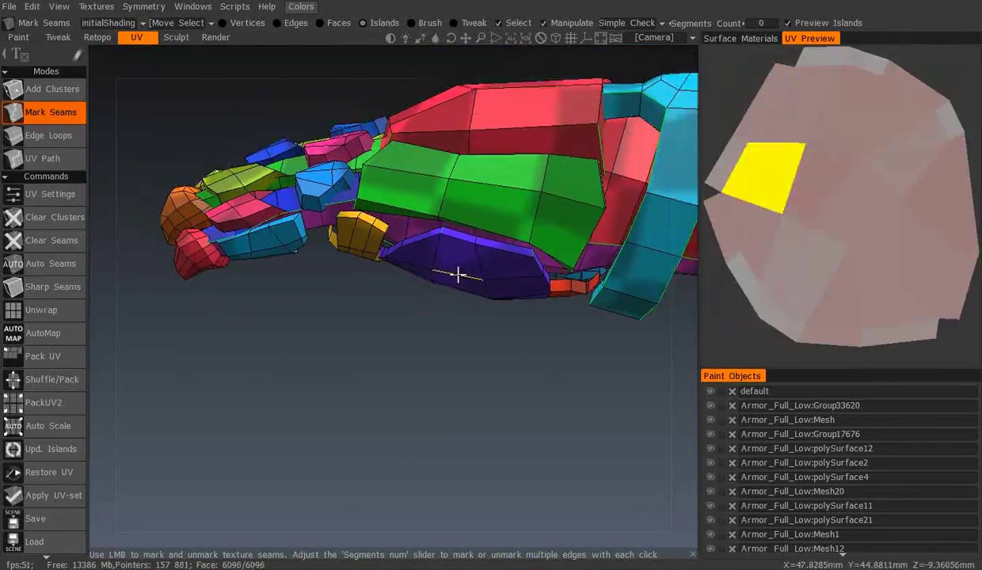
pyautogui.moveTo(458, 274); pyautogui.dragTo(404, 202, button='middle')
pyautogui.moveTo(493, 204); pyautogui.dragTo(438, 245, button='middle')
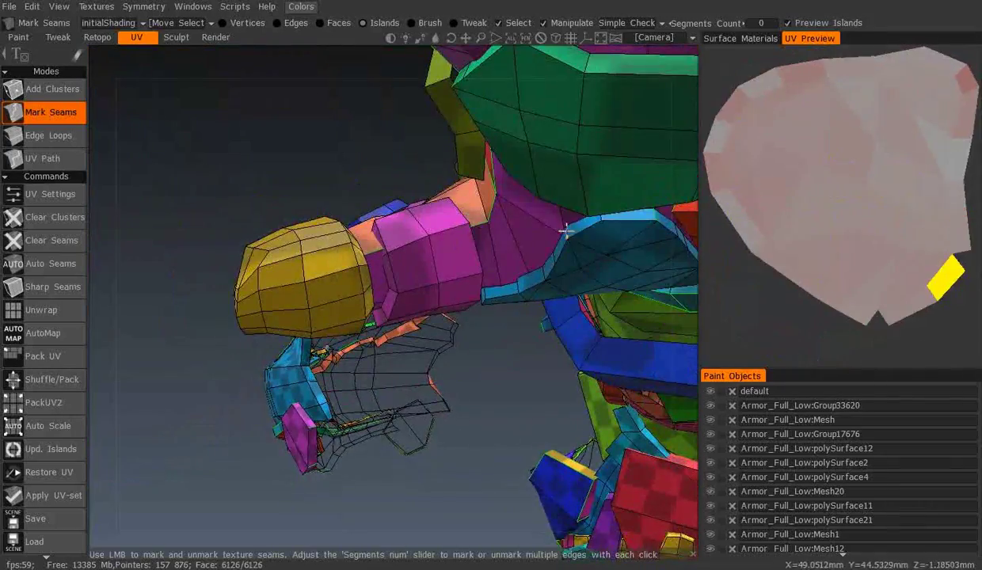
pyautogui.moveTo(472, 198)
pyautogui.mouseDown(button='middle')
pyautogui.moveTo(431, 127)
pyautogui.moveTo(486, 163)
pyautogui.mouseUp(button='middle')
pyautogui.moveTo(410, 171)
pyautogui.mouseDown(button='middle')
pyautogui.moveTo(478, 318)
pyautogui.moveTo(445, 268)
pyautogui.moveTo(427, 274)
pyautogui.moveTo(548, 221)
pyautogui.moveTo(469, 203)
pyautogui.moveTo(587, 260)
pyautogui.moveTo(413, 170)
pyautogui.moveTo(460, 255)
pyautogui.mouseUp(button='middle')
pyautogui.moveTo(584, 400)
pyautogui.mouseDown(button='middle')
pyautogui.moveTo(486, 218)
pyautogui.moveTo(478, 283)
pyautogui.moveTo(449, 208)
pyautogui.moveTo(402, 214)
pyautogui.mouseUp(button='middle')
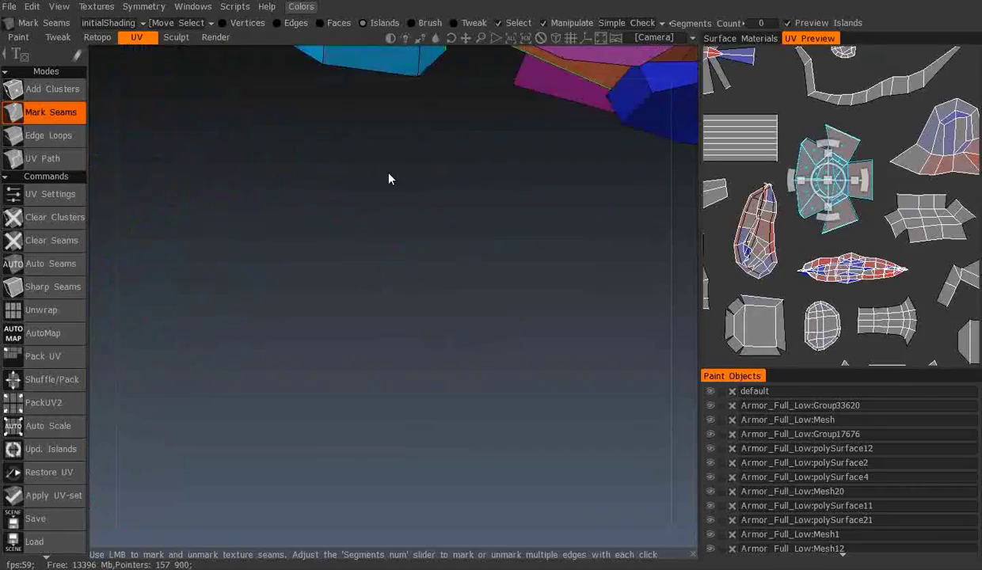
pyautogui.moveTo(388, 179); pyautogui.dragTo(366, 167, button='middle')
pyautogui.moveTo(414, 247); pyautogui.dragTo(385, 204, button='middle')
pyautogui.moveTo(436, 248)
pyautogui.mouseDown(button='middle')
pyautogui.moveTo(324, 234)
pyautogui.moveTo(377, 290)
pyautogui.moveTo(349, 431)
pyautogui.mouseUp(button='middle')
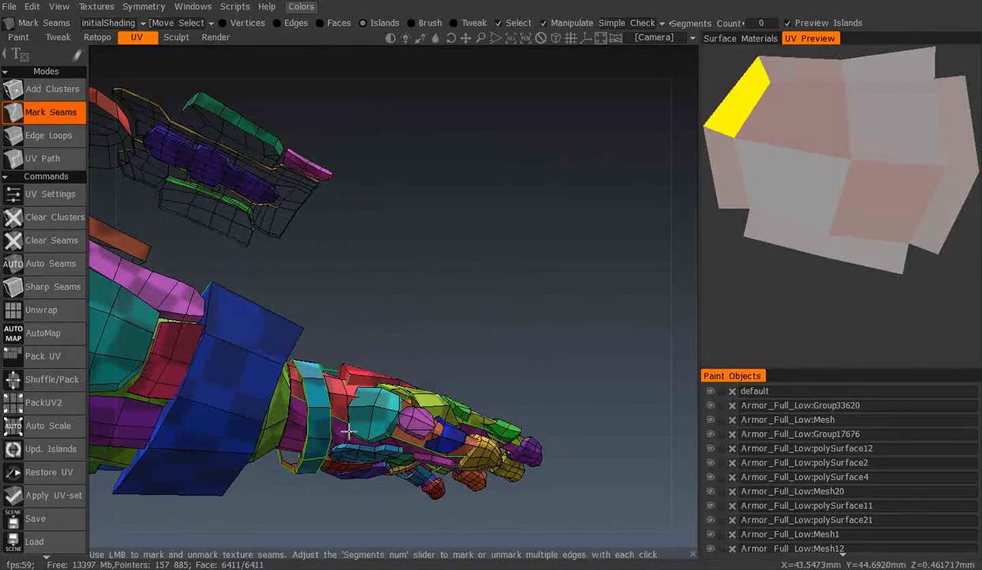
pyautogui.moveTo(422, 413)
pyautogui.mouseDown(button='middle')
pyautogui.moveTo(316, 219)
pyautogui.moveTo(442, 248)
pyautogui.mouseUp(button='middle')
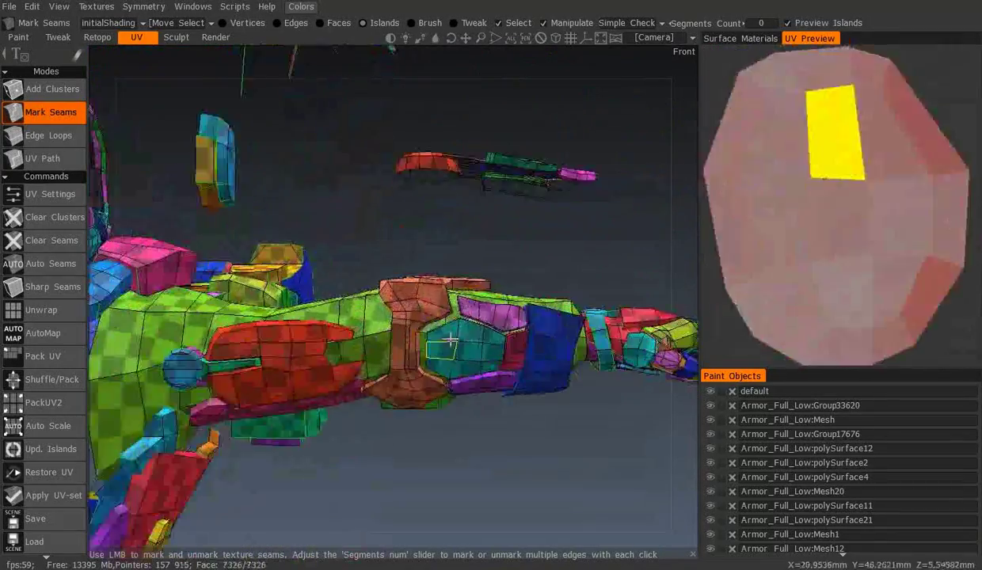
pyautogui.moveTo(449, 341); pyautogui.dragTo(482, 330, button='middle')
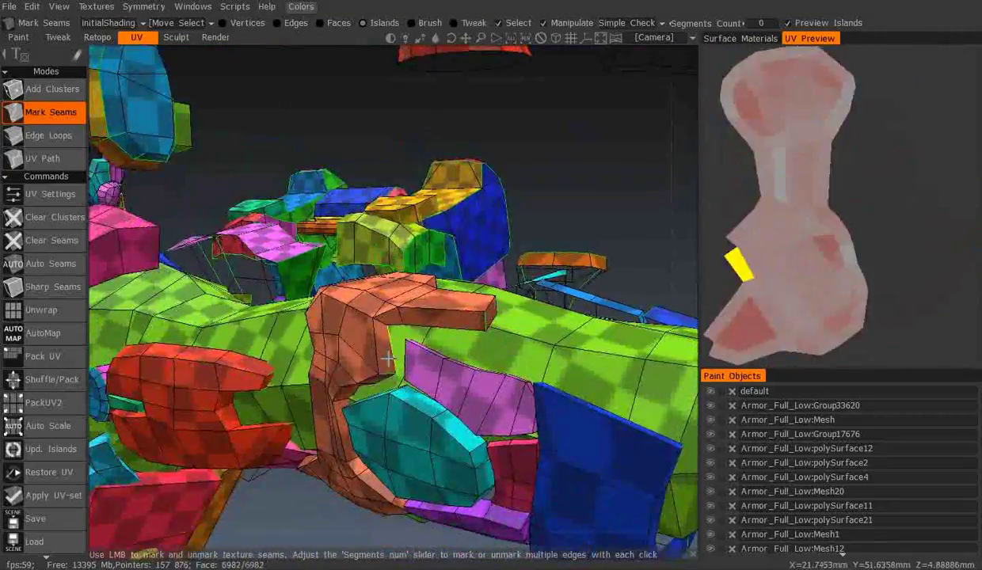
pyautogui.moveTo(388, 358); pyautogui.dragTo(282, 251, button='middle')
pyautogui.moveTo(313, 331); pyautogui.dragTo(202, 293, button='middle')
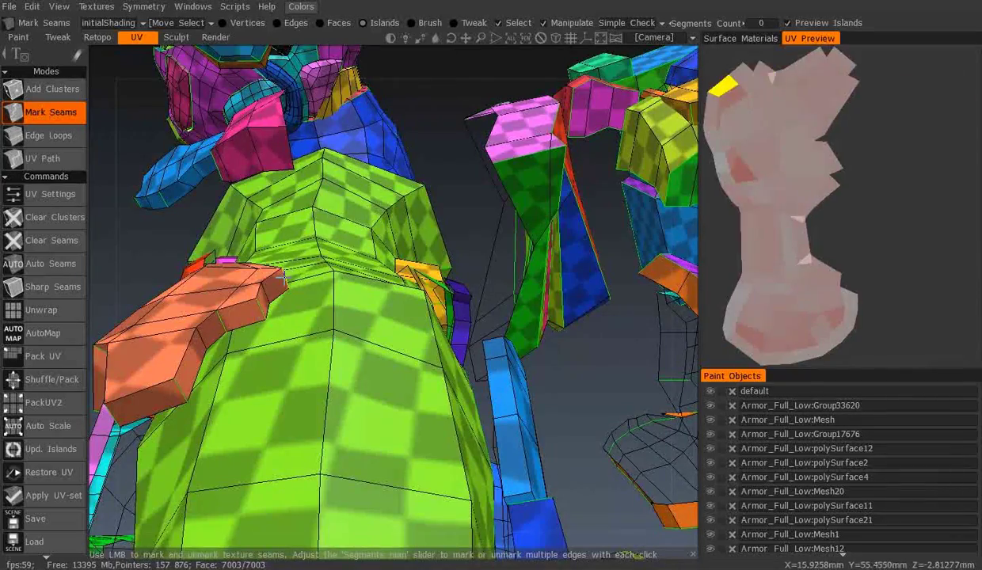
pyautogui.moveTo(283, 274); pyautogui.dragTo(404, 219, button='middle')
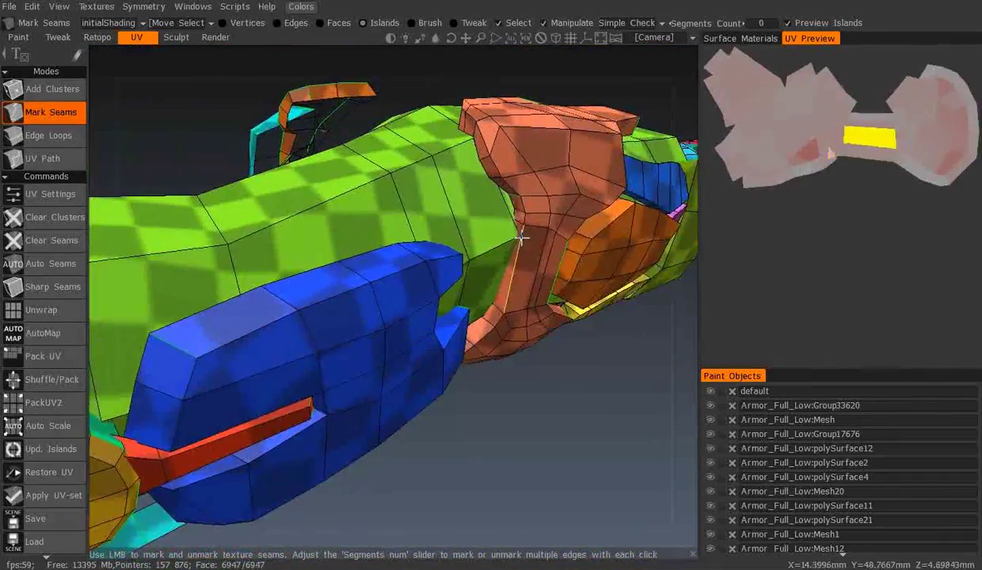
pyautogui.moveTo(521, 235)
pyautogui.mouseDown(button='middle')
pyautogui.moveTo(458, 289)
pyautogui.moveTo(369, 230)
pyautogui.moveTo(347, 305)
pyautogui.mouseUp(button='middle')
pyautogui.moveTo(352, 269)
pyautogui.mouseDown(button='middle')
pyautogui.moveTo(391, 411)
pyautogui.moveTo(452, 404)
pyautogui.moveTo(458, 444)
pyautogui.mouseUp(button='middle')
pyautogui.moveTo(575, 311)
pyautogui.mouseDown(button='middle')
pyautogui.moveTo(471, 269)
pyautogui.moveTo(473, 209)
pyautogui.moveTo(522, 375)
pyautogui.moveTo(532, 227)
pyautogui.moveTo(454, 175)
pyautogui.moveTo(456, 248)
pyautogui.moveTo(372, 276)
pyautogui.moveTo(270, 255)
pyautogui.moveTo(362, 306)
pyautogui.moveTo(446, 203)
pyautogui.moveTo(548, 322)
pyautogui.moveTo(412, 298)
pyautogui.moveTo(318, 346)
pyautogui.moveTo(368, 345)
pyautogui.moveTo(559, 285)
pyautogui.moveTo(346, 219)
pyautogui.moveTo(526, 314)
pyautogui.moveTo(519, 496)
pyautogui.moveTo(605, 286)
pyautogui.moveTo(390, 307)
pyautogui.moveTo(208, 151)
pyautogui.moveTo(449, 263)
pyautogui.moveTo(439, 220)
pyautogui.moveTo(334, 324)
pyautogui.moveTo(413, 137)
pyautogui.moveTo(274, 328)
pyautogui.moveTo(348, 315)
pyautogui.moveTo(357, 333)
pyautogui.moveTo(416, 215)
pyautogui.moveTo(462, 262)
pyautogui.moveTo(289, 125)
pyautogui.moveTo(378, 244)
pyautogui.moveTo(431, 210)
pyautogui.mouseUp(button='middle')
# - Orbit around the hand pieces, toward the thumb, and along the arm sideways
pyautogui.moveTo(448, 464); pyautogui.dragTo(417, 517, button='middle')
pyautogui.moveTo(308, 458)
pyautogui.mouseDown(button='middle')
pyautogui.moveTo(351, 252)
pyautogui.moveTo(447, 371)
pyautogui.mouseUp(button='middle')
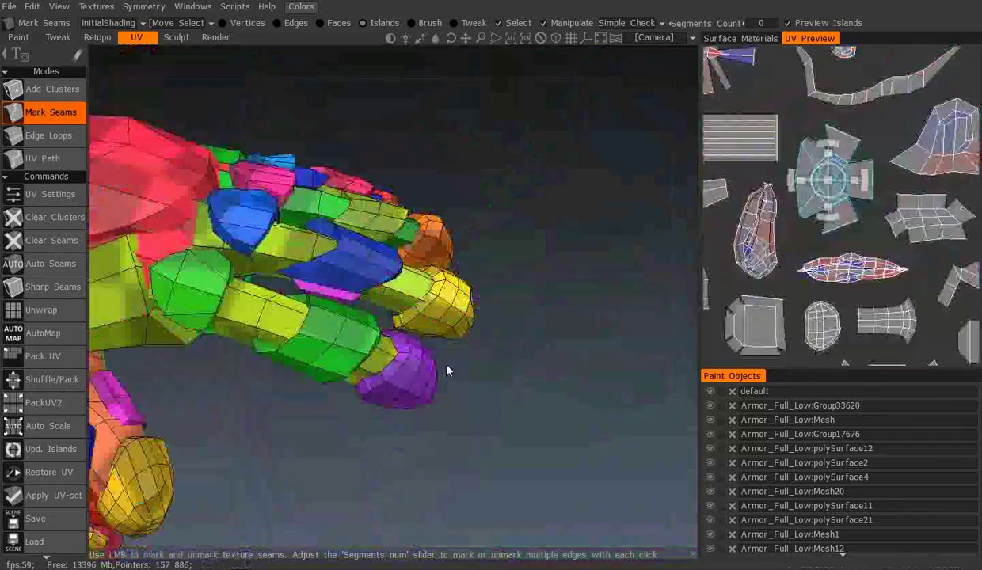
pyautogui.moveTo(428, 303); pyautogui.dragTo(386, 441, button='middle')
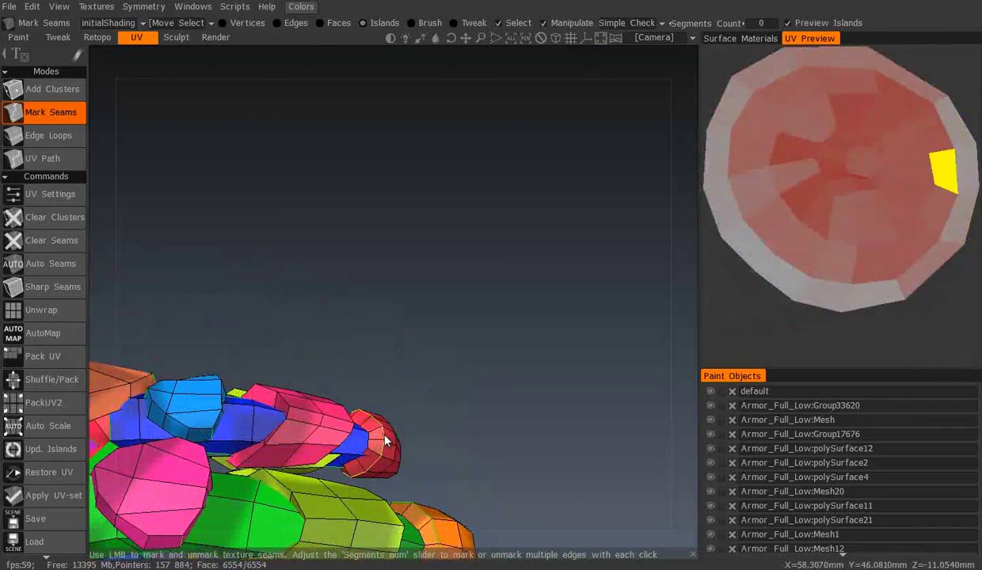
pyautogui.moveTo(305, 437)
pyautogui.mouseDown(button='middle')
pyautogui.moveTo(317, 445)
pyautogui.moveTo(369, 362)
pyautogui.mouseUp(button='middle')
pyautogui.moveTo(372, 434); pyautogui.dragTo(325, 331, button='middle')
pyautogui.moveTo(295, 428)
pyautogui.mouseDown(button='middle')
pyautogui.moveTo(307, 412)
pyautogui.moveTo(285, 390)
pyautogui.moveTo(317, 345)
pyautogui.moveTo(437, 472)
pyautogui.moveTo(377, 288)
pyautogui.moveTo(275, 276)
pyautogui.mouseUp(button='middle')
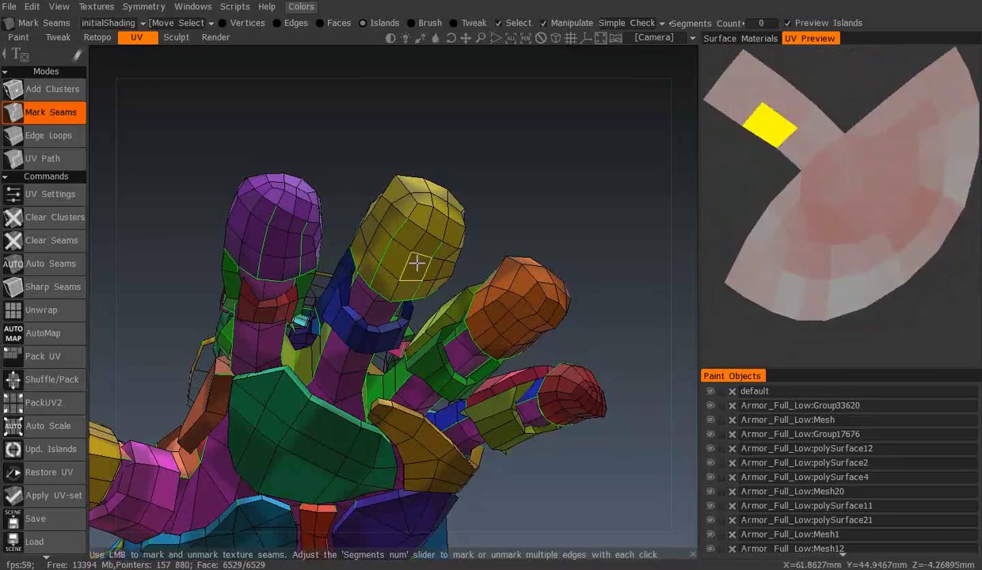
pyautogui.moveTo(520, 337)
pyautogui.mouseDown(button='middle')
pyautogui.moveTo(239, 333)
pyautogui.moveTo(367, 327)
pyautogui.mouseUp(button='middle')
pyautogui.moveTo(279, 242)
pyautogui.mouseDown(button='middle')
pyautogui.moveTo(517, 236)
pyautogui.moveTo(346, 285)
pyautogui.mouseUp(button='middle')
pyautogui.scroll(5, 346, 285)
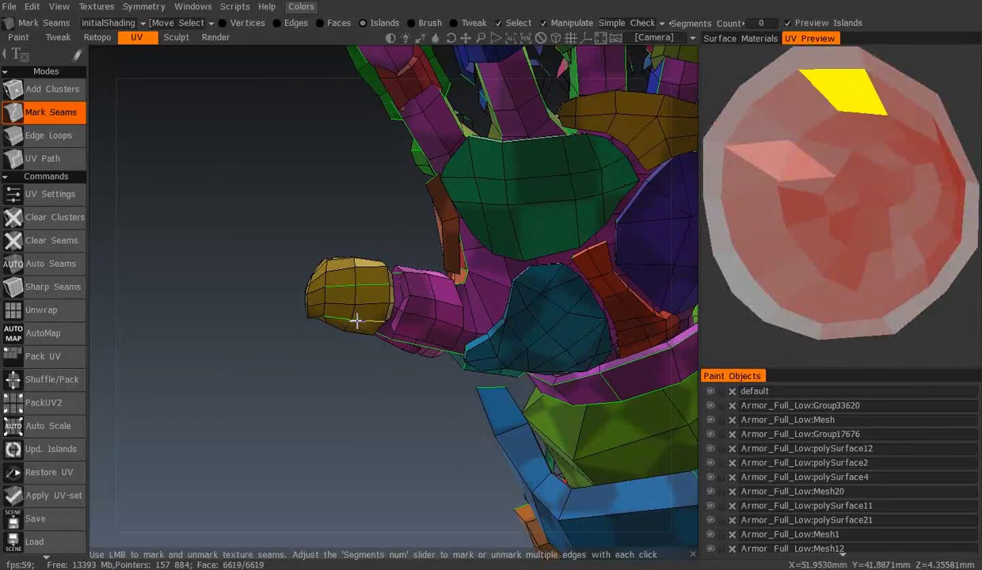
pyautogui.scroll(-5, 356, 320)
pyautogui.moveTo(473, 259); pyautogui.dragTo(419, 291, button='middle')
pyautogui.scroll(5, 595, 398)
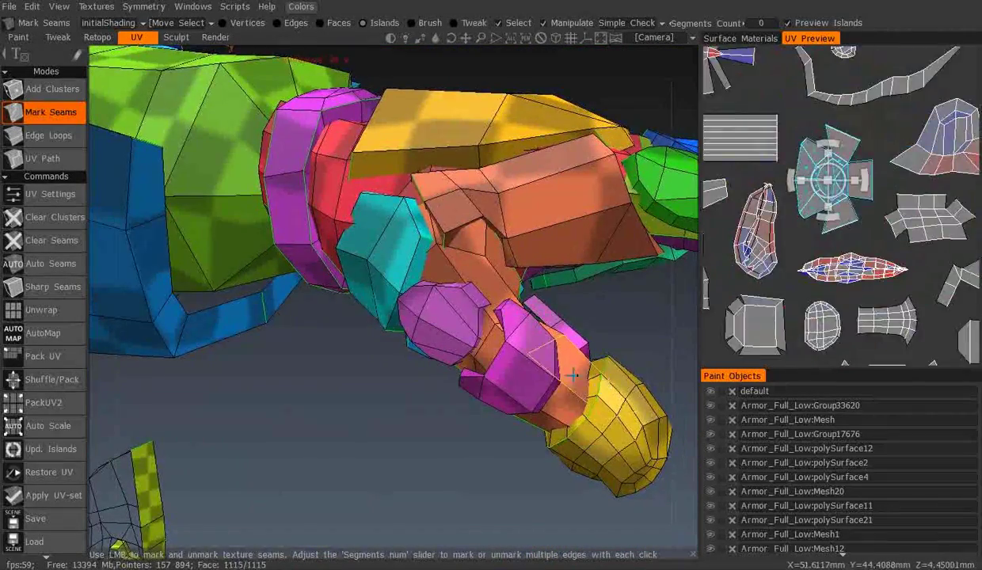
pyautogui.scroll(-10, 574, 375)
# - Zoom in on the yellow finger tip, then orbit out to see the whole armor
pyautogui.moveTo(241, 218); pyautogui.dragTo(439, 462, button='middle')
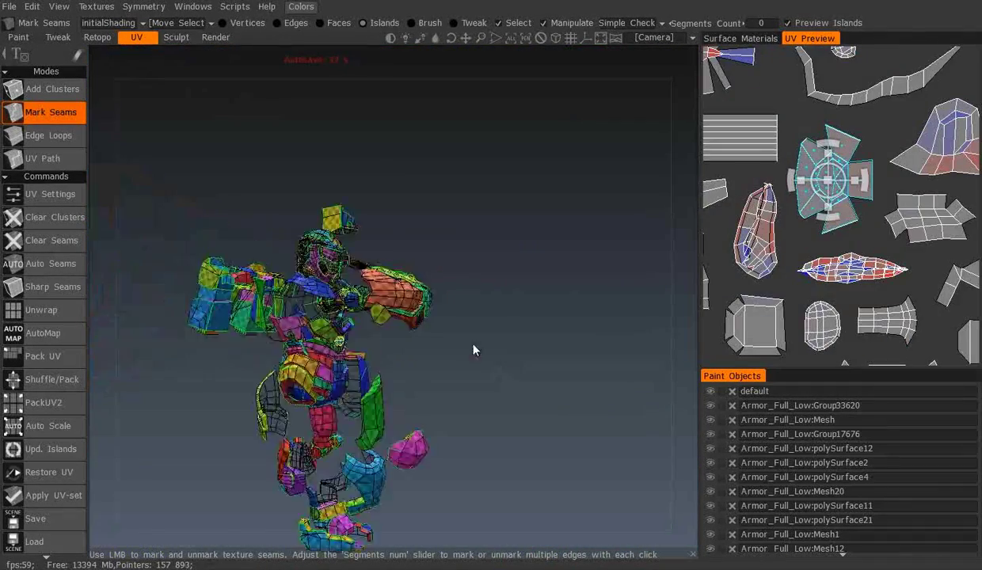
pyautogui.scroll(10, 473, 350)
pyautogui.moveTo(473, 350); pyautogui.dragTo(279, 335, button='middle')
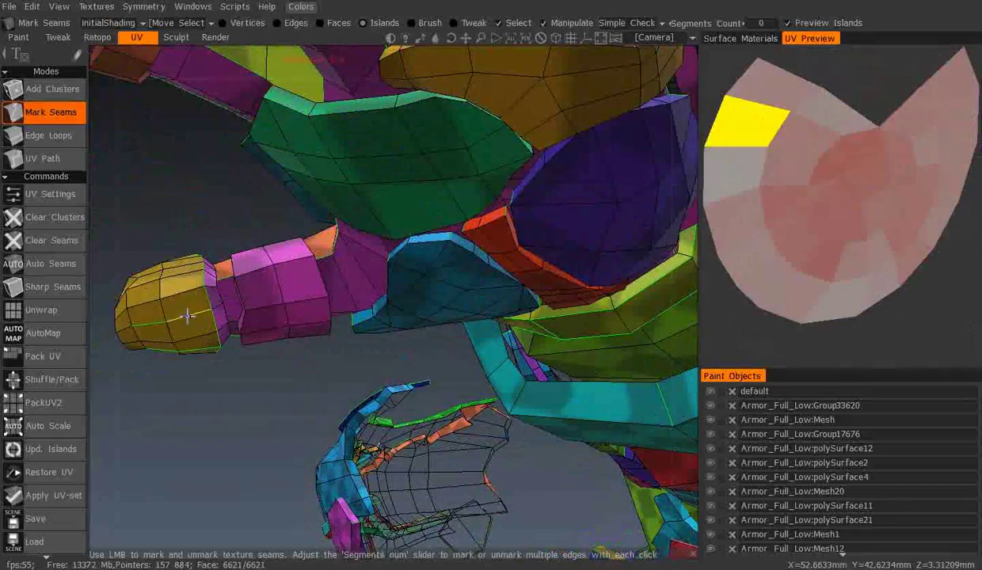
pyautogui.moveTo(187, 316); pyautogui.dragTo(335, 246, button='middle')
pyautogui.moveTo(420, 232); pyautogui.dragTo(56, 320, button='middle')
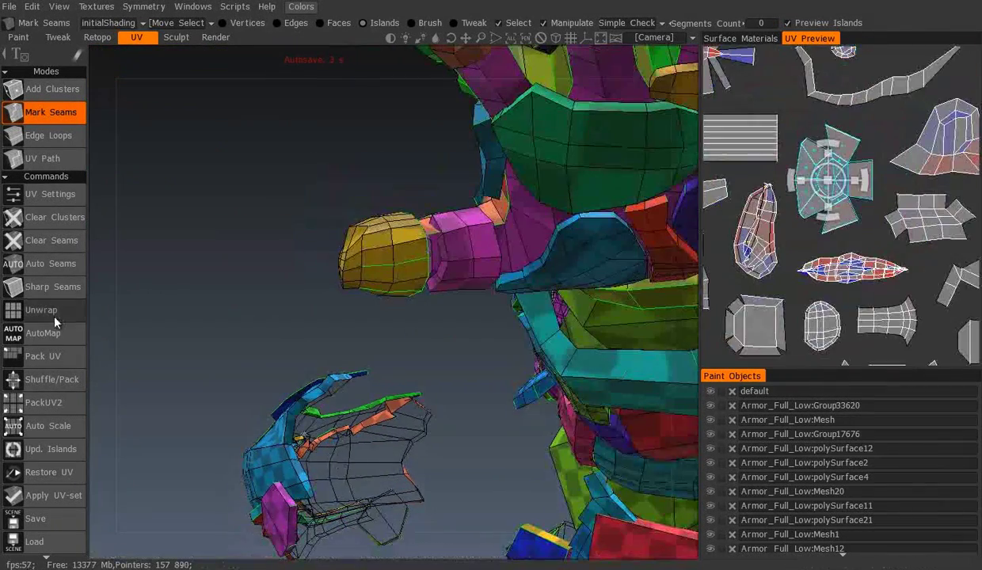
pyautogui.scroll(-5, 382, 358)
pyautogui.moveTo(434, 329); pyautogui.dragTo(390, 311, button='middle')
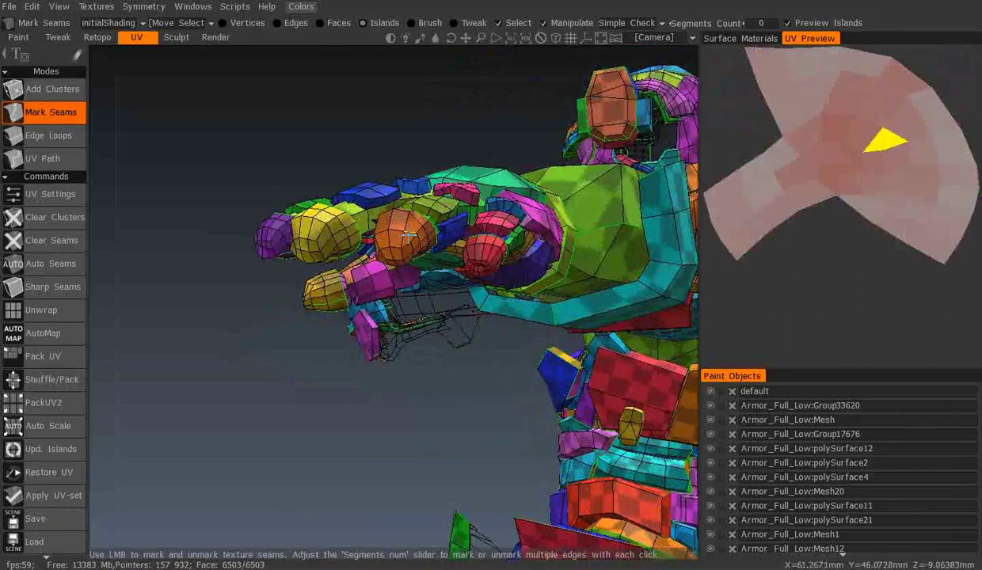
pyautogui.scroll(2, 845, 239)
pyautogui.scroll(3, 839, 245)
pyautogui.scroll(-3, 808, 277)
pyautogui.scroll(2, 790, 294)
pyautogui.scroll(-2, 790, 294)
pyautogui.scroll(3, 792, 237)
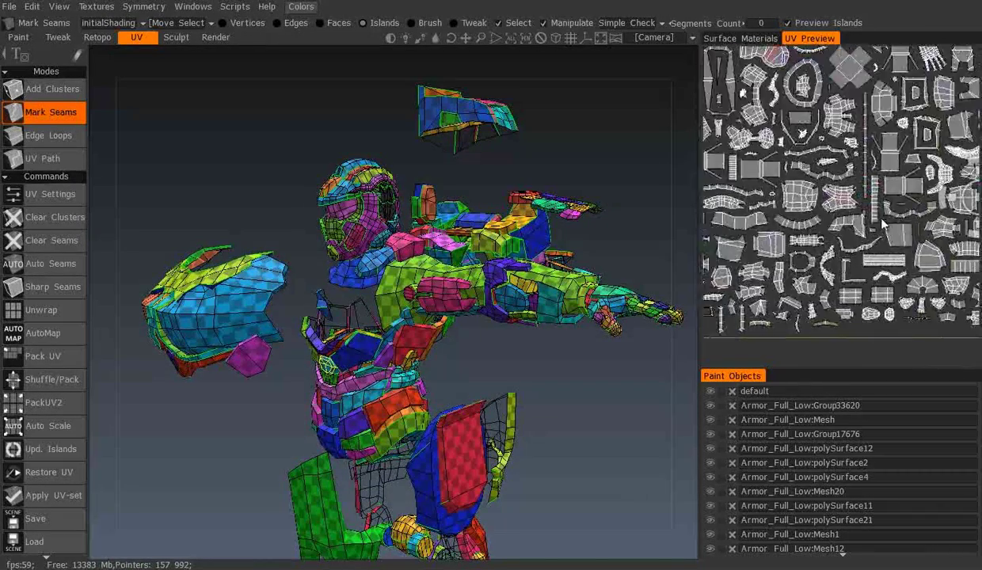
# - Save the armor over the existing file, then bring up Maya's Import browser
pyautogui.moveTo(507, 143); pyautogui.dragTo(394, 136)
pyautogui.click(301, 325)
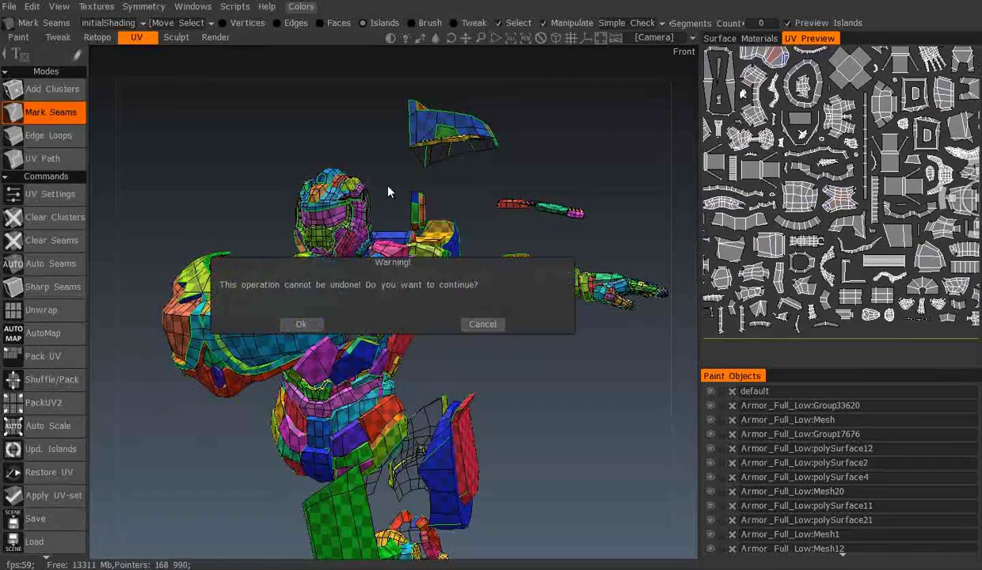
pyautogui.click(301, 324)
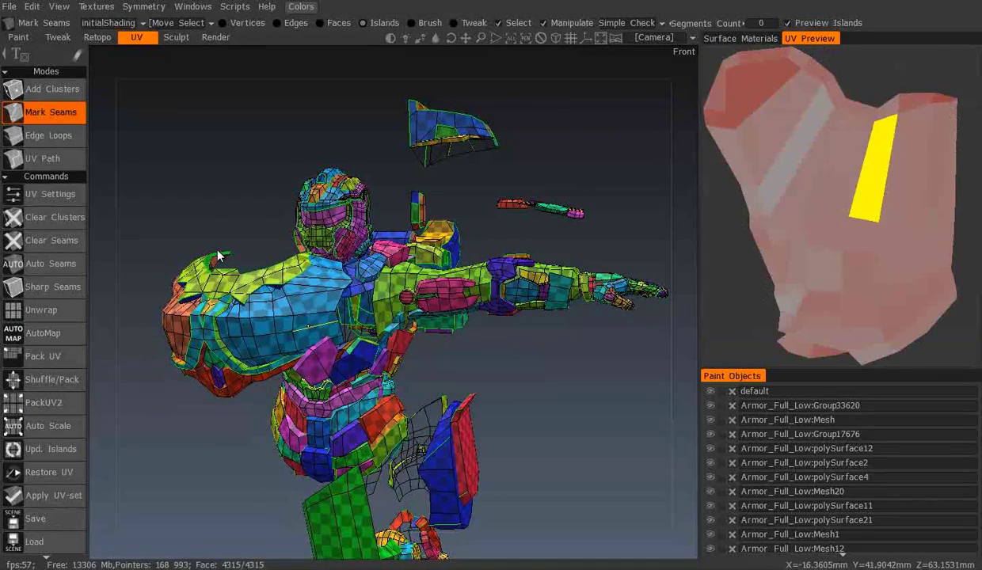
pyautogui.doubleClick(168, 93)
pyautogui.click(525, 285)
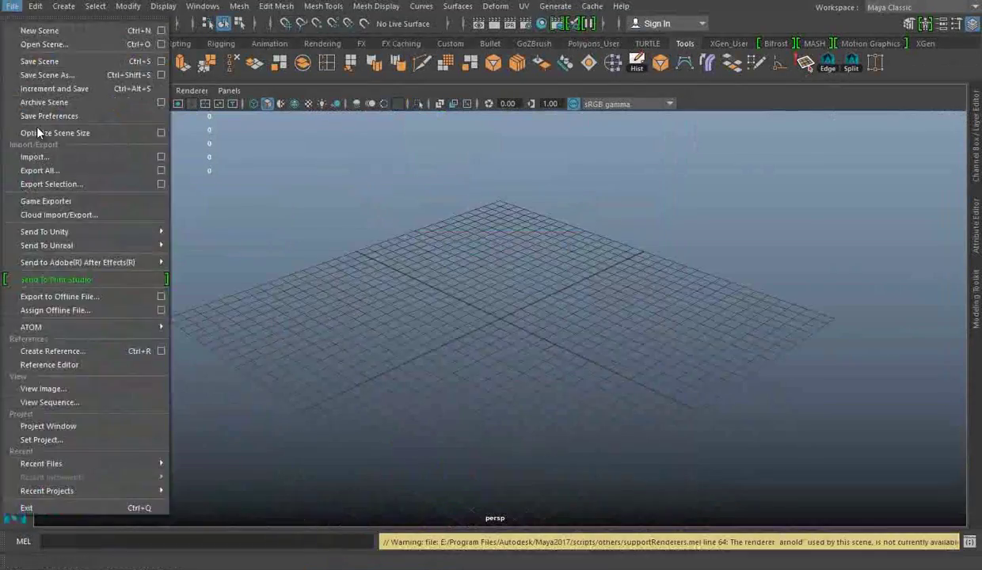
pyautogui.click(31, 158)
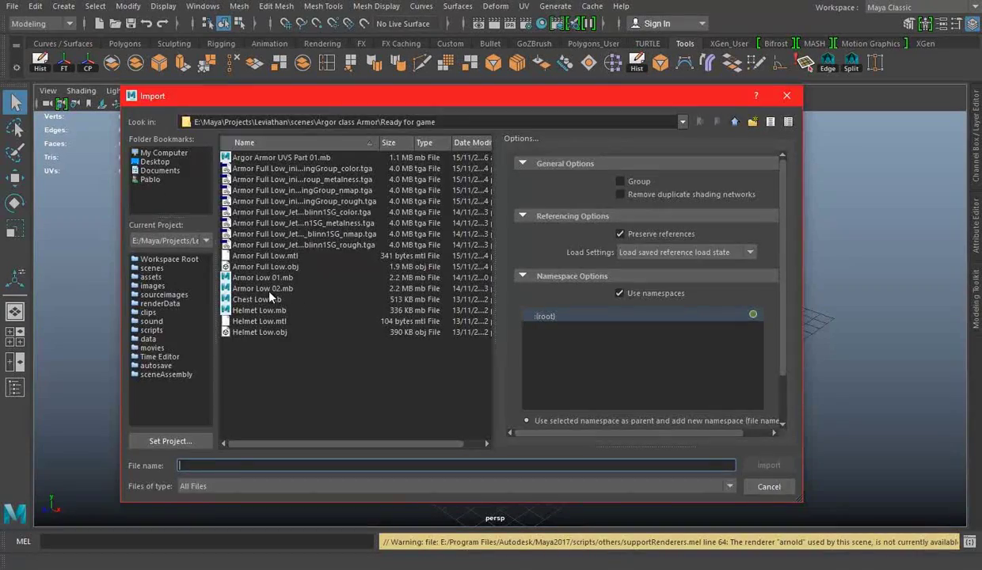
# - Import the chest armor file into Maya and frame it in the view
pyautogui.doubleClick(268, 299)
pyautogui.press('f')
pyautogui.moveTo(581, 256)
pyautogui.keyDown('alt'); pyautogui.mouseDown()
pyautogui.moveTo(514, 307)
pyautogui.moveTo(621, 347)
pyautogui.moveTo(554, 332)
pyautogui.mouseUp(); pyautogui.keyUp('alt')
pyautogui.scroll(-10, 622, 347)
pyautogui.scroll(-3, 554, 332)
# - Assign a new Blinn material and map a File texture of the test image to its Color
pyautogui.moveTo(700, 191); pyautogui.dragTo(695, 567, button='right')
pyautogui.click(807, 515)
pyautogui.keyDown('alt'); pyautogui.moveTo(596, 383); pyautogui.dragTo(306, 109); pyautogui.keyUp('alt')
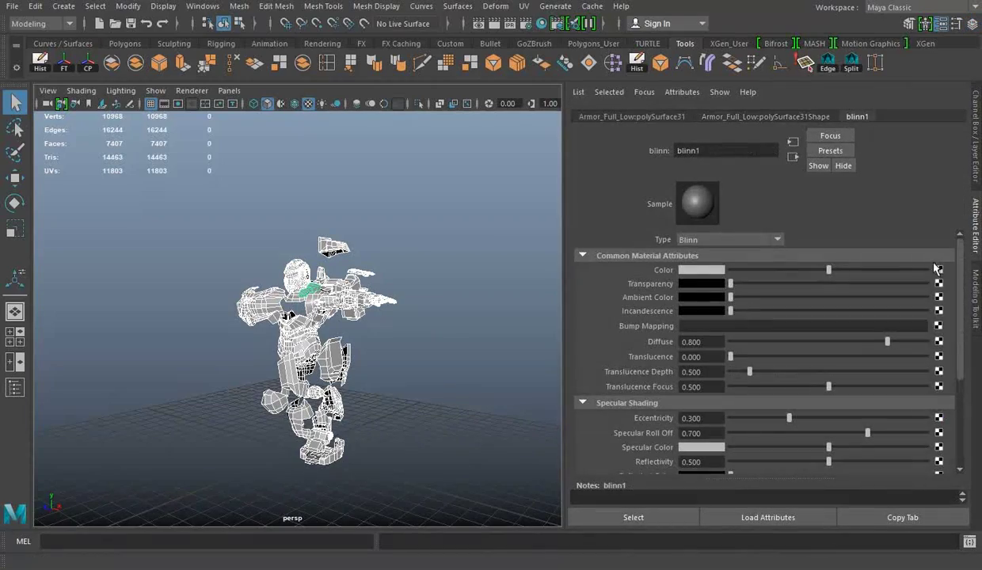
pyautogui.click(938, 270)
pyautogui.click(444, 266)
pyautogui.click(942, 302)
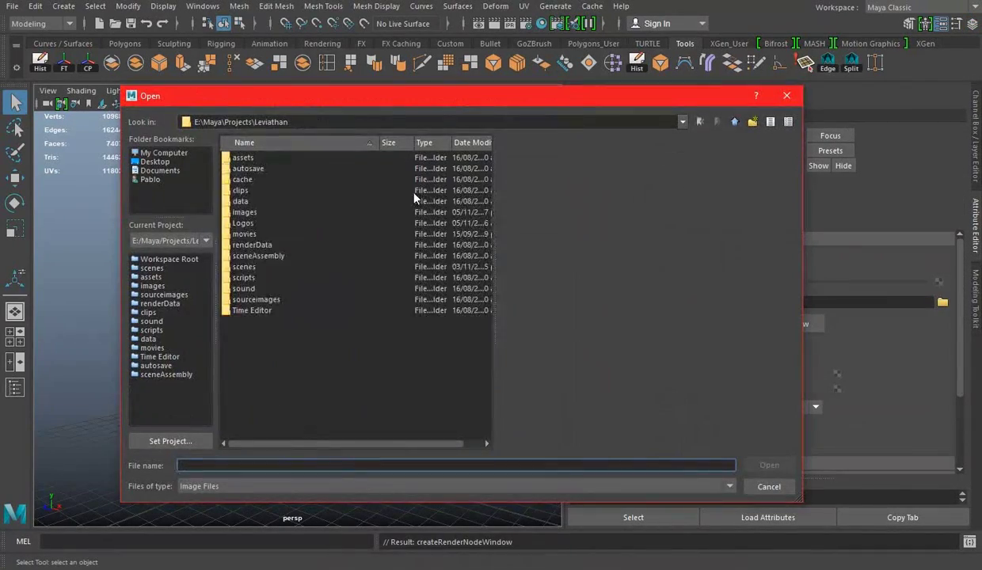
pyautogui.click(734, 121)
pyautogui.doubleClick(263, 390)
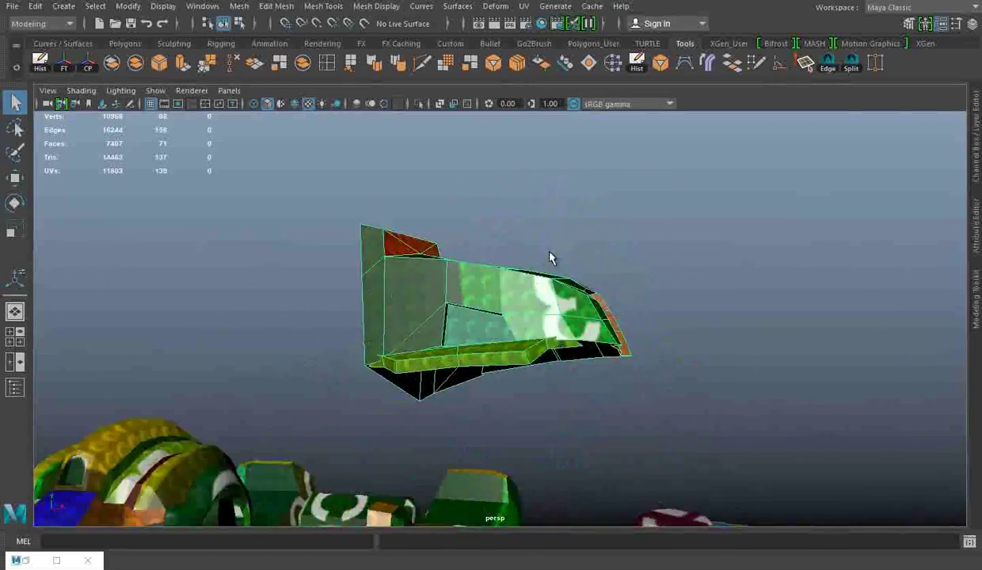
pyautogui.moveTo(598, 243)
pyautogui.keyDown('alt'); pyautogui.mouseDown()
pyautogui.moveTo(578, 223)
pyautogui.moveTo(637, 192)
pyautogui.moveTo(625, 213)
pyautogui.mouseUp(); pyautogui.keyUp('alt')
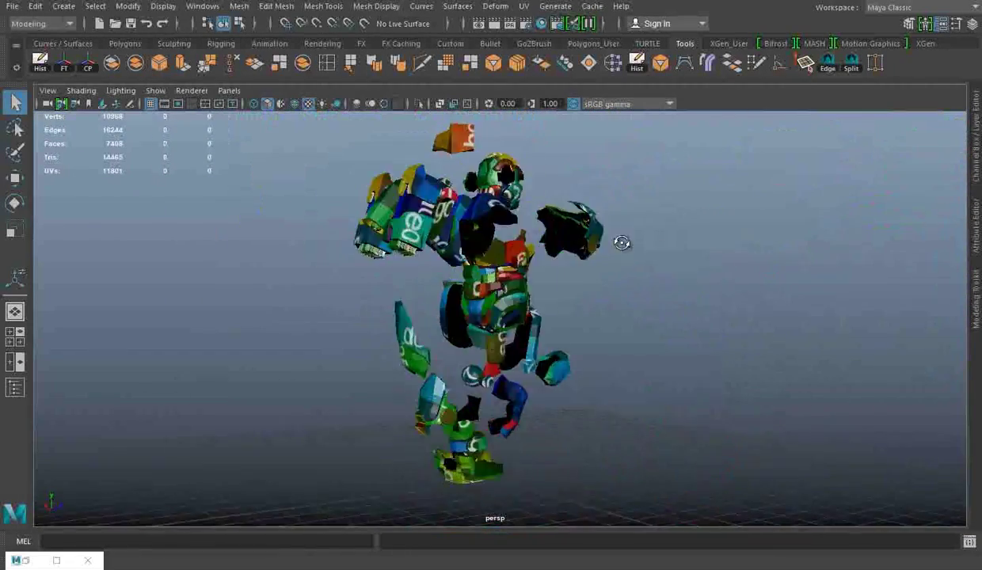
pyautogui.moveTo(622, 242)
pyautogui.keyDown('alt'); pyautogui.mouseDown()
pyautogui.moveTo(630, 281)
pyautogui.moveTo(545, 390)
pyautogui.mouseUp(); pyautogui.keyUp('alt')
# - Export the whole character as a selection, replacing the previous Armor Full Low export
pyautogui.moveTo(740, 191); pyautogui.dragTo(777, 564, button='right')
pyautogui.click(13, 5)
pyautogui.click(35, 212)
pyautogui.click(763, 465)
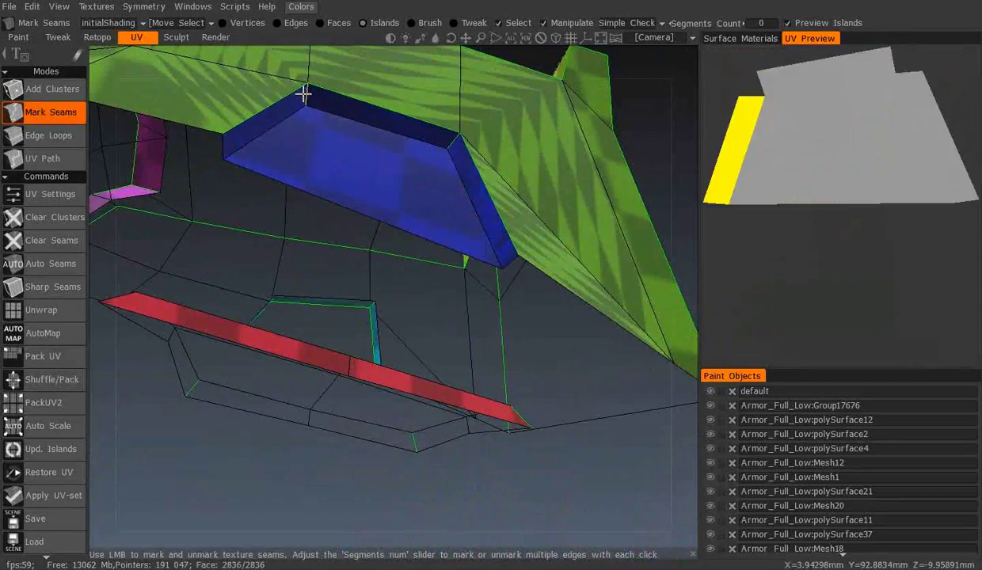
# - Run AutoMap and Pack UV on the armor, then export objects and textures as Armor Full Low.obj
pyautogui.click(45, 327)
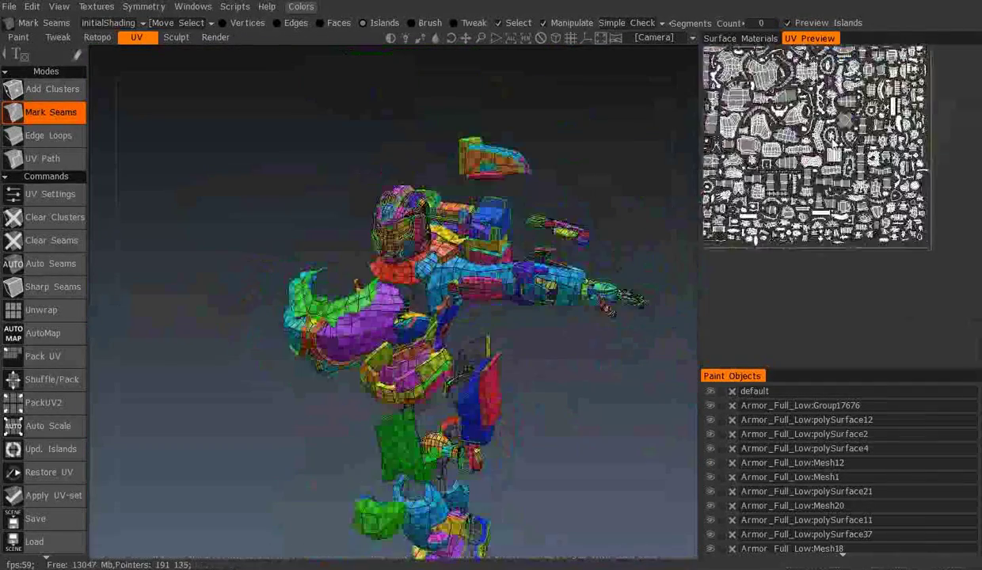
pyautogui.click(54, 353)
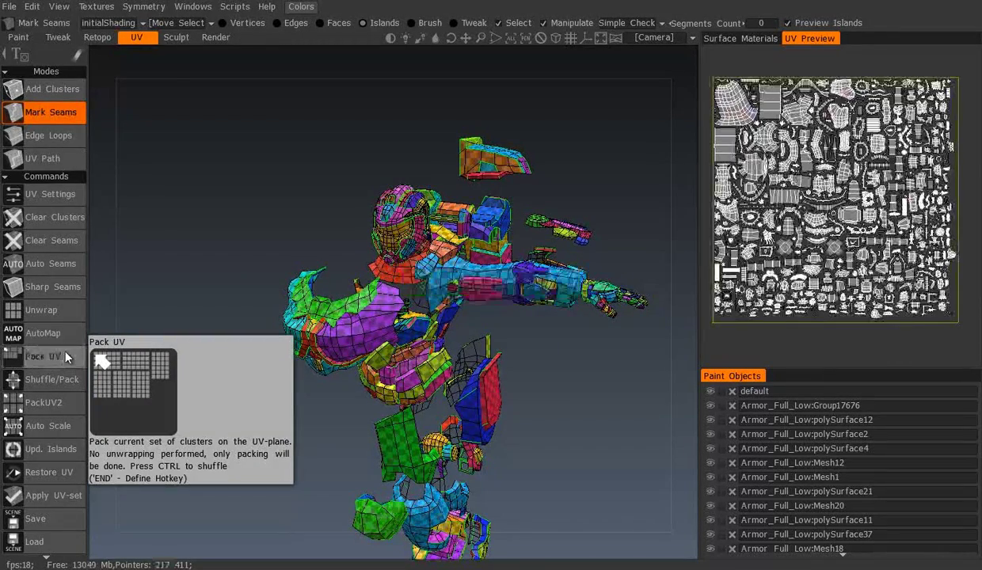
pyautogui.click(10, 7)
pyautogui.click(64, 193)
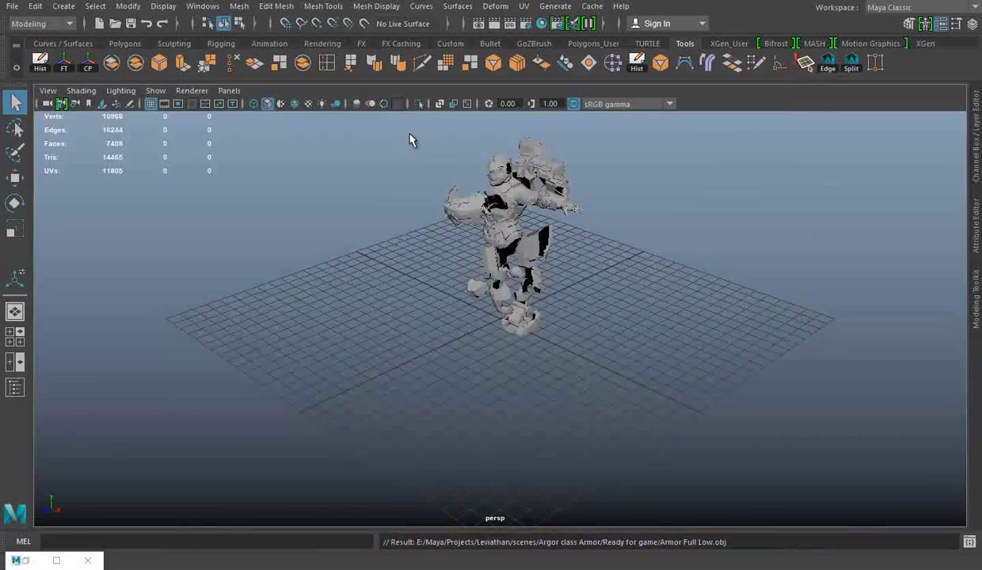
# - Give the armor a Blinn material, save as 'Full Armor' in Argor class Armor, and select its UV shells
pyautogui.rightClick(705, 191)
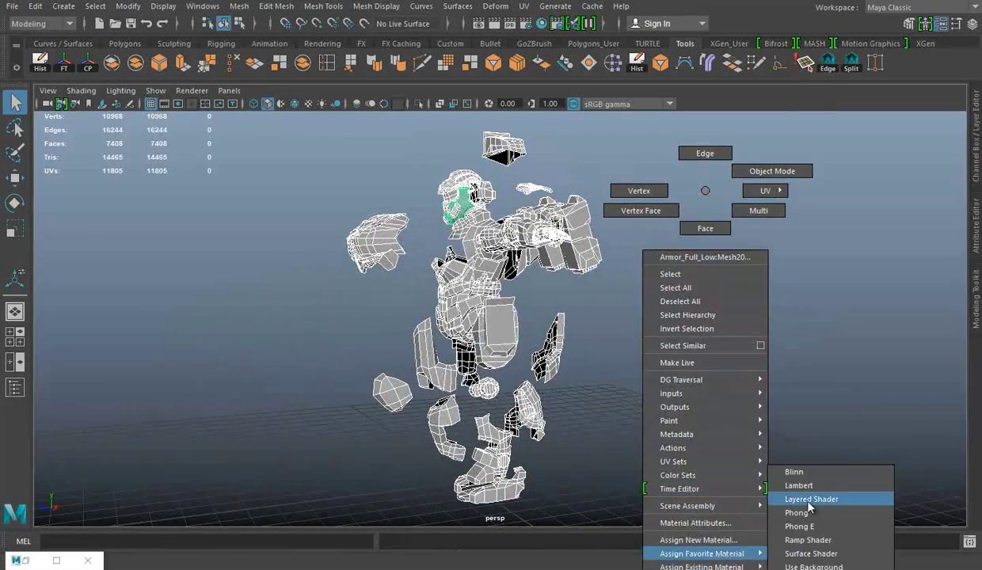
pyautogui.click(780, 468)
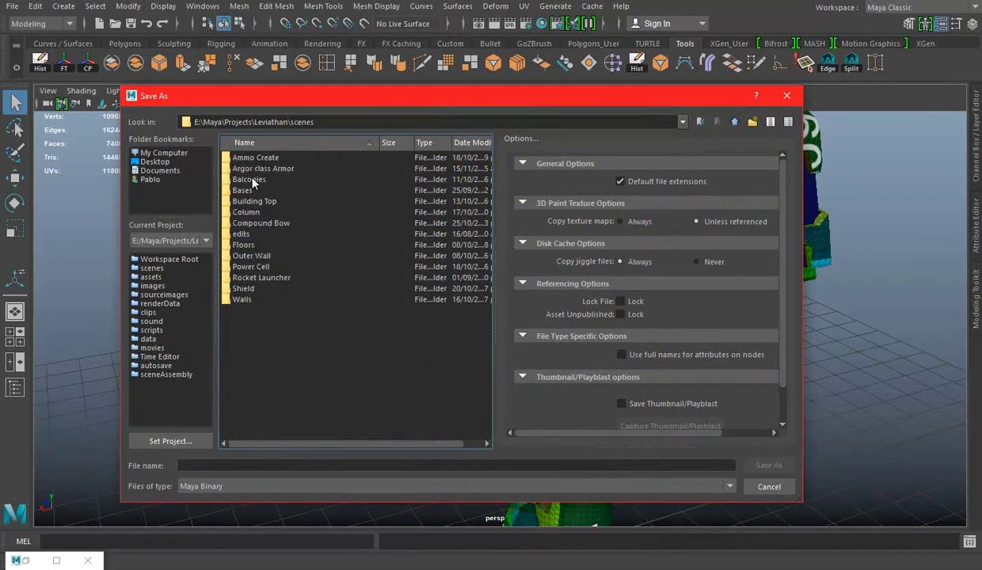
pyautogui.doubleClick(258, 169)
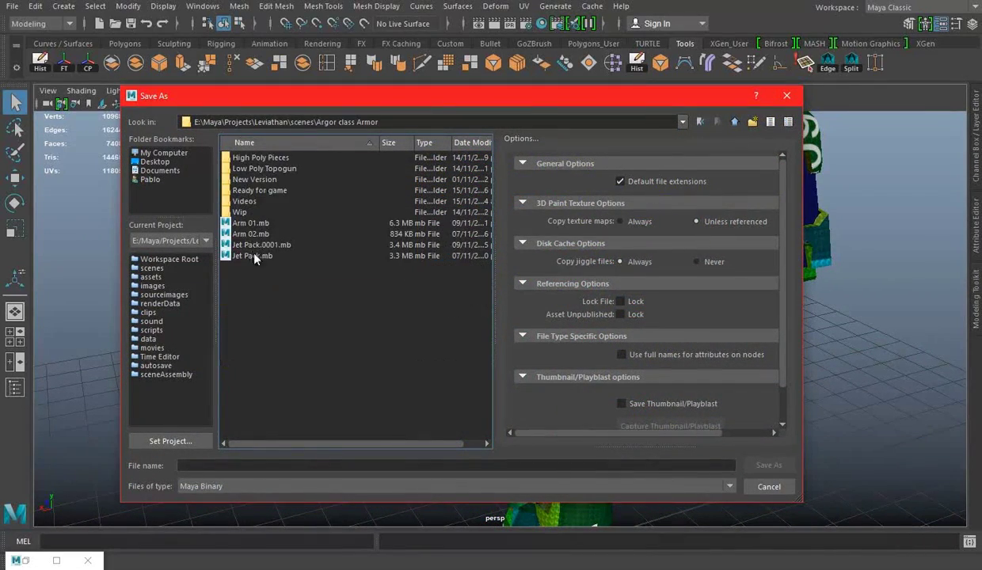
pyautogui.click(227, 466)
pyautogui.write('Full Armor')
pyautogui.click(768, 464)
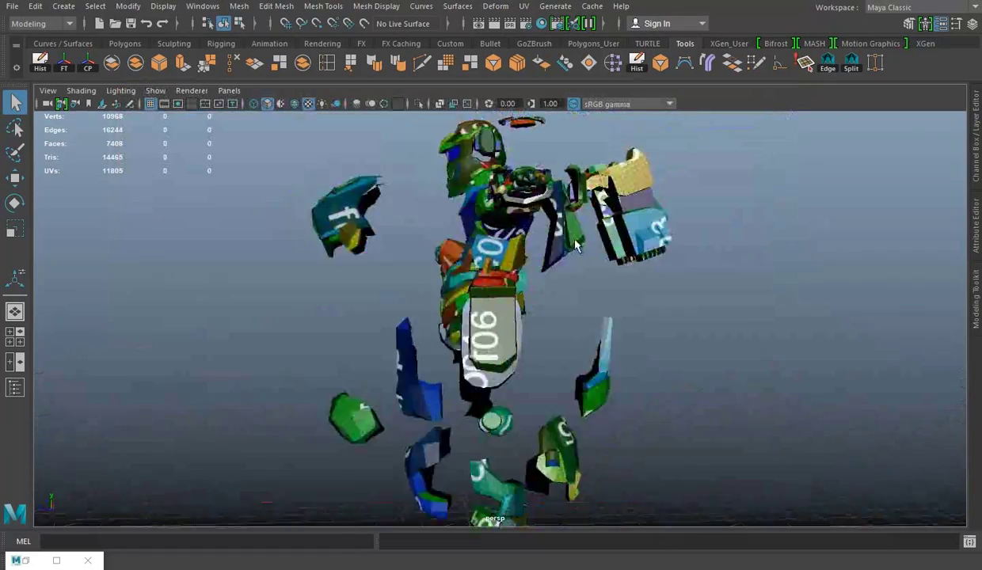
pyautogui.keyDown('alt'); pyautogui.moveTo(614, 472); pyautogui.dragTo(479, 341); pyautogui.keyUp('alt')
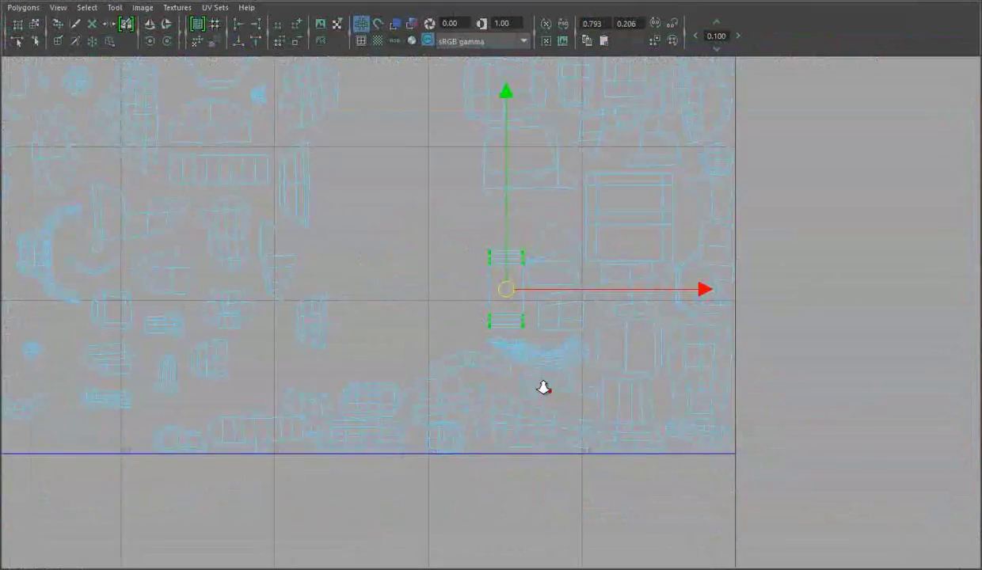
pyautogui.keyDown('ctrl'); pyautogui.moveTo(483, 324); pyautogui.dragTo(544, 304, button='right'); pyautogui.keyUp('ctrl')
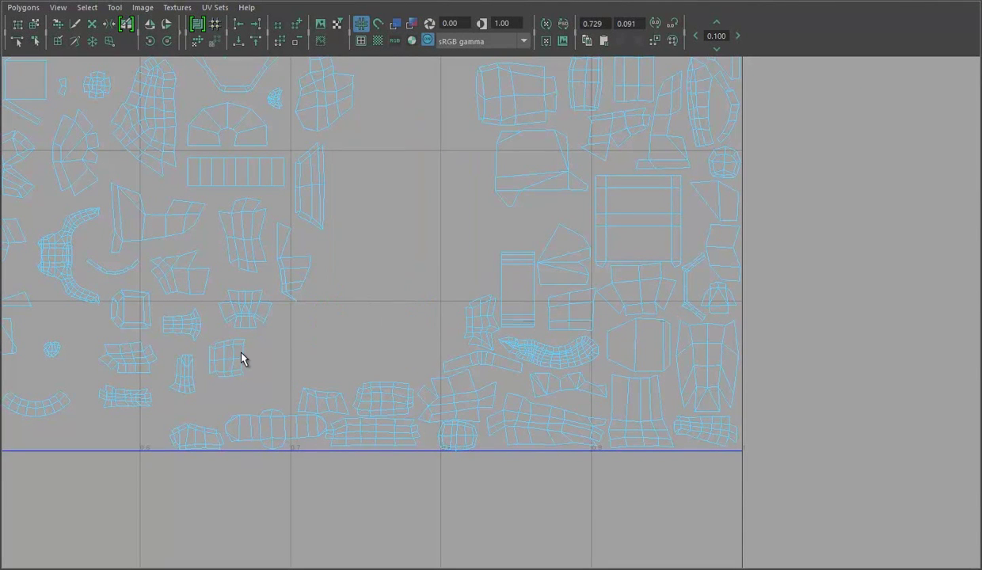
# - Nudge one UV shell up and left, then slide another shell right into a gap
pyautogui.keyDown('ctrl'); pyautogui.moveTo(186, 377); pyautogui.dragTo(245, 361, button='right'); pyautogui.keyUp('ctrl')
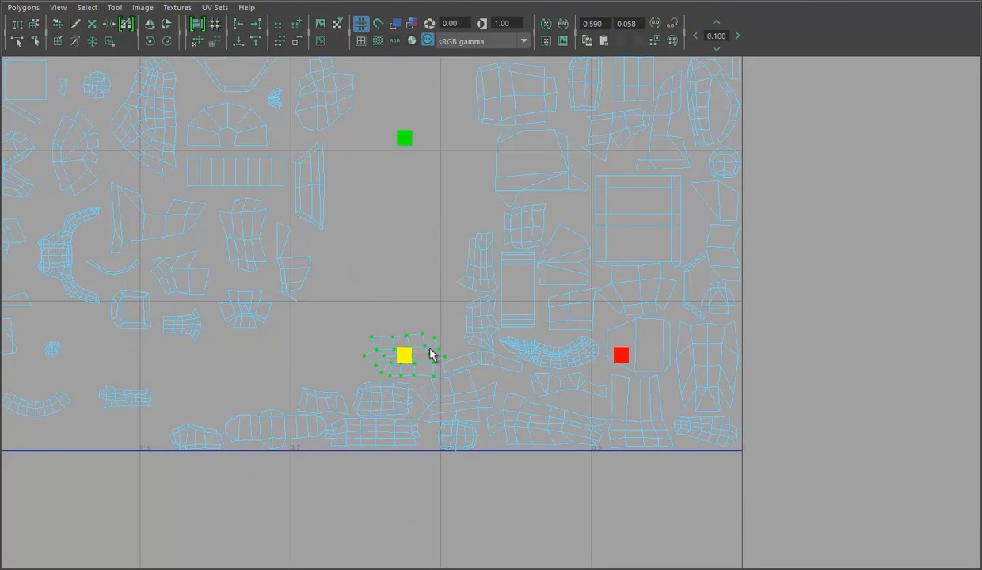
pyautogui.keyDown('alt'); pyautogui.moveTo(449, 315); pyautogui.dragTo(466, 309, button='middle'); pyautogui.keyUp('alt')
pyautogui.moveTo(271, 322); pyautogui.dragTo(263, 314)
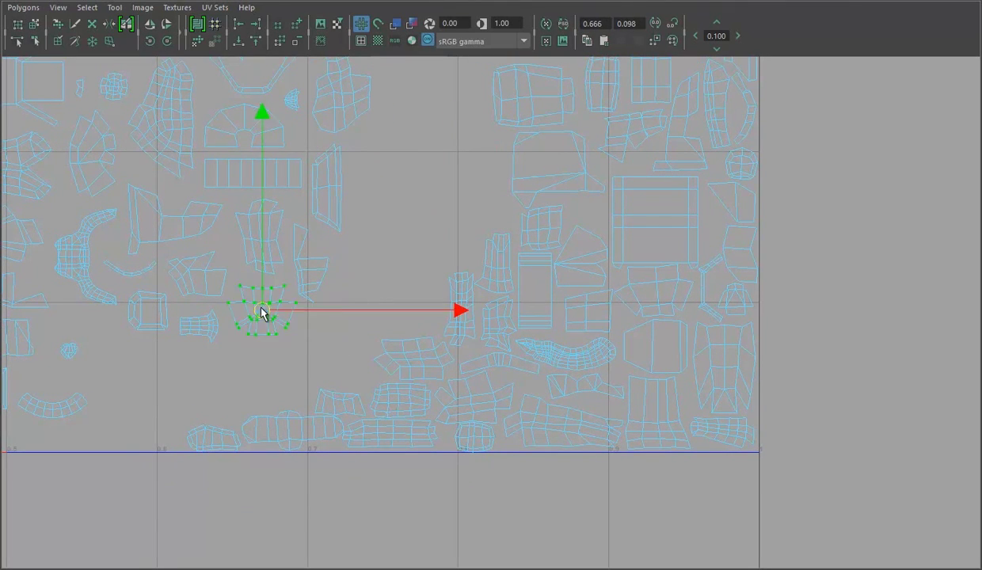
pyautogui.scroll(-5, 328, 231)
pyautogui.scroll(3, 467, 252)
pyautogui.scroll(2, 483, 212)
pyautogui.click(335, 191)
pyautogui.keyDown('ctrl'); pyautogui.moveTo(335, 191); pyautogui.dragTo(395, 174, button='right'); pyautogui.keyUp('ctrl')
pyautogui.moveTo(367, 200); pyautogui.dragTo(485, 234, button='middle')
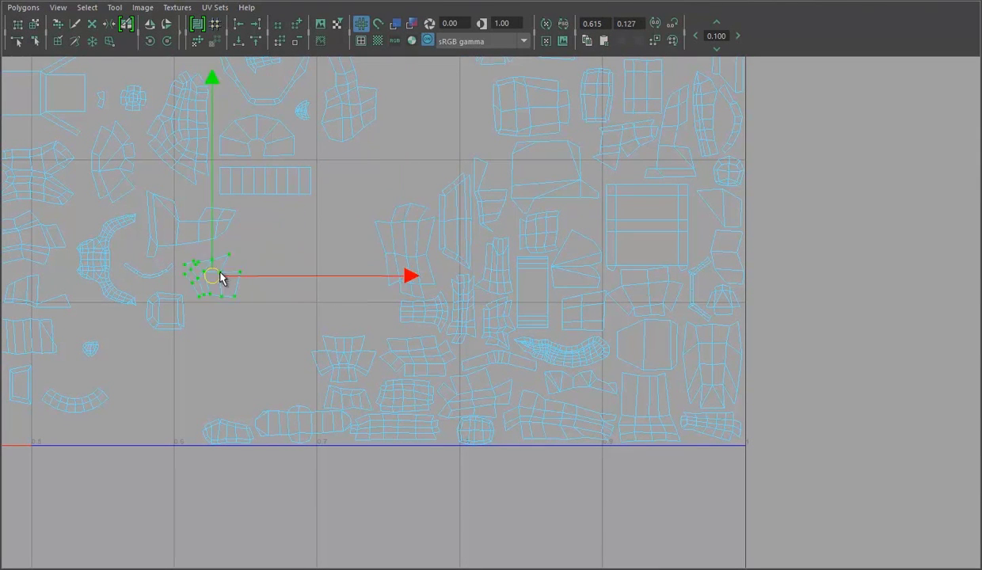
# - Move the box-shaped shell down and right into free space in the tile
pyautogui.click(165, 309)
pyautogui.keyDown('ctrl'); pyautogui.moveTo(165, 309); pyautogui.dragTo(223, 276, button='right'); pyautogui.keyUp('ctrl')
pyautogui.moveTo(220, 313); pyautogui.dragTo(331, 381, button='middle')
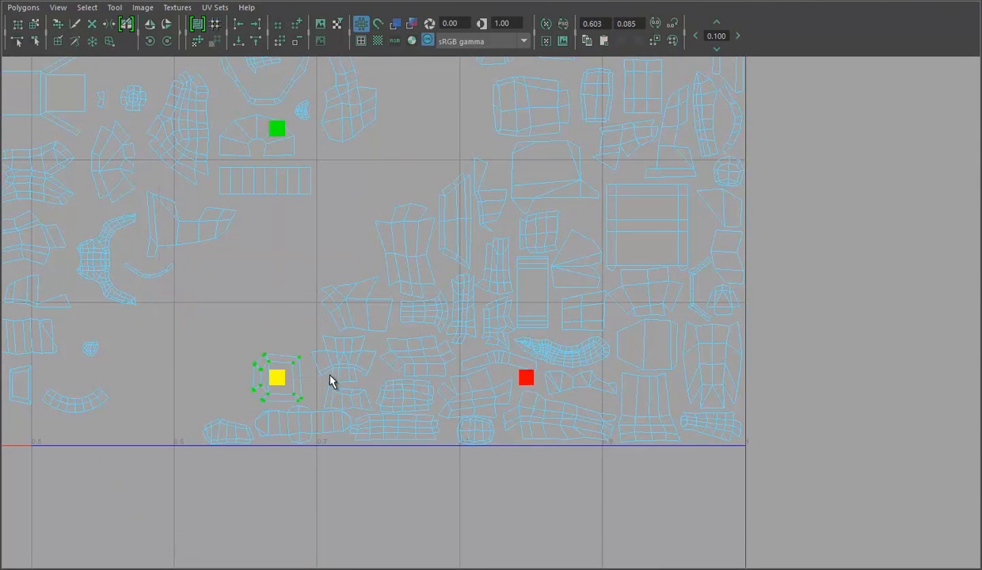
pyautogui.keyDown('alt'); pyautogui.moveTo(350, 251); pyautogui.dragTo(284, 366, button='middle'); pyautogui.keyUp('alt')
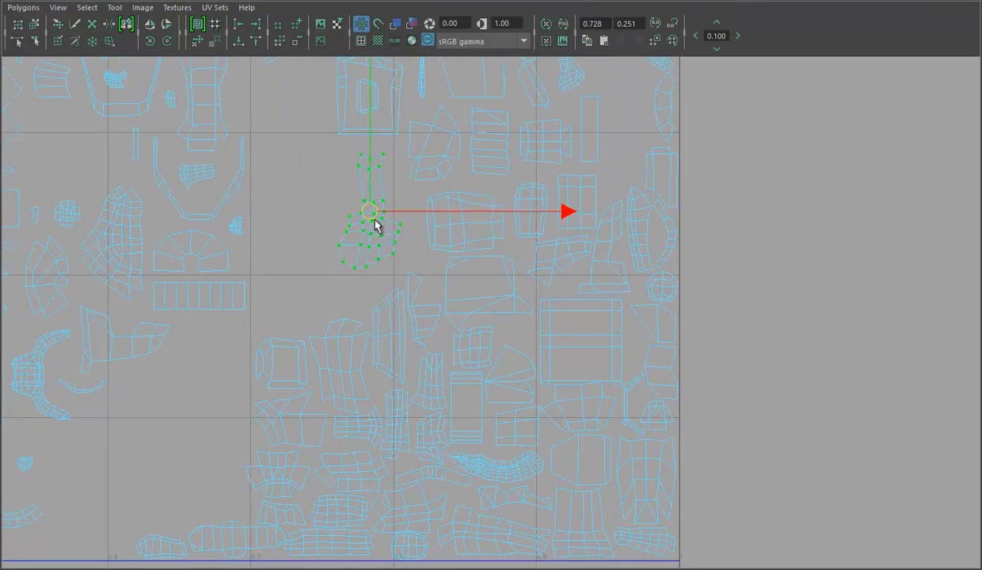
pyautogui.keyDown('alt'); pyautogui.moveTo(385, 221); pyautogui.dragTo(224, 243, button='right'); pyautogui.keyUp('alt')
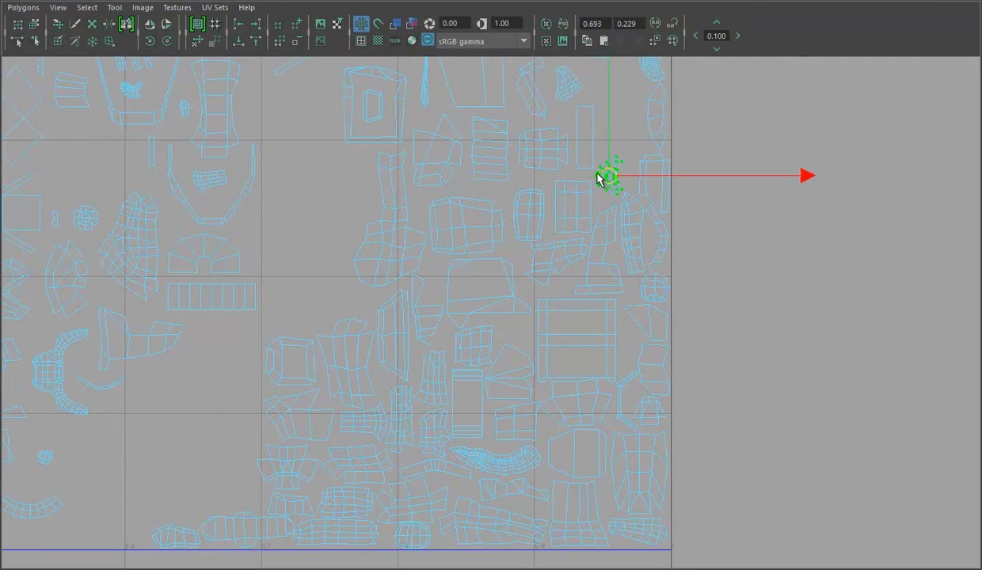
pyautogui.keyDown('alt'); pyautogui.moveTo(620, 119); pyautogui.dragTo(291, 234, button='middle'); pyautogui.keyUp('alt')
pyautogui.keyDown('alt'); pyautogui.moveTo(291, 234); pyautogui.dragTo(317, 354, button='right'); pyautogui.keyUp('alt')
pyautogui.keyDown('alt'); pyautogui.moveTo(318, 355); pyautogui.dragTo(462, 300, button='middle'); pyautogui.keyUp('alt')
pyautogui.keyDown('alt'); pyautogui.moveTo(463, 300); pyautogui.dragTo(471, 243, button='right'); pyautogui.keyUp('alt')
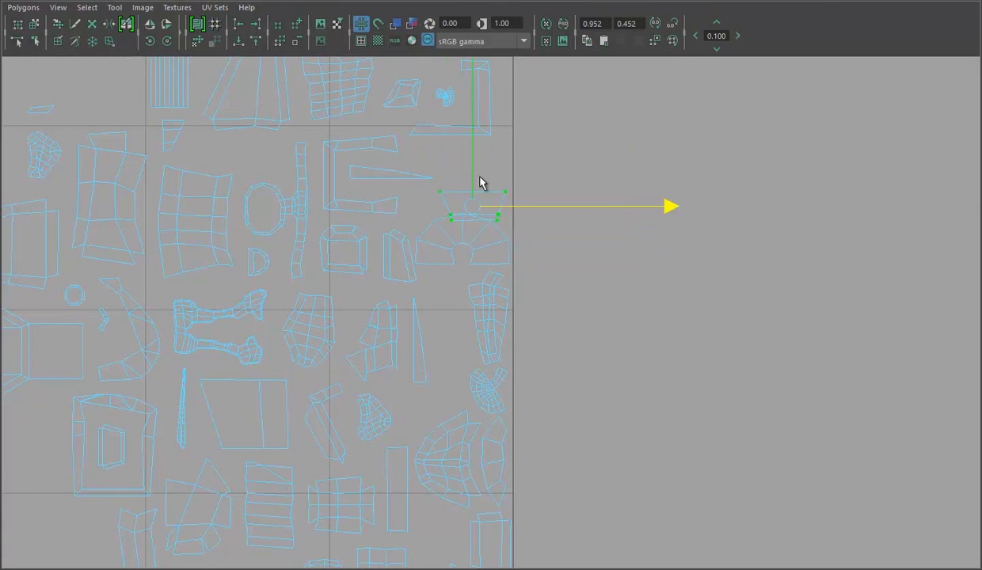
pyautogui.keyDown('alt'); pyautogui.moveTo(418, 382); pyautogui.dragTo(420, 321, button='middle'); pyautogui.keyUp('alt')
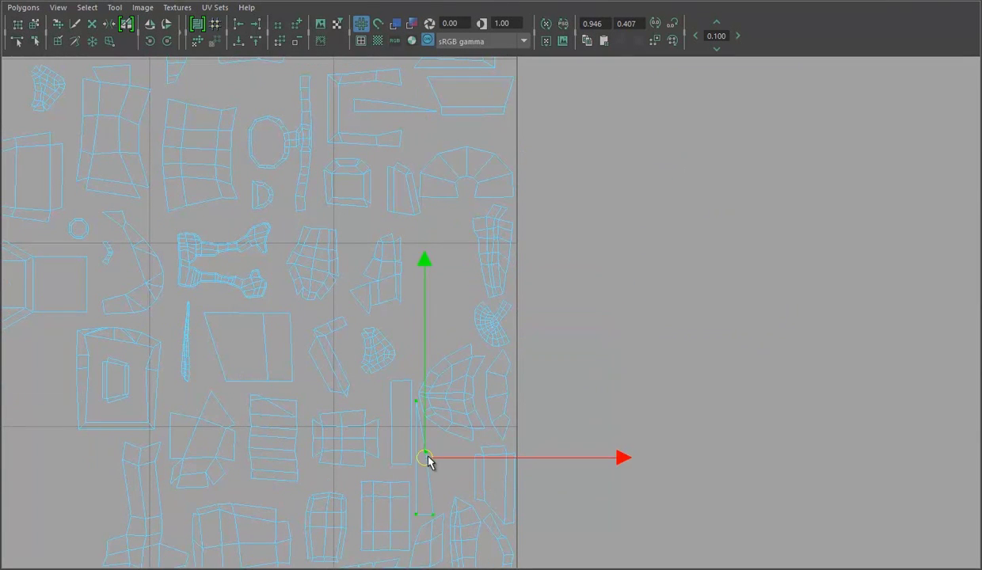
# - Select the fan-shaped and elongated shells and reposition the neighbouring shell
pyautogui.scroll(-3, 385, 353)
pyautogui.scroll(3, 465, 368)
pyautogui.scroll(2, 444, 358)
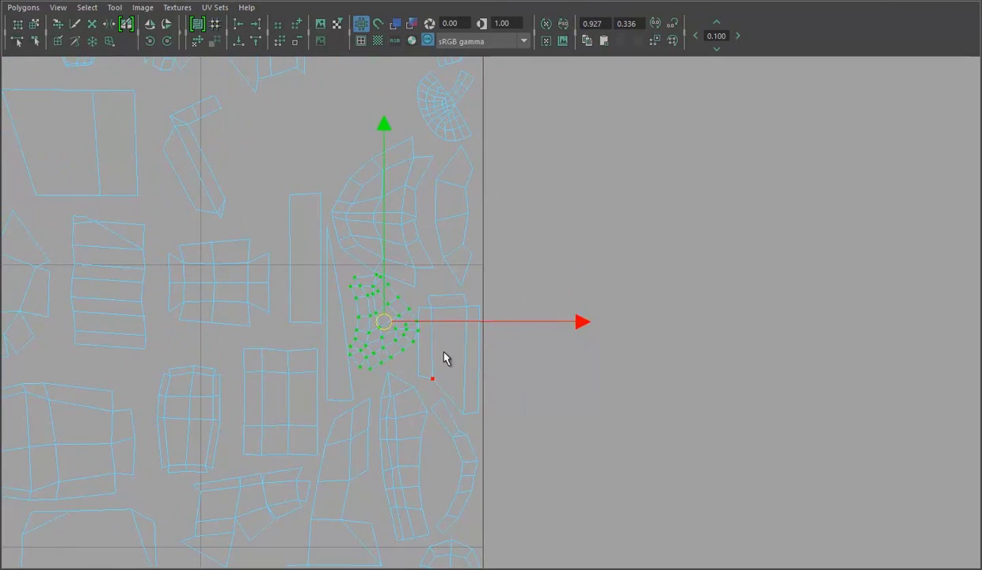
pyautogui.keyDown('alt'); pyautogui.moveTo(526, 358); pyautogui.dragTo(528, 446, button='middle'); pyautogui.keyUp('alt')
pyautogui.click(443, 192)
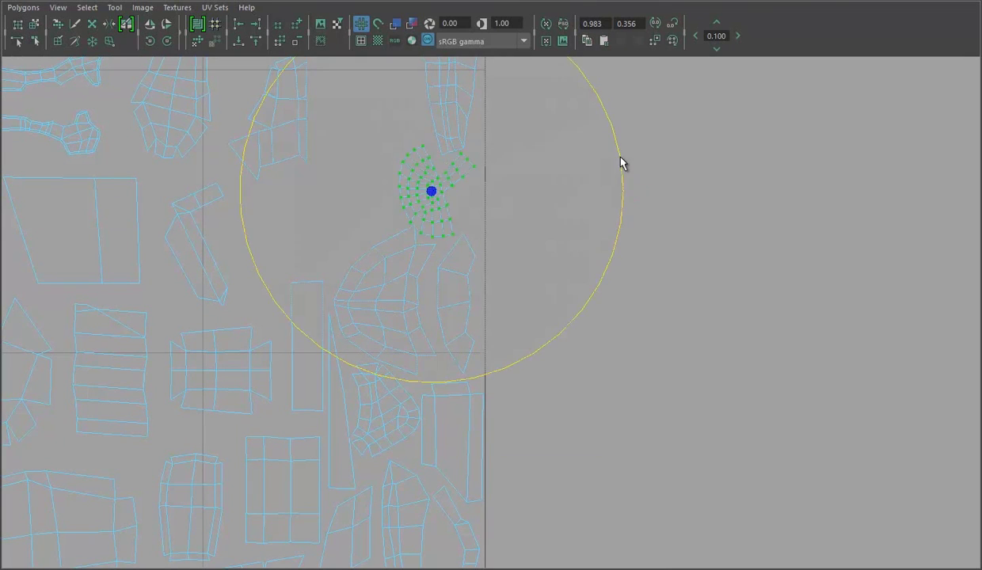
pyautogui.scroll(-2, 491, 189)
pyautogui.click(291, 285)
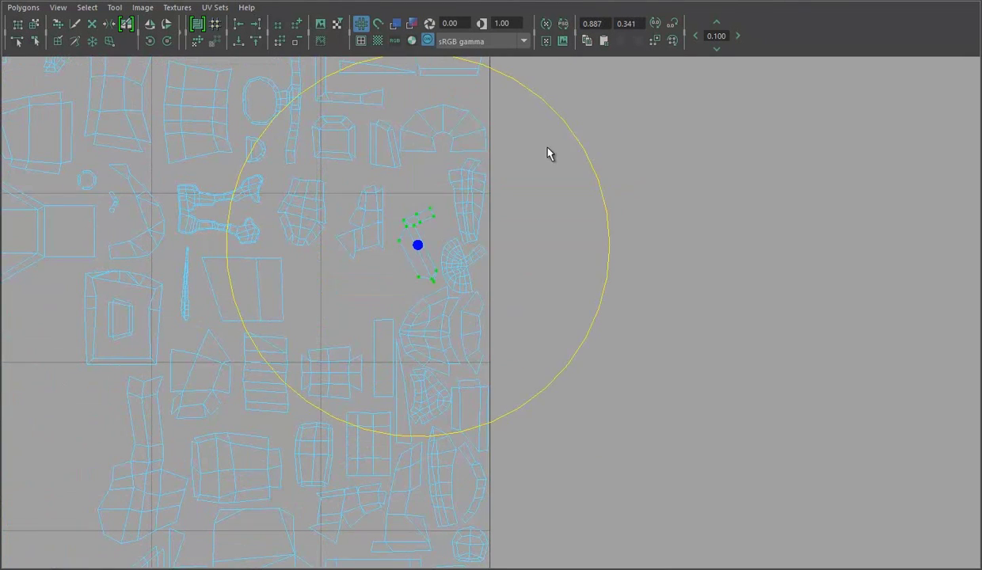
pyautogui.click(388, 247)
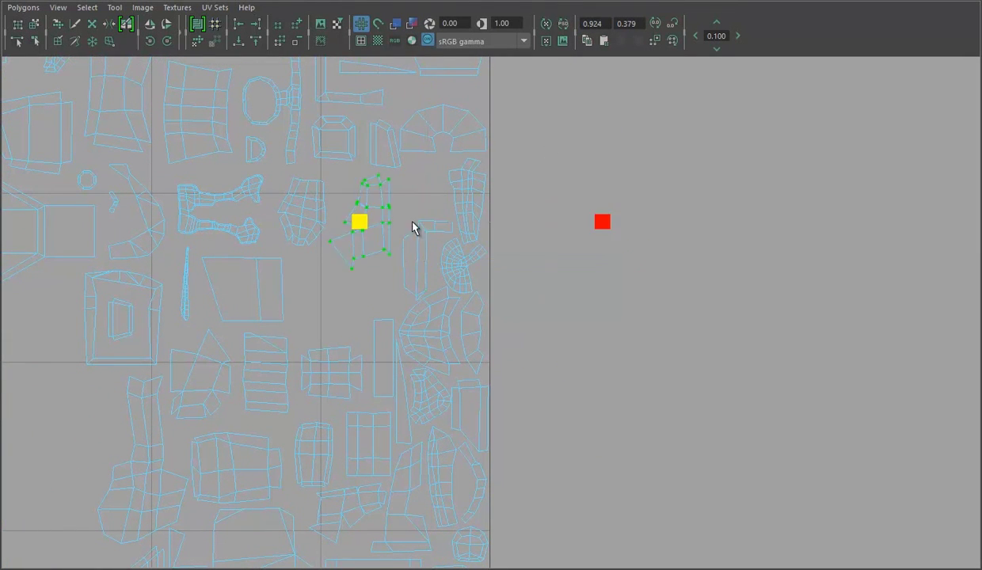
pyautogui.moveTo(485, 187); pyautogui.dragTo(317, 271)
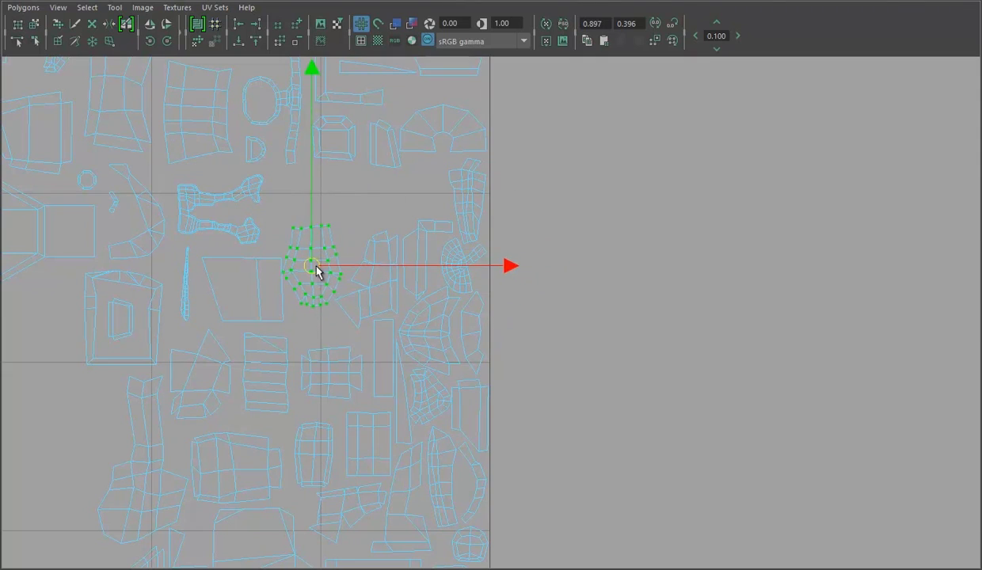
# - Move the selected UVs to the lower left and select the small shell as a whole
pyautogui.moveTo(299, 331)
pyautogui.keyDown('alt'); pyautogui.mouseDown(button='right')
pyautogui.moveTo(314, 238)
pyautogui.moveTo(240, 368)
pyautogui.moveTo(291, 351)
pyautogui.moveTo(422, 406)
pyautogui.mouseUp(button='right'); pyautogui.keyUp('alt')
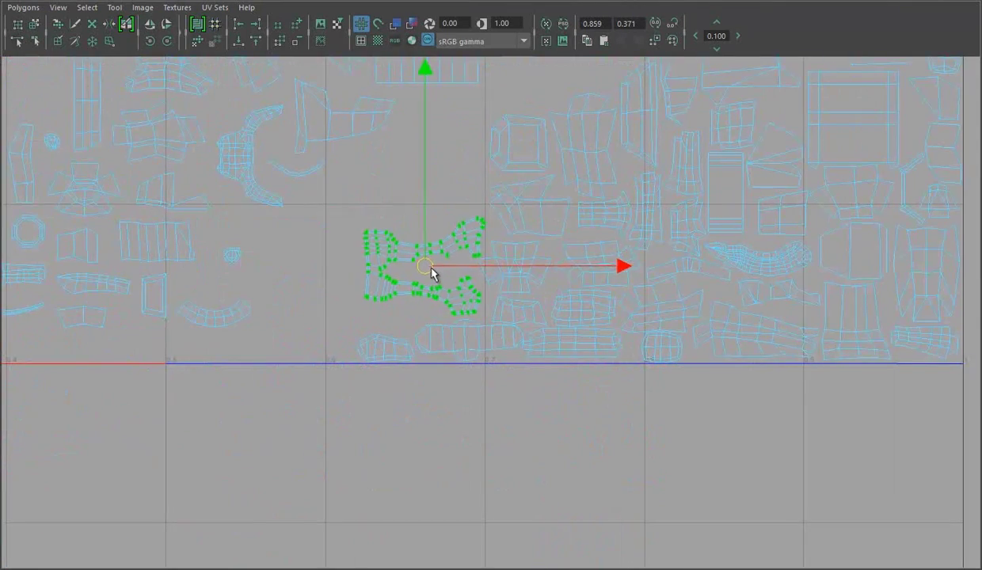
pyautogui.click(235, 256)
pyautogui.scroll(3, 473, 275)
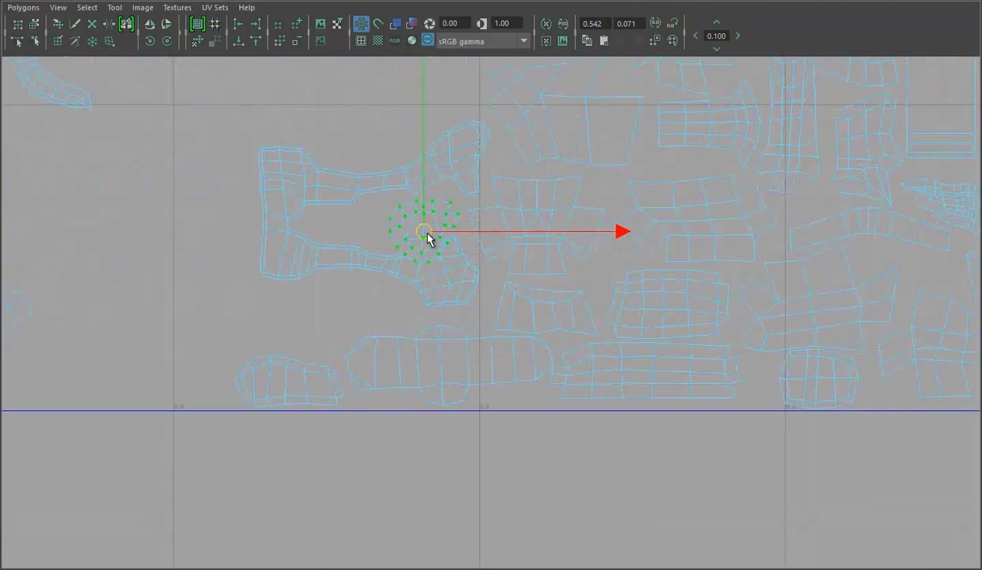
pyautogui.scroll(-1, 257, 225)
pyautogui.moveTo(256, 225); pyautogui.dragTo(229, 352, button='middle')
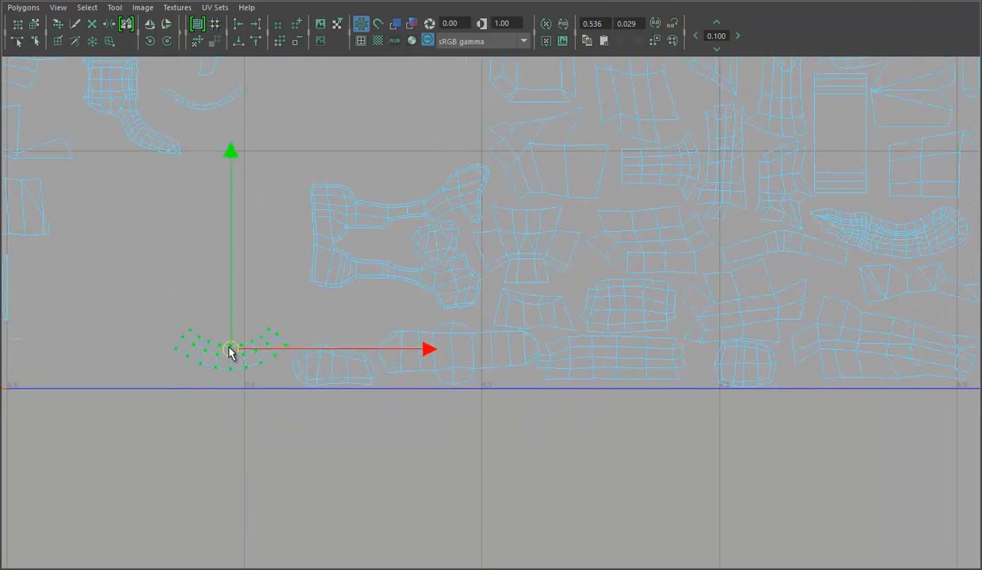
pyautogui.scroll(-5, 222, 359)
pyautogui.scroll(5, 533, 234)
pyautogui.click(476, 158)
pyautogui.keyDown('ctrl'); pyautogui.moveTo(475, 160); pyautogui.dragTo(544, 135, button='right'); pyautogui.keyUp('ctrl')
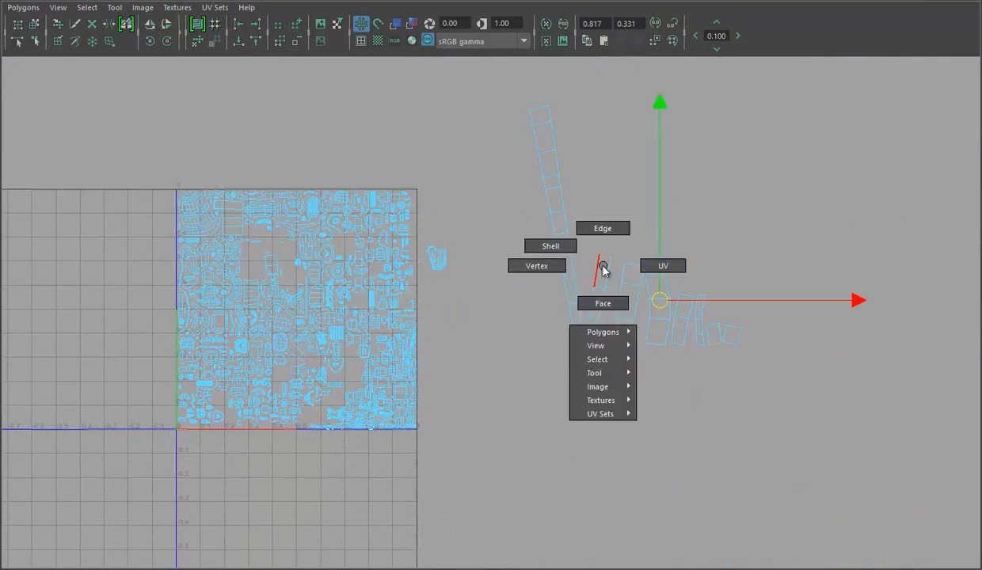
# - Select a strip shell and rotate it upright with the Rotate tool
pyautogui.moveTo(605, 266); pyautogui.dragTo(658, 263, button='right')
pyautogui.moveTo(661, 340); pyautogui.dragTo(687, 402)
pyautogui.press('e')
pyautogui.keyDown('alt'); pyautogui.moveTo(687, 402); pyautogui.dragTo(631, 291, button='middle'); pyautogui.keyUp('alt')
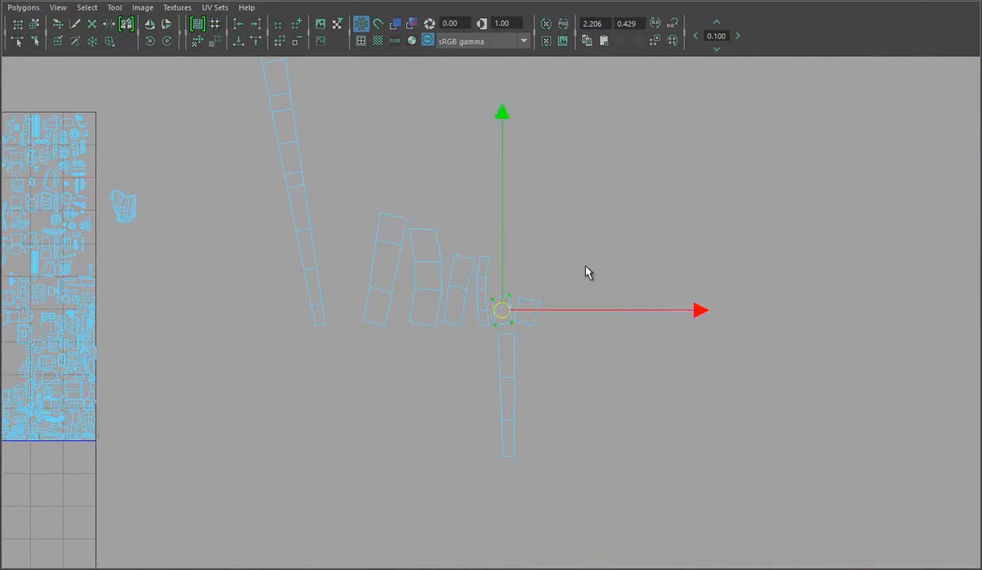
pyautogui.scroll(2, 505, 314)
pyautogui.moveTo(511, 309)
pyautogui.keyDown('ctrl'); pyautogui.mouseDown(button='right')
pyautogui.moveTo(526, 285)
pyautogui.moveTo(607, 243)
pyautogui.mouseUp(button='right'); pyautogui.keyUp('ctrl')
pyautogui.scroll(2, 522, 287)
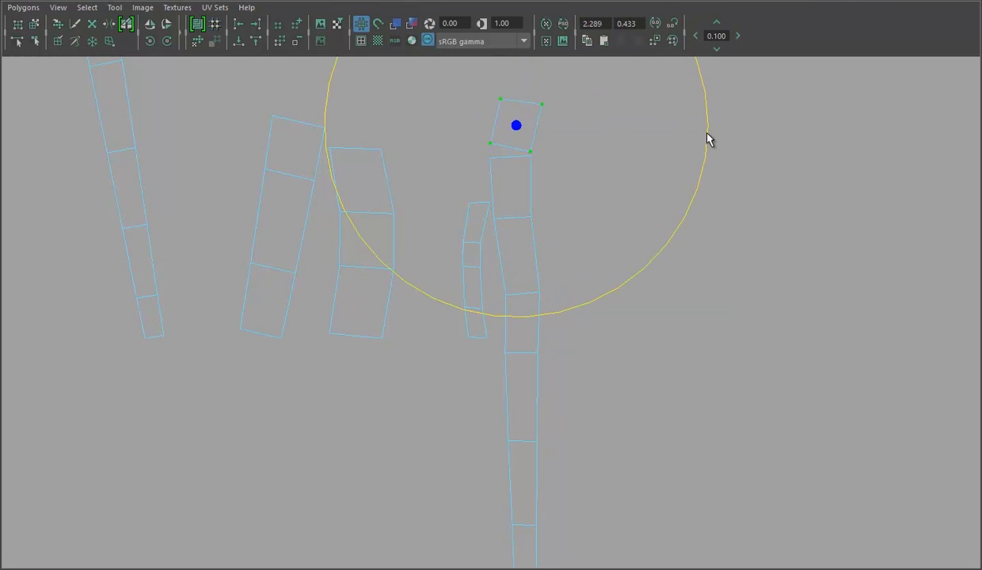
pyautogui.scroll(-2, 515, 175)
pyautogui.moveTo(515, 175); pyautogui.dragTo(522, 111, button='right')
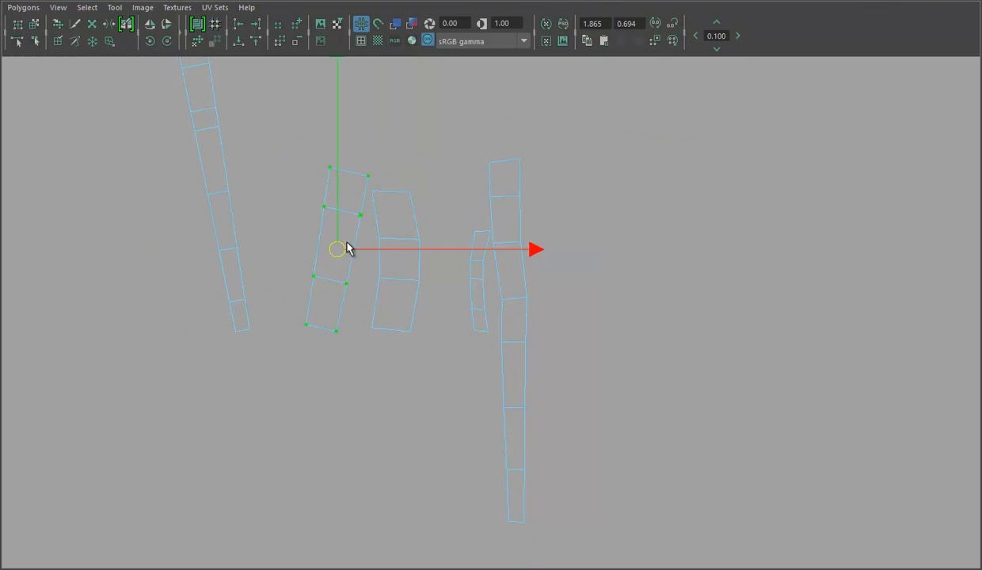
pyautogui.moveTo(608, 141); pyautogui.dragTo(485, 307)
# - Lay the long strip shell flat inside the 0–1 tile near its bottom edge
pyautogui.press('w')
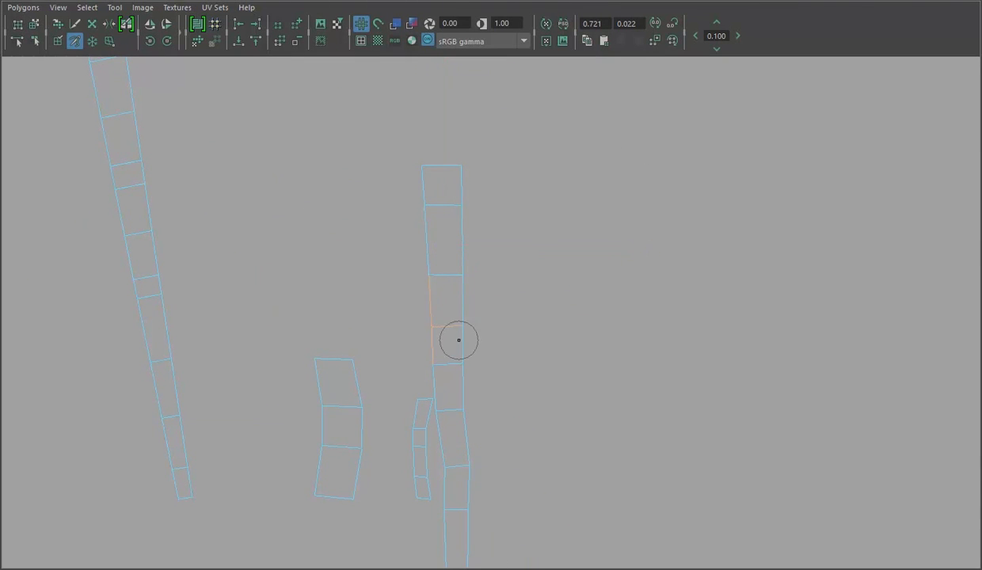
pyautogui.moveTo(517, 305); pyautogui.dragTo(489, 203, button='right')
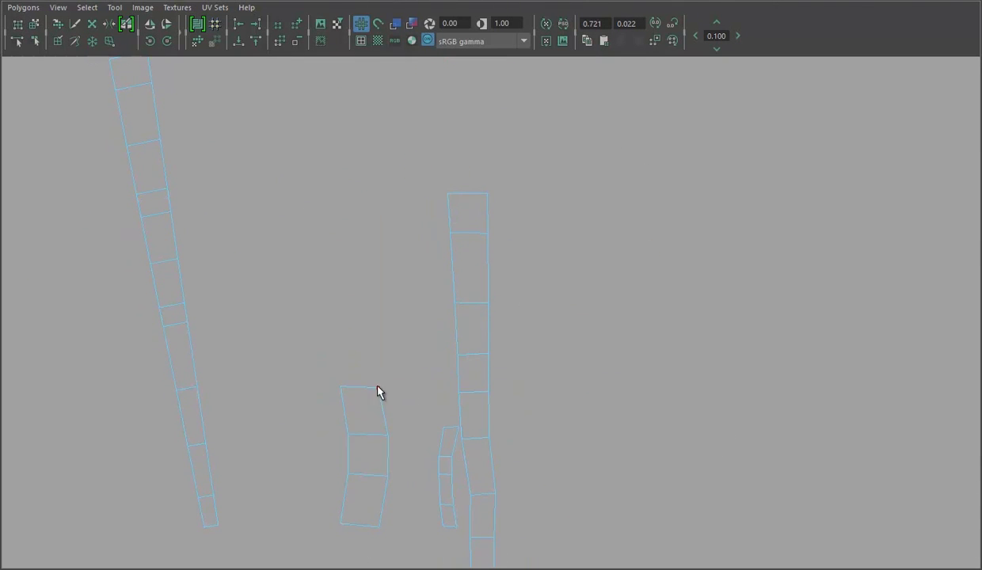
pyautogui.press('a')
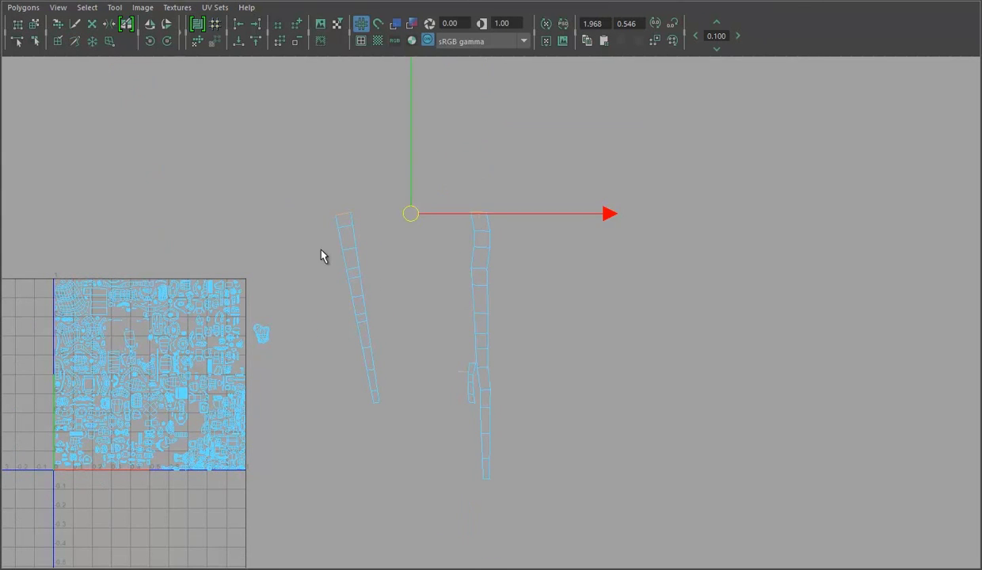
pyautogui.press('f')
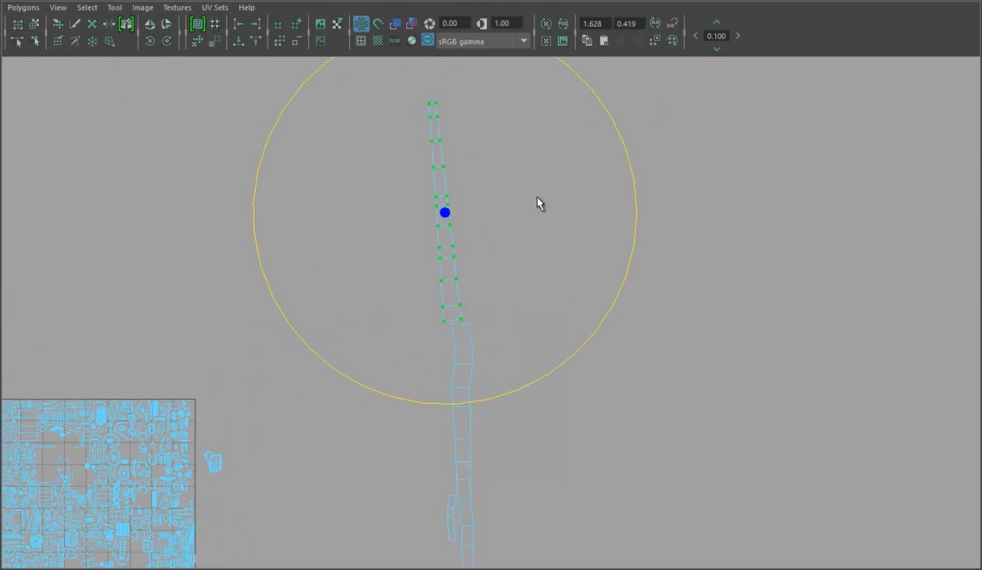
pyautogui.press('f')
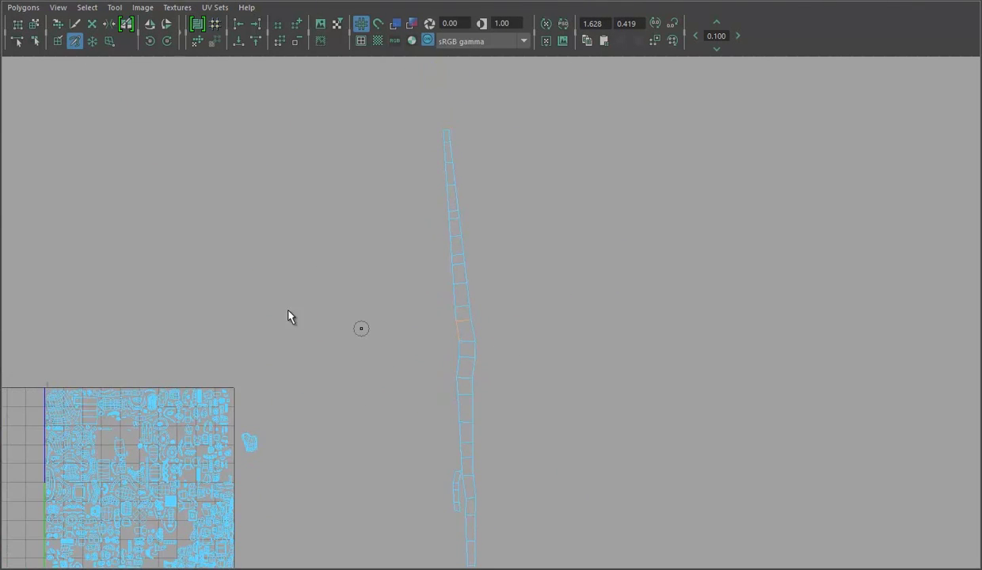
pyautogui.press('f')
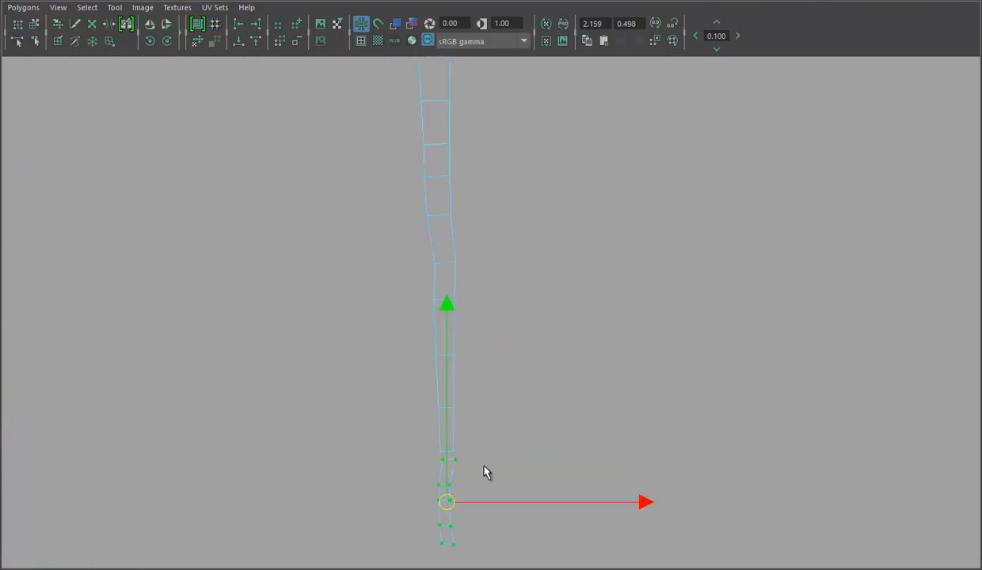
pyautogui.moveTo(517, 230); pyautogui.dragTo(460, 285)
pyautogui.scroll(5, 343, 238)
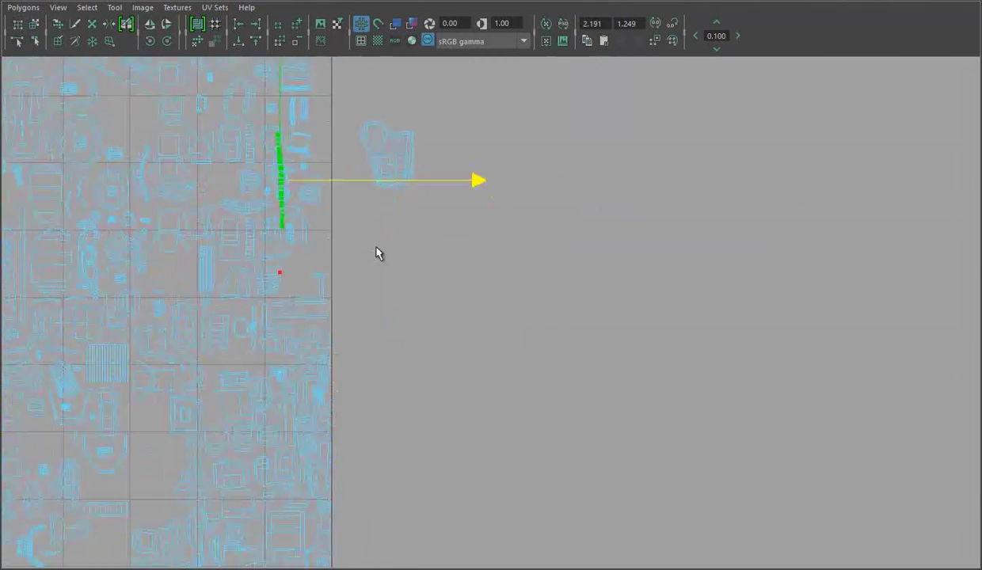
pyautogui.keyDown('alt'); pyautogui.moveTo(200, 366); pyautogui.dragTo(653, 280, button='middle'); pyautogui.keyUp('alt')
# - Move the octagon shell into an open gap in the tile
pyautogui.press('f')
pyautogui.press('e')
pyautogui.press('w')
pyautogui.press('e')
pyautogui.scroll(-4, 514, 305)
pyautogui.scroll(2, 350, 296)
pyautogui.click(276, 286)
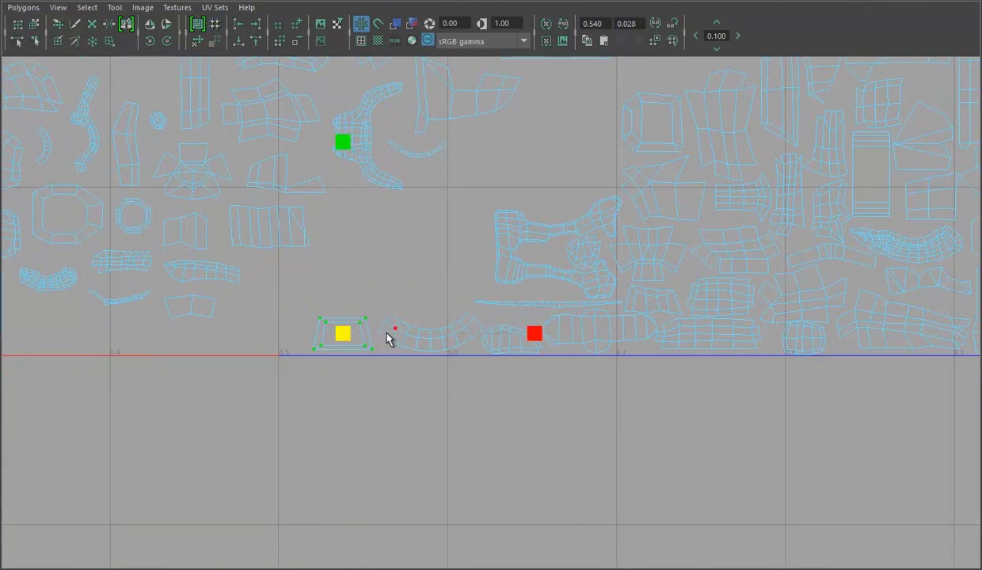
pyautogui.press('w')
pyautogui.press('e')
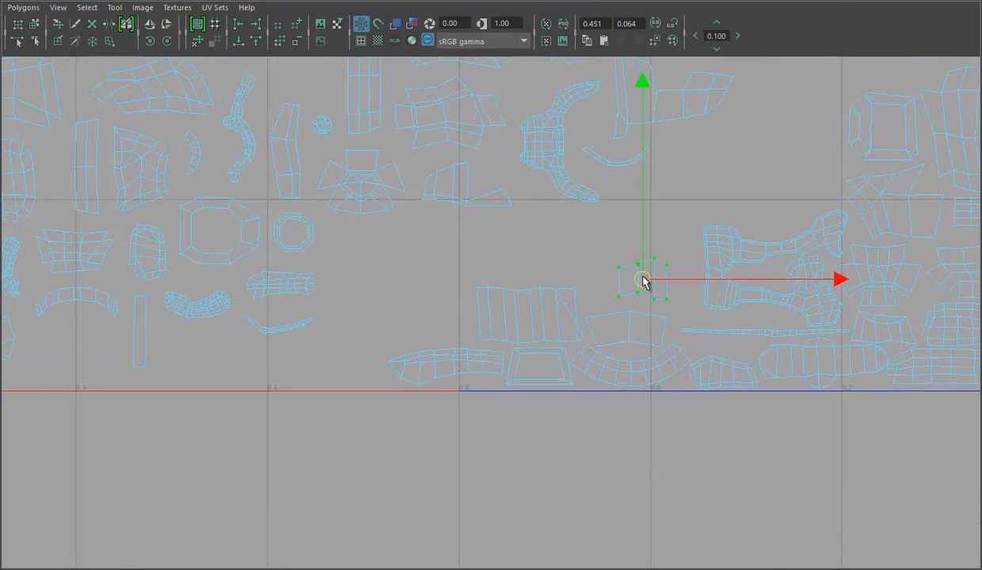
pyautogui.moveTo(293, 232); pyautogui.dragTo(605, 287)
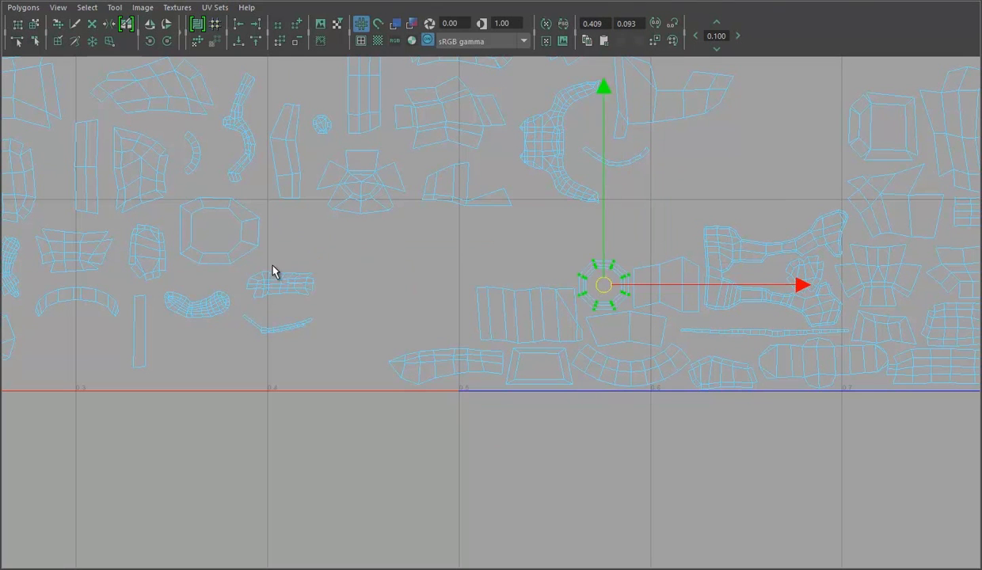
# - Move the small round shell down-right and the fan-shaped shell into the upper-right gap
pyautogui.click(279, 326)
pyautogui.keyDown('ctrl'); pyautogui.moveTo(280, 329); pyautogui.dragTo(286, 331, button='right'); pyautogui.keyUp('ctrl')
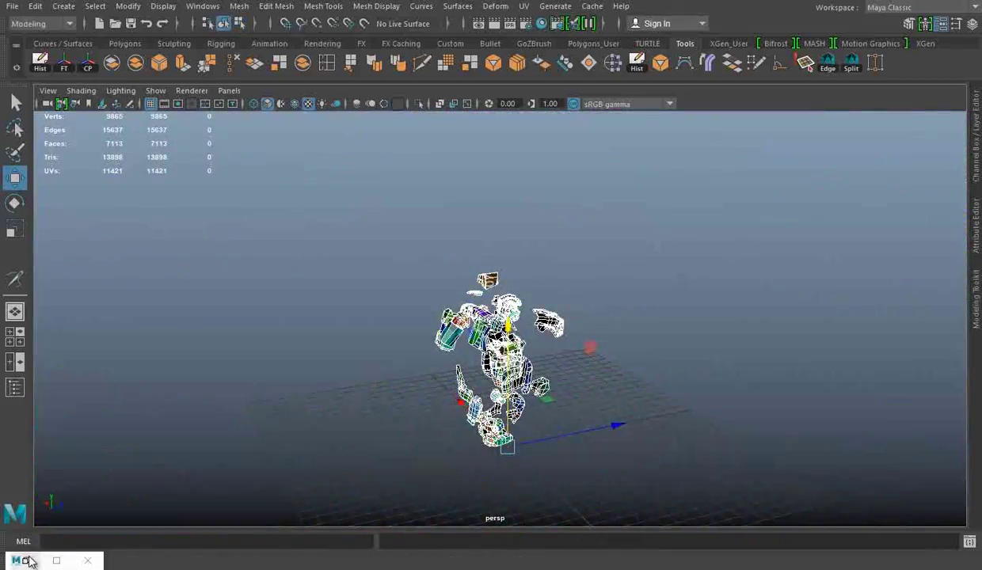
pyautogui.click(29, 561)
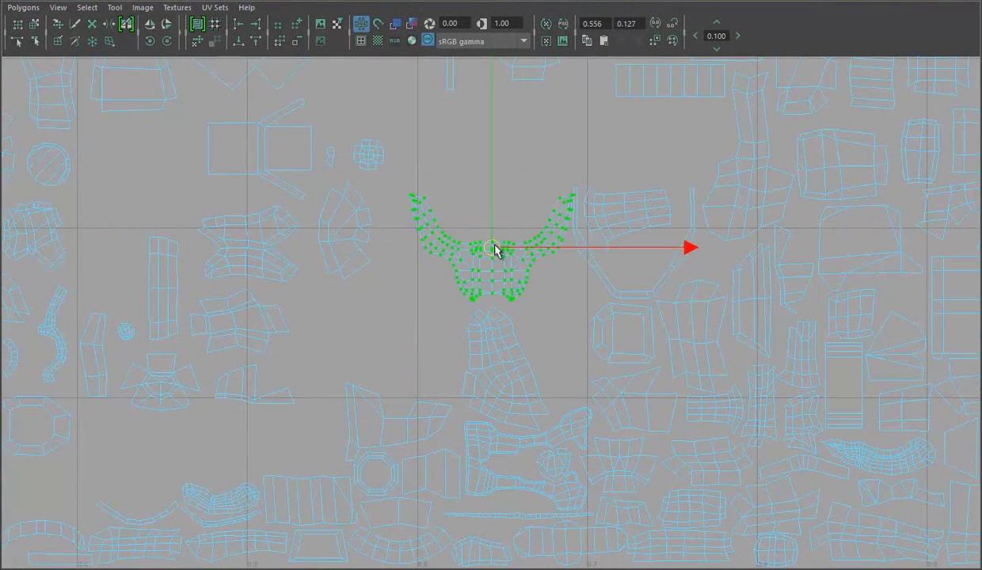
pyautogui.click(370, 156)
pyautogui.moveTo(388, 158); pyautogui.dragTo(559, 291)
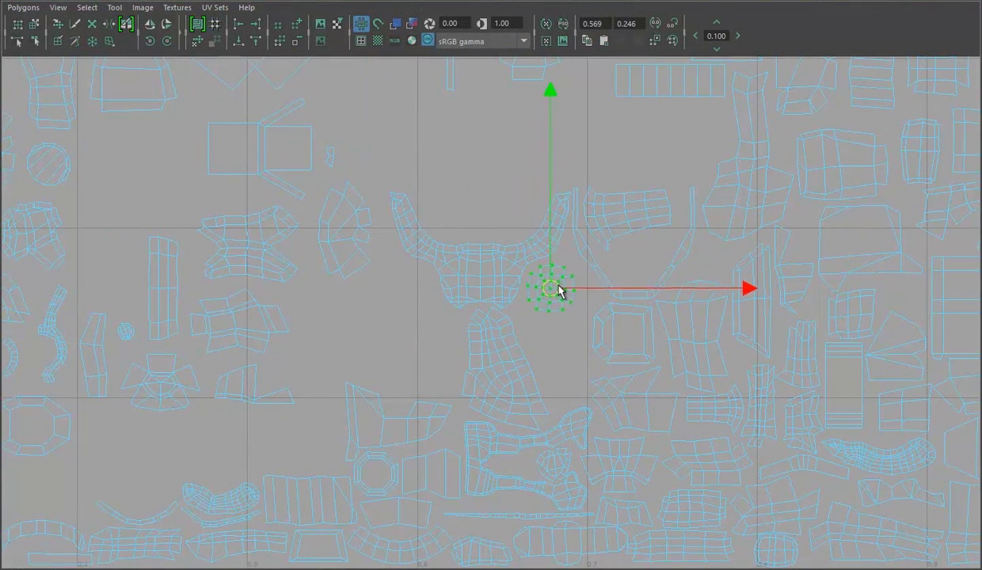
pyautogui.moveTo(344, 227)
pyautogui.mouseDown()
pyautogui.moveTo(399, 303)
pyautogui.moveTo(395, 343)
pyautogui.mouseUp()
pyautogui.moveTo(314, 288); pyautogui.dragTo(570, 195, button='middle')
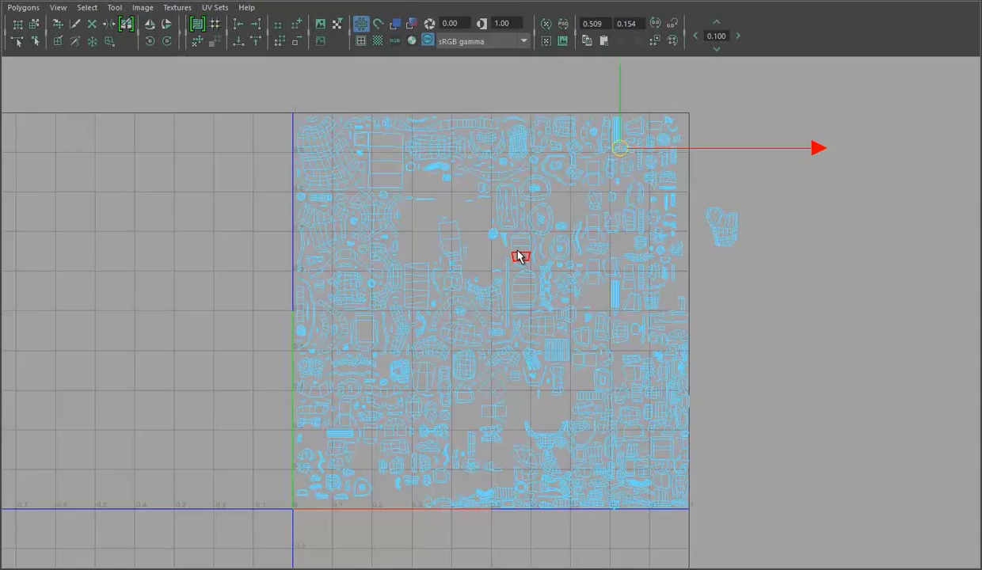
# - Nudge the selected shell into place and shift the octagonal shell right
pyautogui.scroll(5, 520, 256)
pyautogui.scroll(-3, 77, 217)
pyautogui.moveTo(401, 449); pyautogui.dragTo(456, 176)
pyautogui.scroll(4, 457, 176)
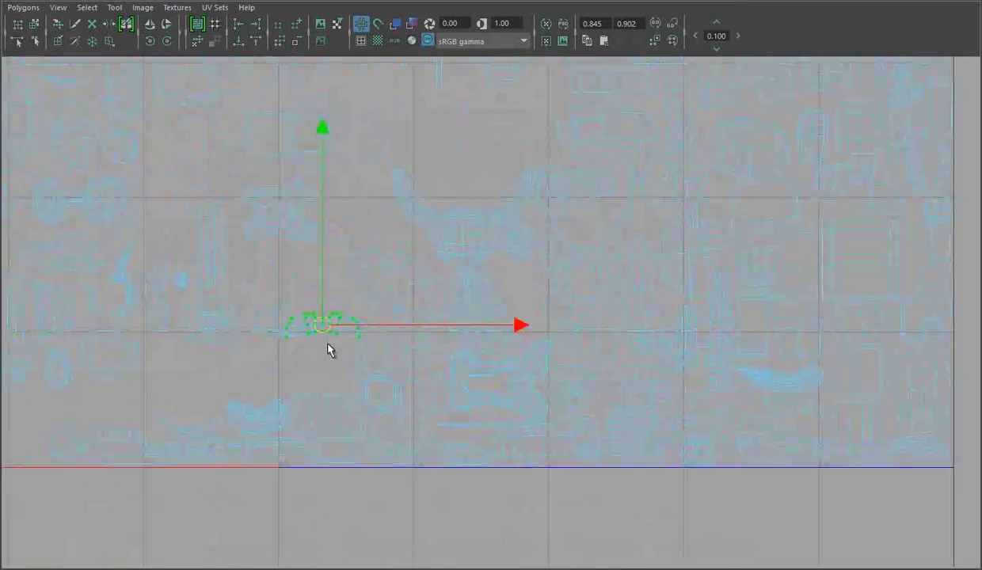
pyautogui.scroll(4, 568, 340)
pyautogui.press('e')
pyautogui.press('w')
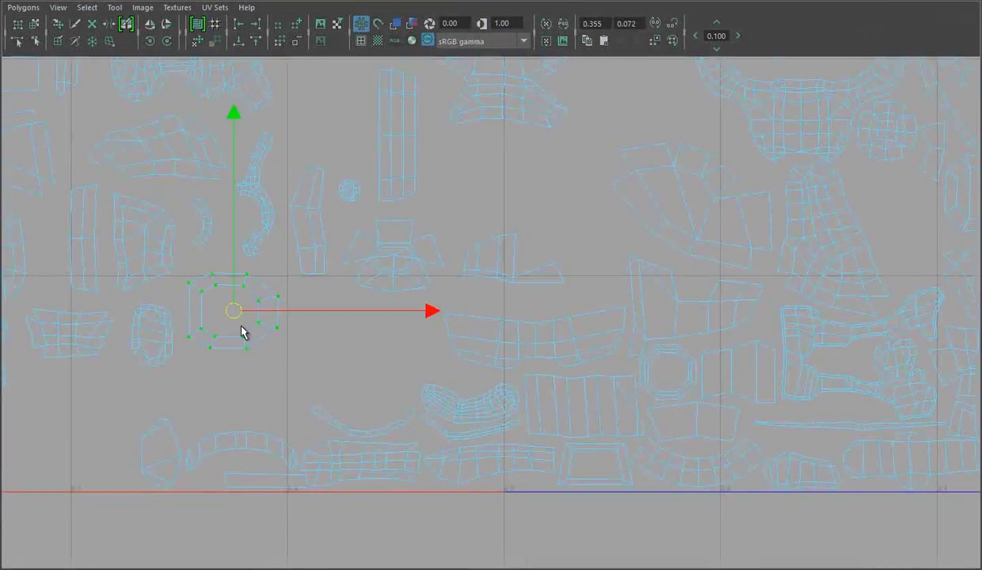
pyautogui.moveTo(242, 333)
pyautogui.mouseDown()
pyautogui.moveTo(388, 342)
pyautogui.moveTo(274, 346)
pyautogui.mouseUp()
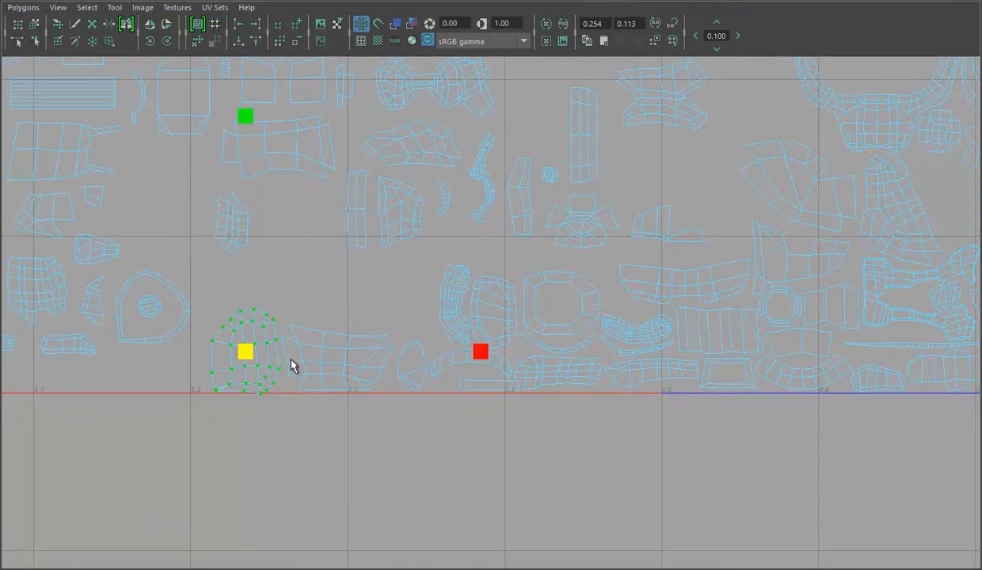
# - Move the inner ring and lower-left grid shells near the UV origin
pyautogui.keyDown('ctrl'); pyautogui.moveTo(405, 212); pyautogui.dragTo(471, 212, button='right'); pyautogui.keyUp('ctrl')
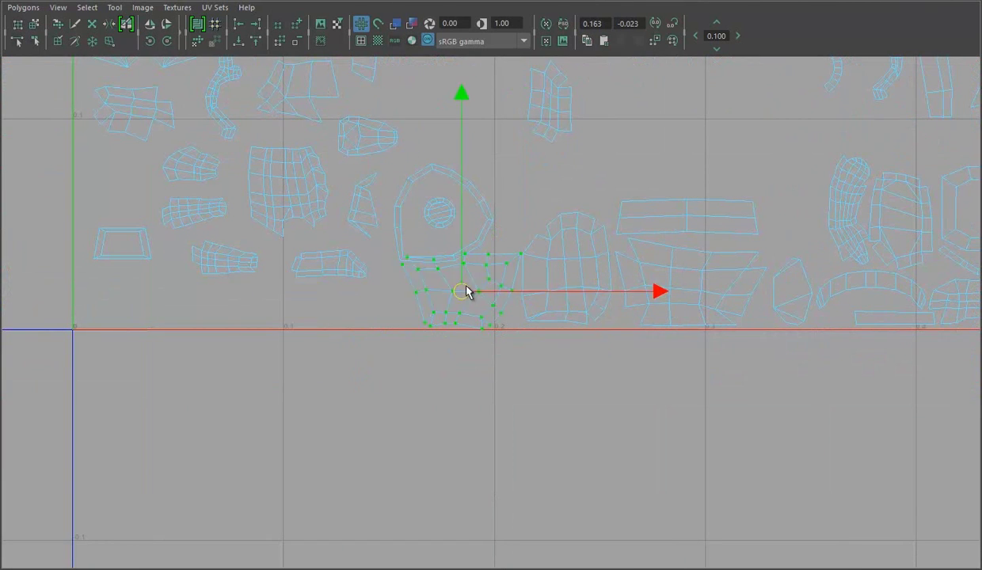
pyautogui.click(430, 219)
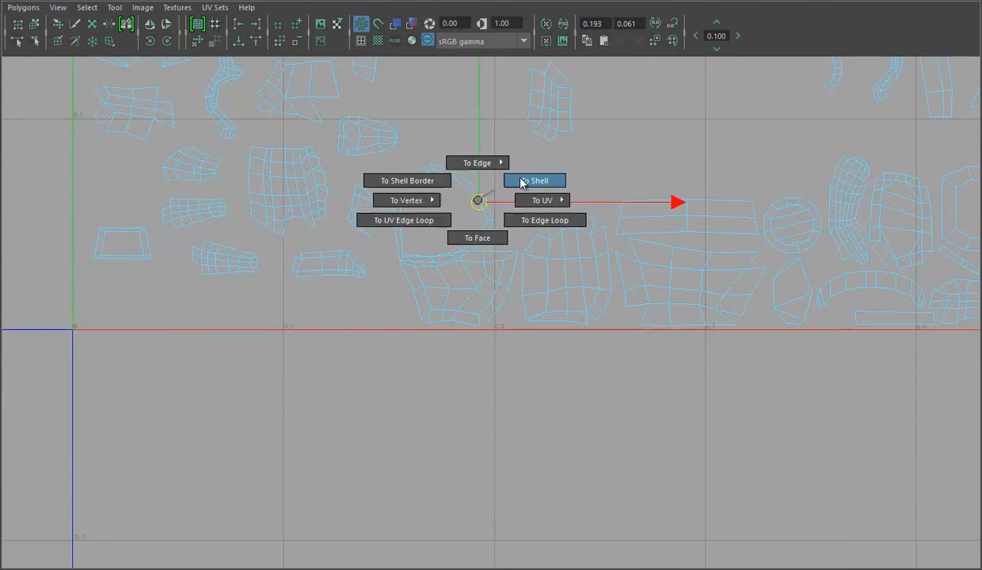
pyautogui.keyDown('ctrl'); pyautogui.moveTo(285, 241); pyautogui.dragTo(350, 222, button='right'); pyautogui.keyUp('ctrl')
pyautogui.click(261, 300)
pyautogui.moveTo(311, 305)
pyautogui.mouseDown()
pyautogui.moveTo(287, 336)
pyautogui.moveTo(252, 333)
pyautogui.mouseUp()
pyautogui.keyDown('ctrl'); pyautogui.moveTo(164, 299); pyautogui.dragTo(210, 273, button='right'); pyautogui.keyUp('ctrl')
pyautogui.keyDown('alt'); pyautogui.moveTo(210, 273); pyautogui.dragTo(416, 282, button='middle'); pyautogui.keyUp('alt')
pyautogui.moveTo(416, 282); pyautogui.dragTo(328, 312)
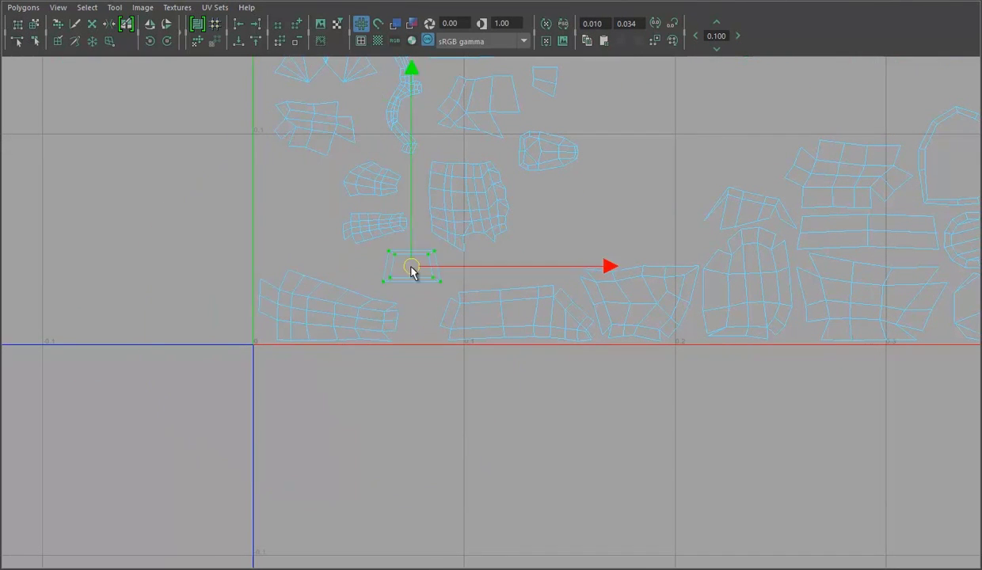
pyautogui.keyDown('ctrl'); pyautogui.moveTo(476, 195); pyautogui.dragTo(537, 174, button='right'); pyautogui.keyUp('ctrl')
pyautogui.moveTo(499, 221)
pyautogui.mouseDown()
pyautogui.moveTo(326, 235)
pyautogui.moveTo(499, 257)
pyautogui.moveTo(493, 272)
pyautogui.moveTo(428, 196)
pyautogui.mouseUp()
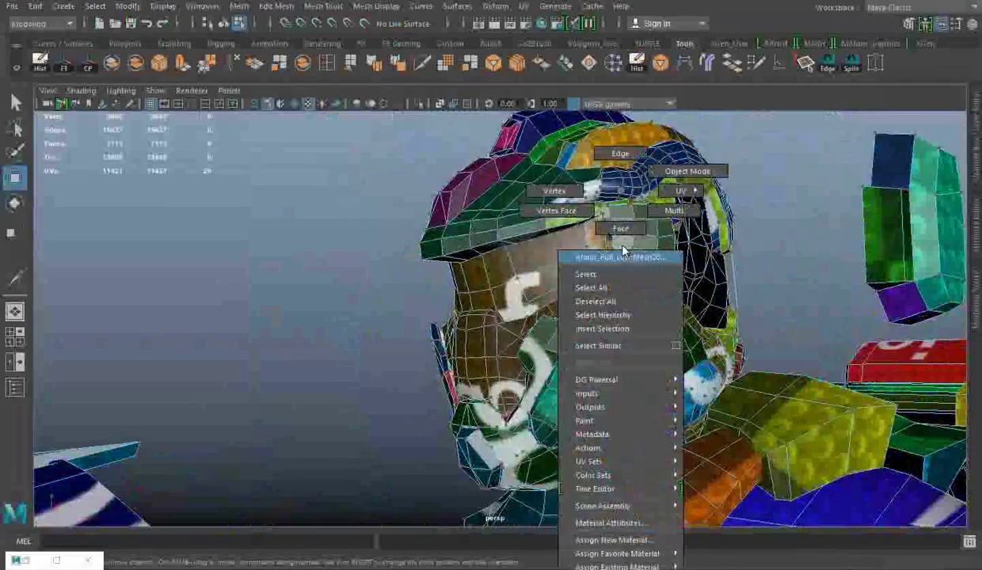
# - Move the arc shell right and nest the small shell inside the ring shell
pyautogui.moveTo(495, 280); pyautogui.dragTo(402, 437, button='right')
pyautogui.keyDown('alt'); pyautogui.moveTo(401, 436); pyautogui.dragTo(158, 358, button='middle'); pyautogui.keyUp('alt')
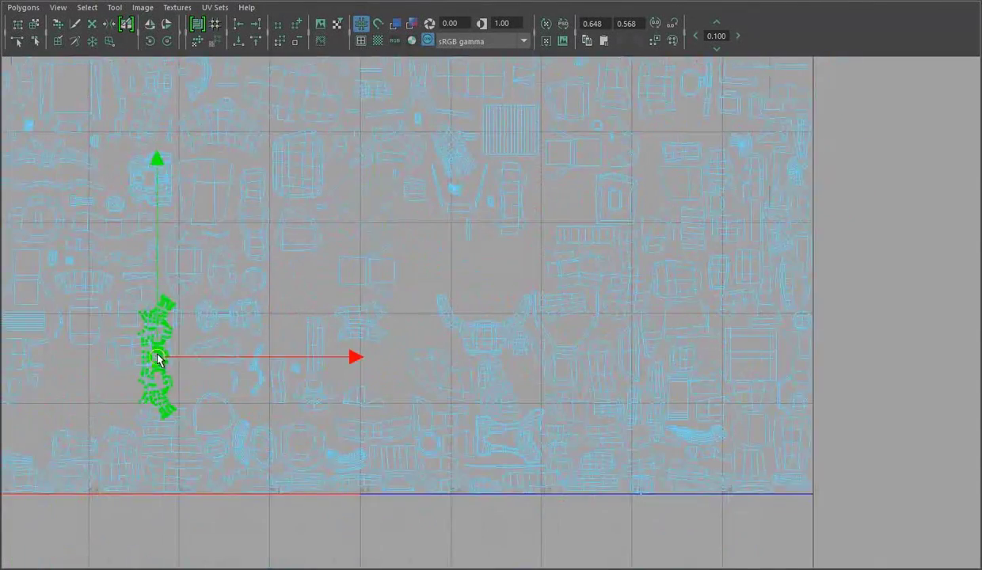
pyautogui.scroll(3, 381, 379)
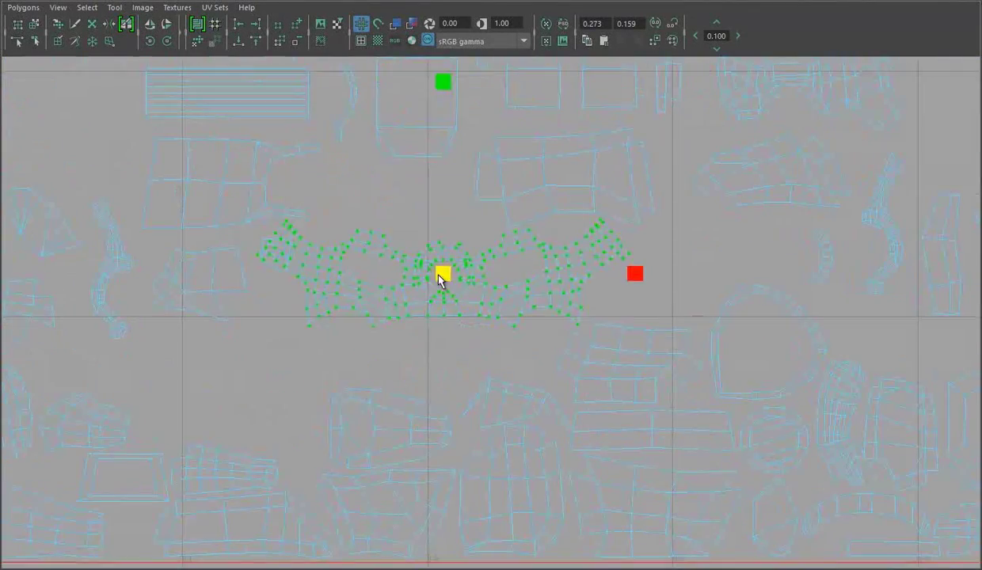
pyautogui.click(273, 353)
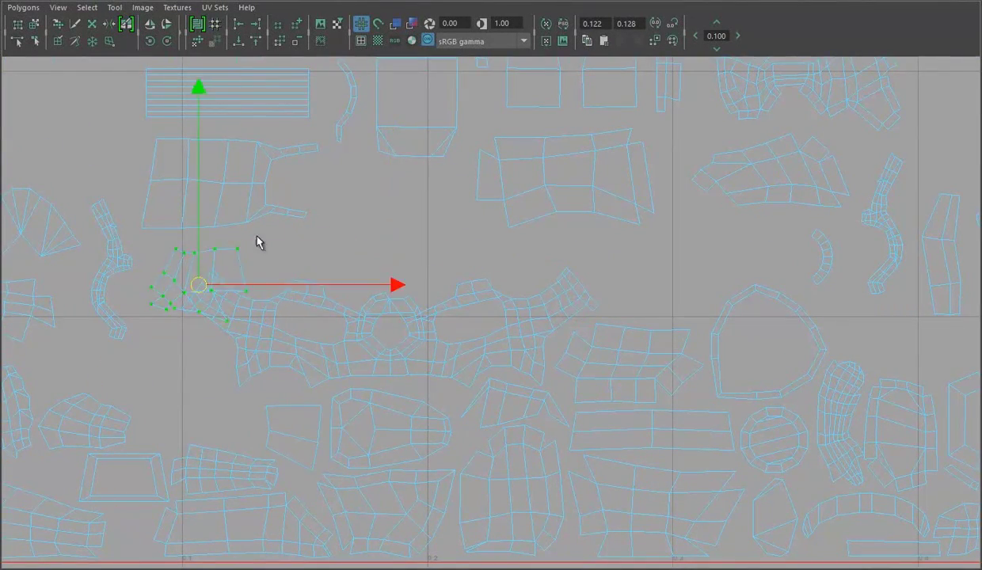
pyautogui.click(109, 266)
pyautogui.moveTo(109, 267); pyautogui.dragTo(697, 259)
pyautogui.click(822, 255)
pyautogui.moveTo(822, 256); pyautogui.dragTo(760, 349)
pyautogui.keyDown('alt'); pyautogui.moveTo(838, 324); pyautogui.dragTo(767, 254, button='middle'); pyautogui.keyUp('alt')
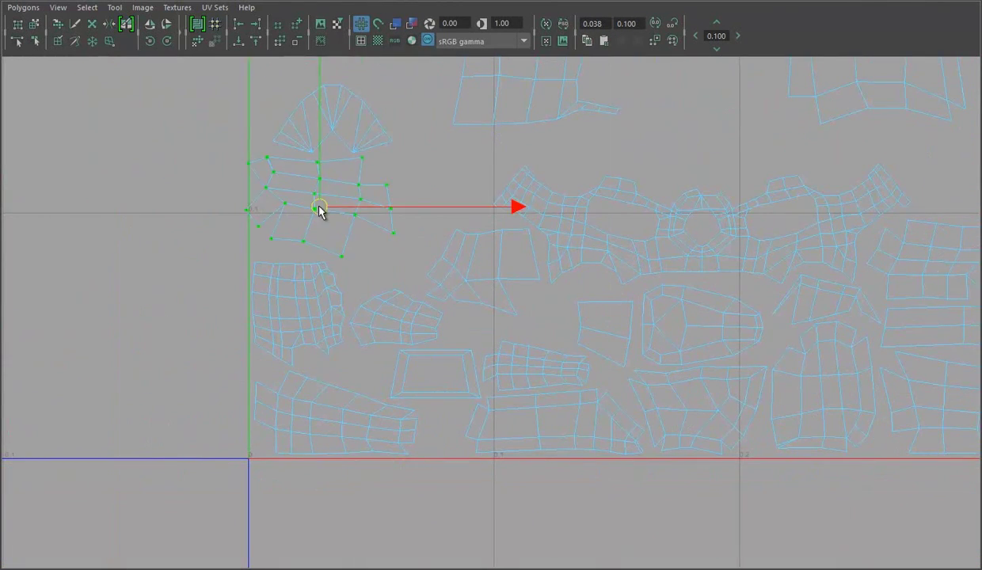
# - Tuck the fan-shaped shell near the left edge and reposition the right-hand shell
pyautogui.click(325, 175)
pyautogui.moveTo(325, 124)
pyautogui.keyDown('alt'); pyautogui.mouseDown(button='middle')
pyautogui.moveTo(325, 174)
pyautogui.moveTo(366, 118)
pyautogui.mouseUp(button='middle'); pyautogui.keyUp('alt')
pyautogui.scroll(-2, 329, 159)
pyautogui.click(625, 265)
pyautogui.scroll(2, 625, 265)
pyautogui.keyDown('alt'); pyautogui.moveTo(625, 266); pyautogui.dragTo(450, 220, button='middle'); pyautogui.keyUp('alt')
pyautogui.keyDown('alt'); pyautogui.moveTo(393, 228); pyautogui.dragTo(576, 194, button='middle'); pyautogui.keyUp('alt')
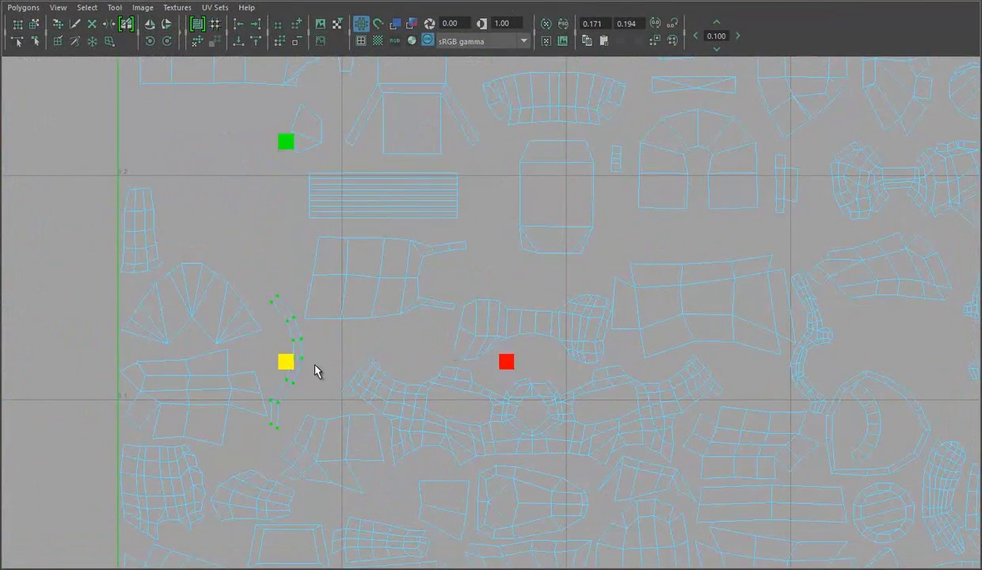
# - Select the left shell and two small upper-right shells, converting each pick to its whole shell
pyautogui.click(132, 242)
pyautogui.keyDown('ctrl'); pyautogui.moveTo(131, 241); pyautogui.dragTo(243, 182, button='right'); pyautogui.keyUp('ctrl')
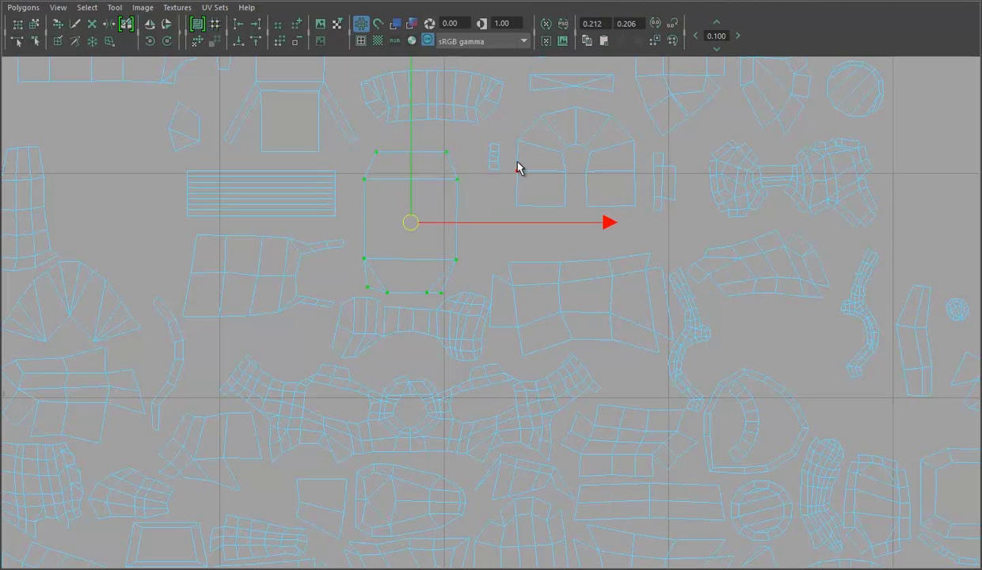
pyautogui.click(559, 180)
pyautogui.keyDown('ctrl'); pyautogui.moveTo(559, 180); pyautogui.dragTo(640, 136, button='right'); pyautogui.keyUp('ctrl')
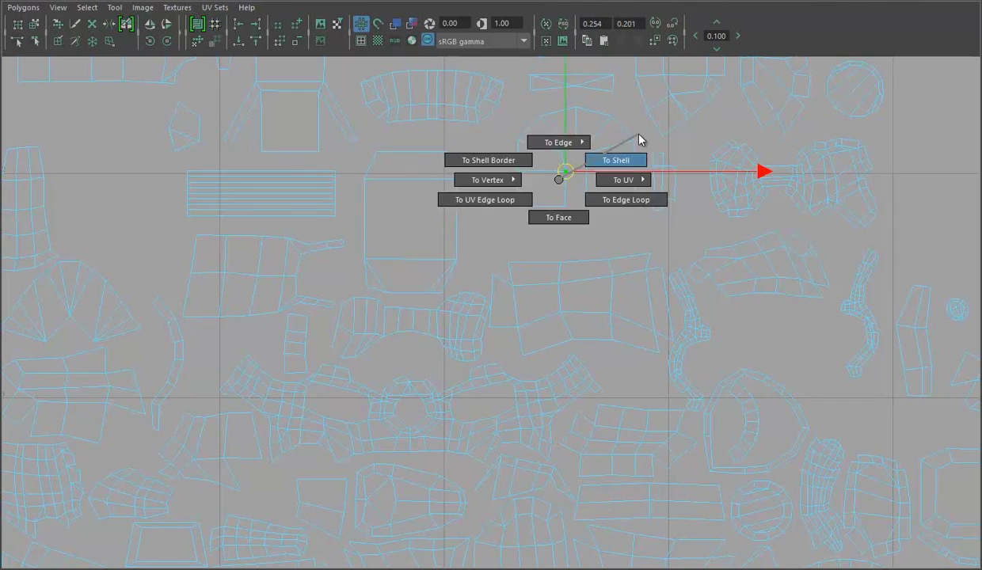
pyautogui.click(658, 206)
pyautogui.keyDown('ctrl'); pyautogui.moveTo(658, 206); pyautogui.dragTo(665, 187, button='right'); pyautogui.keyUp('ctrl')
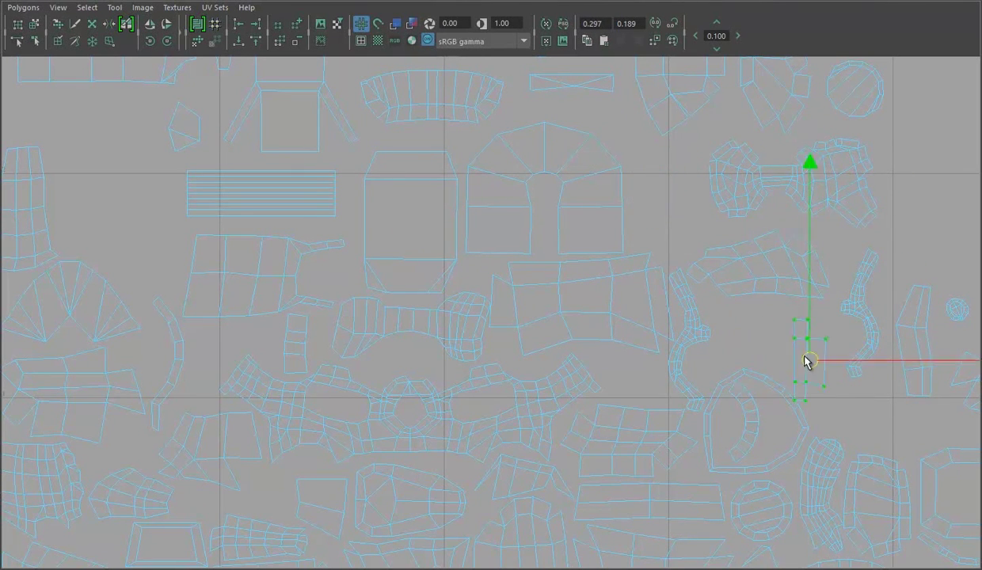
# - Unfold the striped horizontal shell, then move the vertical shell right and down
pyautogui.click(241, 203)
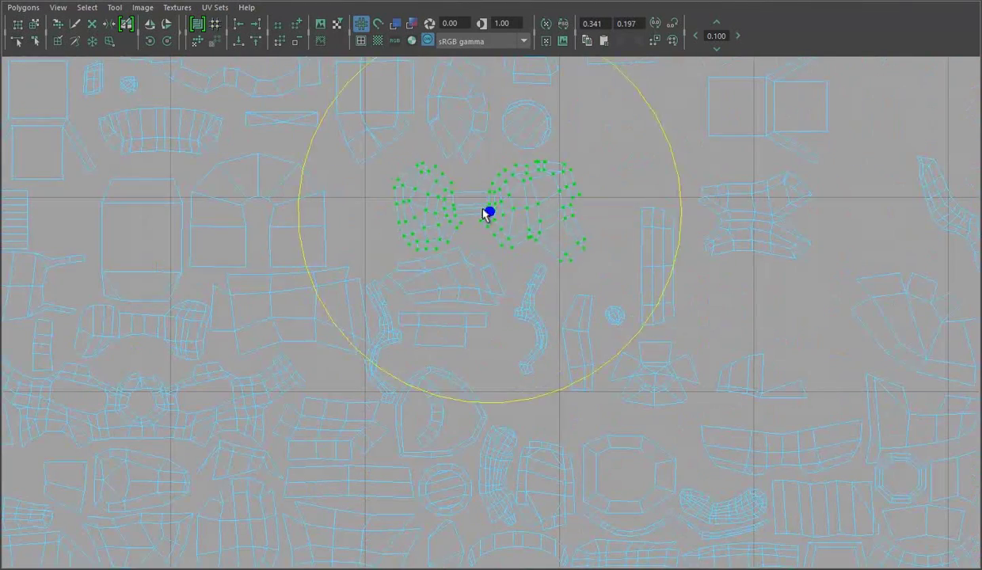
pyautogui.moveTo(487, 214); pyautogui.dragTo(491, 211)
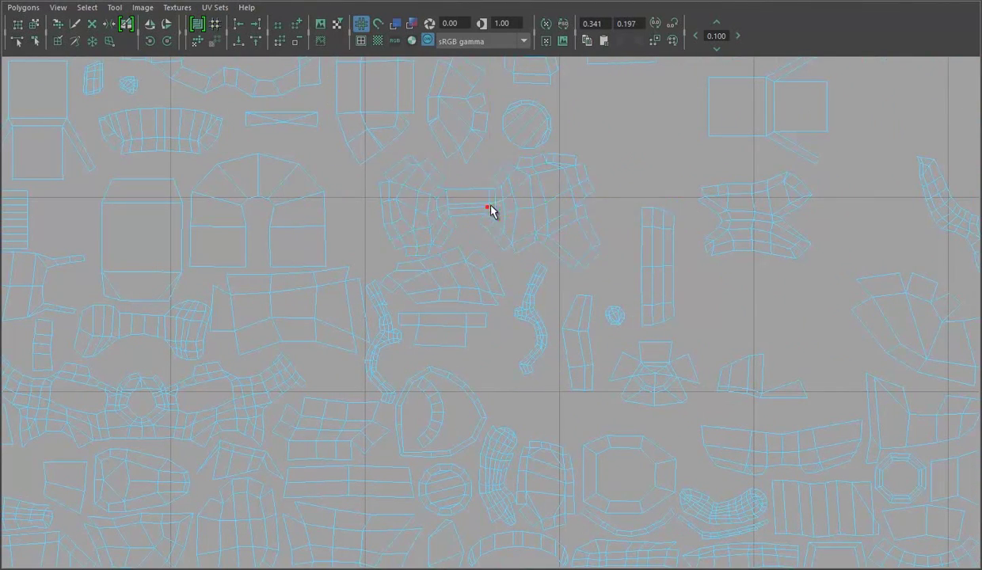
pyautogui.click(618, 314)
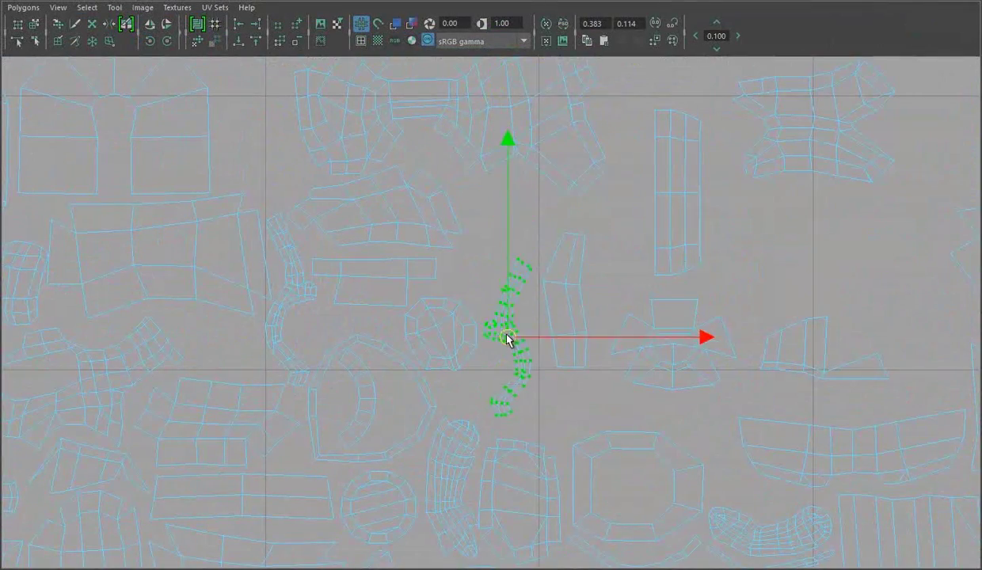
pyautogui.keyDown('ctrl'); pyautogui.moveTo(565, 292); pyautogui.dragTo(557, 332, button='right'); pyautogui.keyUp('ctrl')
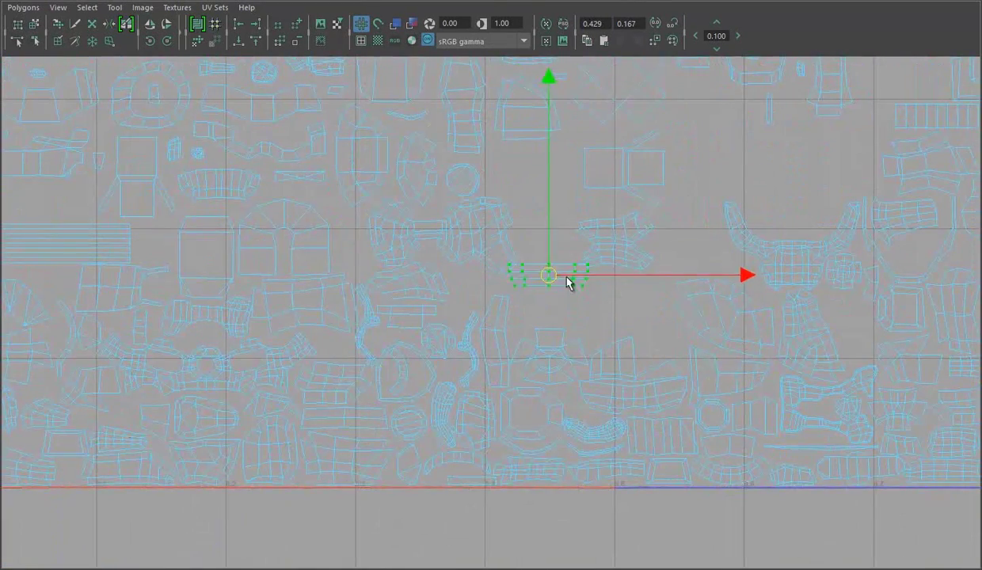
pyautogui.moveTo(567, 283); pyautogui.dragTo(620, 319)
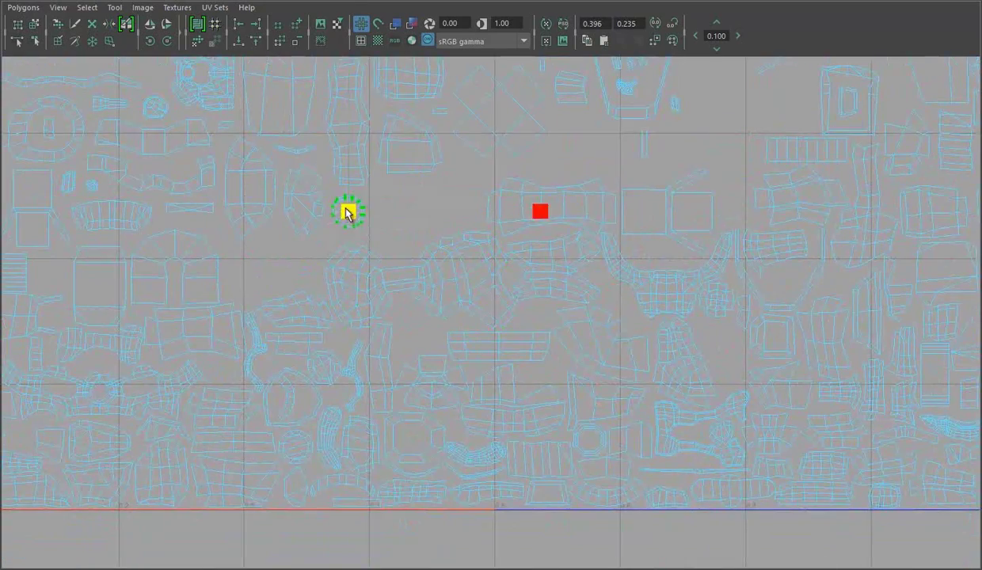
# - Switch to Scale on a small top shell, then move the narrow vertical piece's UVs up and right
pyautogui.click(303, 204)
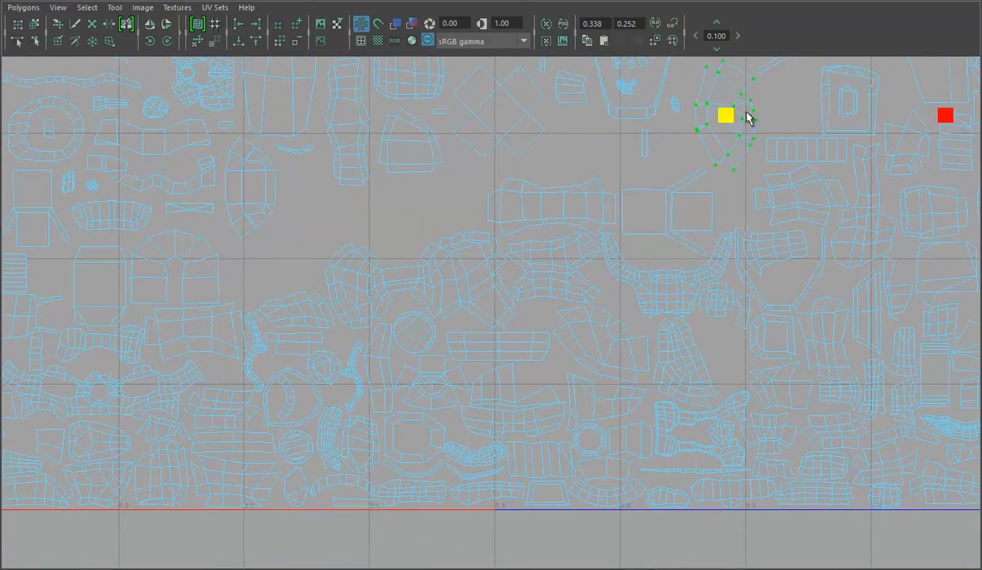
pyautogui.click(271, 201)
pyautogui.press('r')
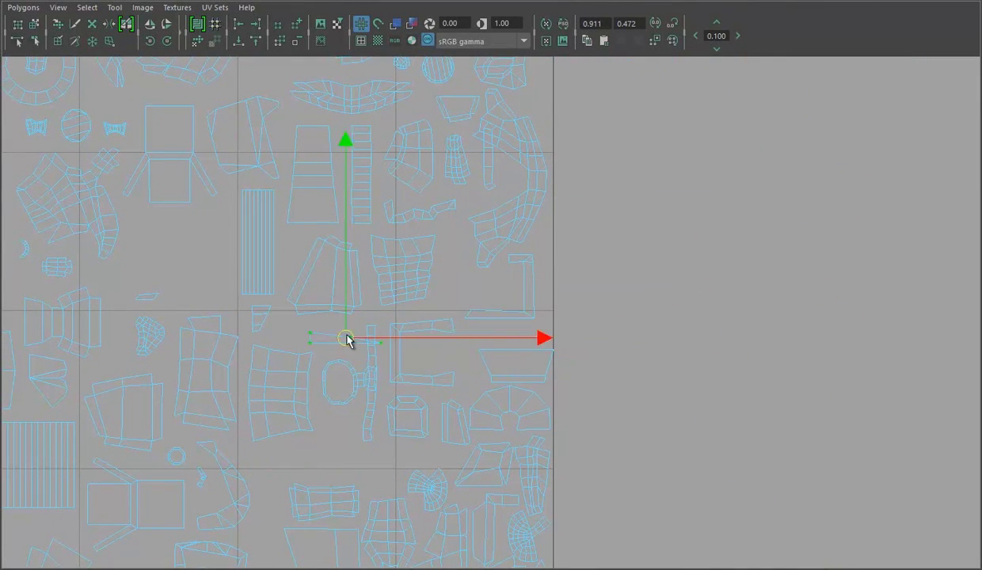
pyautogui.keyDown('ctrl'); pyautogui.moveTo(533, 292); pyautogui.dragTo(562, 317, button='right'); pyautogui.keyUp('ctrl')
pyautogui.click(404, 342)
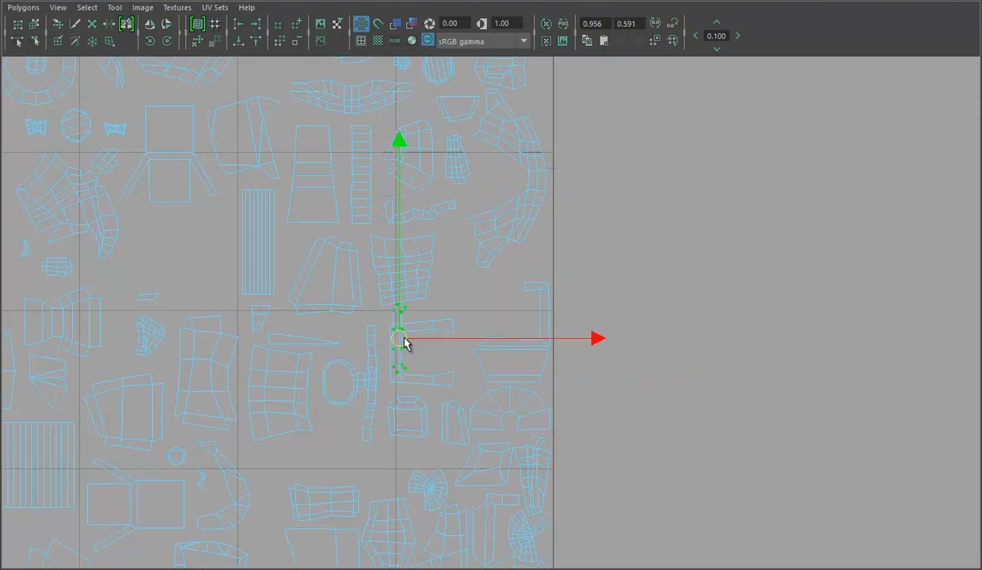
pyautogui.moveTo(297, 466); pyautogui.dragTo(514, 208)
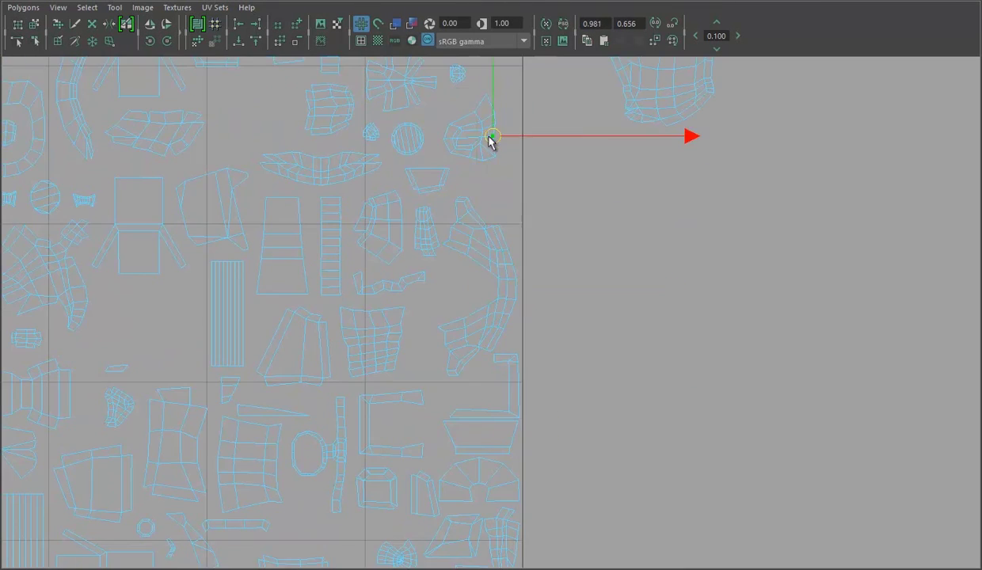
# - Expand to the whole shell and move it down-left, then shift another shell right and down
pyautogui.scroll(-3, 481, 319)
pyautogui.keyDown('ctrl'); pyautogui.moveTo(417, 203); pyautogui.dragTo(507, 151, button='right'); pyautogui.keyUp('ctrl')
pyautogui.scroll(3, 362, 233)
pyautogui.moveTo(424, 218); pyautogui.dragTo(351, 265)
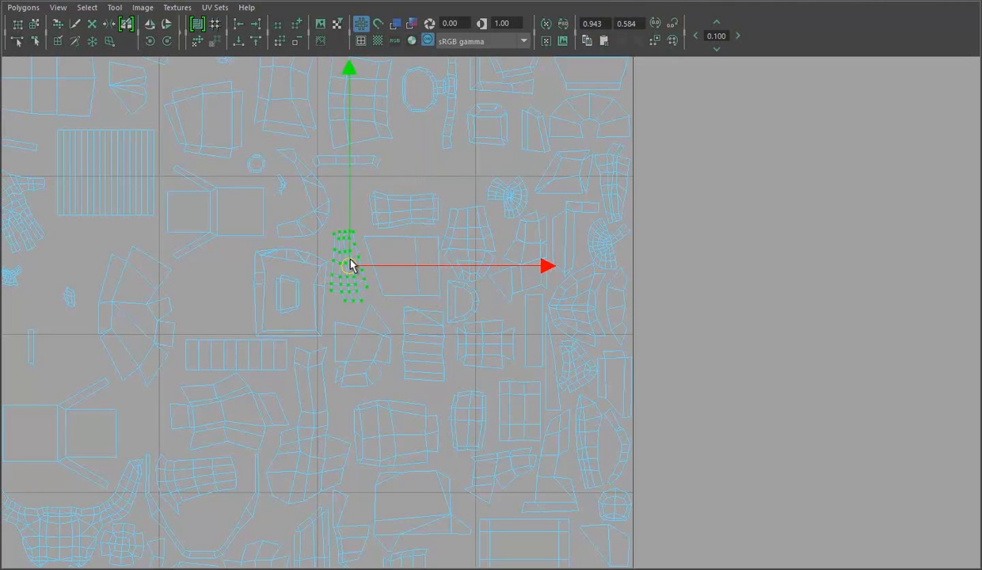
pyautogui.click(420, 337)
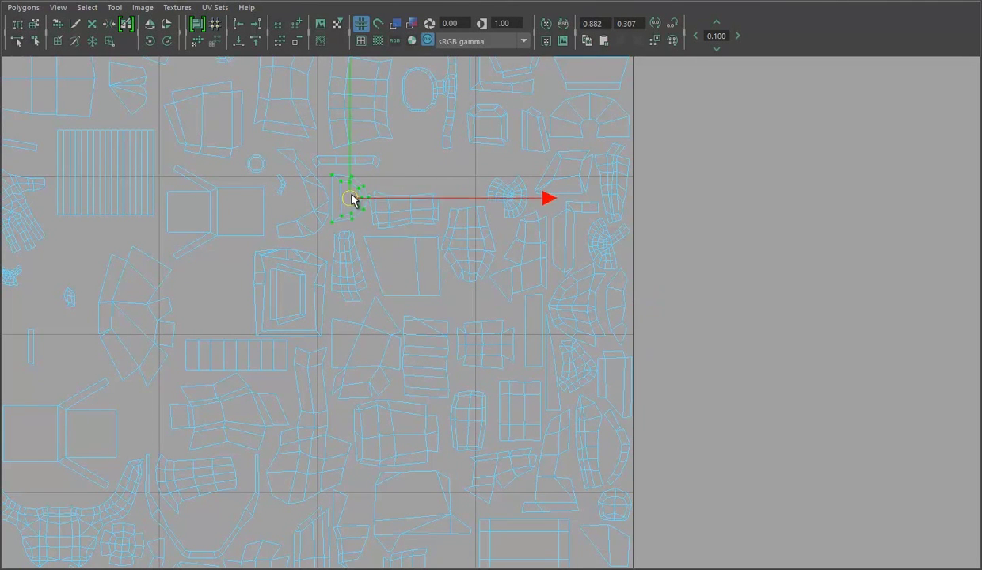
pyautogui.moveTo(455, 212)
pyautogui.mouseDown()
pyautogui.moveTo(541, 196)
pyautogui.moveTo(522, 347)
pyautogui.moveTo(478, 365)
pyautogui.moveTo(476, 259)
pyautogui.mouseUp()
# - Scale the selected shell and move it up into an open gap in the tile
pyautogui.scroll(-1, 449, 308)
pyautogui.press('r')
pyautogui.scroll(1, 400, 305)
pyautogui.keyDown('alt'); pyautogui.moveTo(283, 333); pyautogui.dragTo(498, 292, button='middle'); pyautogui.keyUp('alt')
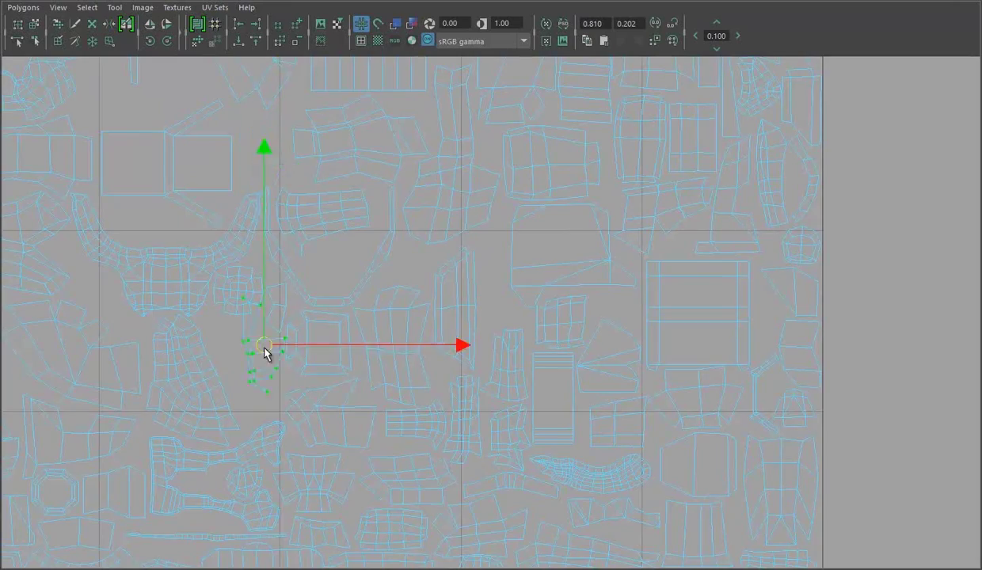
pyautogui.scroll(-3, 277, 372)
pyautogui.moveTo(266, 258); pyautogui.dragTo(408, 232)
pyautogui.scroll(-3, 406, 232)
pyautogui.moveTo(410, 416)
pyautogui.mouseDown()
pyautogui.moveTo(412, 176)
pyautogui.moveTo(383, 231)
pyautogui.mouseUp()
pyautogui.scroll(3, 400, 176)
# - Move another whole shell downward and select the next shell, briefly trying Rotate before Move
pyautogui.scroll(2, 383, 230)
pyautogui.keyDown('ctrl'); pyautogui.moveTo(478, 165); pyautogui.dragTo(303, 198, button='right'); pyautogui.keyUp('ctrl')
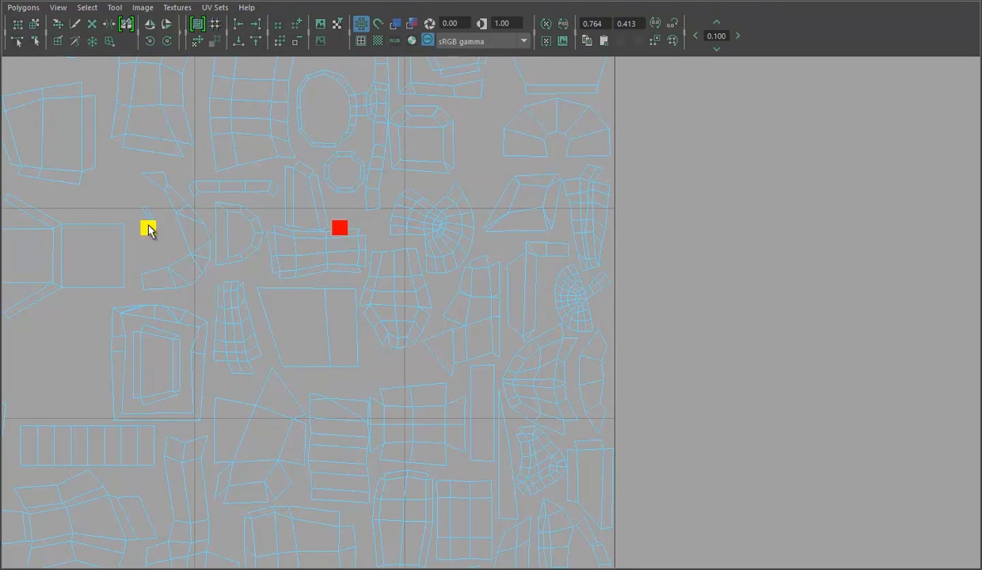
pyautogui.moveTo(437, 144); pyautogui.dragTo(445, 239)
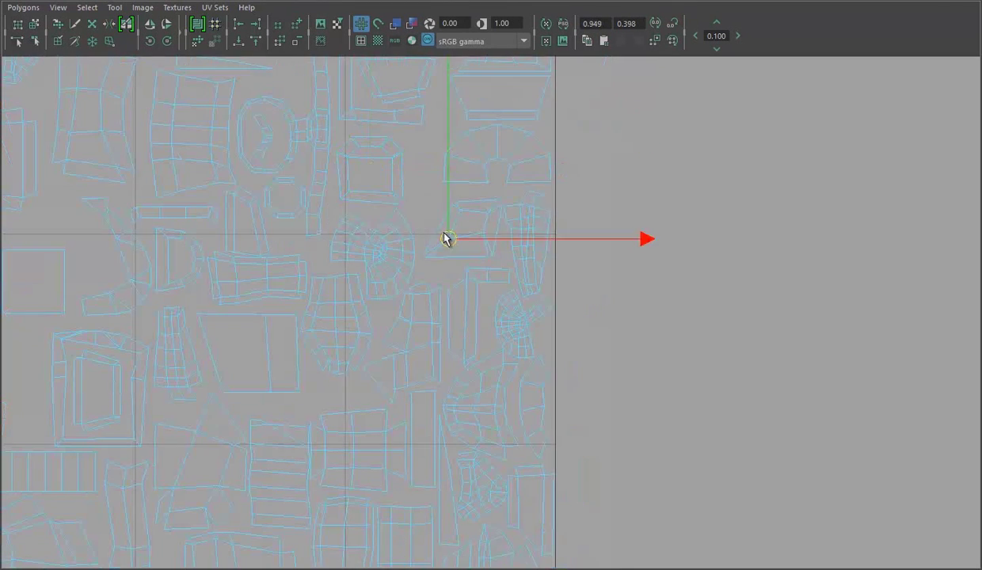
pyautogui.keyDown('ctrl'); pyautogui.moveTo(526, 254); pyautogui.dragTo(587, 232, button='right'); pyautogui.keyUp('ctrl')
pyautogui.moveTo(528, 245); pyautogui.dragTo(463, 283)
pyautogui.press('e')
pyautogui.press('w')
# - Move several small shells upward into gaps within the dense layout
pyautogui.scroll(-3, 390, 309)
pyautogui.scroll(5, 356, 340)
pyautogui.keyDown('ctrl'); pyautogui.moveTo(355, 339); pyautogui.dragTo(345, 340, button='right'); pyautogui.keyUp('ctrl')
pyautogui.scroll(-3, 315, 388)
pyautogui.moveTo(460, 291); pyautogui.dragTo(451, 243, button='middle')
pyautogui.keyDown('alt'); pyautogui.moveTo(567, 249); pyautogui.dragTo(357, 344, button='middle'); pyautogui.keyUp('alt')
pyautogui.scroll(3, 396, 351)
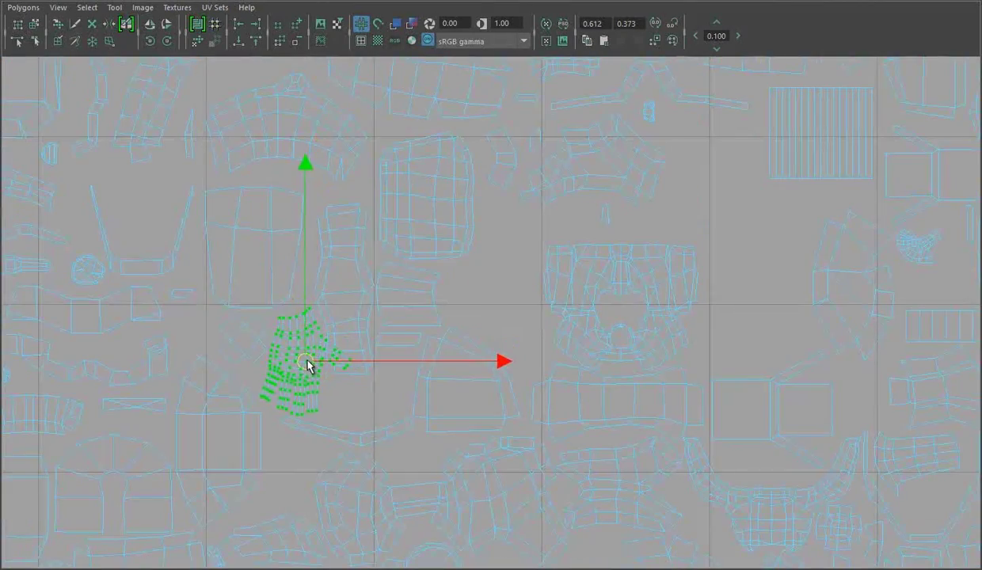
pyautogui.moveTo(308, 366); pyautogui.dragTo(346, 263, button='middle')
pyautogui.scroll(-2, 141, 70)
pyautogui.moveTo(445, 245)
pyautogui.keyDown('alt'); pyautogui.mouseDown(button='middle')
pyautogui.moveTo(141, 70)
pyautogui.moveTo(421, 380)
pyautogui.mouseUp(button='middle'); pyautogui.keyUp('alt')
pyautogui.scroll(2, 433, 328)
# - Select the tiny shells and the curved arch shell, zooming out to see the whole 0–1 tile
pyautogui.click(408, 293)
pyautogui.click(537, 356)
pyautogui.keyDown('alt'); pyautogui.moveTo(543, 360); pyautogui.dragTo(347, 320, button='middle'); pyautogui.keyUp('alt')
pyautogui.click(400, 272)
pyautogui.keyDown('alt'); pyautogui.moveTo(345, 419); pyautogui.dragTo(308, 292, button='middle'); pyautogui.keyUp('alt')
pyautogui.click(450, 170)
pyautogui.keyDown('alt'); pyautogui.moveTo(451, 171); pyautogui.dragTo(356, 178, button='middle'); pyautogui.keyUp('alt')
pyautogui.moveTo(506, 184)
pyautogui.keyDown('alt'); pyautogui.mouseDown(button='right')
pyautogui.moveTo(438, 177)
pyautogui.moveTo(276, 313)
pyautogui.moveTo(517, 276)
pyautogui.mouseUp(button='right'); pyautogui.keyUp('alt')
pyautogui.keyDown('alt'); pyautogui.moveTo(517, 277); pyautogui.dragTo(454, 317, button='middle'); pyautogui.keyUp('alt')
# - Select another shell and orbit the perspective view to inspect the checker-textured armor from above
pyautogui.keyDown('ctrl'); pyautogui.moveTo(497, 246); pyautogui.dragTo(583, 219, button='right'); pyautogui.keyUp('ctrl')
pyautogui.click(386, 199)
pyautogui.keyDown('alt'); pyautogui.moveTo(259, 243); pyautogui.dragTo(34, 561); pyautogui.keyUp('alt')
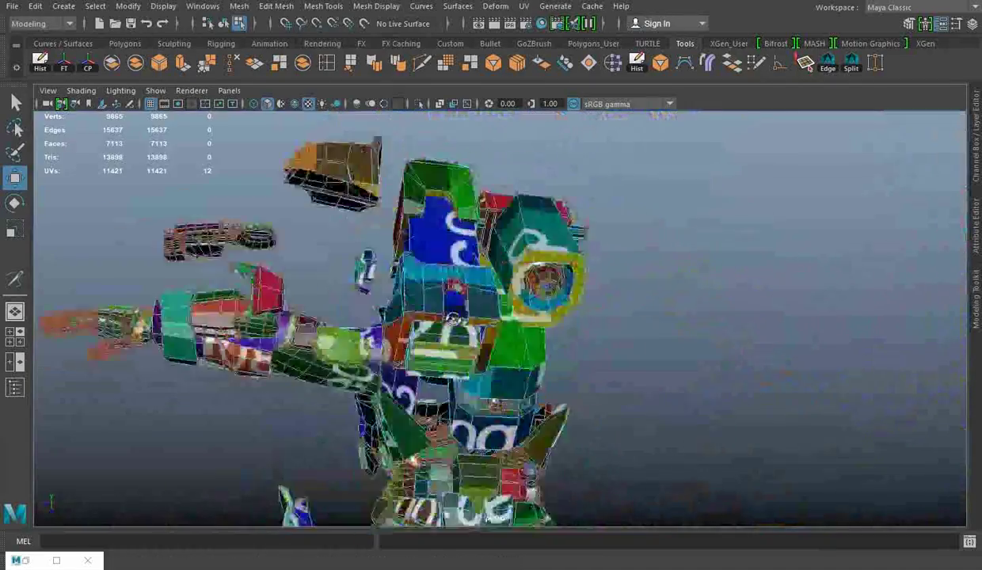
pyautogui.click(34, 561)
# - Move a selected cluster of UVs to the right
pyautogui.scroll(3, 331, 362)
pyautogui.moveTo(237, 264); pyautogui.dragTo(251, 300)
pyautogui.scroll(2, 252, 301)
pyautogui.moveTo(166, 295); pyautogui.dragTo(291, 341)
pyautogui.scroll(2, 530, 273)
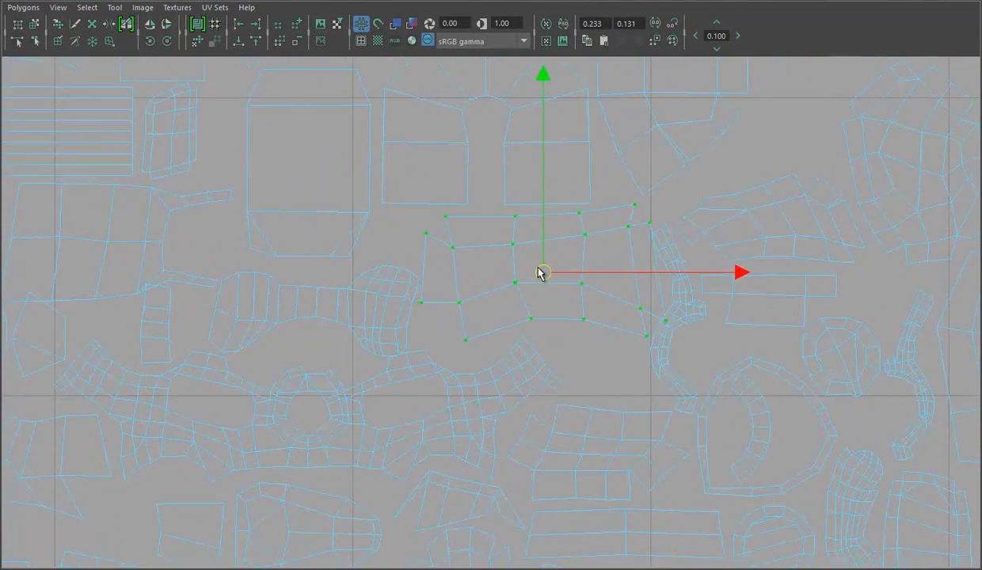
# - Select a UV loop on the curved shell and grow the selection to its full shell
pyautogui.keyDown('ctrl'); pyautogui.moveTo(629, 287); pyautogui.dragTo(723, 265, button='right'); pyautogui.keyUp('ctrl')
pyautogui.doubleClick(568, 352)
pyautogui.keyDown('alt'); pyautogui.moveTo(569, 353); pyautogui.dragTo(527, 236, button='middle'); pyautogui.keyUp('alt')
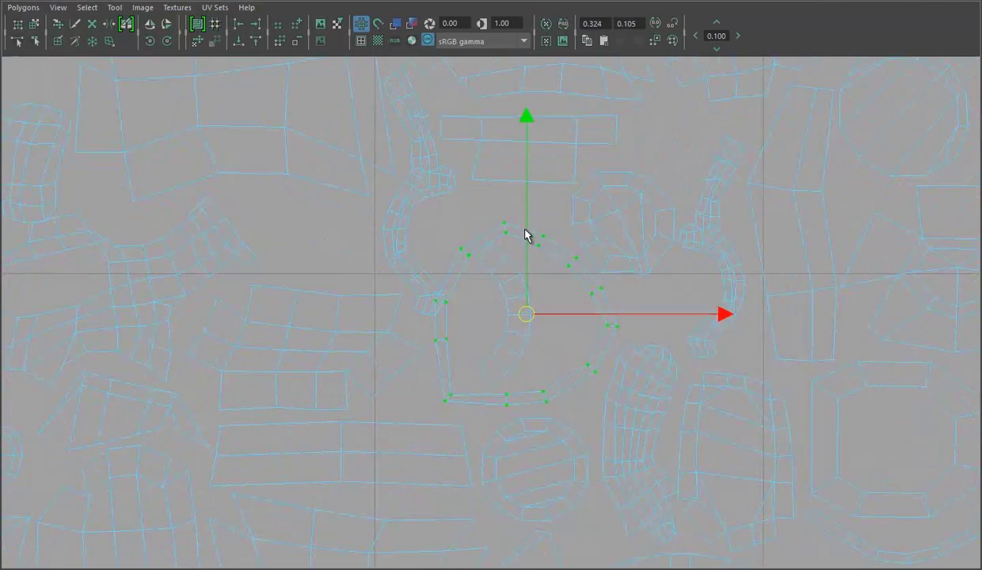
pyautogui.scroll(-5, 519, 314)
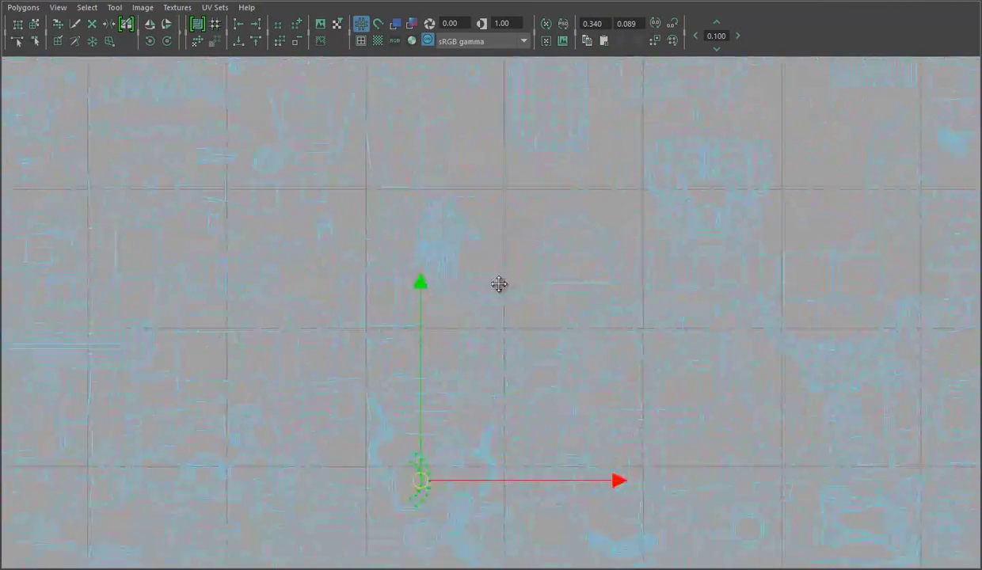
pyautogui.keyDown('alt'); pyautogui.moveTo(399, 280); pyautogui.dragTo(521, 254, button='middle'); pyautogui.keyUp('alt')
pyautogui.scroll(-2, 478, 366)
pyautogui.scroll(-2, 541, 285)
pyautogui.scroll(-2, 756, 217)
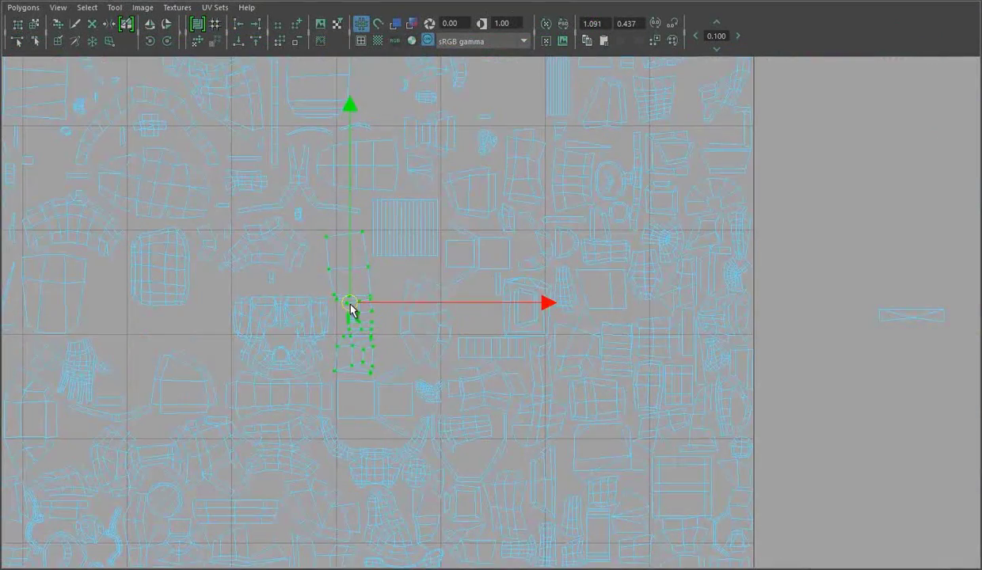
pyautogui.keyDown('ctrl'); pyautogui.moveTo(351, 309); pyautogui.dragTo(396, 296, button='right'); pyautogui.keyUp('ctrl')
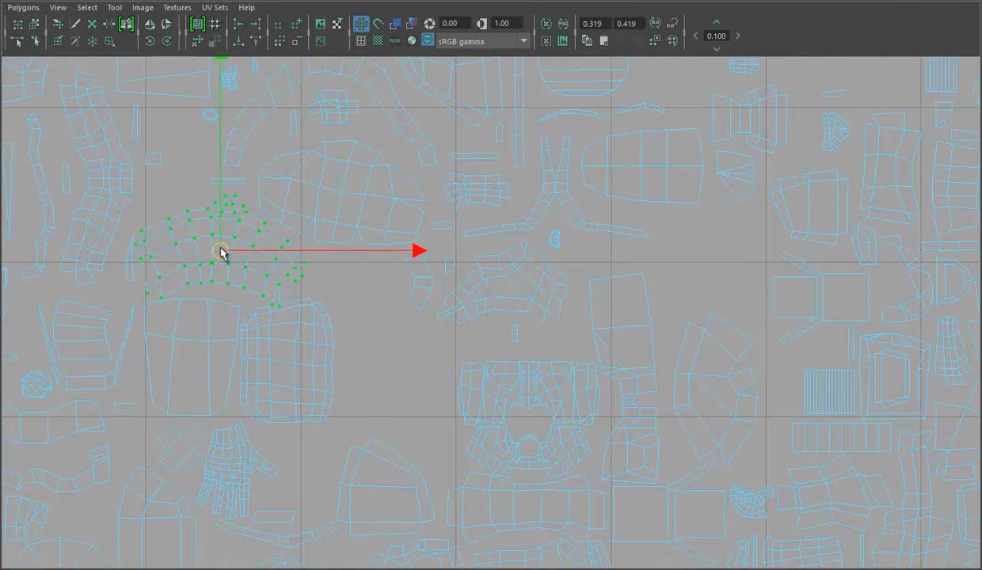
# - Nudge the lower shell, then select the trapezoid and the long strips along the top edge
pyautogui.moveTo(222, 252); pyautogui.dragTo(246, 267)
pyautogui.click(195, 350)
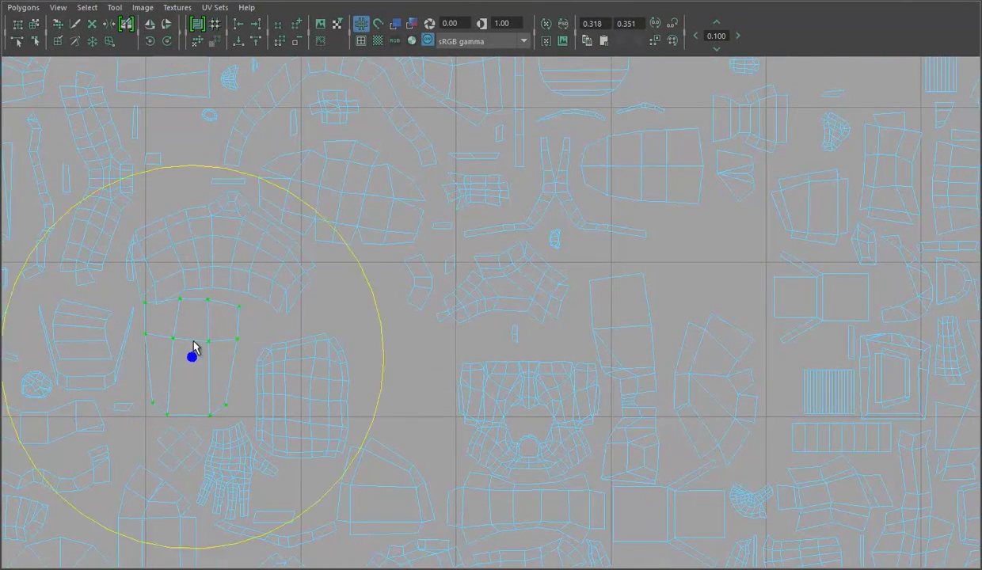
pyautogui.scroll(-5, 177, 220)
pyautogui.scroll(1, 673, 278)
pyautogui.scroll(1, 532, 208)
pyautogui.click(574, 212)
pyautogui.click(672, 136)
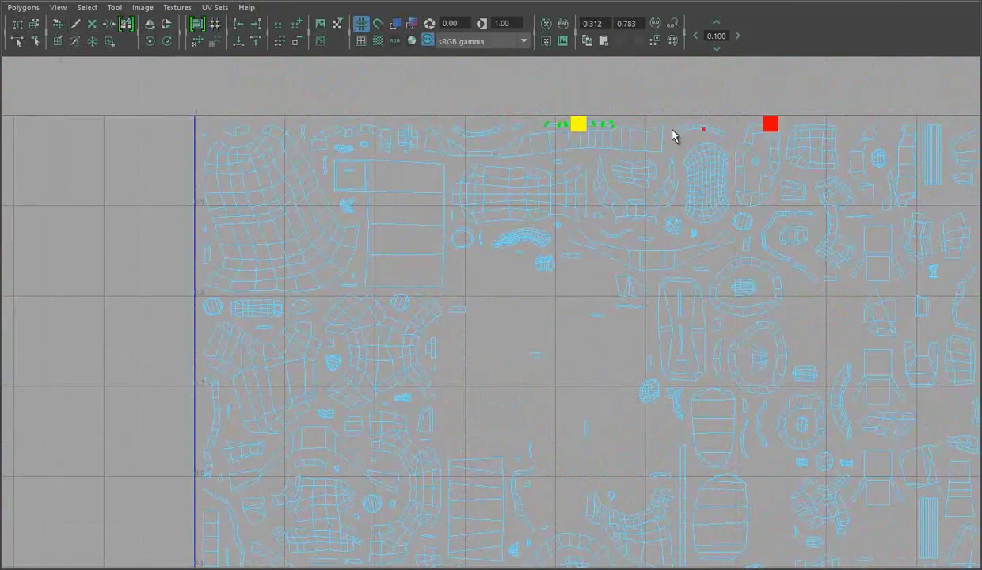
pyautogui.scroll(1, 569, 126)
pyautogui.click(529, 134)
pyautogui.click(578, 143)
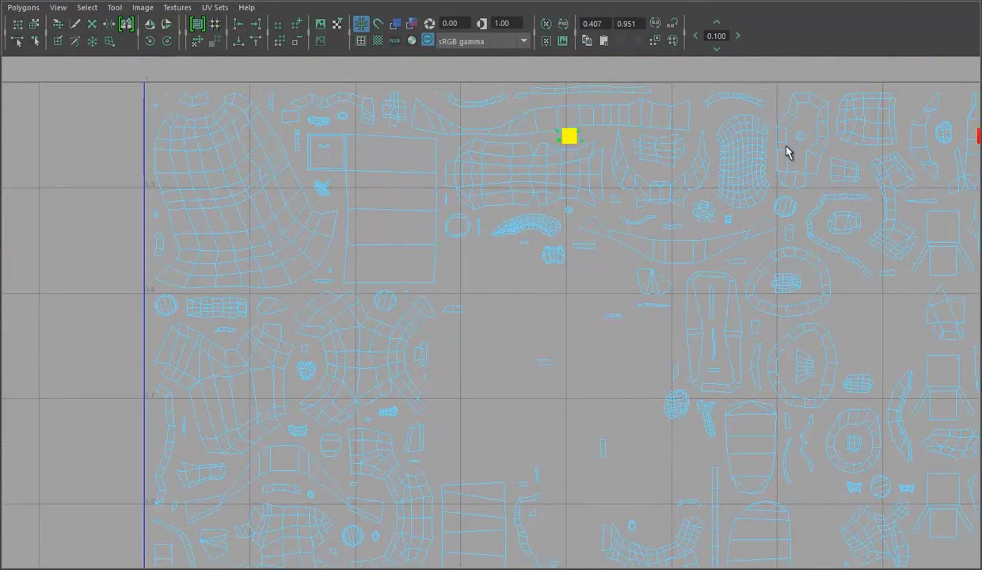
# - Move the top strip and several small shells into free areas of the tile
pyautogui.moveTo(507, 417)
pyautogui.mouseDown()
pyautogui.moveTo(202, 305)
pyautogui.moveTo(375, 240)
pyautogui.mouseUp()
pyautogui.moveTo(339, 312); pyautogui.dragTo(299, 283)
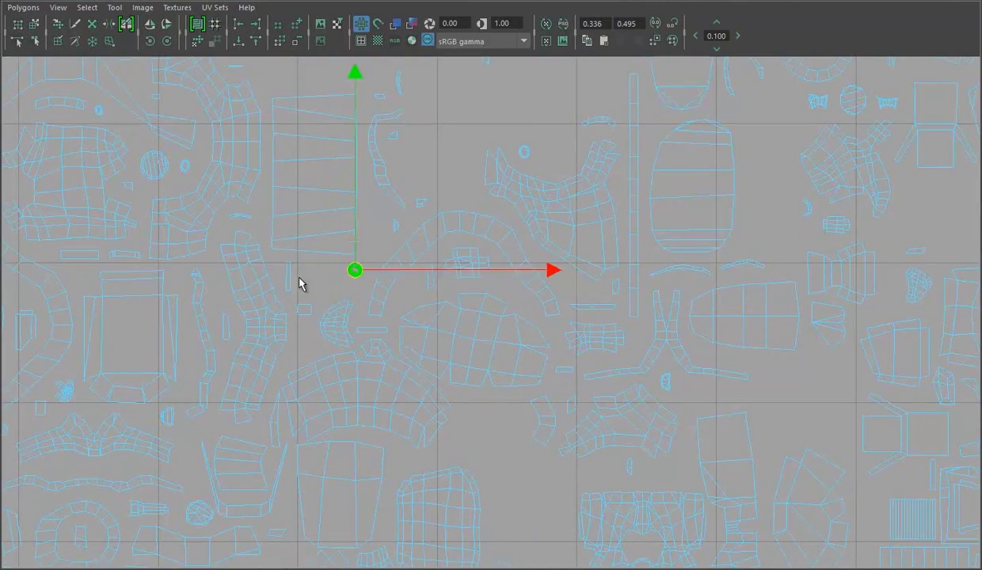
pyautogui.moveTo(317, 332); pyautogui.dragTo(471, 408)
pyautogui.click(331, 245)
pyautogui.moveTo(464, 372); pyautogui.dragTo(418, 158)
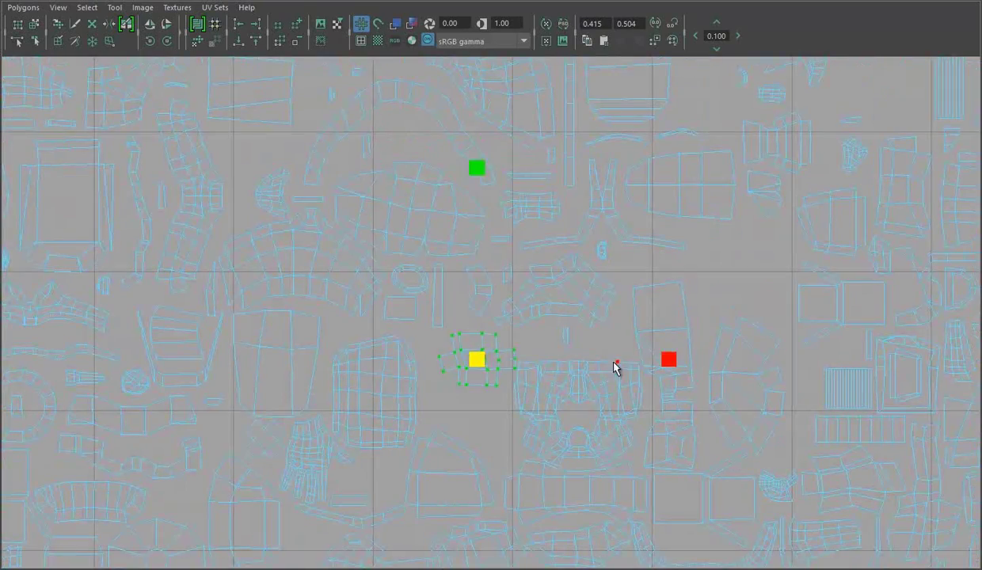
pyautogui.moveTo(482, 256)
pyautogui.mouseDown()
pyautogui.moveTo(435, 419)
pyautogui.moveTo(482, 455)
pyautogui.moveTo(656, 309)
pyautogui.mouseUp()
# - Select a mid-tile shell and a small right-hand shell, then box-select nearby UV clusters
pyautogui.moveTo(509, 323); pyautogui.dragTo(483, 336)
pyautogui.keyDown('shift'); pyautogui.moveTo(408, 324); pyautogui.dragTo(299, 366, button='right'); pyautogui.keyUp('shift')
pyautogui.scroll(2, 472, 230)
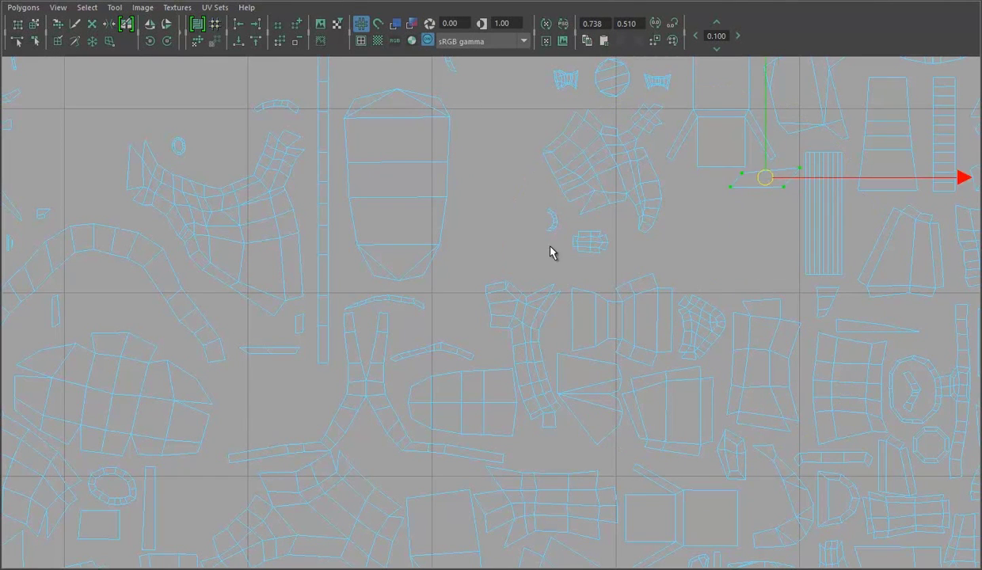
pyautogui.click(551, 223)
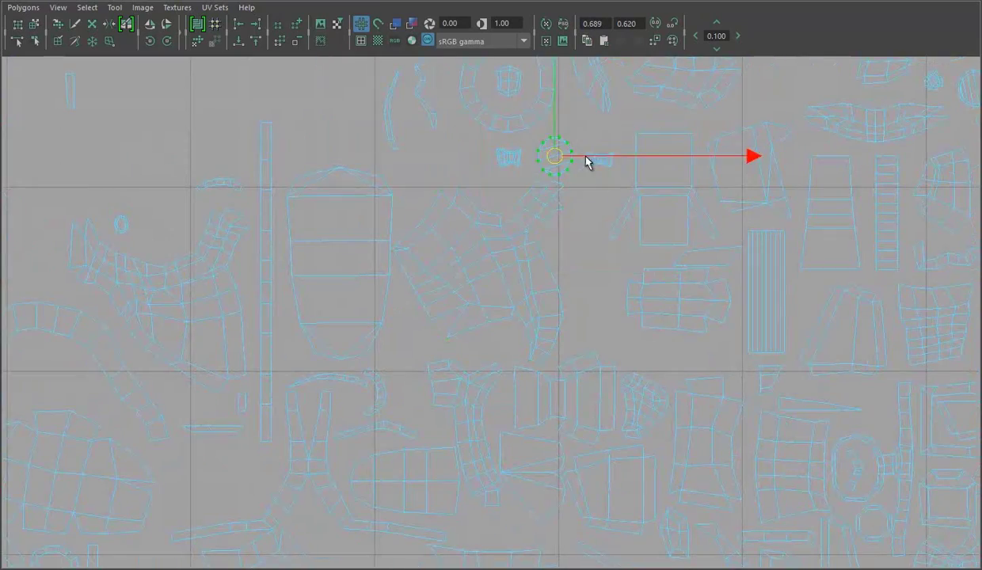
pyautogui.click(600, 163)
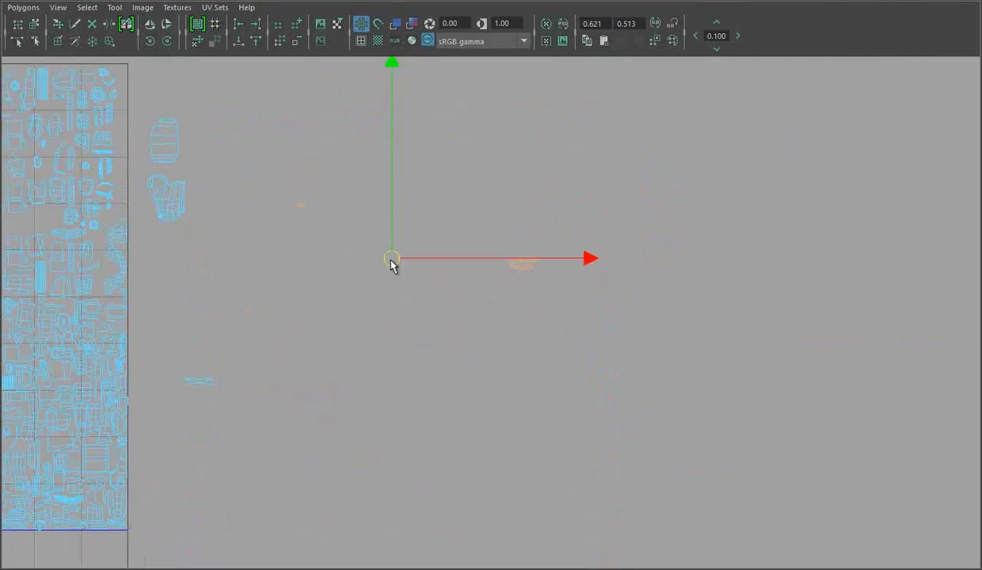
pyautogui.moveTo(137, 254); pyautogui.dragTo(320, 406)
pyautogui.moveTo(197, 372); pyautogui.dragTo(235, 414)
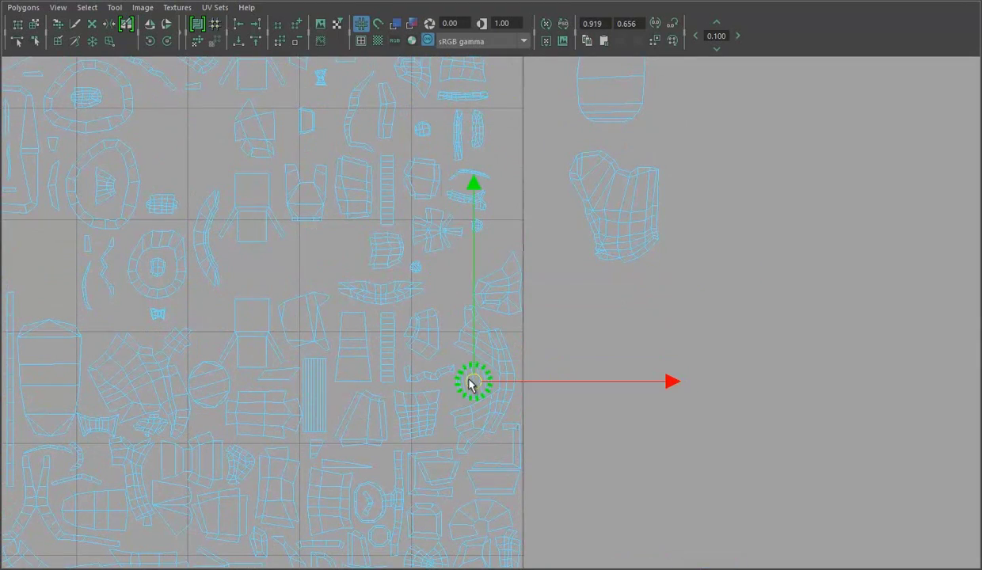
# - Select the shells at the tile's right edge, expanding each pick to whole shells
pyautogui.click(413, 269)
pyautogui.keyDown('ctrl'); pyautogui.moveTo(413, 270); pyautogui.dragTo(533, 224, button='right'); pyautogui.keyUp('ctrl')
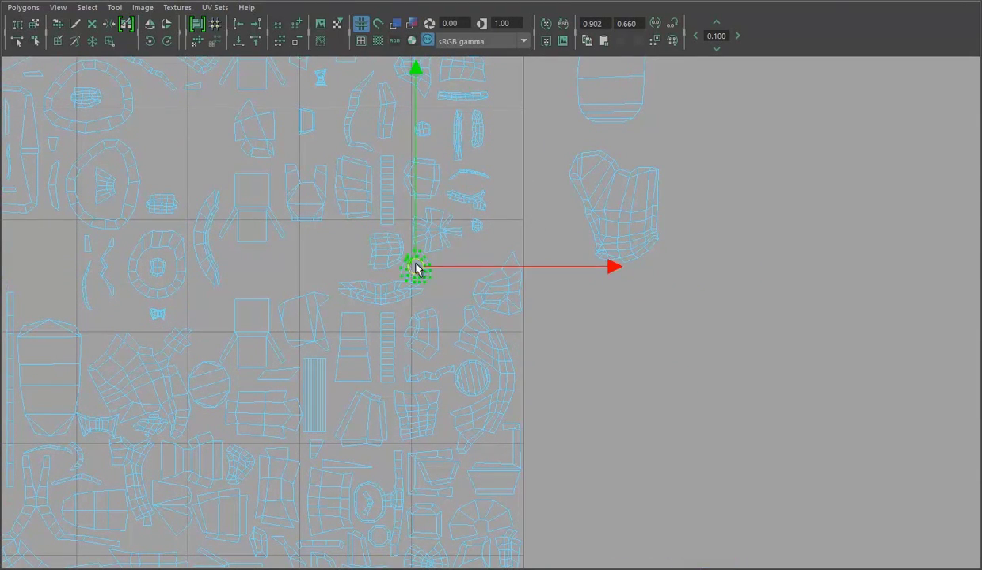
pyautogui.scroll(-3, 301, 246)
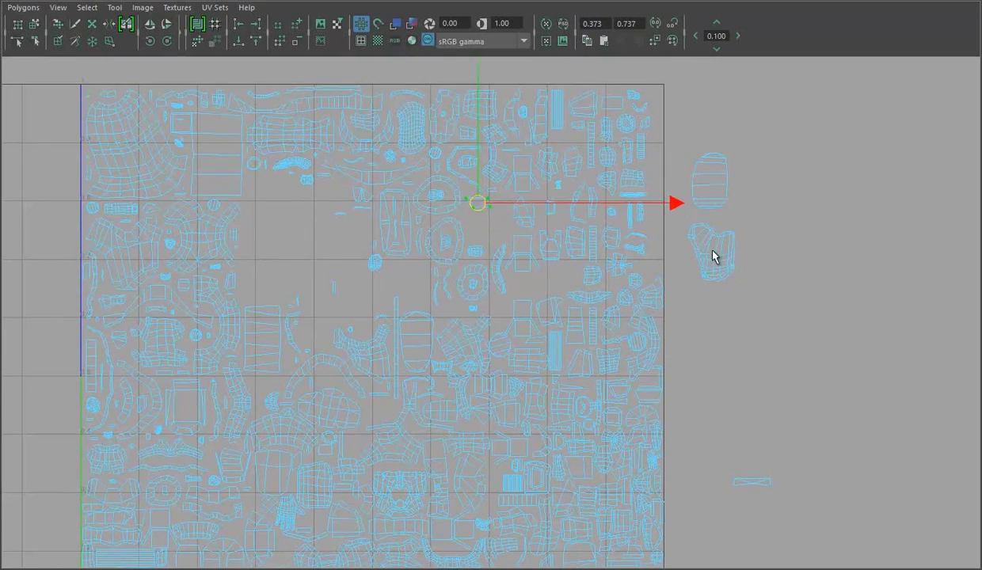
pyautogui.scroll(2, 305, 235)
pyautogui.keyDown('alt'); pyautogui.moveTo(242, 154); pyautogui.dragTo(669, 196, button='middle'); pyautogui.keyUp('alt')
pyautogui.keyDown('ctrl'); pyautogui.moveTo(629, 272); pyautogui.dragTo(722, 237, button='right'); pyautogui.keyUp('ctrl')
pyautogui.scroll(2, 853, 212)
pyautogui.keyDown('alt'); pyautogui.moveTo(853, 212); pyautogui.dragTo(394, 269, button='middle'); pyautogui.keyUp('alt')
pyautogui.keyDown('alt'); pyautogui.moveTo(561, 202); pyautogui.dragTo(537, 213, button='middle'); pyautogui.keyUp('alt')
pyautogui.keyDown('ctrl'); pyautogui.moveTo(485, 162); pyautogui.dragTo(741, 141, button='right'); pyautogui.keyUp('ctrl')
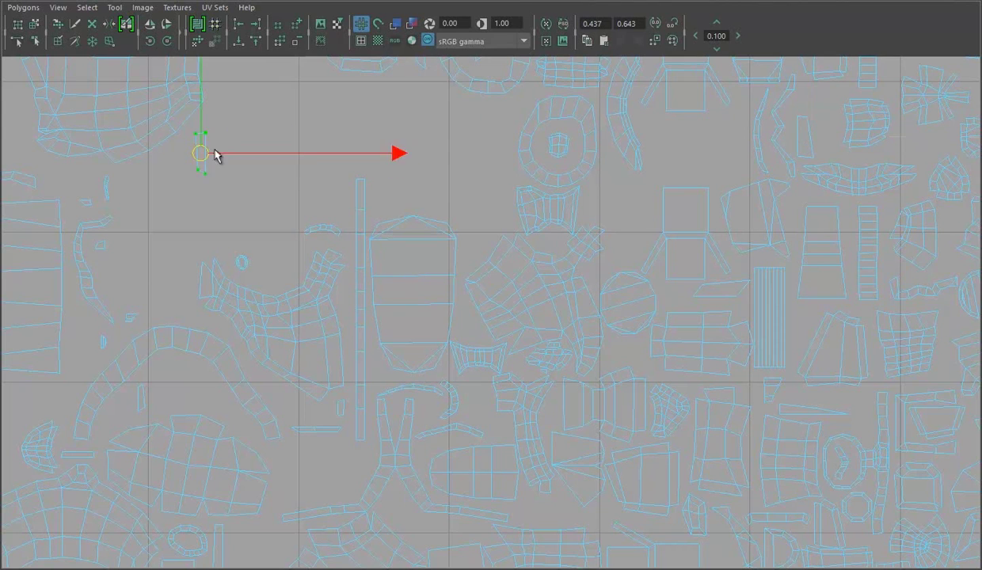
# - Move the small circular shell, then reposition and scale up another UV group
pyautogui.moveTo(225, 267)
pyautogui.mouseDown()
pyautogui.moveTo(616, 247)
pyautogui.moveTo(97, 252)
pyautogui.mouseUp()
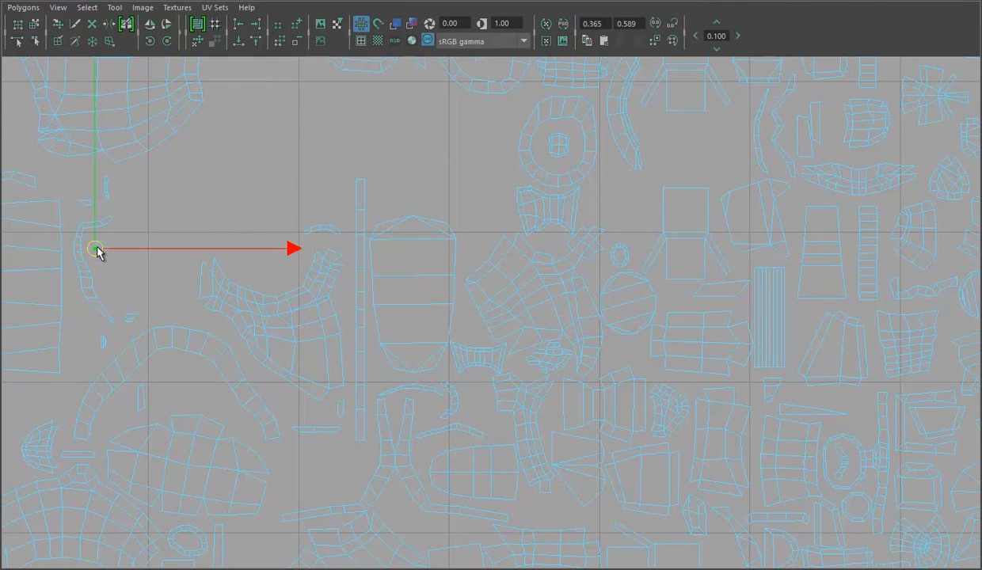
pyautogui.keyDown('alt'); pyautogui.moveTo(295, 459); pyautogui.dragTo(344, 441, button='middle'); pyautogui.keyUp('alt')
pyautogui.moveTo(344, 440); pyautogui.dragTo(176, 301)
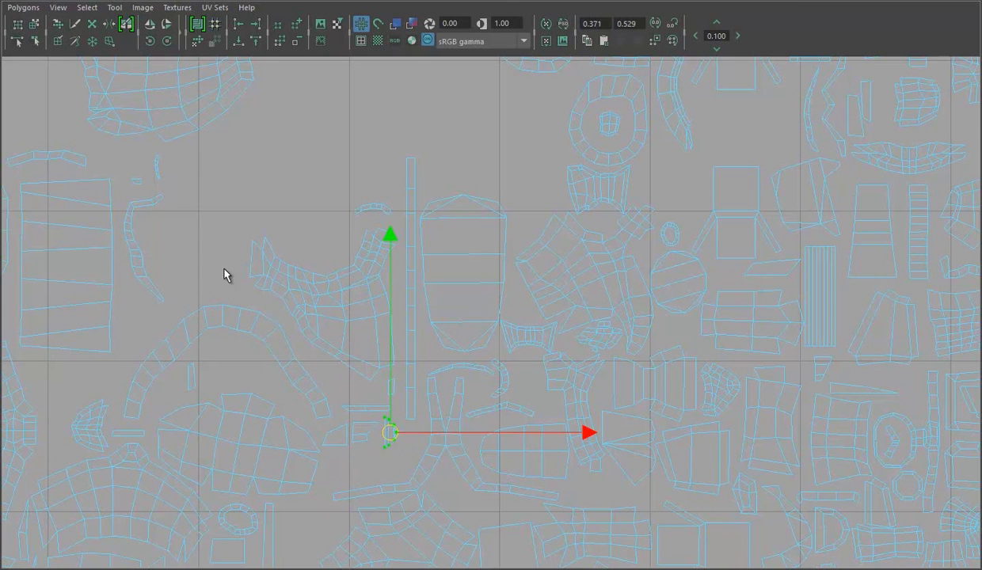
pyautogui.click(378, 463)
pyautogui.moveTo(379, 464); pyautogui.dragTo(213, 372)
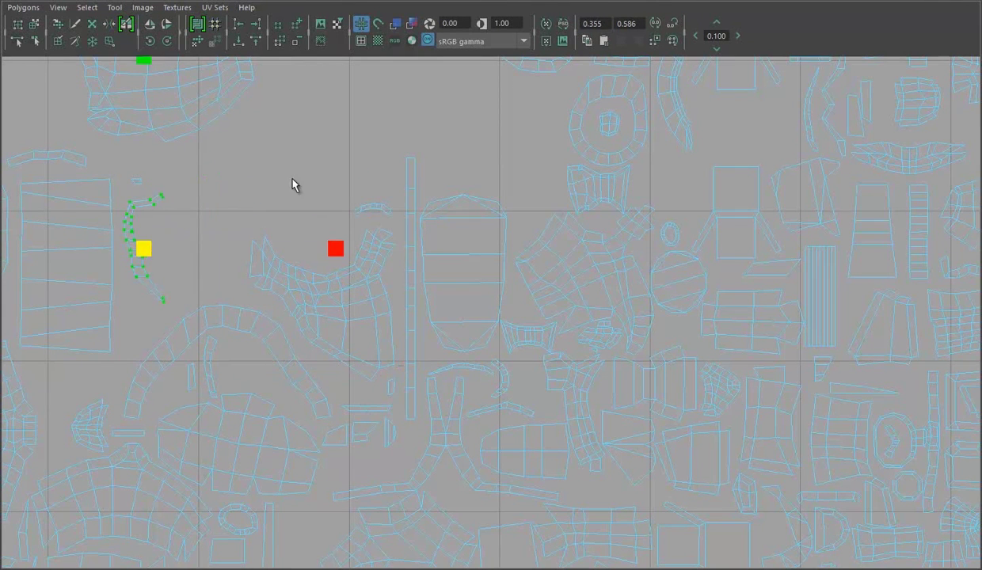
pyautogui.moveTo(143, 249); pyautogui.dragTo(146, 255)
pyautogui.press('w')
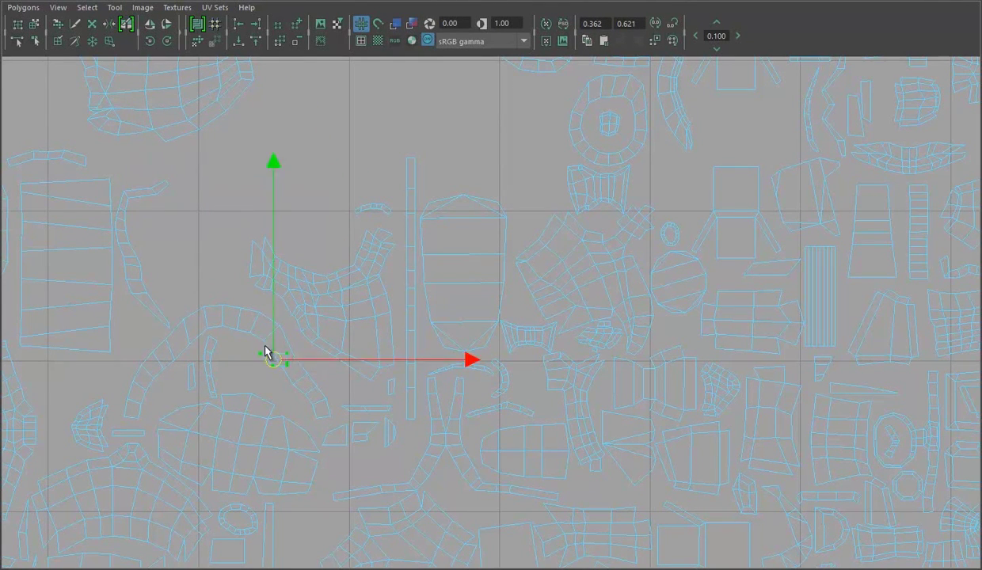
# - Shift the UVs up-right and place the small oval shell into a gap among packed shells
pyautogui.scroll(-5, 311, 356)
pyautogui.moveTo(320, 213); pyautogui.dragTo(400, 194)
pyautogui.scroll(3, 316, 152)
pyautogui.moveTo(279, 287)
pyautogui.mouseDown()
pyautogui.moveTo(321, 263)
pyautogui.moveTo(357, 298)
pyautogui.mouseUp()
pyautogui.click(293, 194)
pyautogui.keyDown('ctrl'); pyautogui.moveTo(286, 192); pyautogui.dragTo(333, 175, button='right'); pyautogui.keyUp('ctrl')
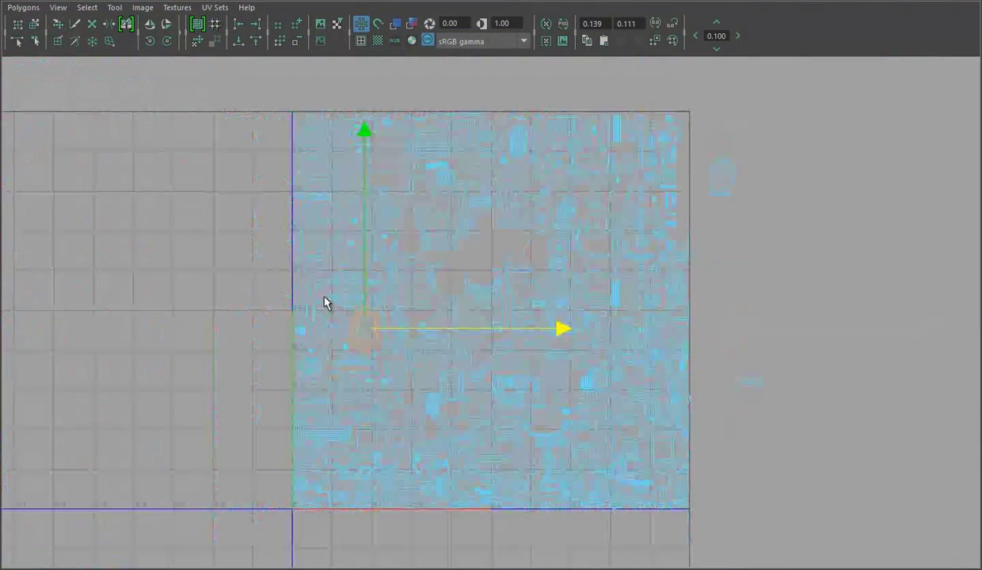
pyautogui.moveTo(464, 353); pyautogui.dragTo(682, 276)
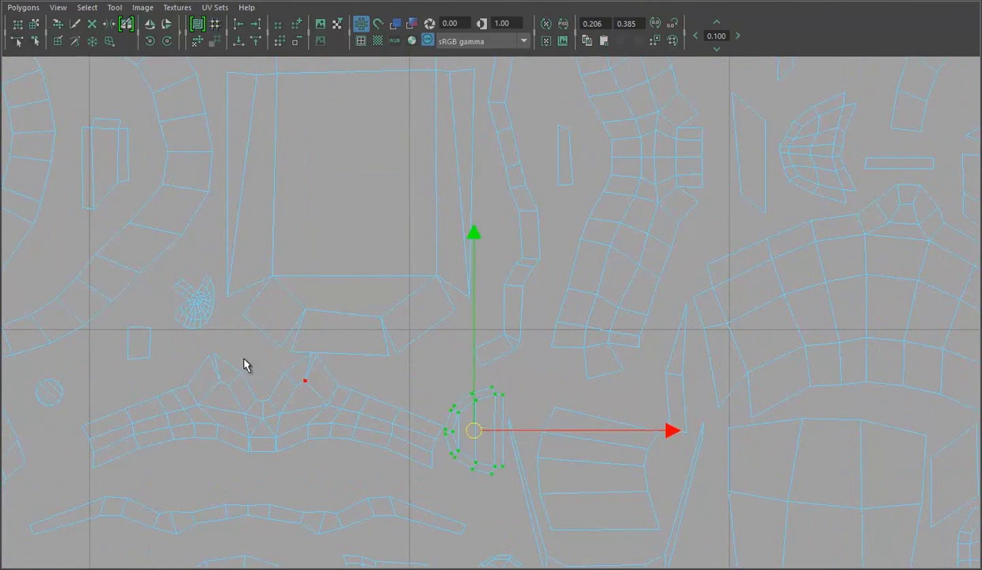
# - Select the stray UVs outside the tile and carry their shell back toward the layout
pyautogui.press('w')
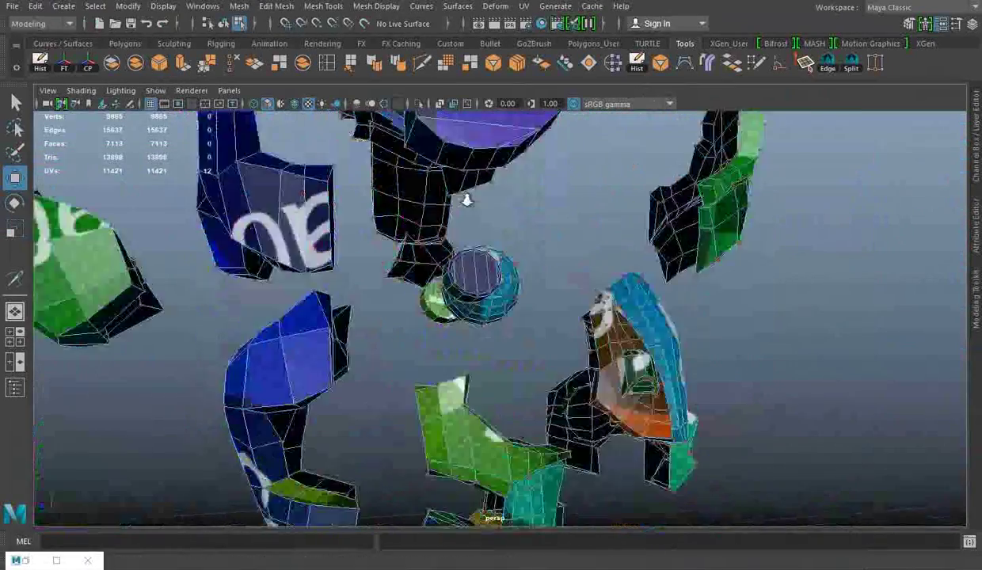
pyautogui.keyDown('alt'); pyautogui.moveTo(465, 197); pyautogui.dragTo(543, 270); pyautogui.keyUp('alt')
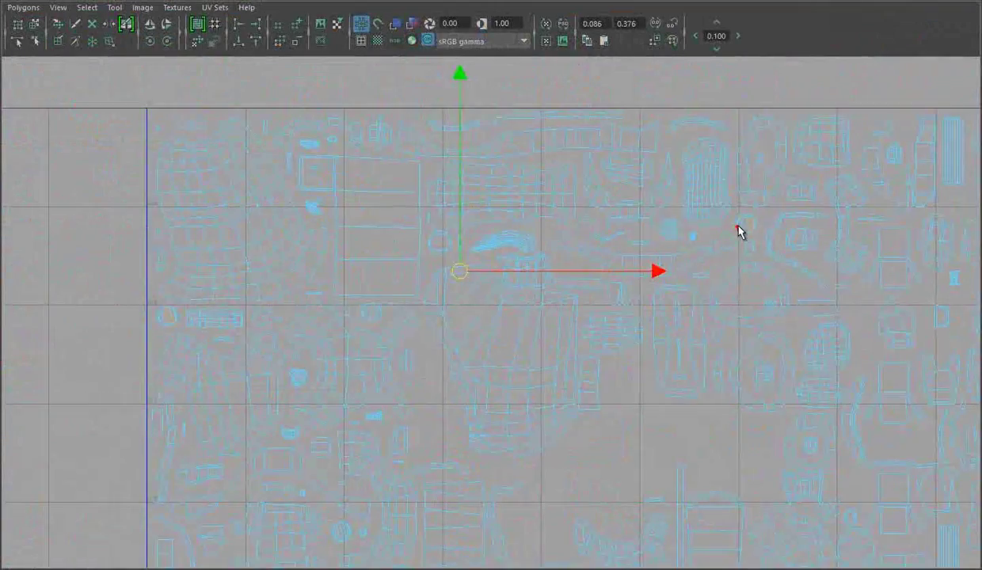
pyautogui.moveTo(162, 317); pyautogui.dragTo(198, 287)
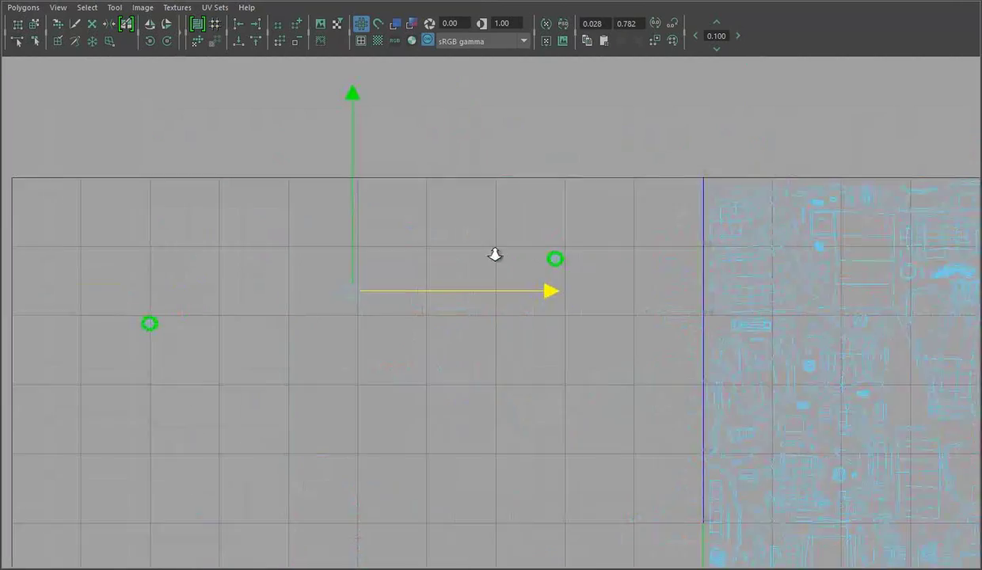
pyautogui.moveTo(240, 252); pyautogui.dragTo(357, 402)
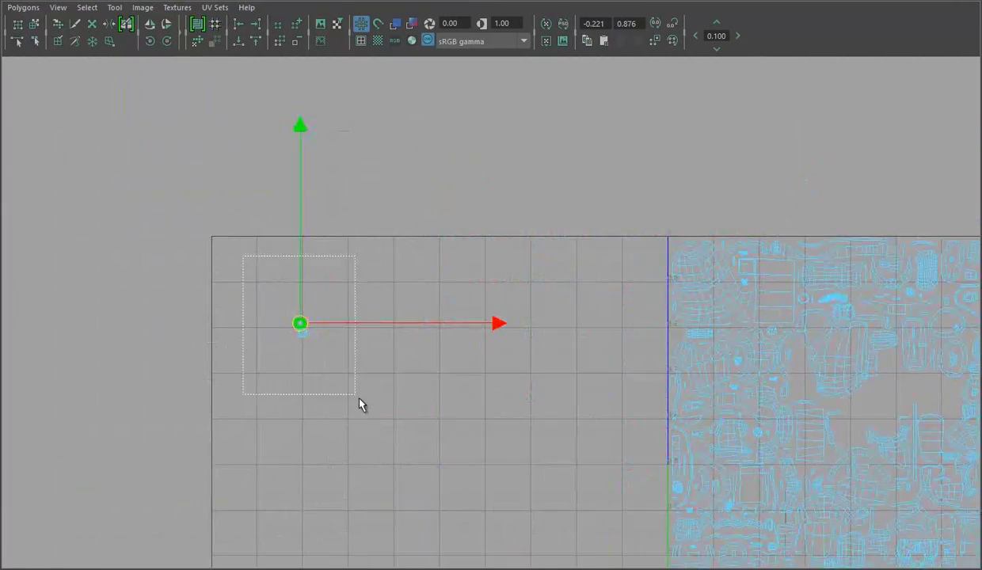
pyautogui.moveTo(420, 346); pyautogui.dragTo(828, 372)
pyautogui.scroll(5, 828, 372)
pyautogui.keyDown('alt'); pyautogui.moveTo(486, 363); pyautogui.dragTo(779, 314, button='middle'); pyautogui.keyUp('alt')
pyautogui.scroll(2, 779, 315)
pyautogui.keyDown('alt'); pyautogui.moveTo(234, 320); pyautogui.dragTo(298, 154, button='middle'); pyautogui.keyUp('alt')
# - Move the small shell beside the layout and the other selected shells into the 0–1 tile
pyautogui.scroll(3, 366, 336)
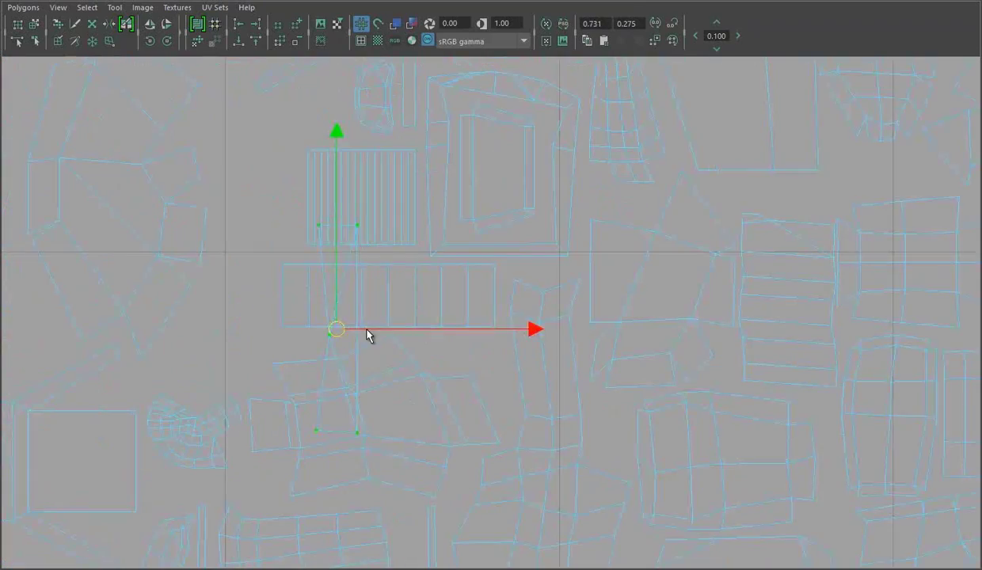
pyautogui.scroll(-5, 388, 297)
pyautogui.keyDown('alt'); pyautogui.moveTo(131, 328); pyautogui.dragTo(662, 344, button='middle'); pyautogui.keyUp('alt')
pyautogui.scroll(2, 662, 344)
pyautogui.click(455, 262)
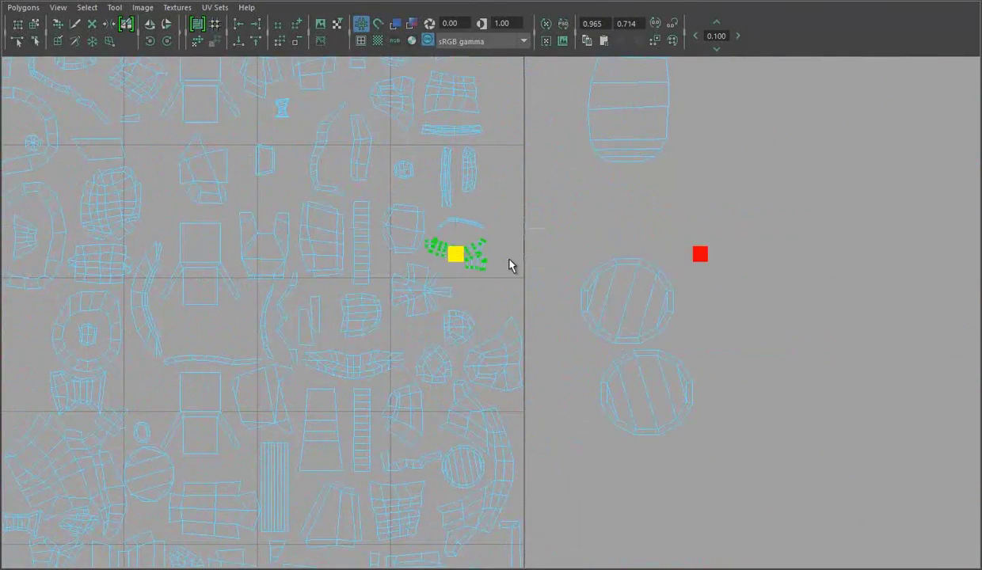
pyautogui.moveTo(220, 331); pyautogui.dragTo(156, 160)
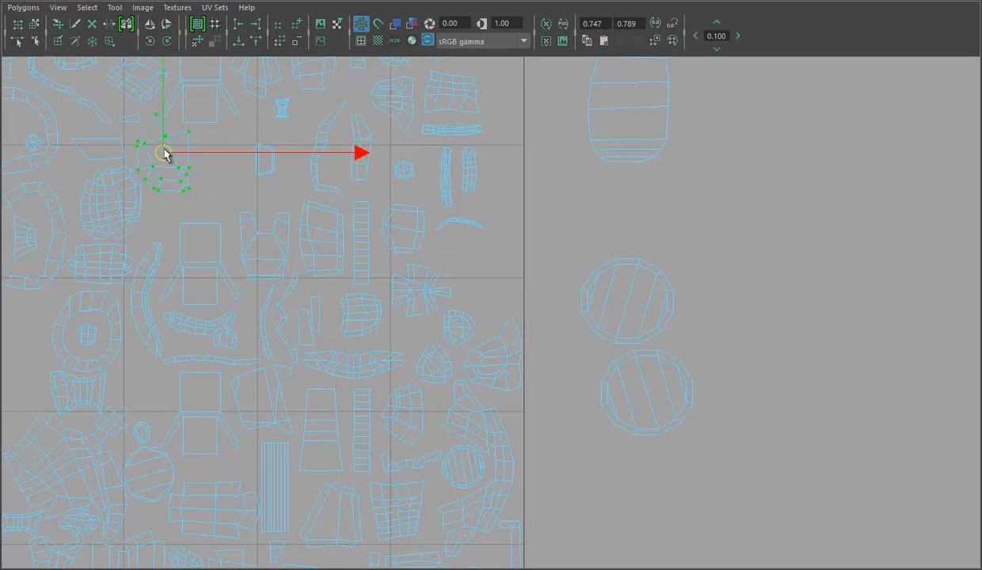
pyautogui.moveTo(416, 295); pyautogui.dragTo(432, 297)
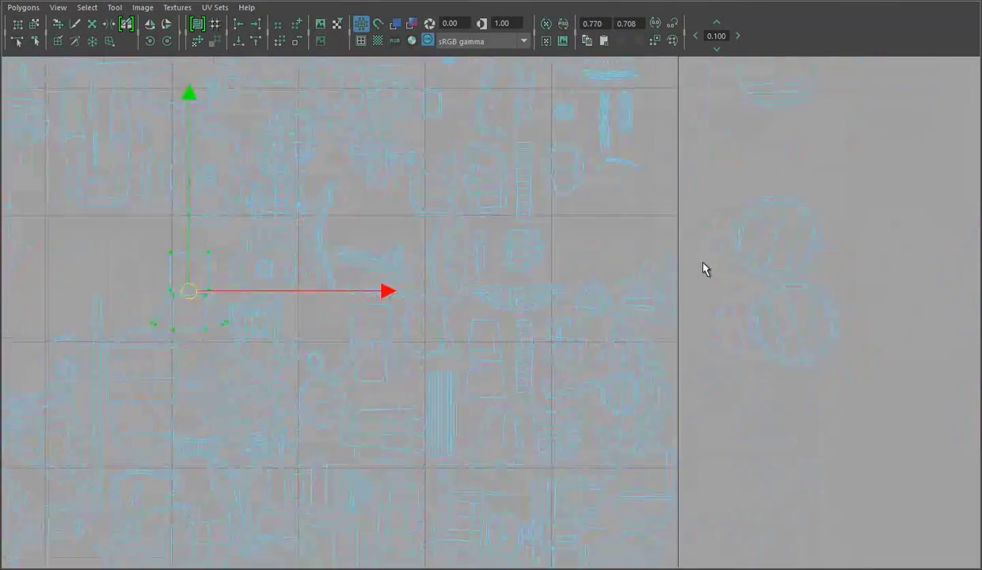
pyautogui.moveTo(673, 286); pyautogui.dragTo(351, 257)
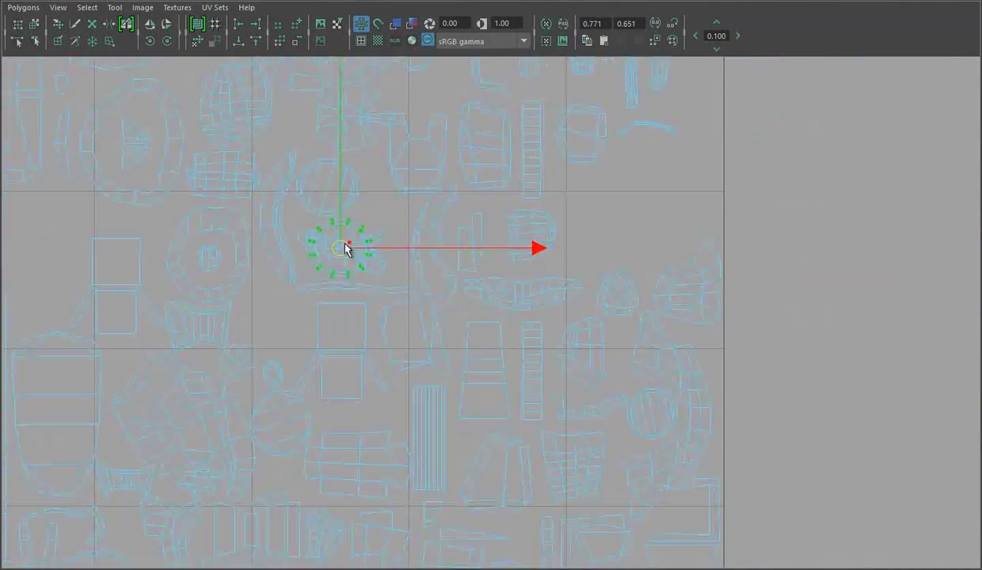
pyautogui.moveTo(279, 327)
pyautogui.mouseDown()
pyautogui.moveTo(353, 369)
pyautogui.moveTo(293, 421)
pyautogui.moveTo(295, 328)
pyautogui.mouseUp()
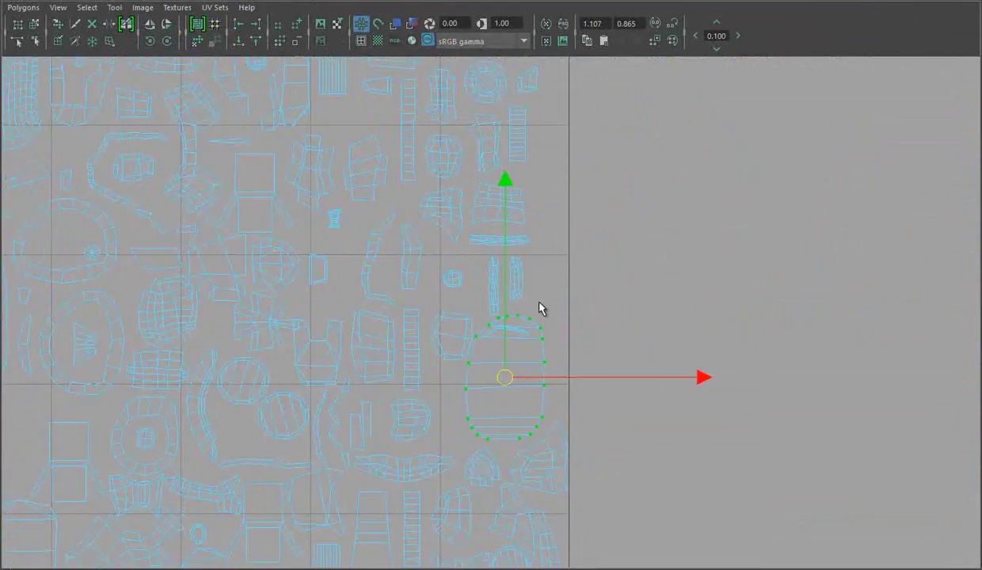
# - Select the thin, round and hexagonal shells as whole shells and enlarge one of them
pyautogui.click(475, 373)
pyautogui.scroll(3, 574, 237)
pyautogui.keyDown('shift'); pyautogui.moveTo(533, 262); pyautogui.dragTo(594, 240, button='right'); pyautogui.keyUp('shift')
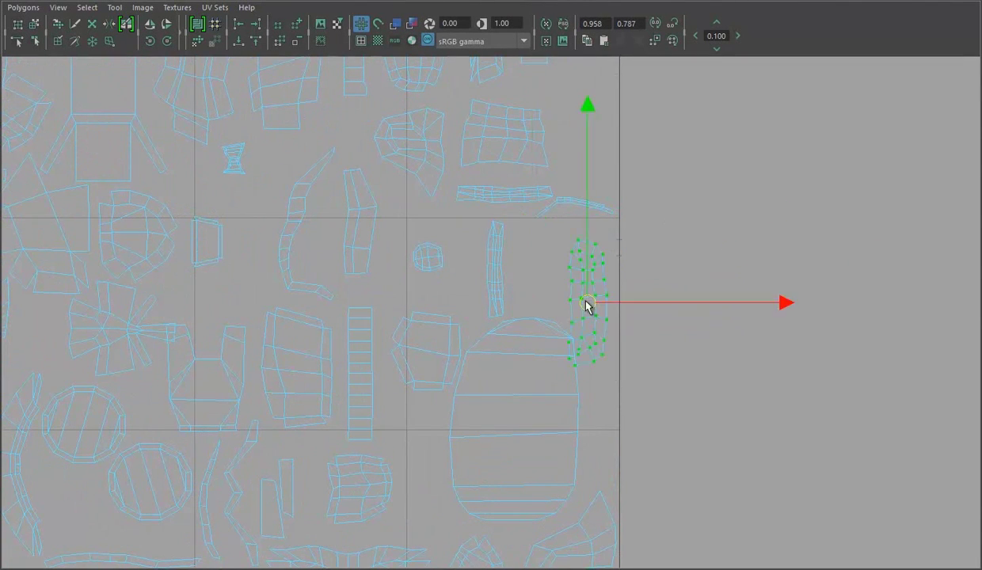
pyautogui.click(499, 249)
pyautogui.click(439, 257)
pyautogui.keyDown('shift'); pyautogui.moveTo(440, 257); pyautogui.dragTo(500, 236, button='right'); pyautogui.keyUp('shift')
pyautogui.click(408, 313)
pyautogui.keyDown('shift'); pyautogui.moveTo(407, 314); pyautogui.dragTo(438, 314, button='right'); pyautogui.keyUp('shift')
pyautogui.keyDown('alt'); pyautogui.moveTo(420, 362); pyautogui.dragTo(432, 349, button='middle'); pyautogui.keyUp('alt')
pyautogui.press('w')
pyautogui.moveTo(520, 184)
pyautogui.mouseDown()
pyautogui.moveTo(614, 193)
pyautogui.moveTo(488, 206)
pyautogui.mouseUp()
# - Scale the mouth-shaped shell, then select the upper shell together with its neighbour
pyautogui.click(351, 388)
pyautogui.scroll(2, 371, 331)
pyautogui.scroll(1, 386, 329)
pyautogui.click(357, 339)
pyautogui.press('r')
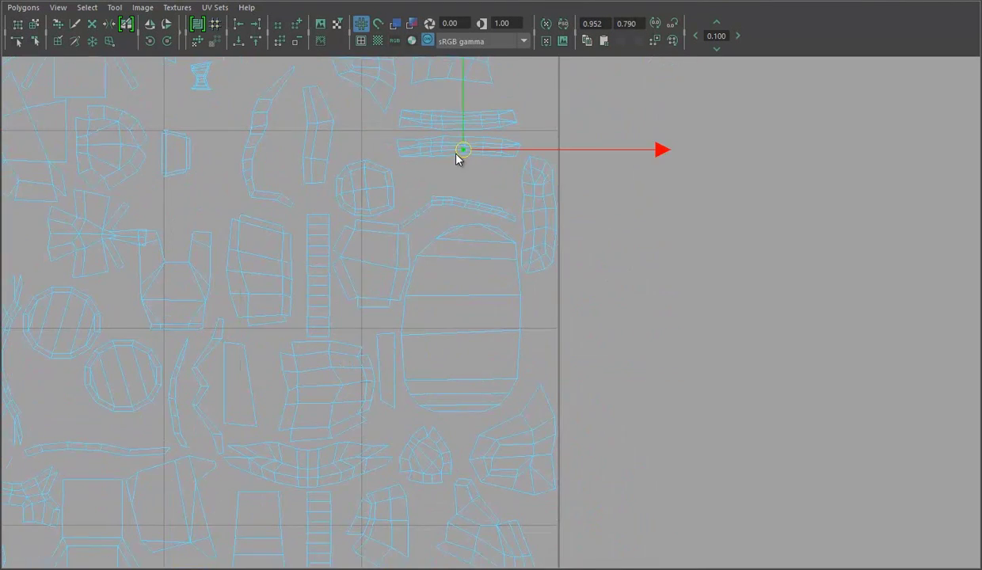
pyautogui.click(429, 210)
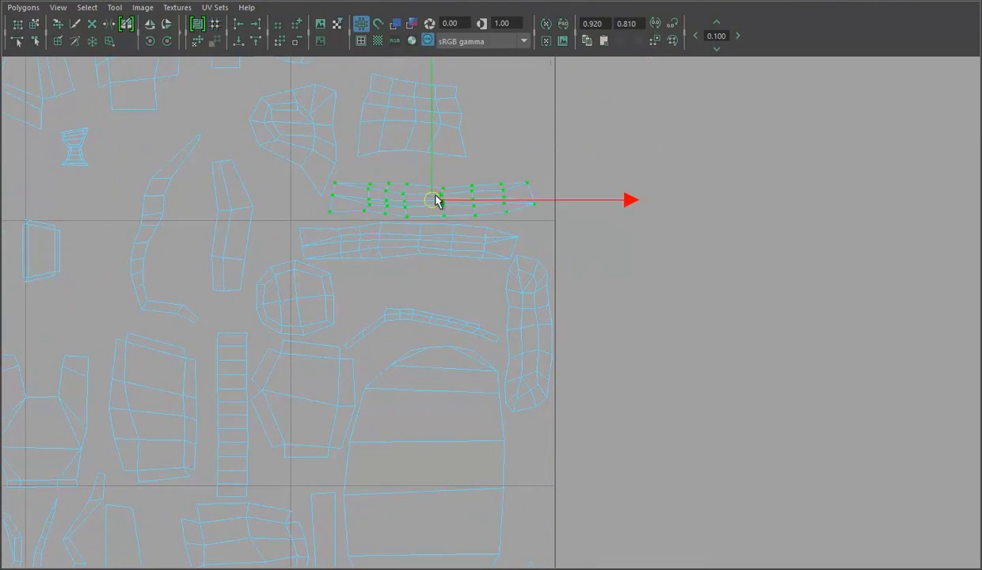
pyautogui.keyDown('ctrl'); pyautogui.moveTo(396, 212); pyautogui.dragTo(461, 216, button='right'); pyautogui.keyUp('ctrl')
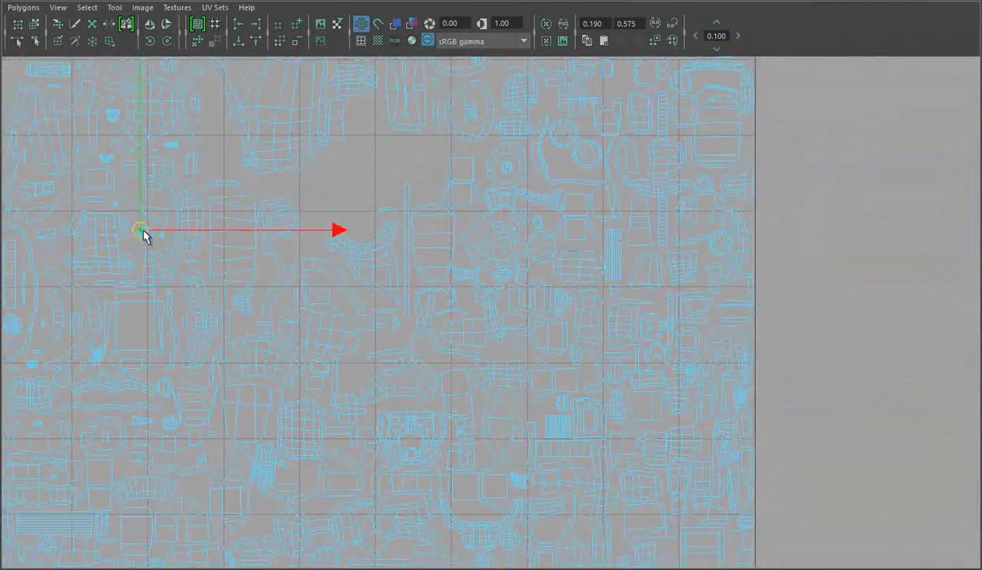
# - Inspect the test-textured armor shoulder piece up close in the perspective view
pyautogui.press('w')
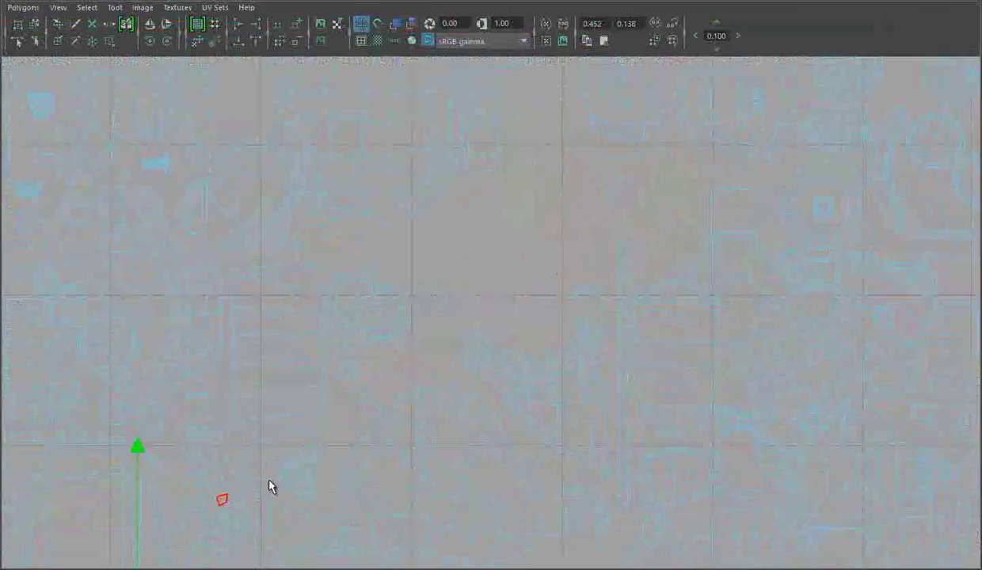
pyautogui.scroll(3, 373, 328)
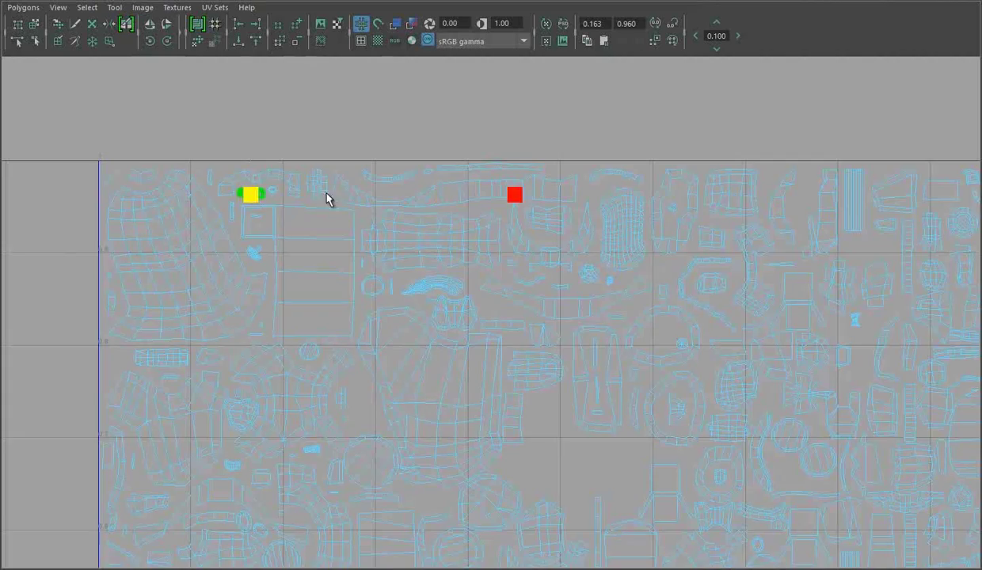
pyautogui.scroll(2, 322, 287)
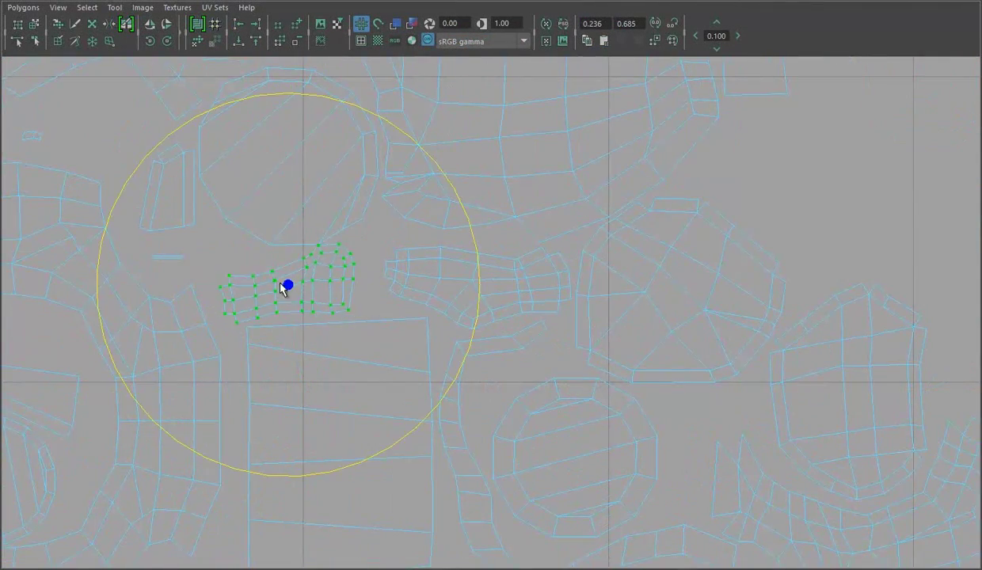
pyautogui.scroll(-3, 320, 297)
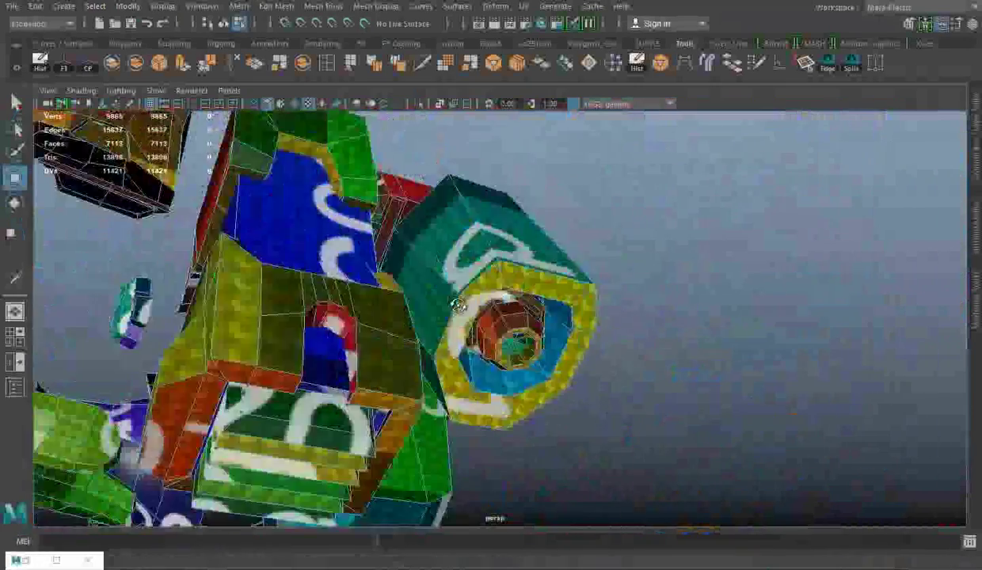
pyautogui.keyDown('alt'); pyautogui.moveTo(362, 329); pyautogui.dragTo(514, 349); pyautogui.keyUp('alt')
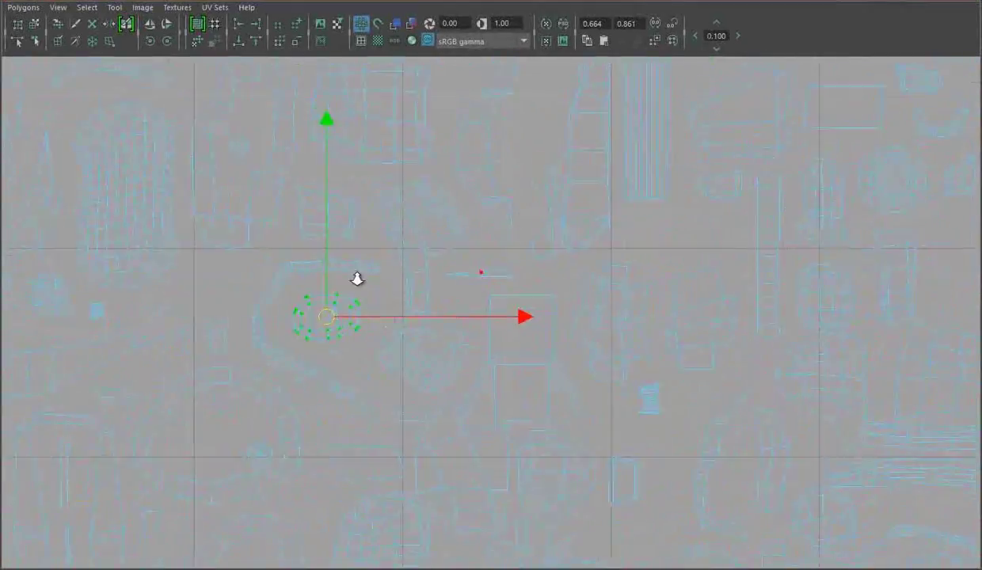
pyautogui.scroll(5, 258, 234)
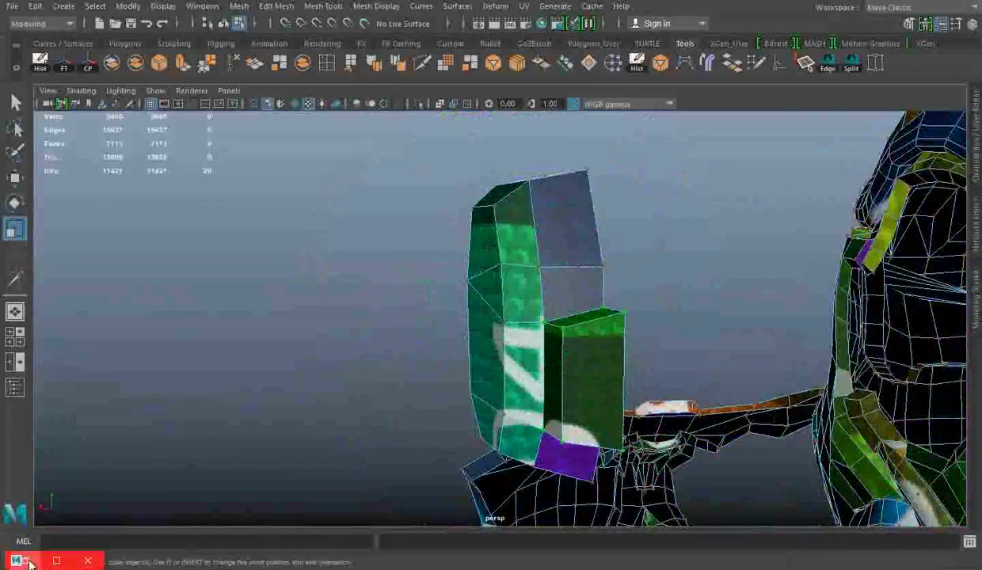
# - Zoom in closer on the textured armor pieces
pyautogui.scroll(5, 314, 257)
pyautogui.scroll(4, 320, 272)
pyautogui.scroll(1, 320, 272)
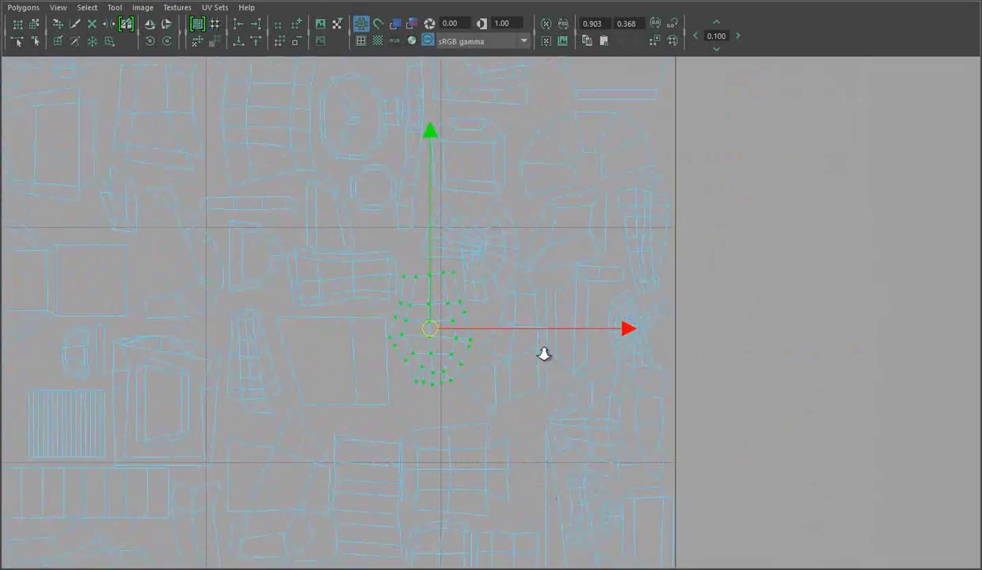
pyautogui.scroll(2, 475, 340)
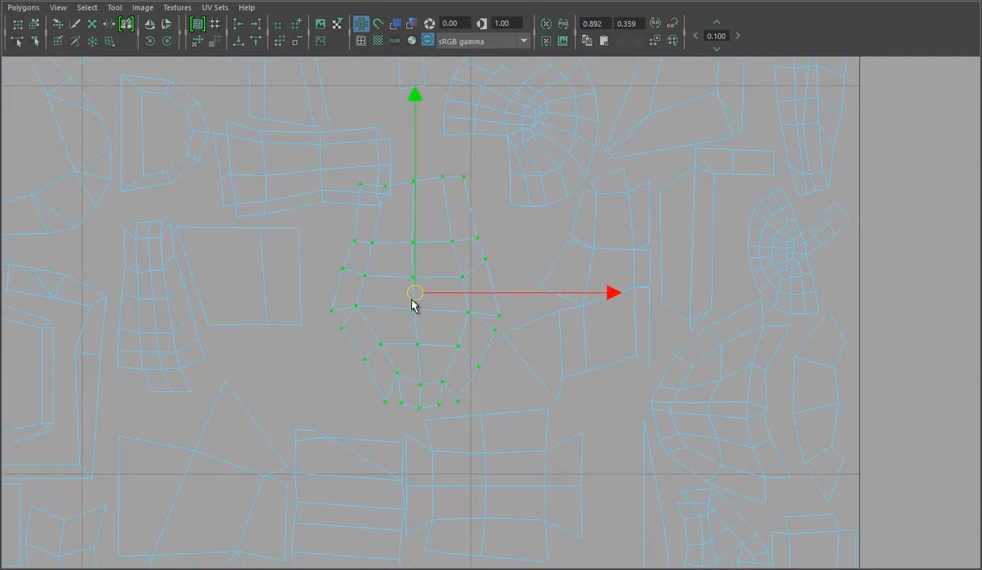
# - Orbit the textured model, then select the narrow top shell and others as whole shells
pyautogui.press('a')
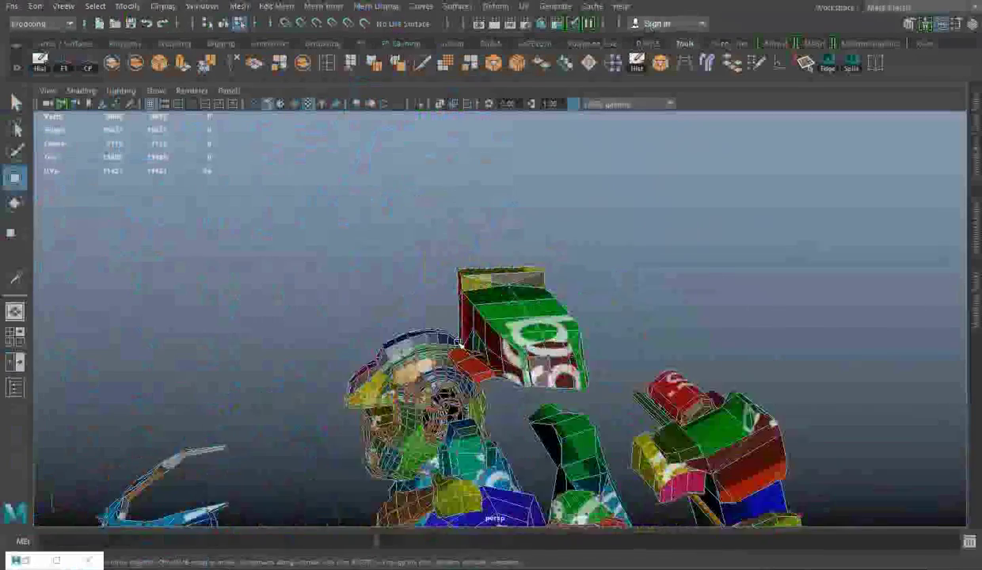
pyautogui.keyDown('alt'); pyautogui.moveTo(460, 343); pyautogui.dragTo(567, 224); pyautogui.keyUp('alt')
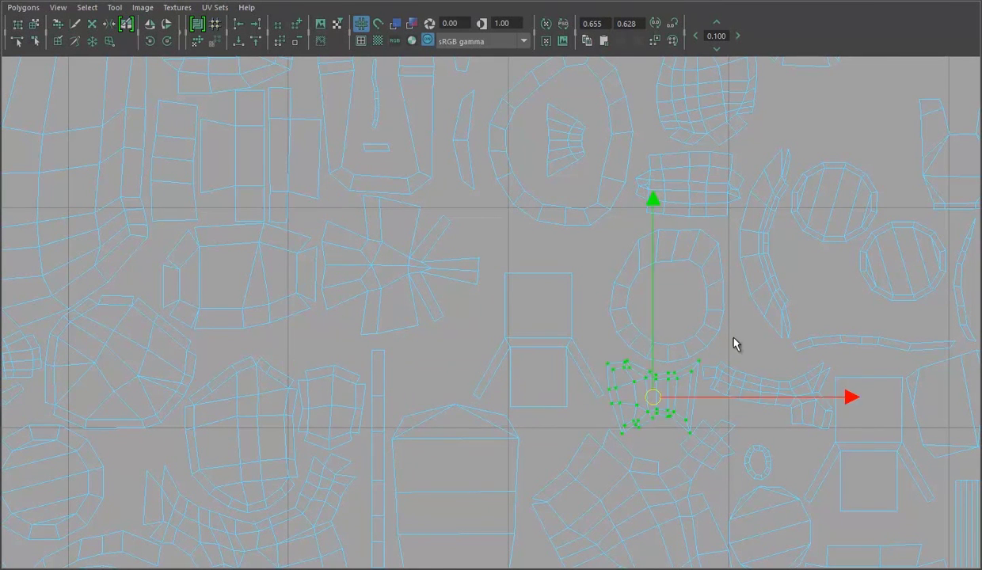
pyautogui.press('w')
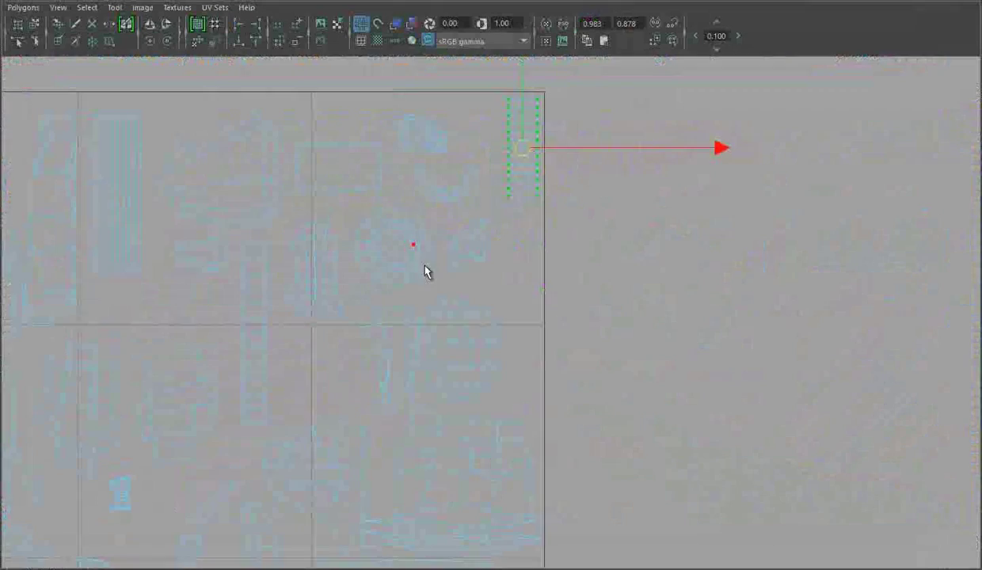
pyautogui.press('w')
pyautogui.click(426, 344)
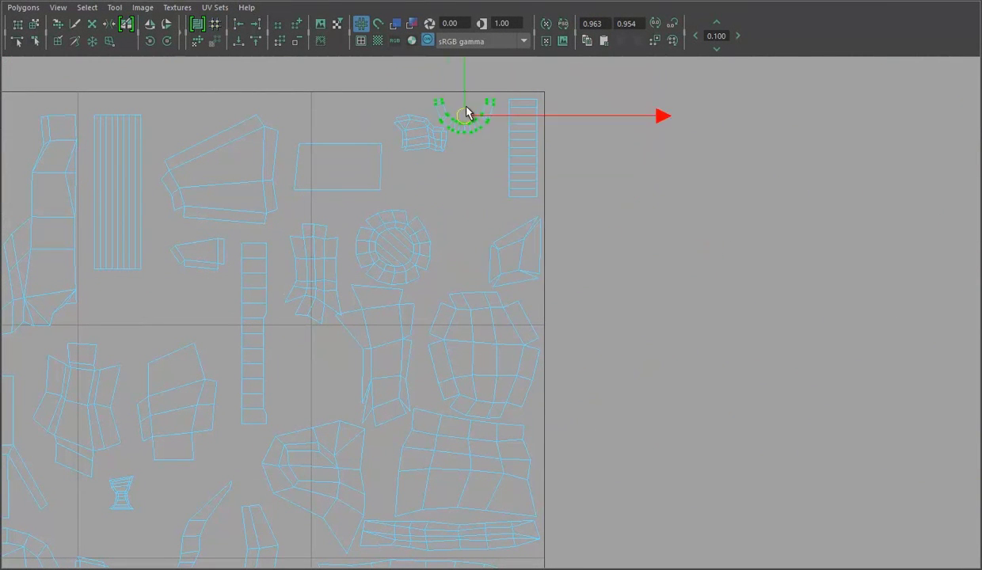
pyautogui.click(394, 248)
pyautogui.keyDown('ctrl'); pyautogui.moveTo(307, 262); pyautogui.dragTo(377, 234, button='right'); pyautogui.keyUp('ctrl')
pyautogui.keyDown('ctrl'); pyautogui.moveTo(373, 327); pyautogui.dragTo(409, 308, button='right'); pyautogui.keyUp('ctrl')
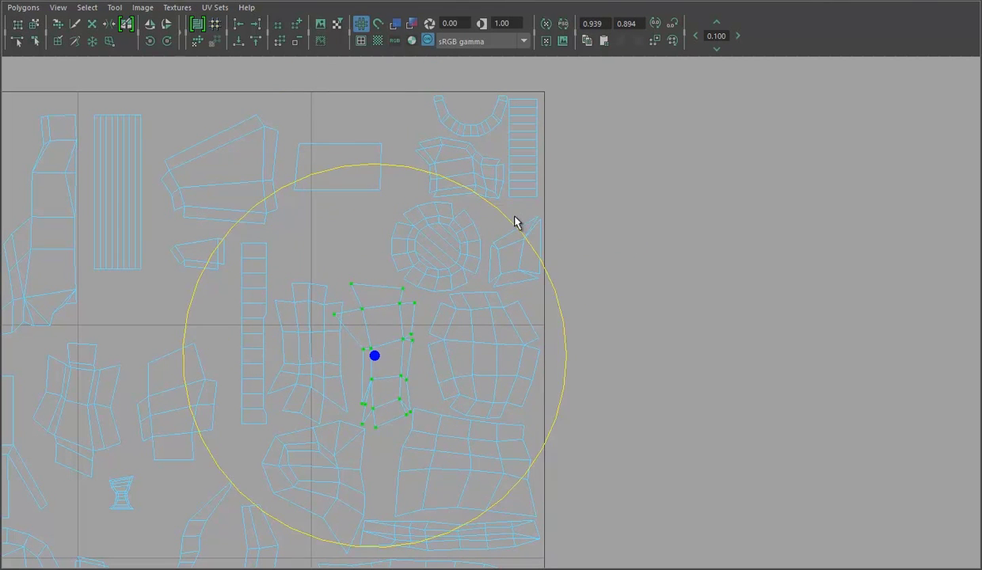
pyautogui.keyDown('alt'); pyautogui.moveTo(247, 331); pyautogui.dragTo(285, 313, button='middle'); pyautogui.keyUp('alt')
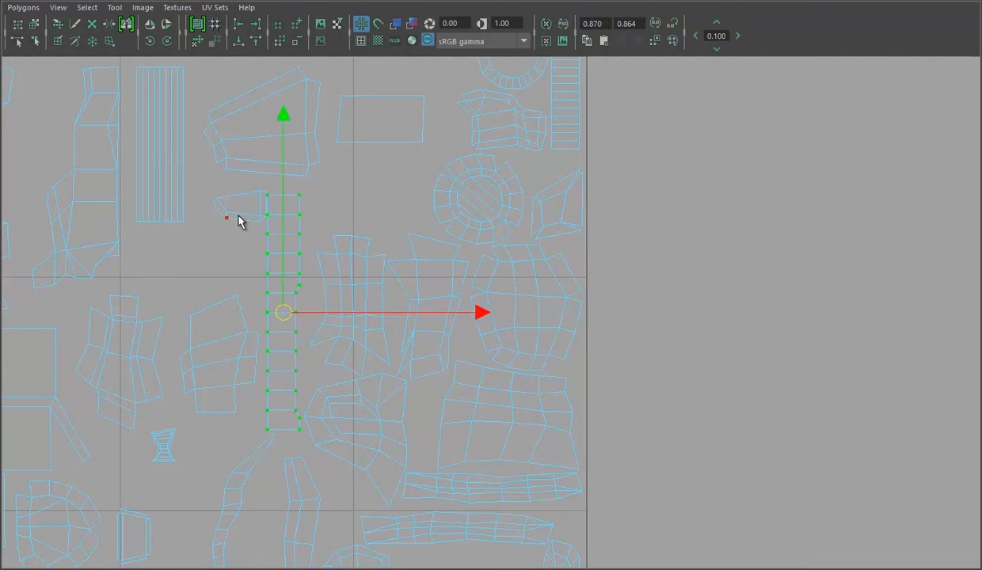
# - Undo the last six UV shell edits
pyautogui.hotkey('ctrl', 'z')
pyautogui.hotkey('ctrl', 'z')
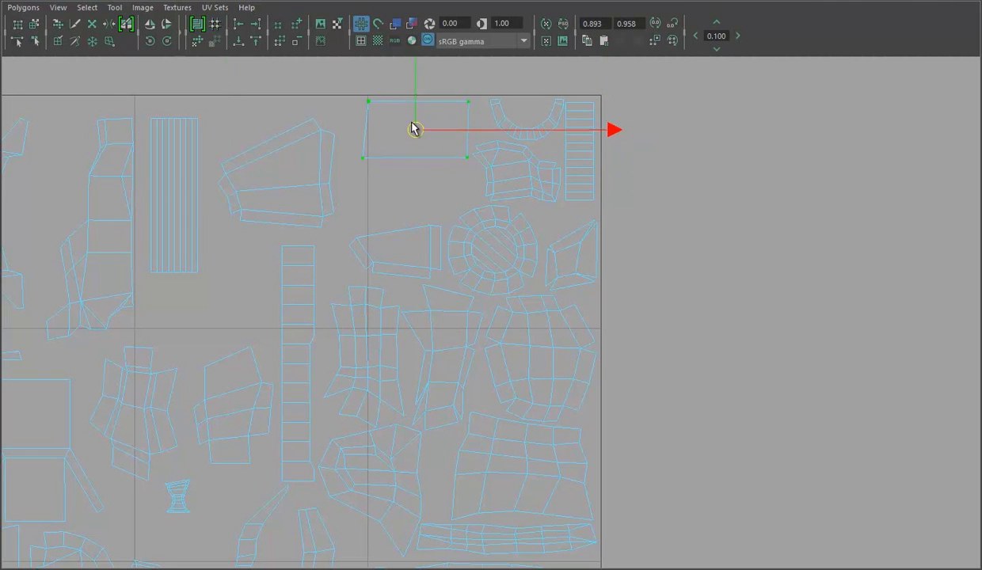
pyautogui.hotkey('ctrl', 'z')
pyautogui.hotkey('ctrl', 'z')
pyautogui.hotkey('ctrl', 'z')
pyautogui.hotkey('ctrl', 'z')
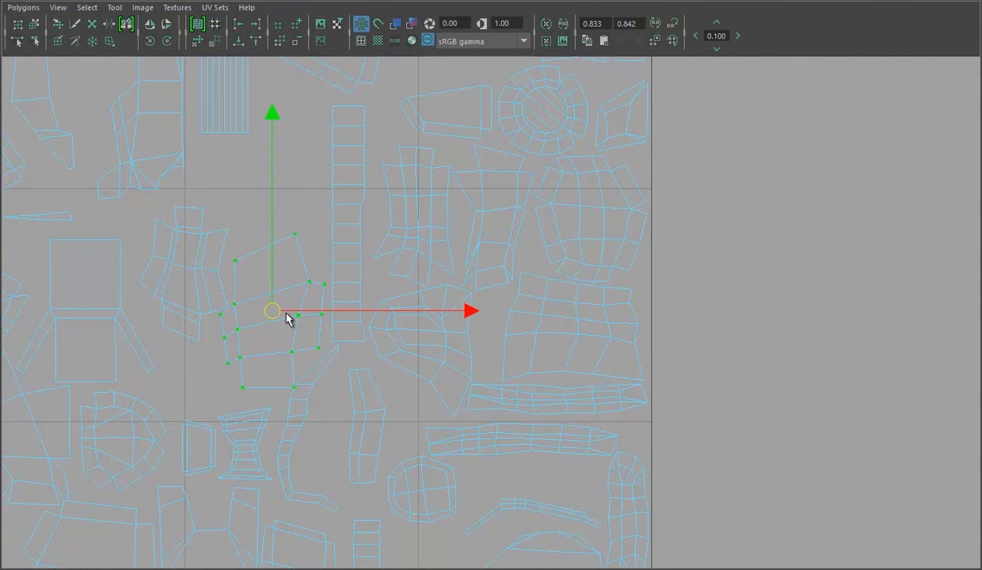
pyautogui.hotkey('ctrl', 'z')
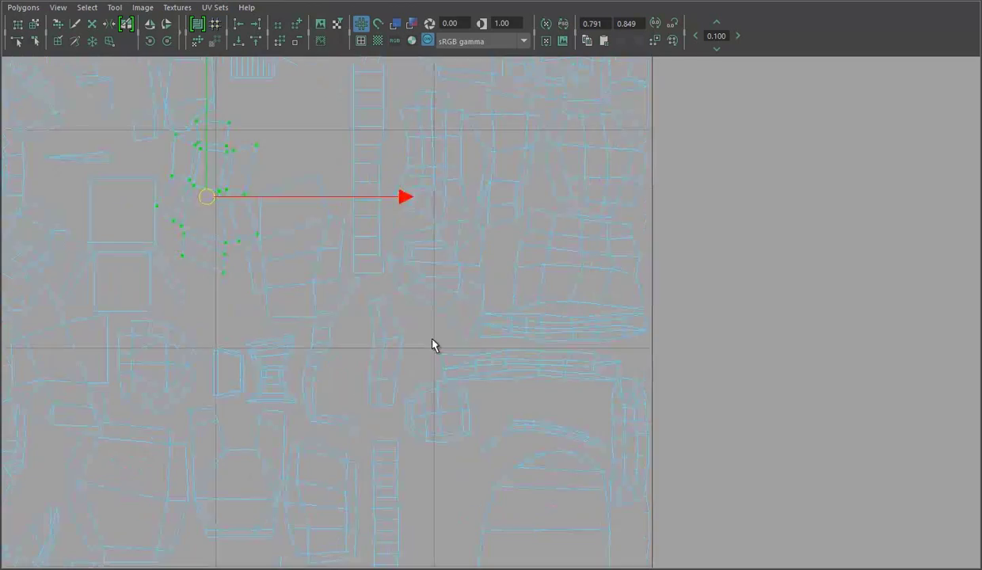
pyautogui.hotkey('ctrl', 'z')
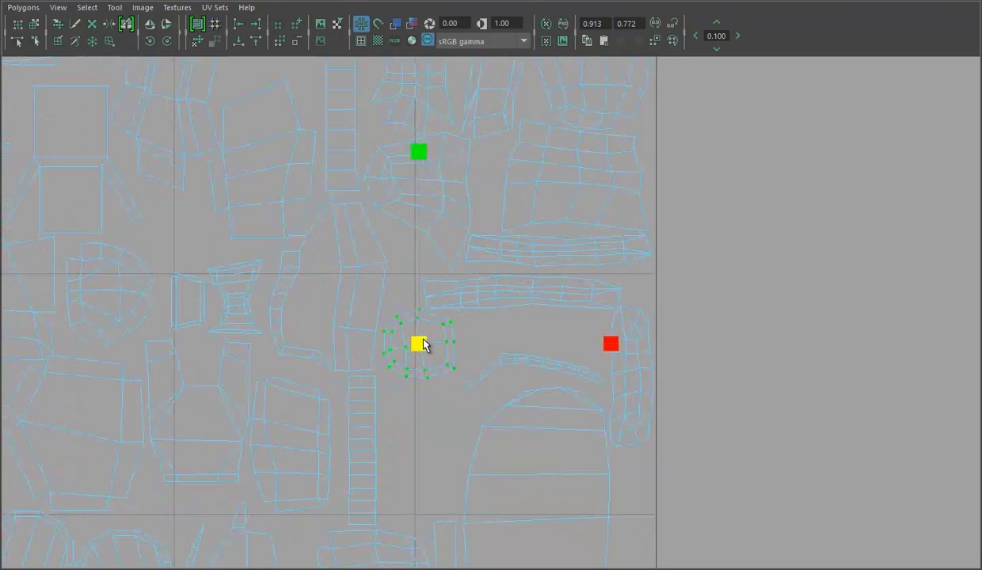
pyautogui.hotkey('ctrl', 'z')
pyautogui.hotkey('ctrl', 'z')
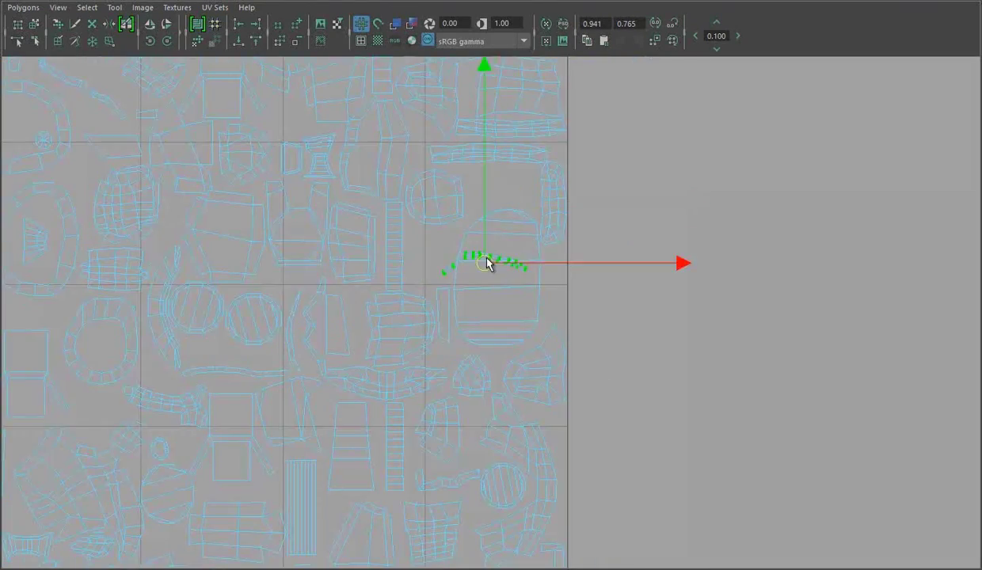
pyautogui.hotkey('ctrl', 'z')
pyautogui.hotkey('ctrl', 'z')
pyautogui.hotkey('ctrl', 'z')
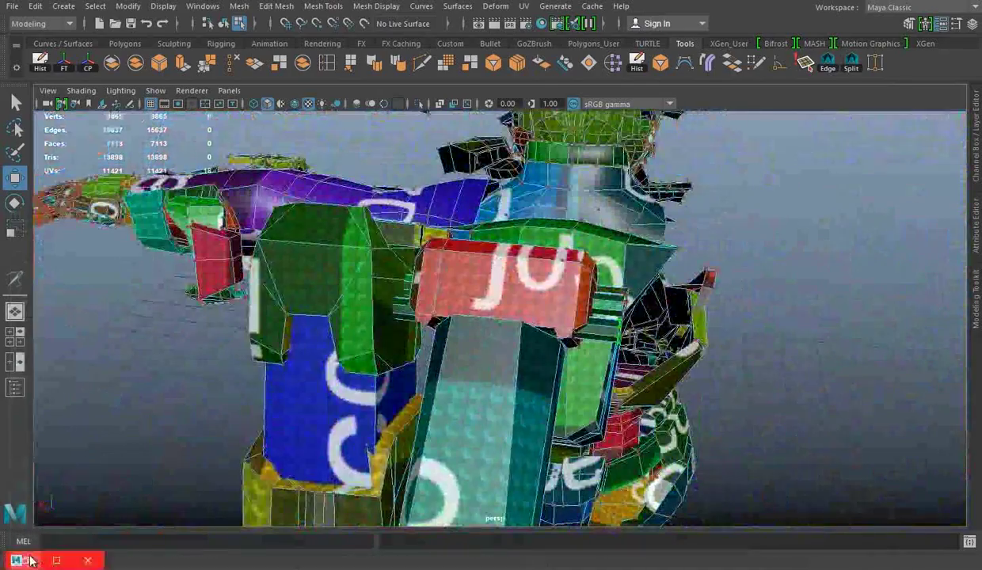
# - Restore the UV Editor window from the taskbar
pyautogui.click(29, 560)
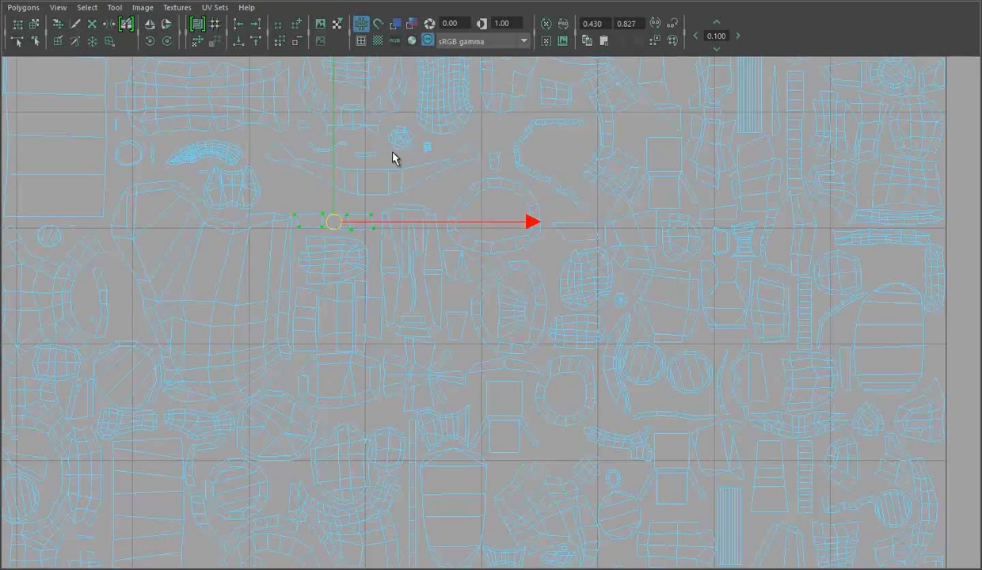
# - Select the small round shell, then the narrow curved shell, ready to move it
pyautogui.click(408, 147)
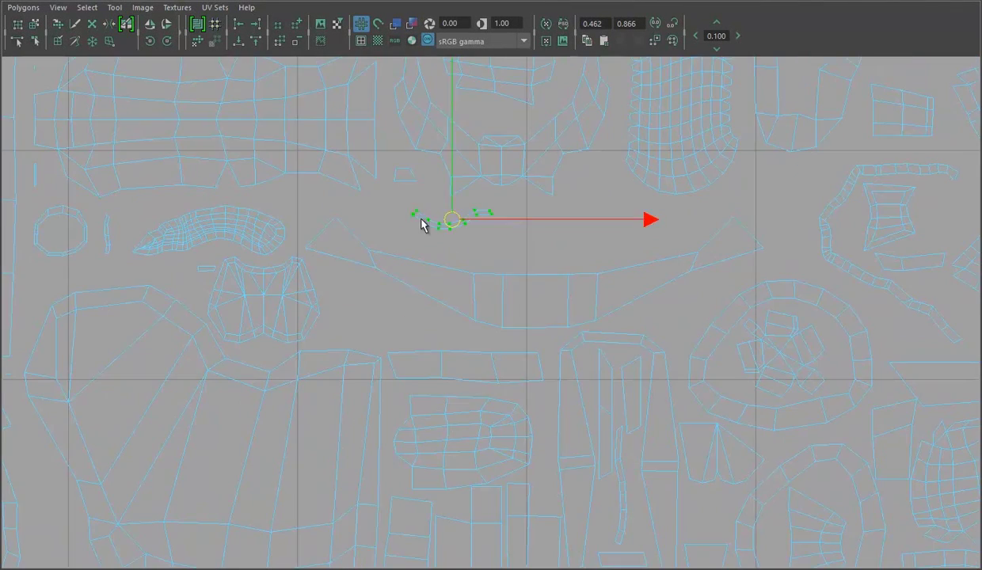
pyautogui.click(204, 267)
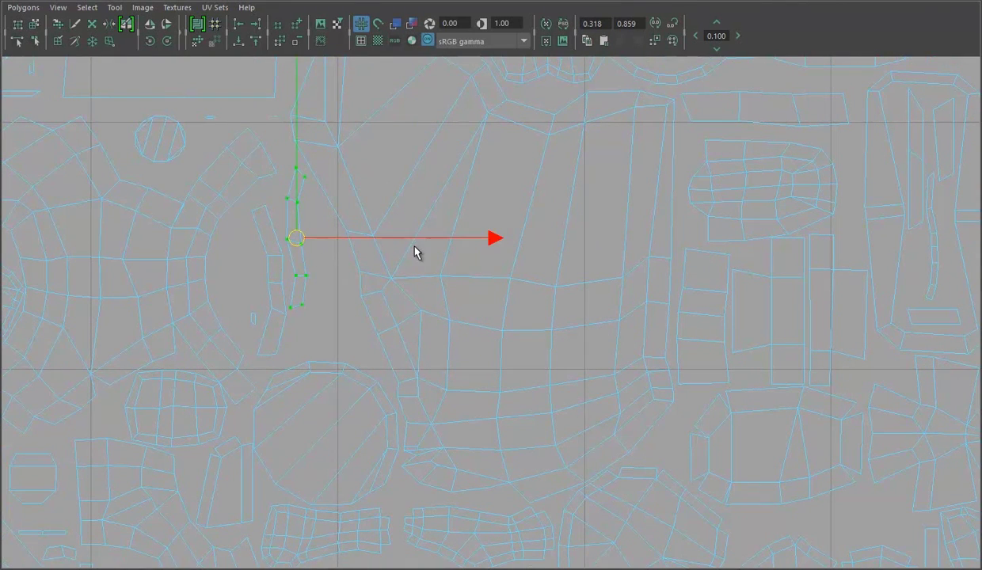
pyautogui.click(269, 313)
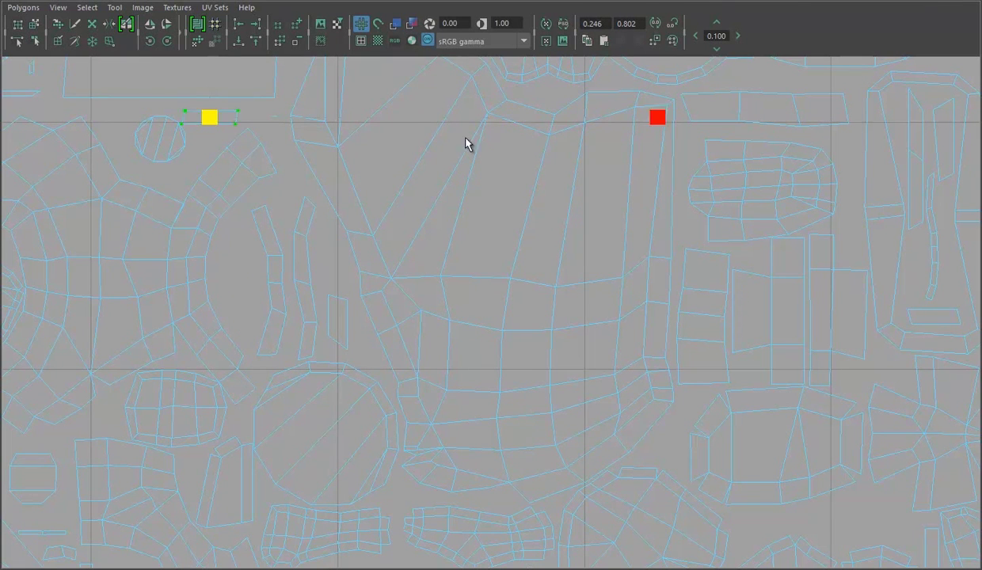
pyautogui.press('w')
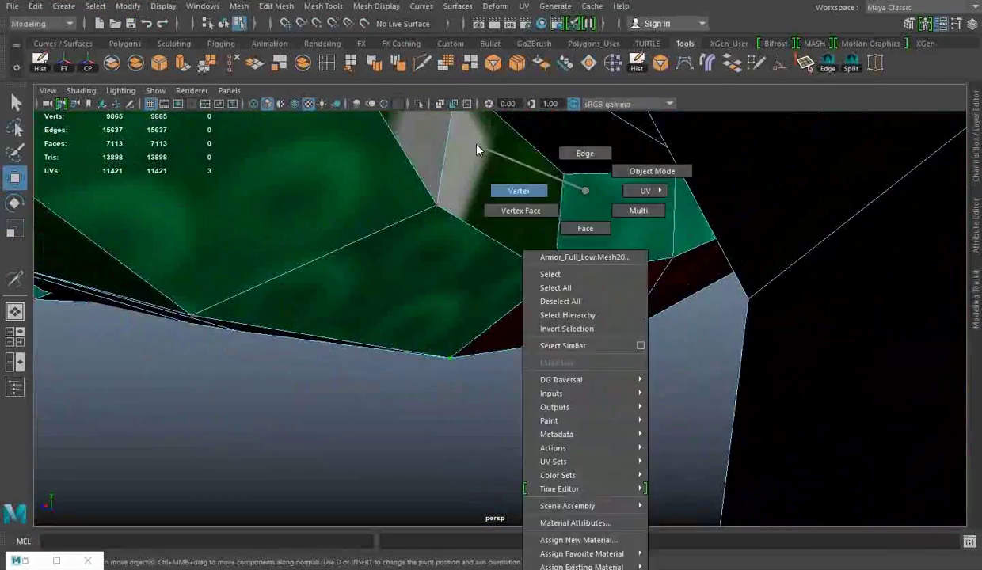
# - Select a single vertex on the armor model
pyautogui.moveTo(585, 190); pyautogui.dragTo(524, 191, button='right')
pyautogui.click(565, 278)
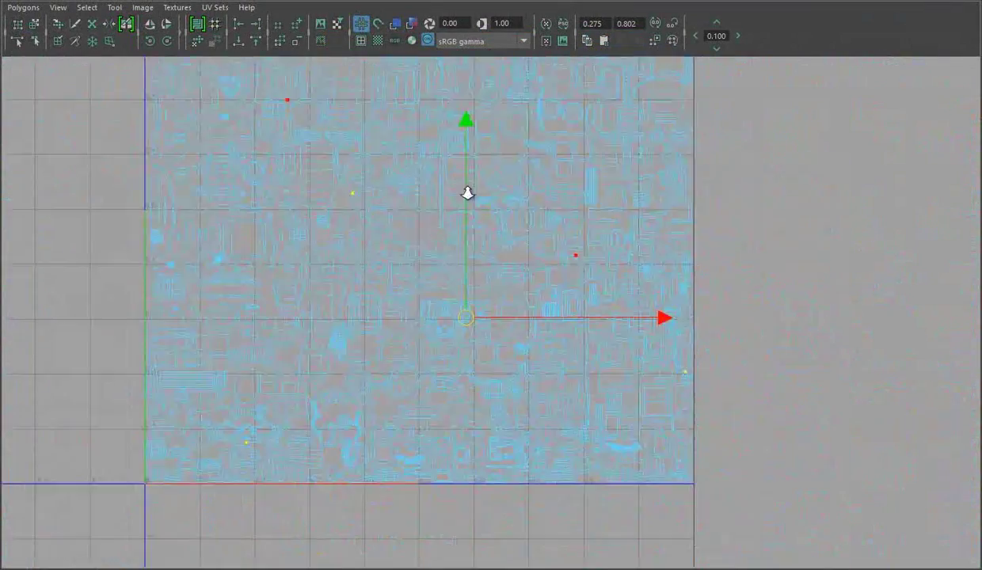
# - Nudge the selected UVs slightly to the right
pyautogui.scroll(5, 440, 354)
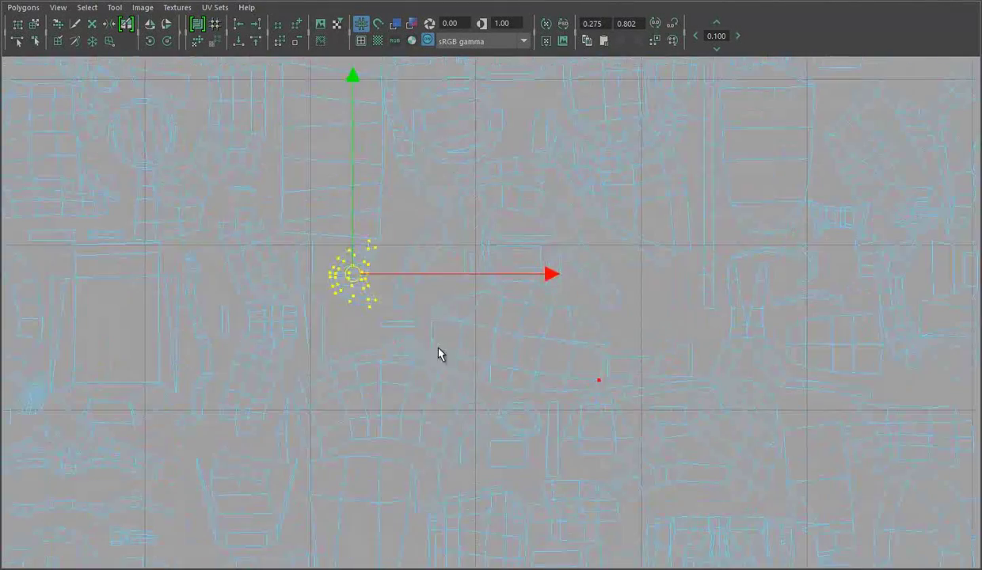
pyautogui.moveTo(345, 282); pyautogui.dragTo(350, 282)
pyautogui.scroll(-3, 398, 331)
pyautogui.scroll(5, 288, 333)
pyautogui.scroll(-10, 311, 339)
pyautogui.scroll(-2, 809, 274)
pyautogui.scroll(1, 448, 137)
pyautogui.scroll(-1, 339, 180)
pyautogui.scroll(5, 203, 215)
pyautogui.scroll(2, 417, 241)
# - Select the whole lower curved shell and move it into place
pyautogui.doubleClick(478, 356)
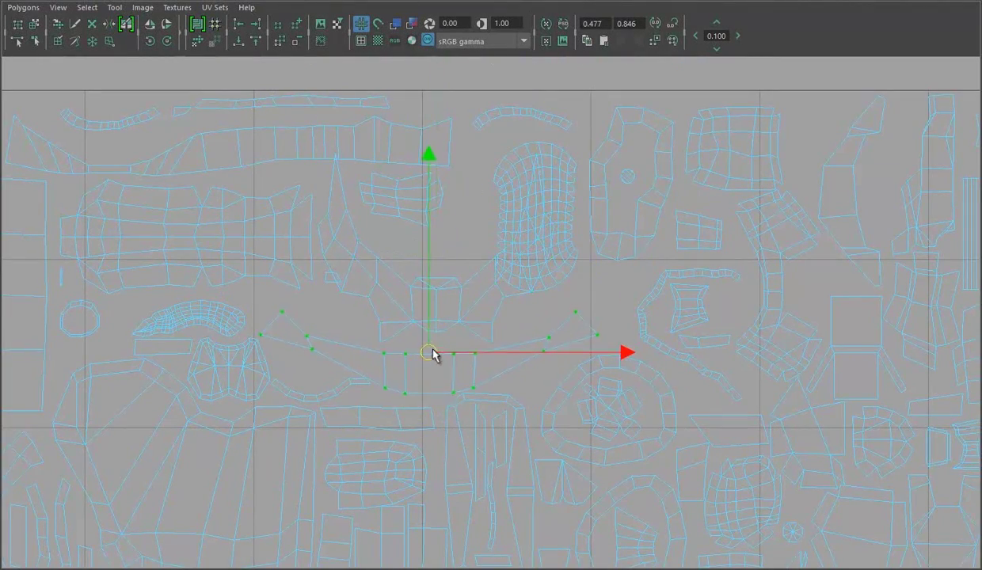
pyautogui.scroll(-3, 549, 257)
pyautogui.scroll(-2, 533, 200)
pyautogui.scroll(-2, 499, 211)
pyautogui.scroll(-1, 535, 422)
pyautogui.scroll(4, 434, 309)
pyautogui.moveTo(368, 268); pyautogui.dragTo(354, 313)
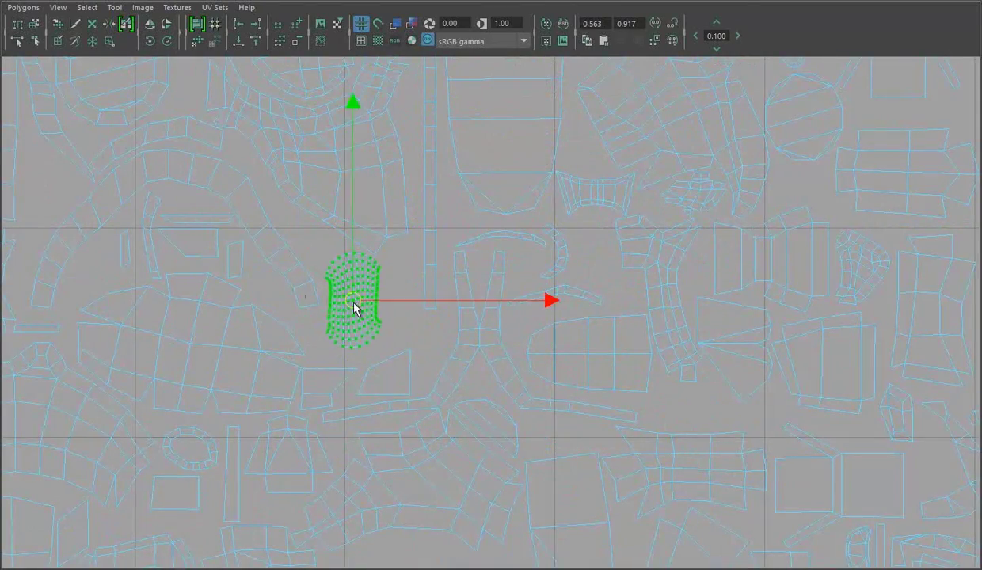
pyautogui.scroll(-3, 305, 193)
pyautogui.scroll(-2, 375, 211)
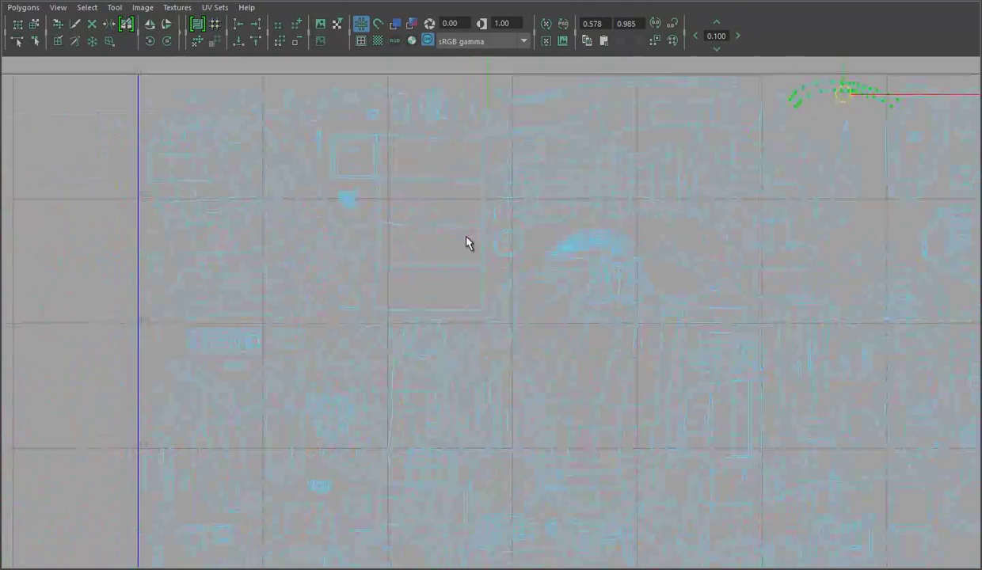
# - Select the left-edge UVs and lower shell for scaling, then orbit the textured model
pyautogui.moveTo(357, 307); pyautogui.dragTo(35, 247)
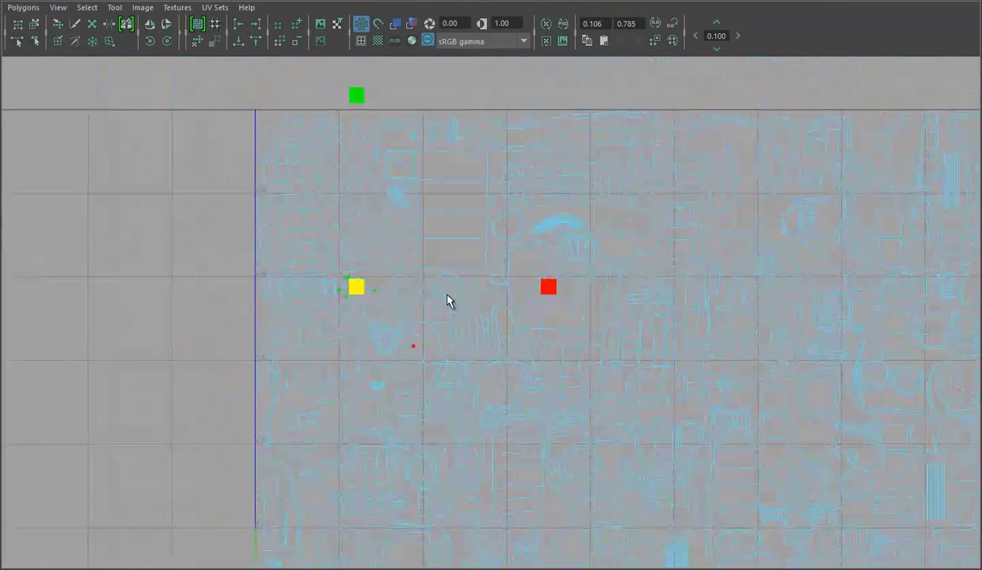
pyautogui.press('r')
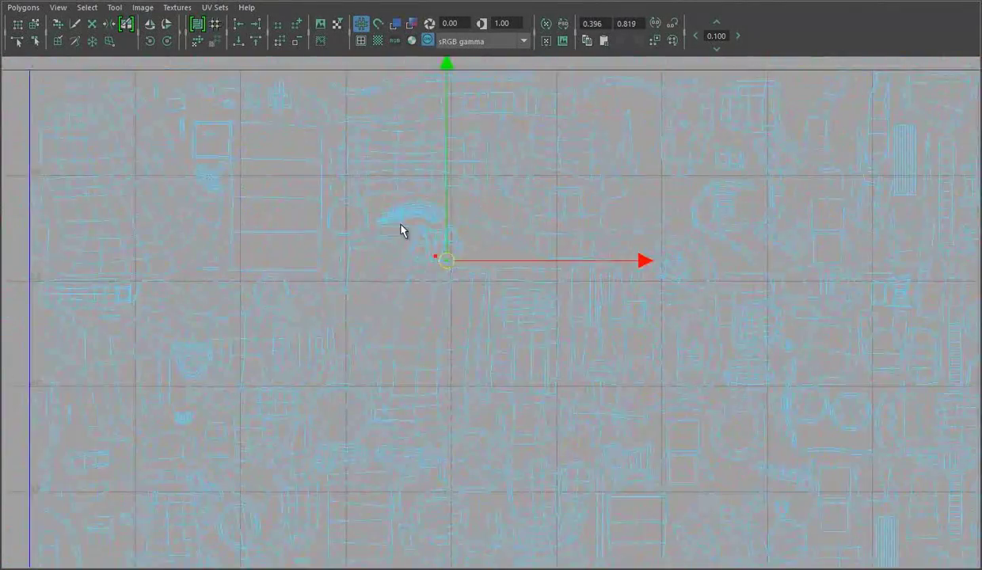
pyautogui.scroll(5, 402, 229)
pyautogui.click(411, 300)
pyautogui.click(450, 359)
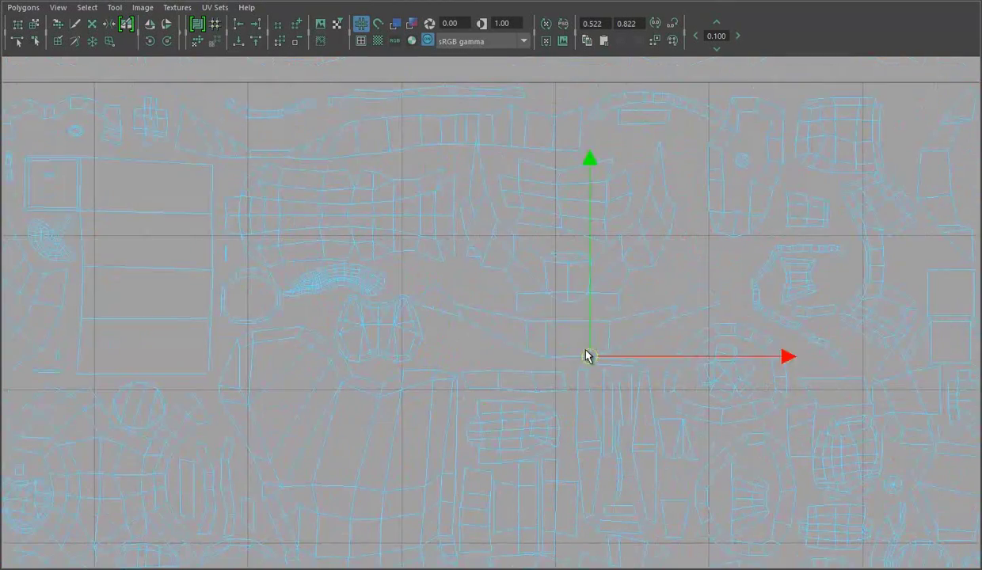
pyautogui.scroll(5, 583, 324)
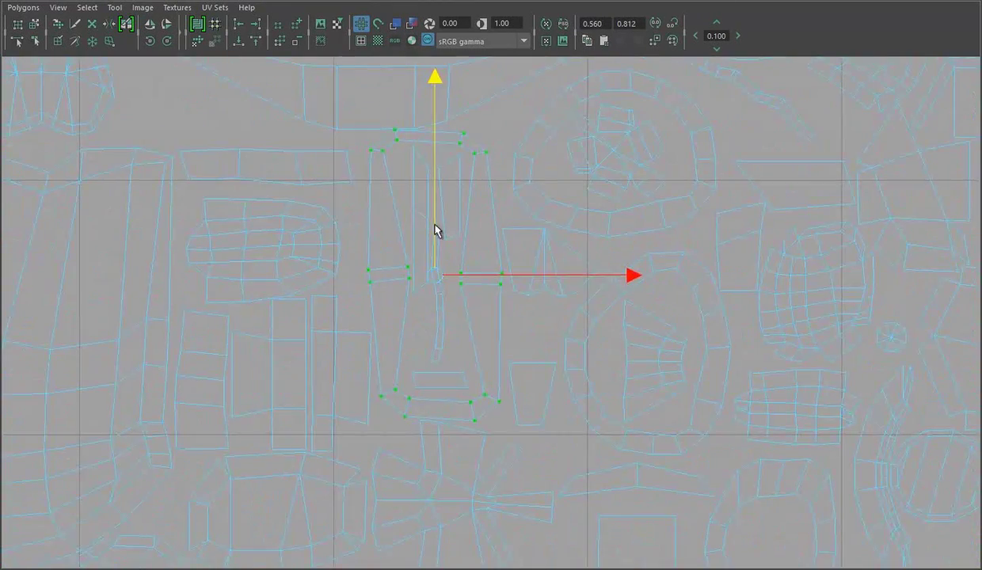
pyautogui.scroll(2, 554, 234)
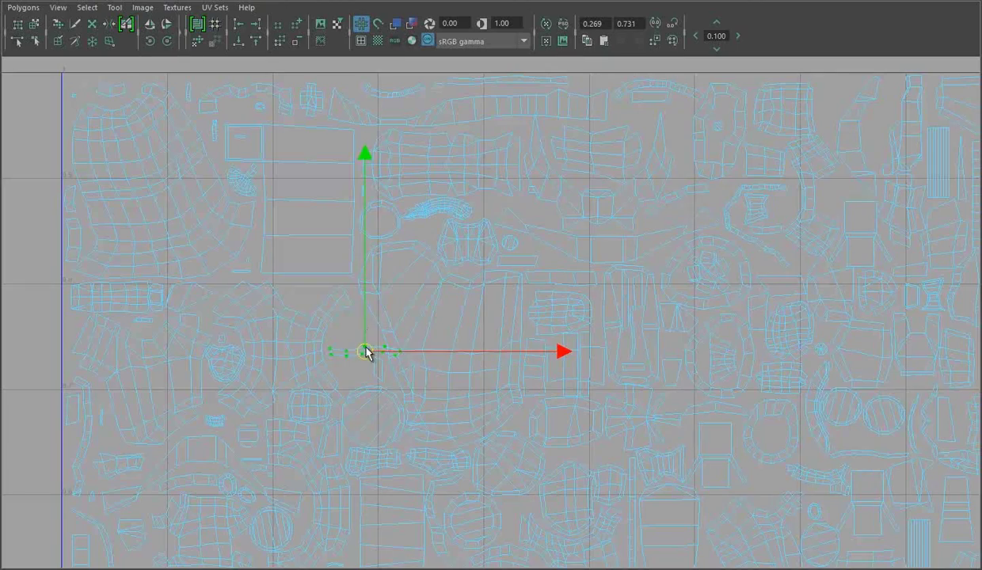
pyautogui.scroll(1, 360, 148)
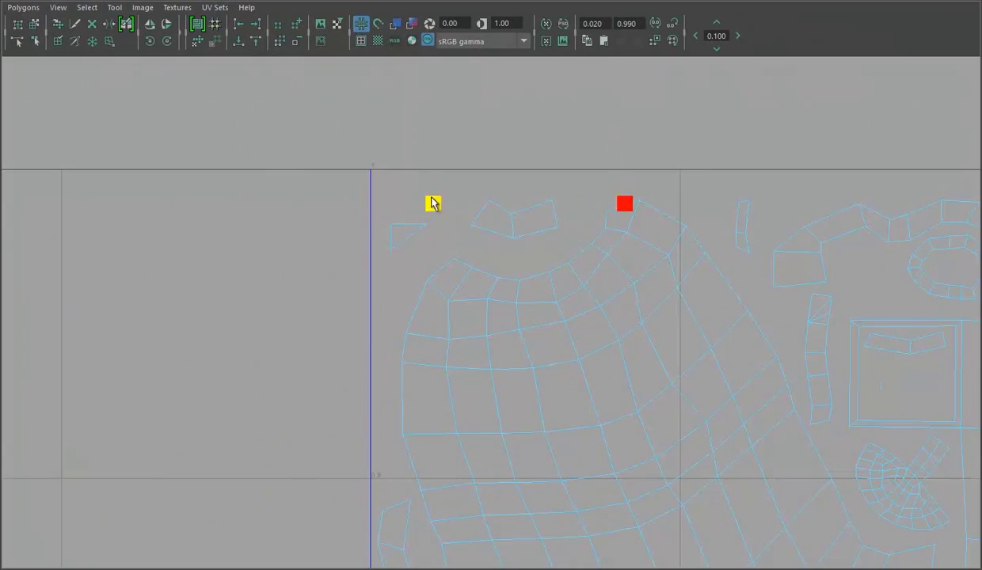
pyautogui.scroll(-2, 612, 209)
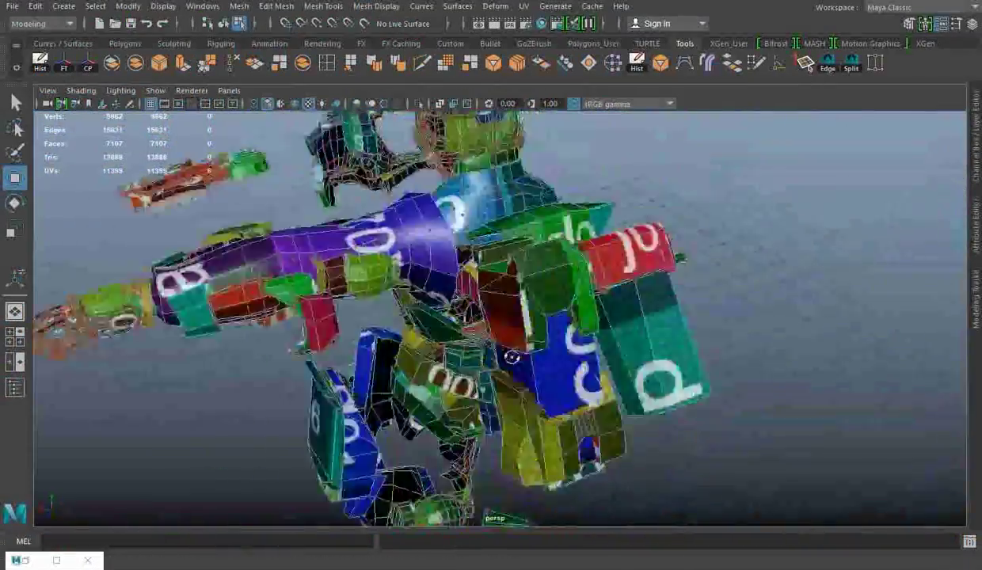
pyautogui.moveTo(511, 358)
pyautogui.keyDown('alt'); pyautogui.mouseDown()
pyautogui.moveTo(614, 314)
pyautogui.moveTo(488, 224)
pyautogui.mouseUp(); pyautogui.keyUp('alt')
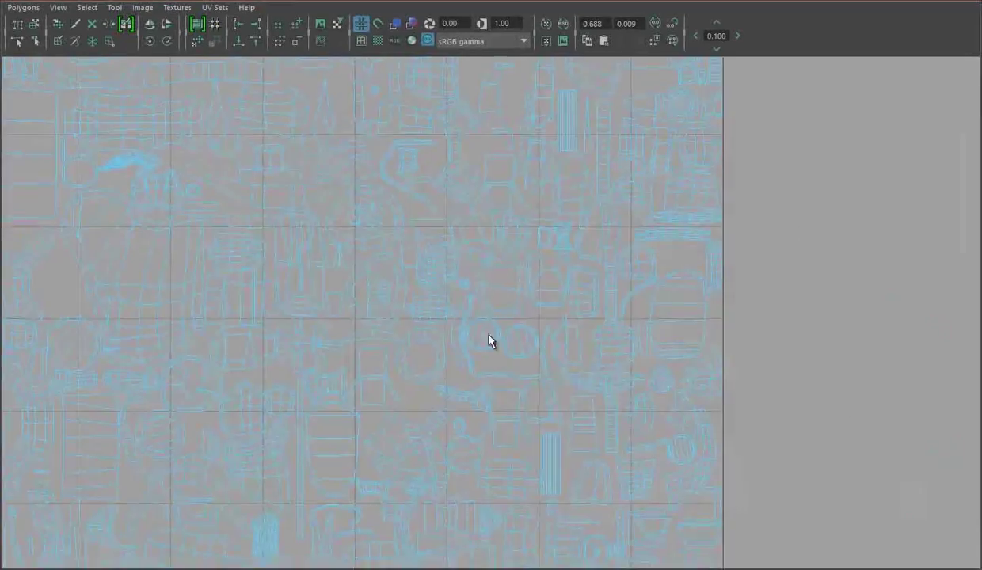
# - Move the stray shell from right of the tile to just beside its left edge
pyautogui.moveTo(489, 270); pyautogui.dragTo(99, 202, button='middle')
pyautogui.scroll(2, 99, 202)
pyautogui.scroll(5, 362, 274)
pyautogui.keyDown('alt'); pyautogui.moveTo(381, 229); pyautogui.dragTo(266, 219, button='right'); pyautogui.keyUp('alt')
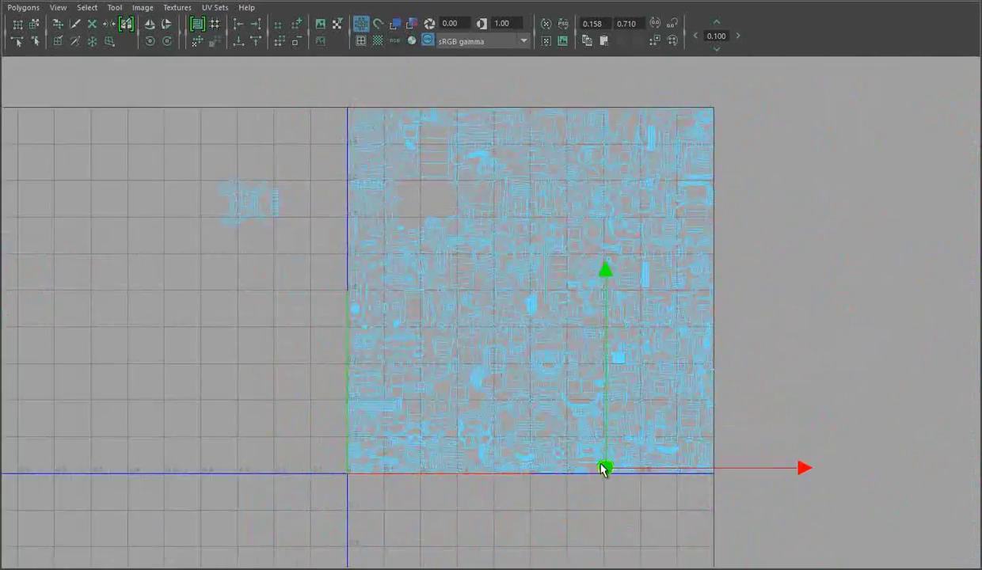
pyautogui.scroll(2, 559, 383)
pyautogui.scroll(1, 677, 504)
pyautogui.scroll(2, 494, 344)
pyautogui.keyDown('alt'); pyautogui.moveTo(522, 309); pyautogui.dragTo(701, 508, button='middle'); pyautogui.keyUp('alt')
# - Expand the selection to the whole shell and switch to the Scale tool
pyautogui.scroll(-2, 914, 431)
pyautogui.scroll(-2, 337, 515)
pyautogui.scroll(-3, 175, 226)
pyautogui.scroll(2, 215, 318)
pyautogui.keyDown('ctrl'); pyautogui.moveTo(215, 318); pyautogui.dragTo(262, 295, button='right'); pyautogui.keyUp('ctrl')
pyautogui.scroll(2, 374, 377)
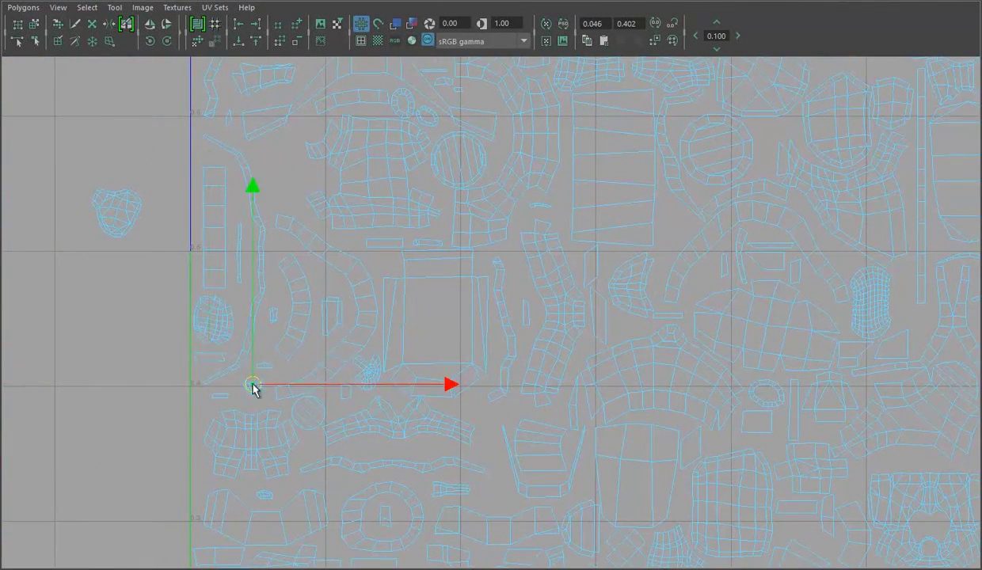
pyautogui.press('e')
pyautogui.press('r')
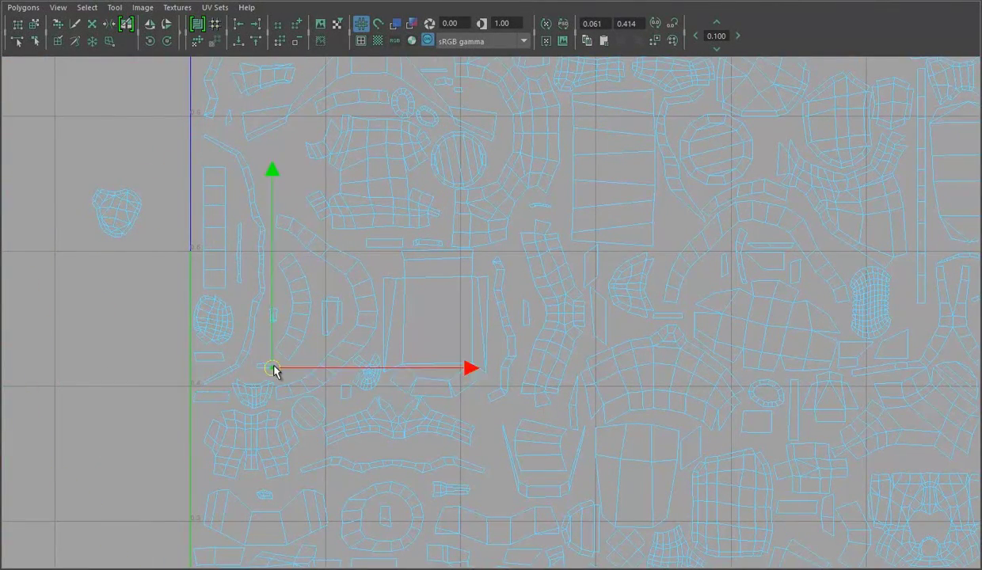
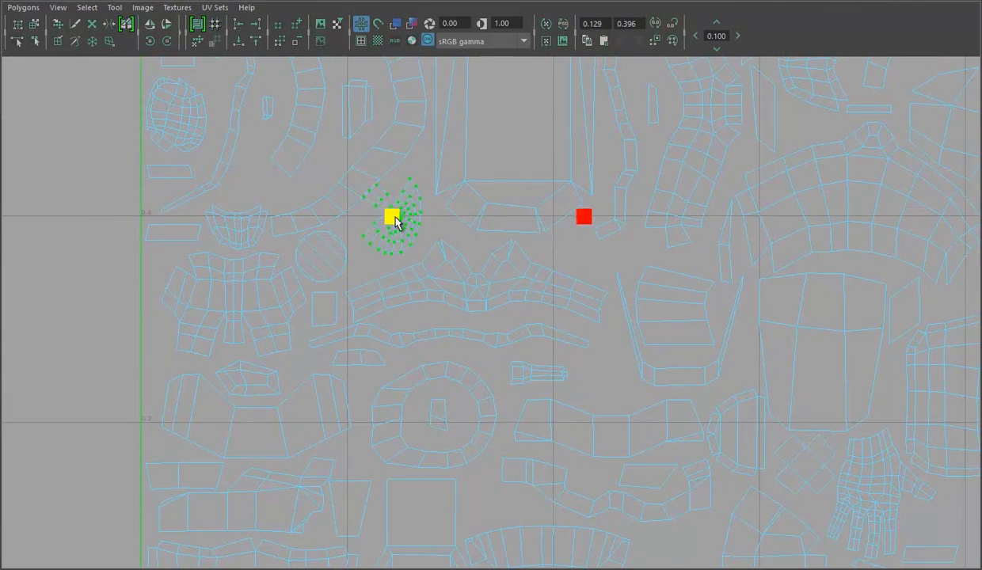
# - Expand a small UV selection to its whole shell and scale the shell down to fit the layout
pyautogui.click(548, 372)
pyautogui.press('r')
pyautogui.keyDown('alt'); pyautogui.moveTo(445, 413); pyautogui.dragTo(441, 305, button='middle'); pyautogui.keyUp('alt')
pyautogui.press('e')
pyautogui.press('w')
pyautogui.keyDown('ctrl'); pyautogui.moveTo(506, 254); pyautogui.dragTo(513, 336, button='right'); pyautogui.keyUp('ctrl')
pyautogui.press('r')
pyautogui.scroll(-3, 230, 211)
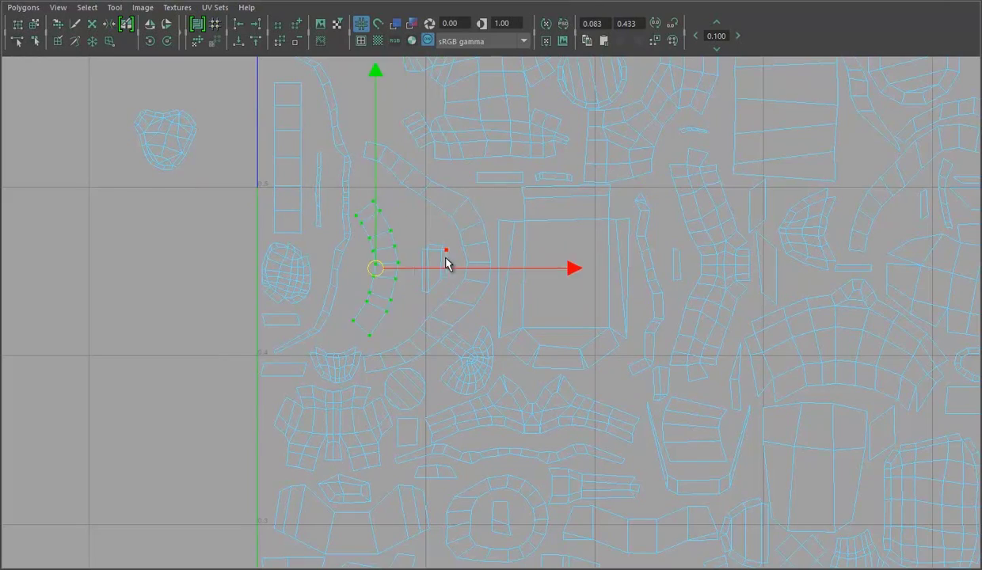
pyautogui.scroll(-2, 475, 271)
pyautogui.scroll(-2, 226, 271)
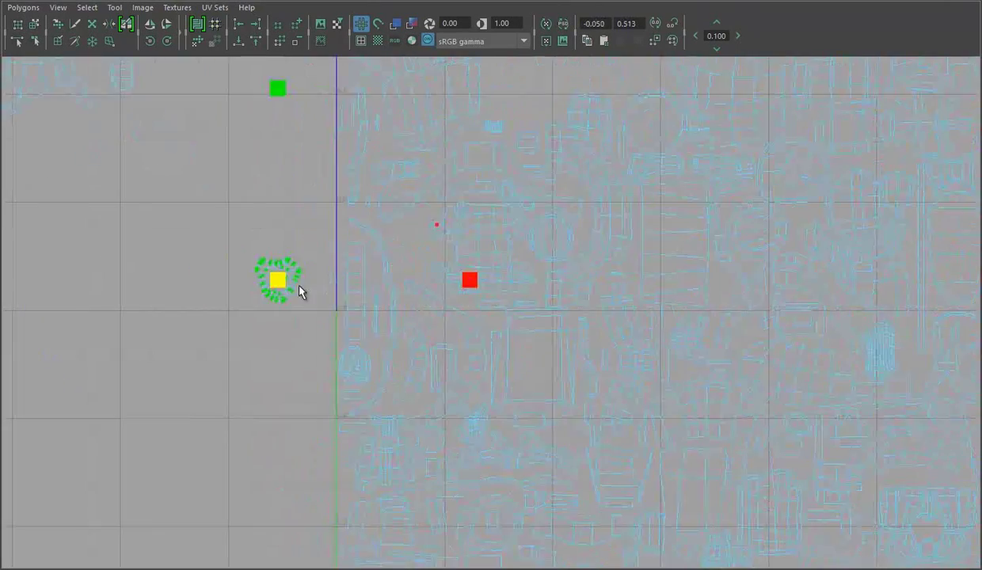
pyautogui.scroll(2, 388, 262)
pyautogui.keyDown('ctrl'); pyautogui.rightClick(397, 209); pyautogui.keyUp('ctrl')
pyautogui.scroll(2, 332, 258)
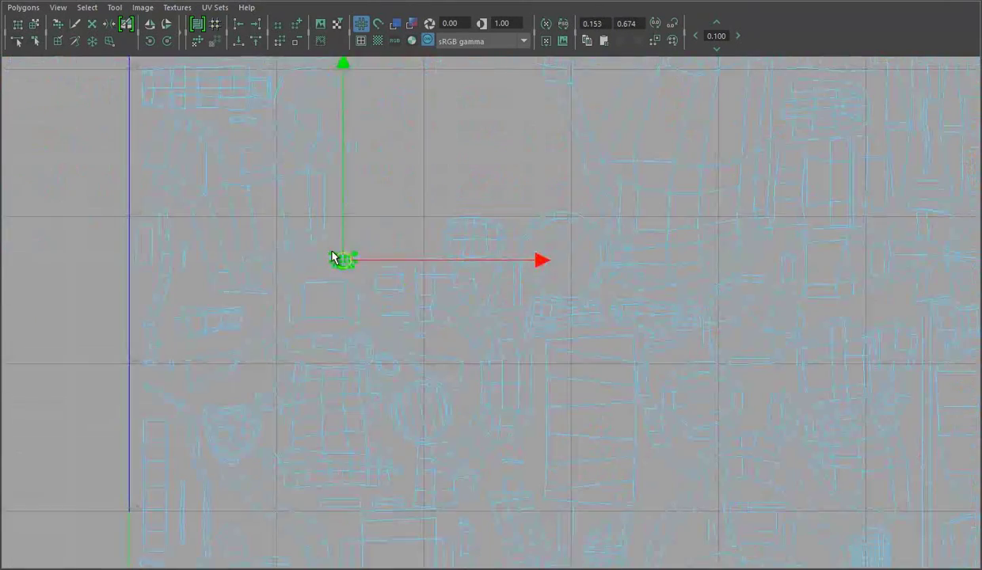
# - Scale a shell near the left edge, then select the round shell's UV ring for scaling
pyautogui.click(207, 325)
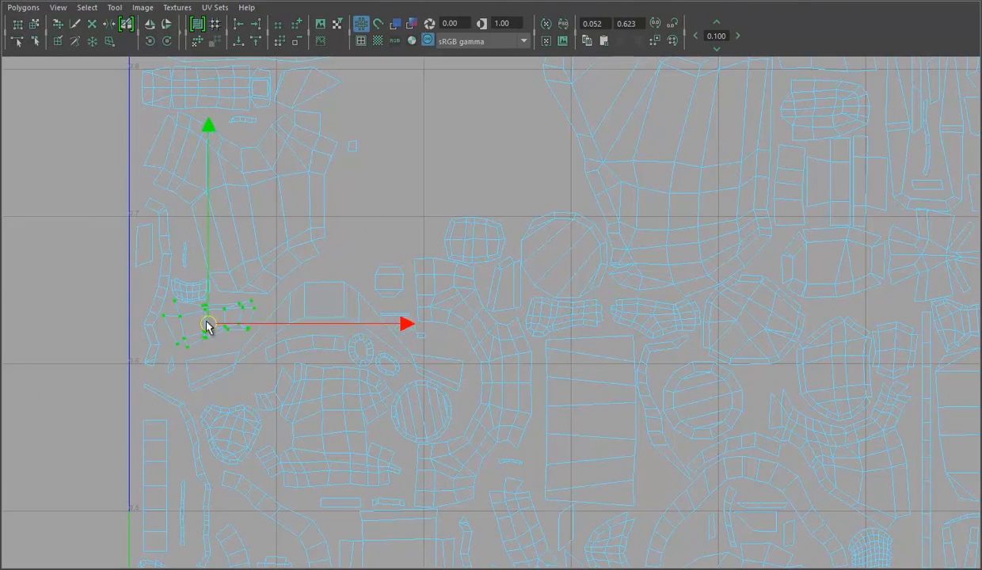
pyautogui.scroll(-1, 208, 289)
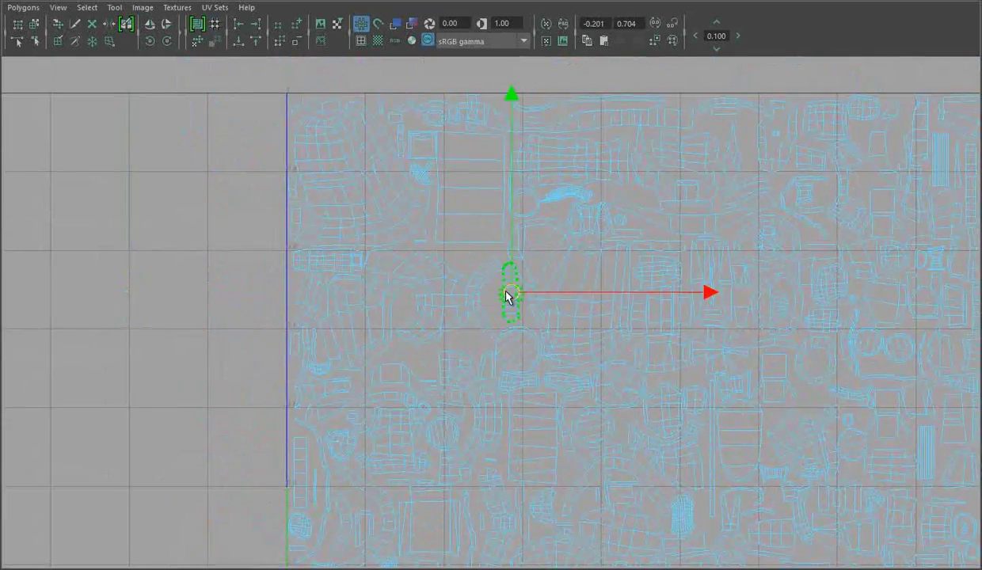
pyautogui.scroll(5, 507, 294)
pyautogui.press('r')
pyautogui.click(525, 416)
pyautogui.press('r')
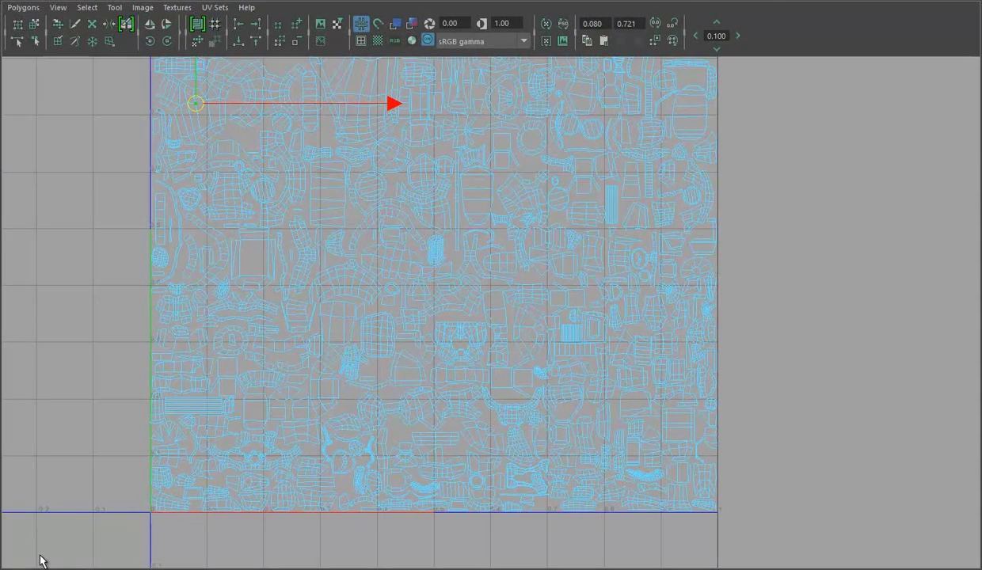
# - Select several small UV shells in turn, including the round shell, to check their placement
pyautogui.scroll(-2, 251, 208)
pyautogui.scroll(3, 616, 165)
pyautogui.scroll(3, 440, 234)
pyautogui.click(586, 311)
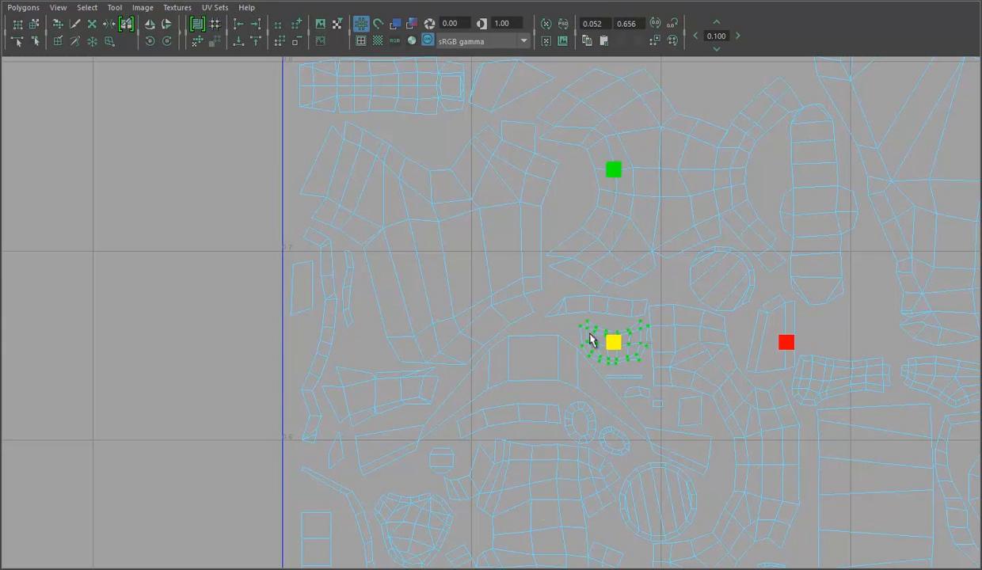
pyautogui.click(427, 244)
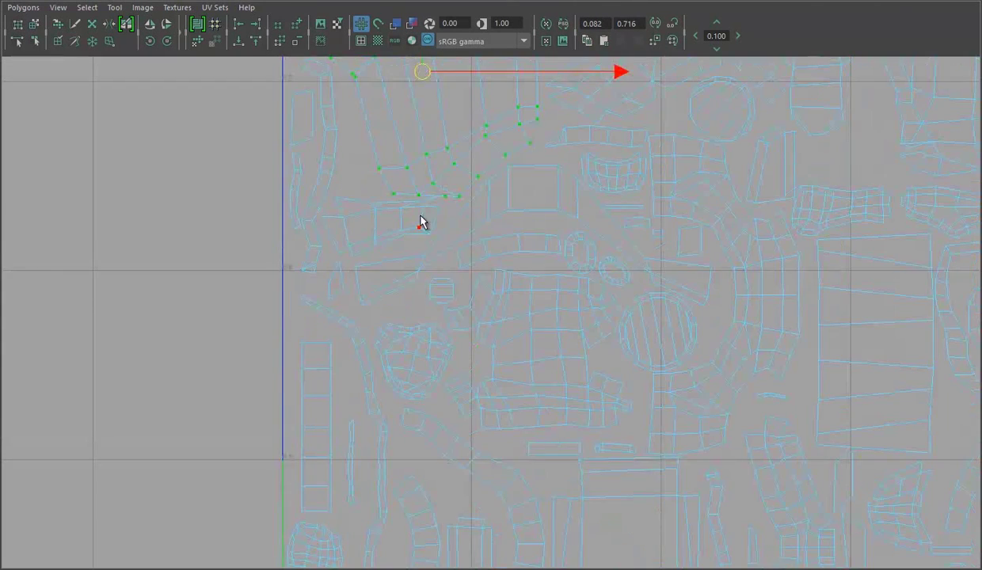
pyautogui.click(413, 362)
pyautogui.click(546, 360)
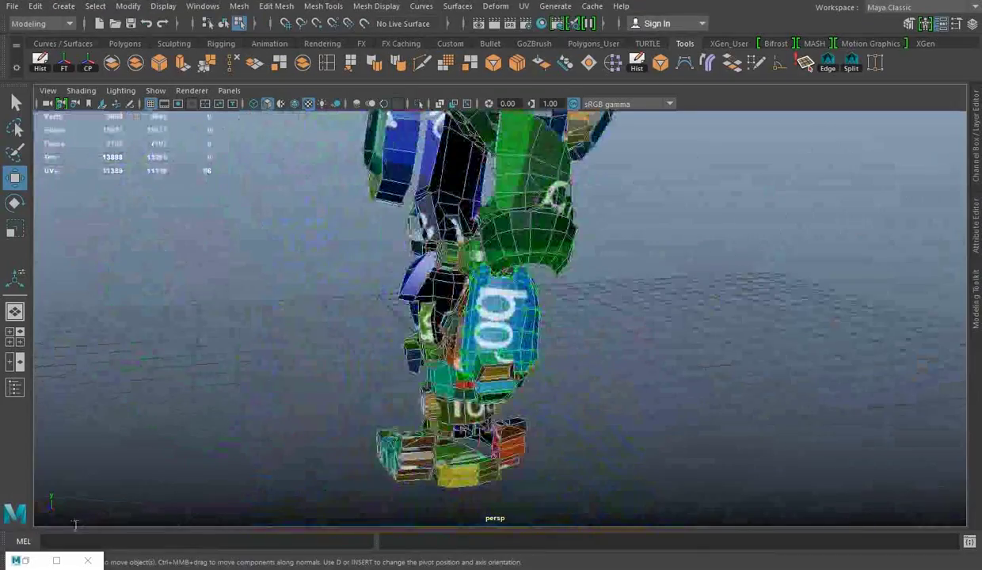
pyautogui.keyDown('alt'); pyautogui.moveTo(612, 317); pyautogui.dragTo(472, 255, button='middle'); pyautogui.keyUp('alt')
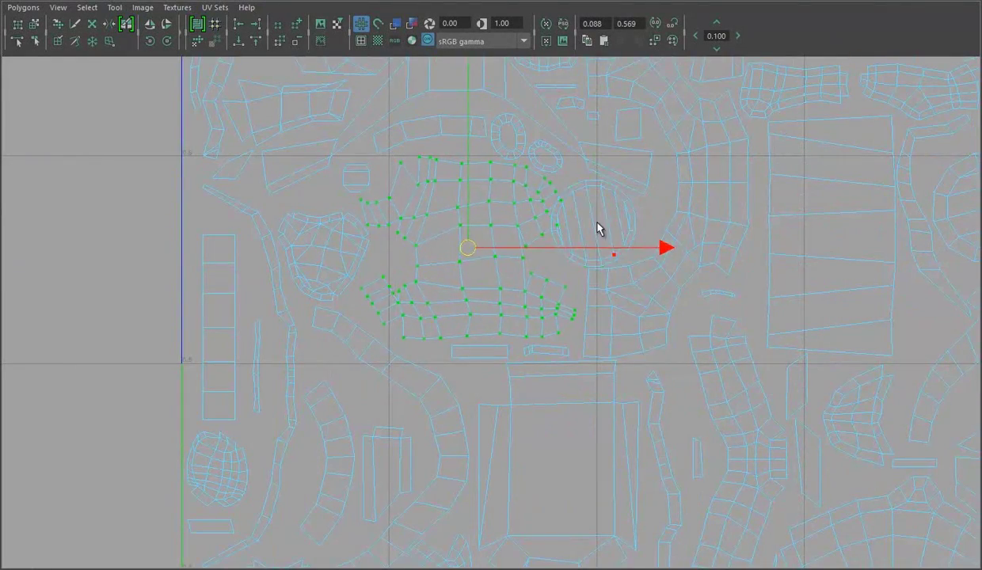
# - Expand a few UVs to their whole shell and move that small shell to the right
pyautogui.click(547, 351)
pyautogui.keyDown('ctrl'); pyautogui.moveTo(554, 351); pyautogui.dragTo(591, 307, button='right'); pyautogui.keyUp('ctrl')
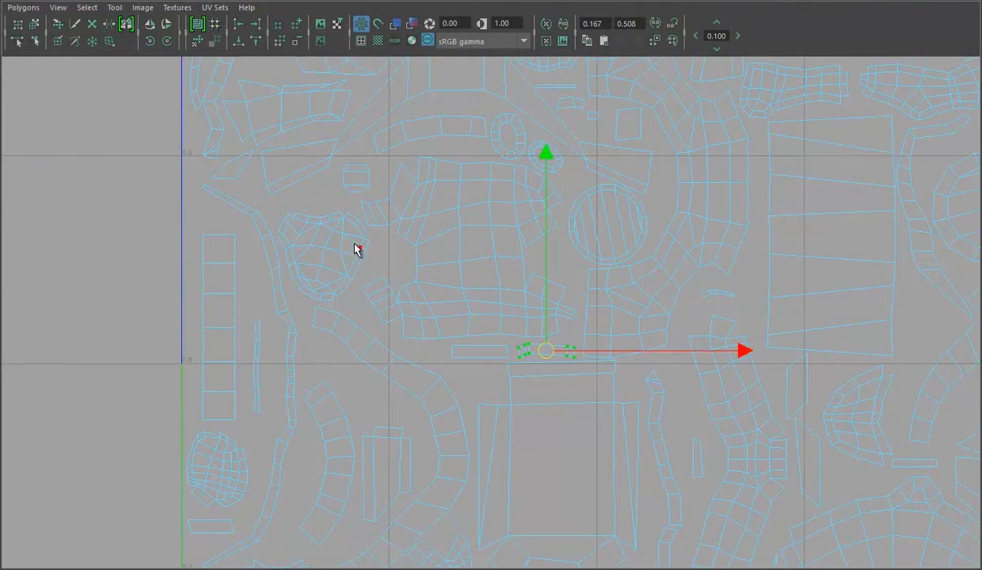
pyautogui.scroll(-5, 326, 259)
pyautogui.scroll(-2, 294, 324)
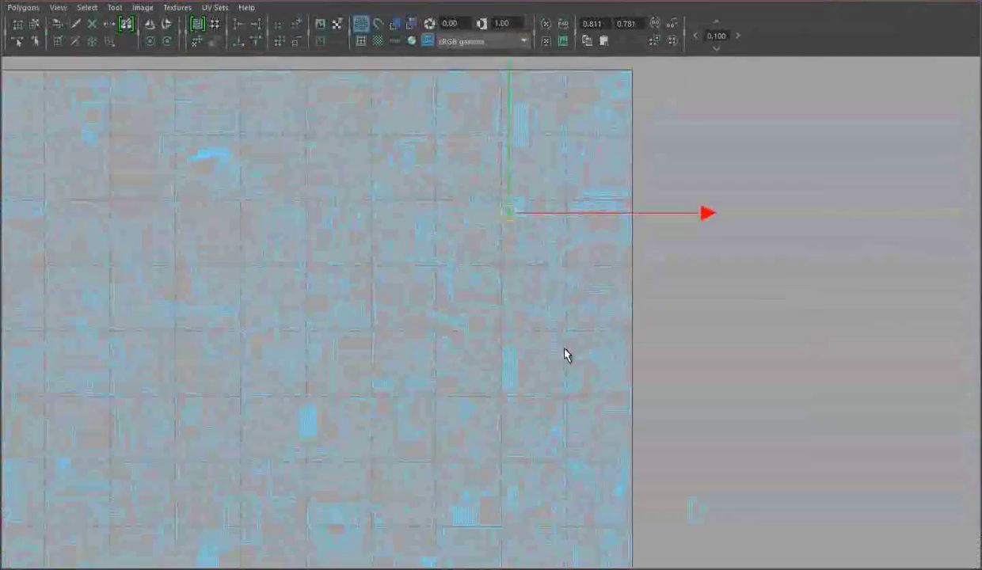
pyautogui.moveTo(568, 213); pyautogui.dragTo(743, 214)
# - Zoom out over the surrounding shells and expand another selection to its whole shell
pyautogui.scroll(-3, 617, 210)
pyautogui.scroll(3, 686, 317)
pyautogui.scroll(5, 557, 214)
pyautogui.moveTo(542, 195)
pyautogui.keyDown('alt'); pyautogui.mouseDown(button='right')
pyautogui.moveTo(109, 246)
pyautogui.moveTo(417, 226)
pyautogui.moveTo(664, 408)
pyautogui.moveTo(538, 164)
pyautogui.mouseUp(button='right'); pyautogui.keyUp('alt')
pyautogui.scroll(-2, 553, 313)
pyautogui.scroll(3, 450, 209)
pyautogui.scroll(2, 431, 264)
pyautogui.rightClick(449, 362)
pyautogui.keyDown('alt'); pyautogui.moveTo(449, 361); pyautogui.dragTo(461, 238, button='middle'); pyautogui.keyUp('alt')
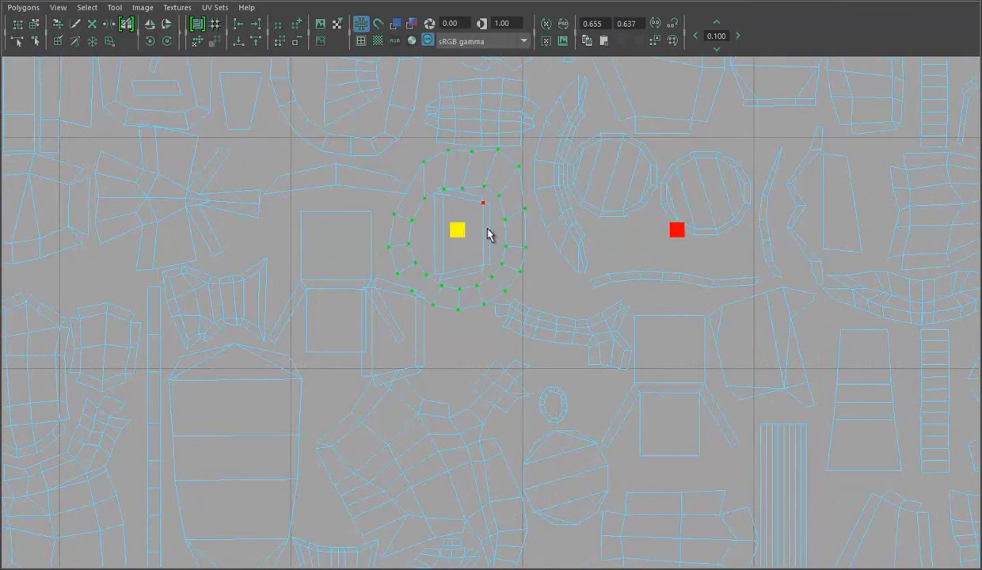
# - Frame the full 0–1 tile, then go back to the perspective view of the textured armor
pyautogui.scroll(-3, 424, 345)
pyautogui.scroll(-2, 473, 278)
pyautogui.keyDown('alt'); pyautogui.moveTo(401, 263); pyautogui.dragTo(539, 209, button='middle'); pyautogui.keyUp('alt')
pyautogui.scroll(2, 464, 366)
pyautogui.scroll(2, 417, 194)
pyautogui.keyDown('alt'); pyautogui.moveTo(416, 193); pyautogui.dragTo(329, 285, button='middle'); pyautogui.keyUp('alt')
pyautogui.scroll(-3, 339, 289)
pyautogui.keyDown('alt'); pyautogui.moveTo(443, 285); pyautogui.dragTo(542, 285); pyautogui.keyUp('alt')
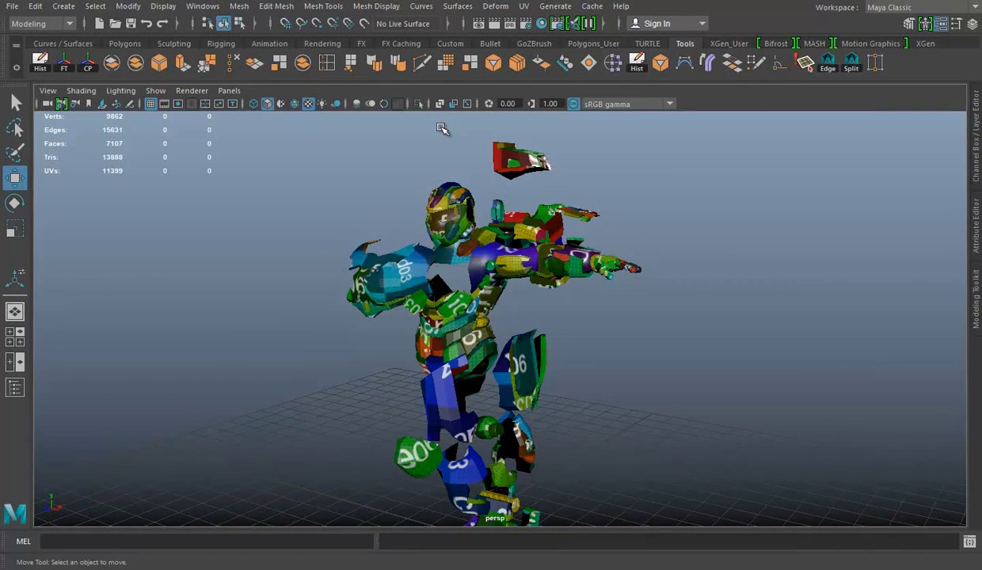
# - Tumble and dolly around the checker-textured armor, then save the scene as Full Armor UVs.mb
pyautogui.moveTo(360, 126)
pyautogui.keyDown('alt'); pyautogui.mouseDown()
pyautogui.moveTo(575, 259)
pyautogui.moveTo(601, 263)
pyautogui.moveTo(368, 280)
pyautogui.mouseUp(); pyautogui.keyUp('alt')
pyautogui.moveTo(369, 280)
pyautogui.keyDown('alt'); pyautogui.mouseDown(button='right')
pyautogui.moveTo(549, 183)
pyautogui.moveTo(713, 277)
pyautogui.mouseUp(button='right'); pyautogui.keyUp('alt')
pyautogui.moveTo(712, 278)
pyautogui.keyDown('alt'); pyautogui.mouseDown()
pyautogui.moveTo(897, 405)
pyautogui.moveTo(713, 305)
pyautogui.mouseUp(); pyautogui.keyUp('alt')
pyautogui.moveTo(713, 305)
pyautogui.keyDown('alt'); pyautogui.mouseDown(button='right')
pyautogui.moveTo(650, 327)
pyautogui.moveTo(556, 295)
pyautogui.mouseUp(button='right'); pyautogui.keyUp('alt')
pyautogui.hotkey('ctrl', 's')
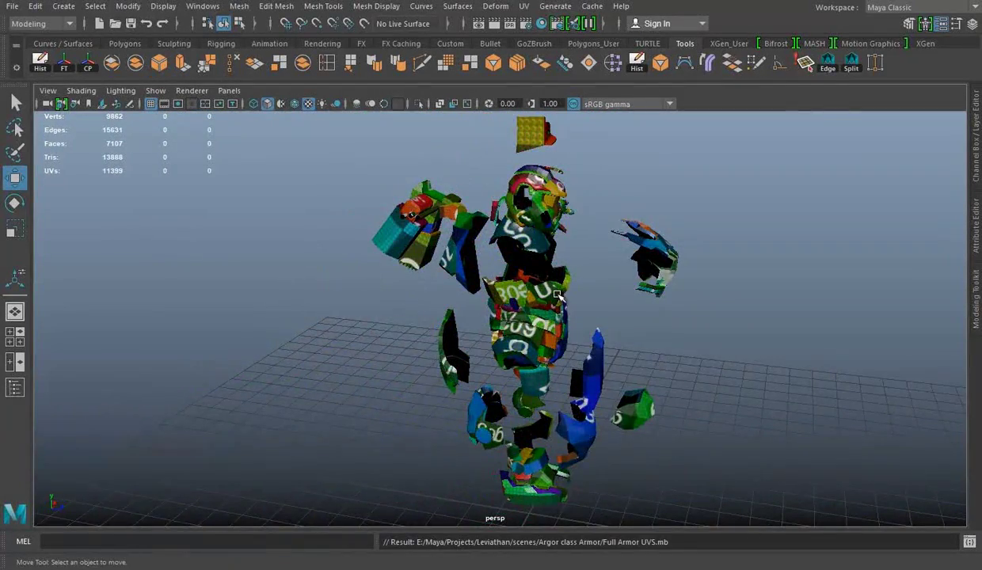